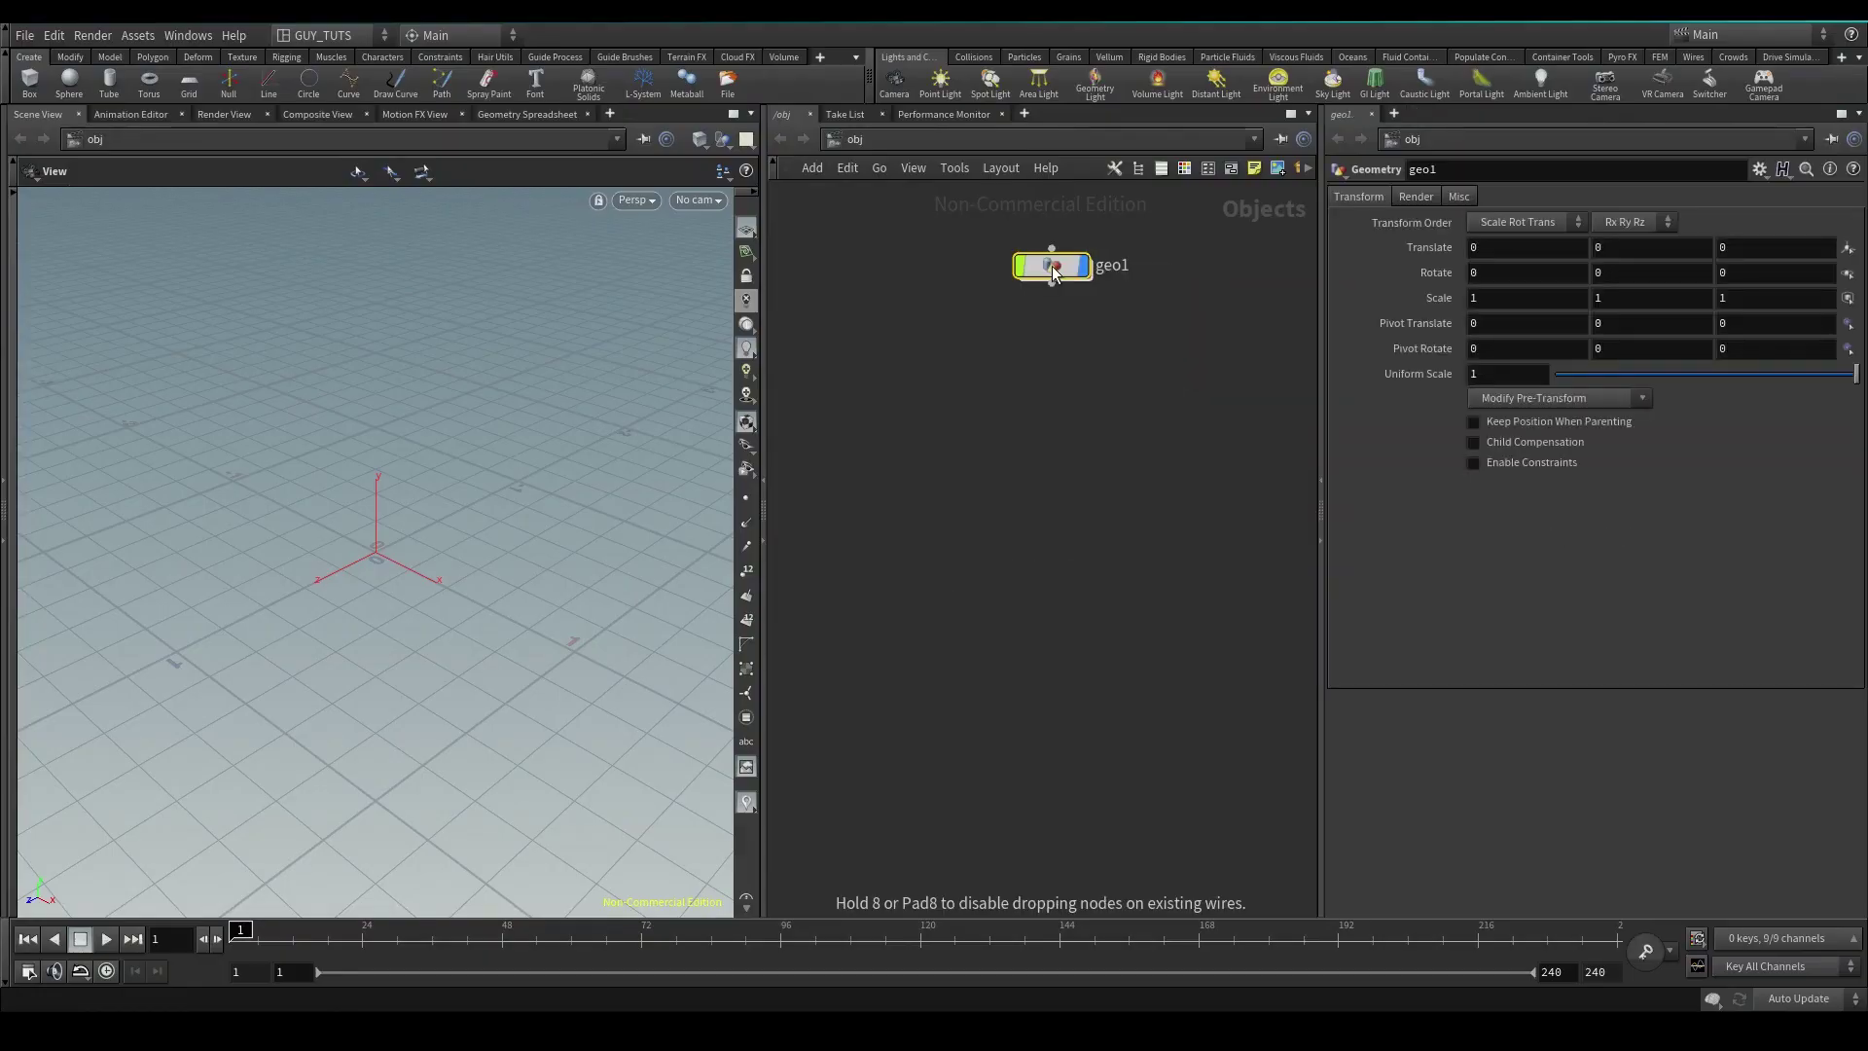
Reposition the geo1 geometry object in the network and rename it as RBD.
{"action": "left_click_drag", "start_coordinate": [1048, 273], "coordinate": [994, 407]}
{"action": "double_click", "coordinate": [1066, 399]}
{"action": "type", "text": "RBD"}
{"action": "key", "text": "Return"}
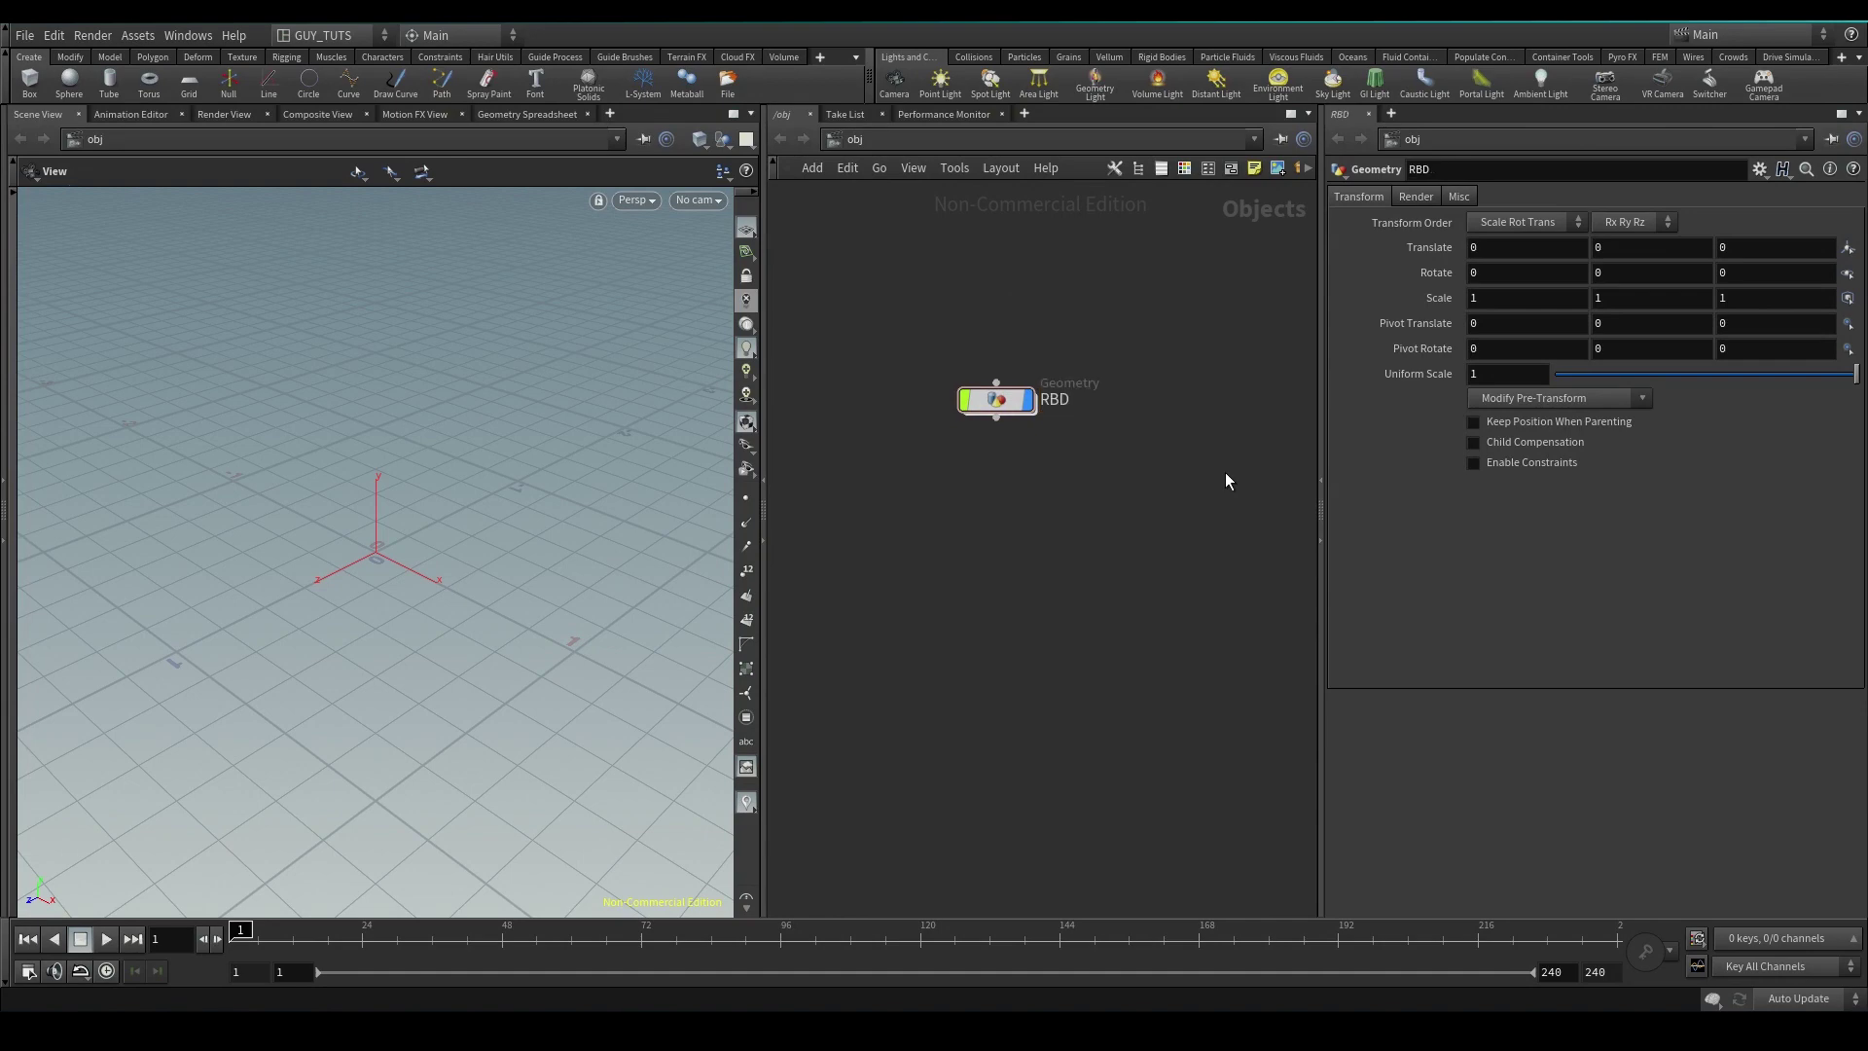
Inside the RBD object, add a Pig Head test geometry node and disable its Add Shader option.
{"action": "double_click", "coordinate": [997, 400]}
{"action": "key", "text": "Tab"}
{"action": "type", "text": "pig"}
{"action": "key", "text": "Return"}
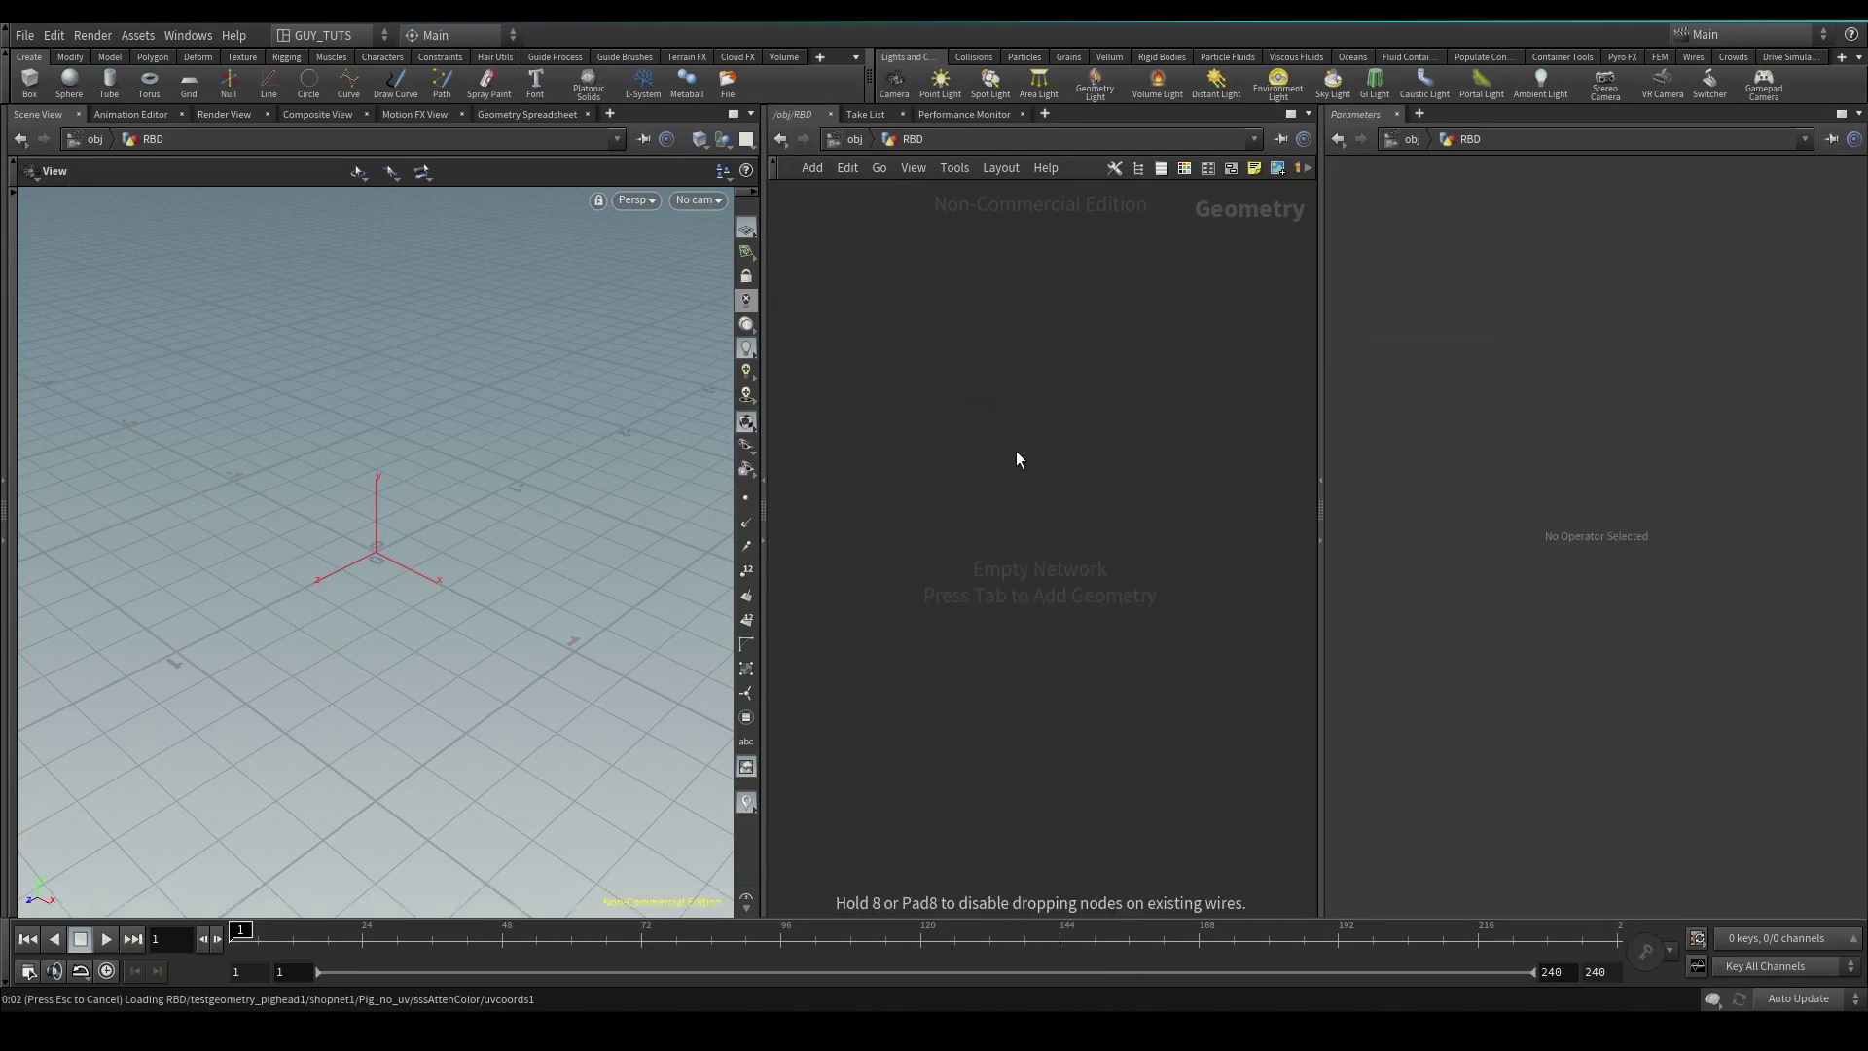
{"action": "left_click", "coordinate": [1499, 293]}
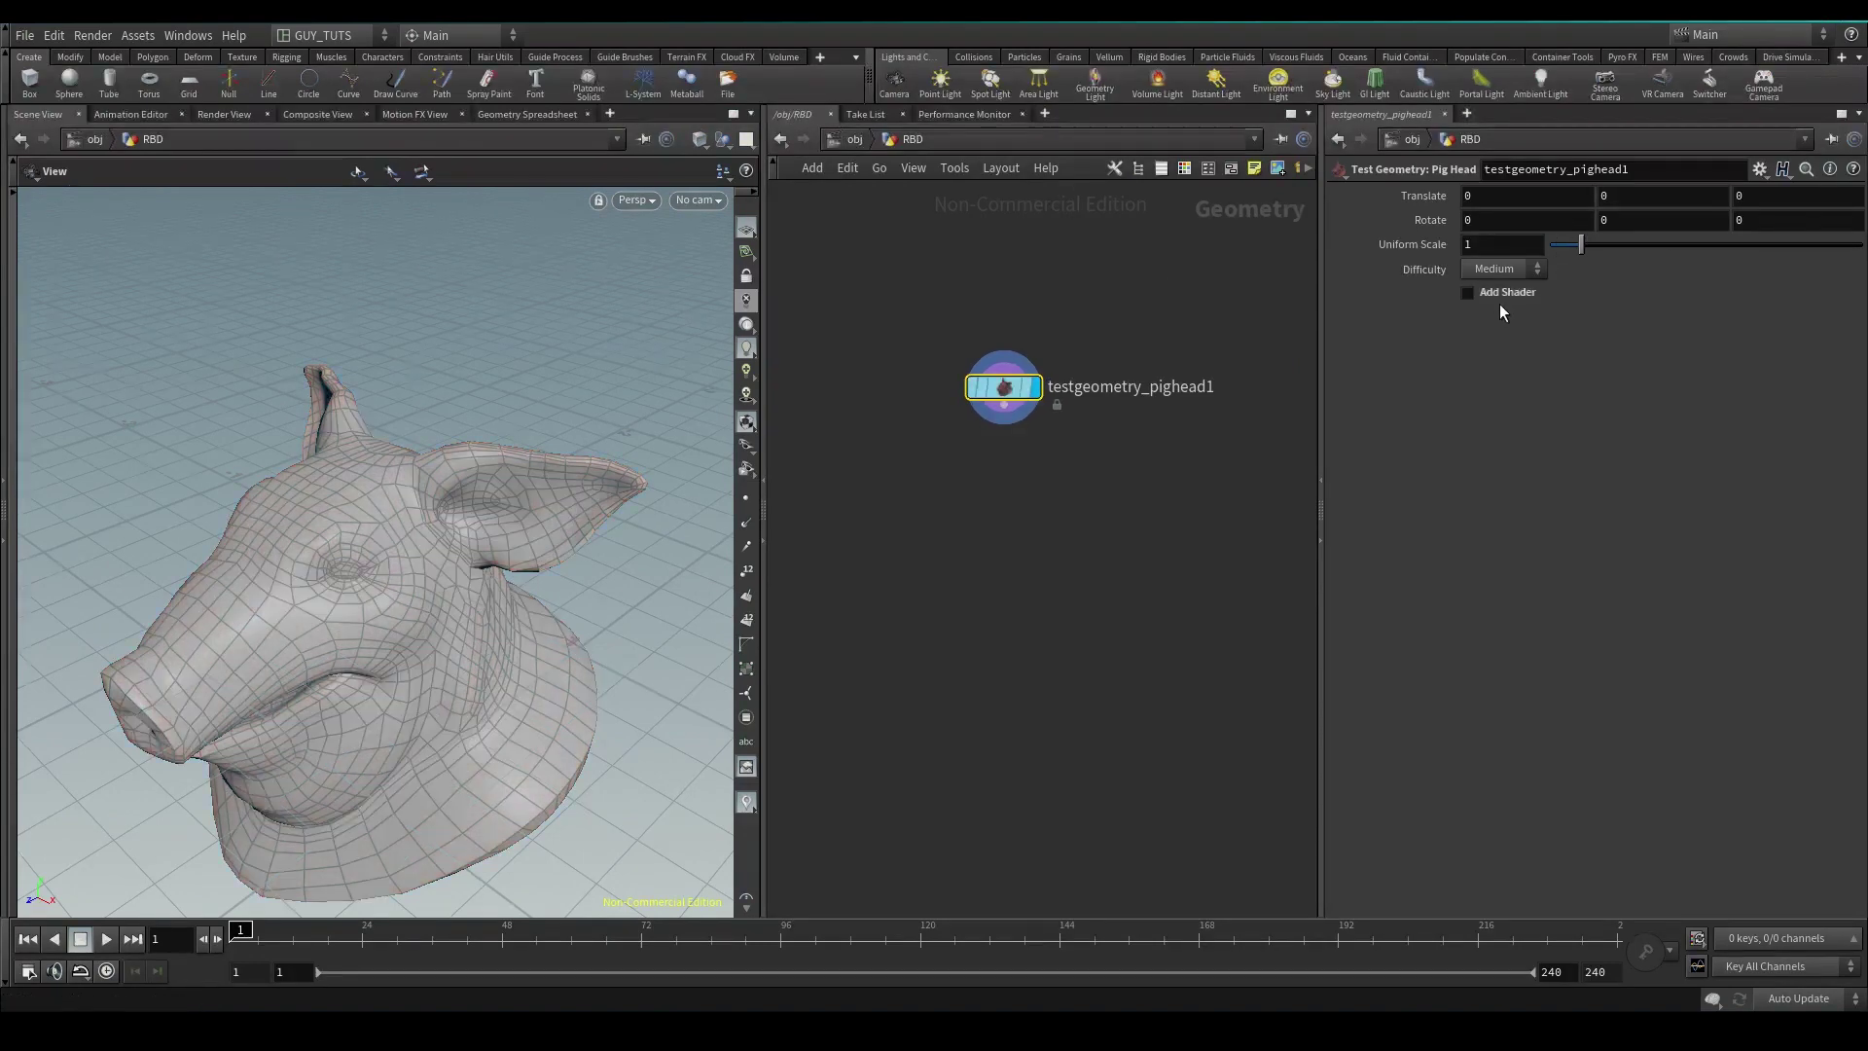
{"action": "left_click", "coordinate": [1490, 307]}
{"action": "left_click_drag", "start_coordinate": [113, 493], "coordinate": [408, 543]}
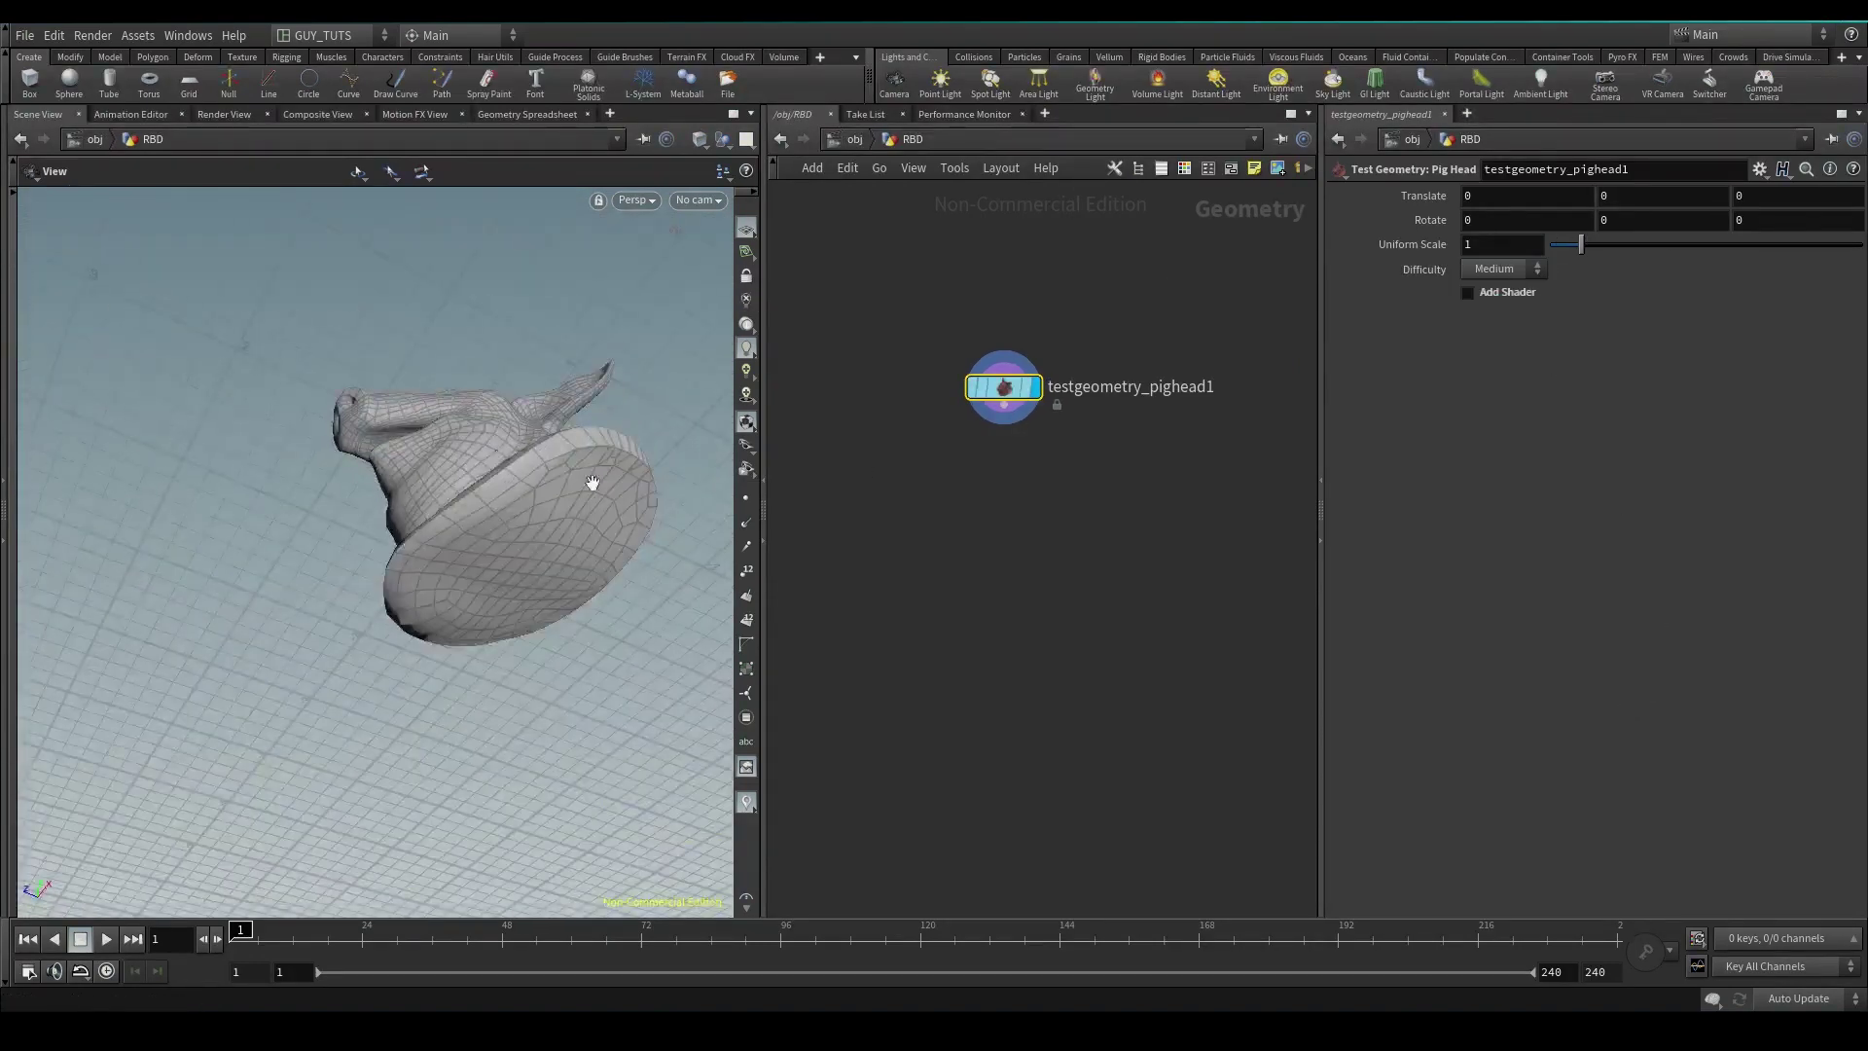
{"action": "left_click_drag", "start_coordinate": [592, 483], "coordinate": [332, 517]}
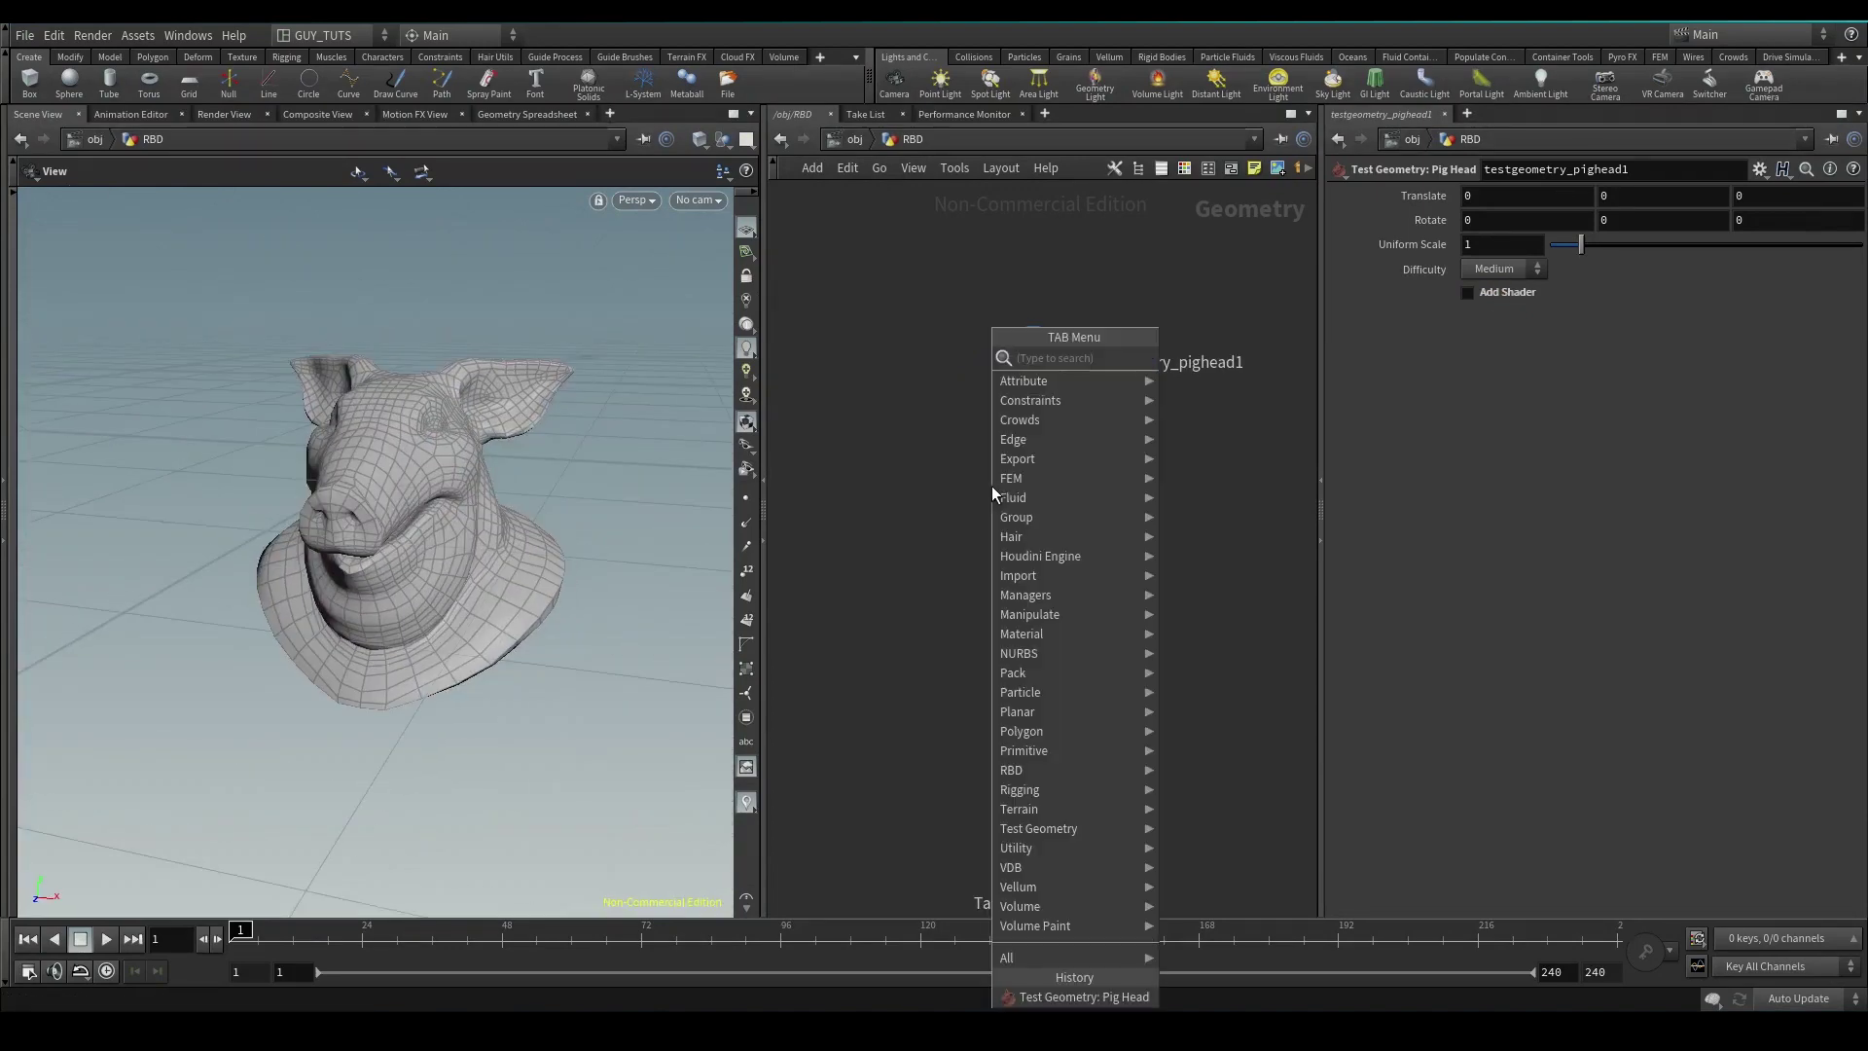
Add a VDB from Polygons node below the pig head node.
{"action": "key", "text": "Tab"}
{"action": "type", "text": "vdpo"}
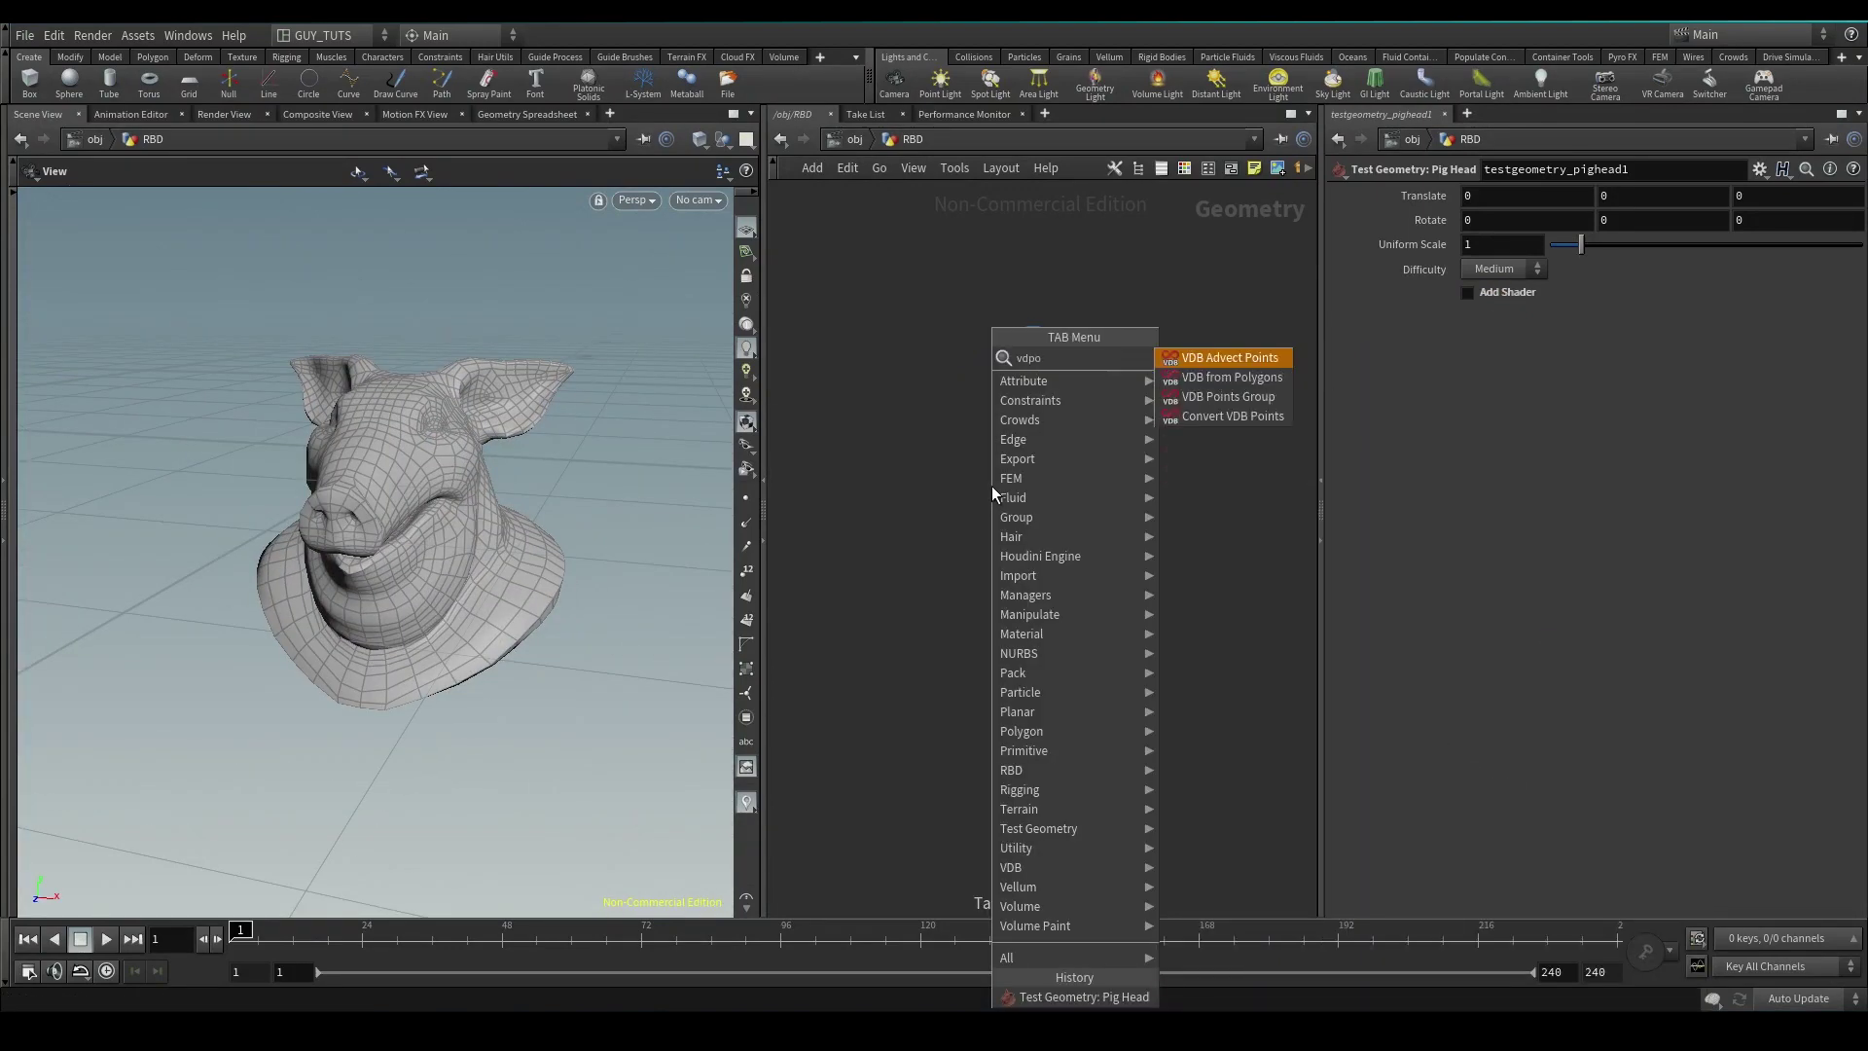
{"action": "key", "text": "Down"}
{"action": "key", "text": "Return"}
{"action": "left_click", "coordinate": [990, 487]}
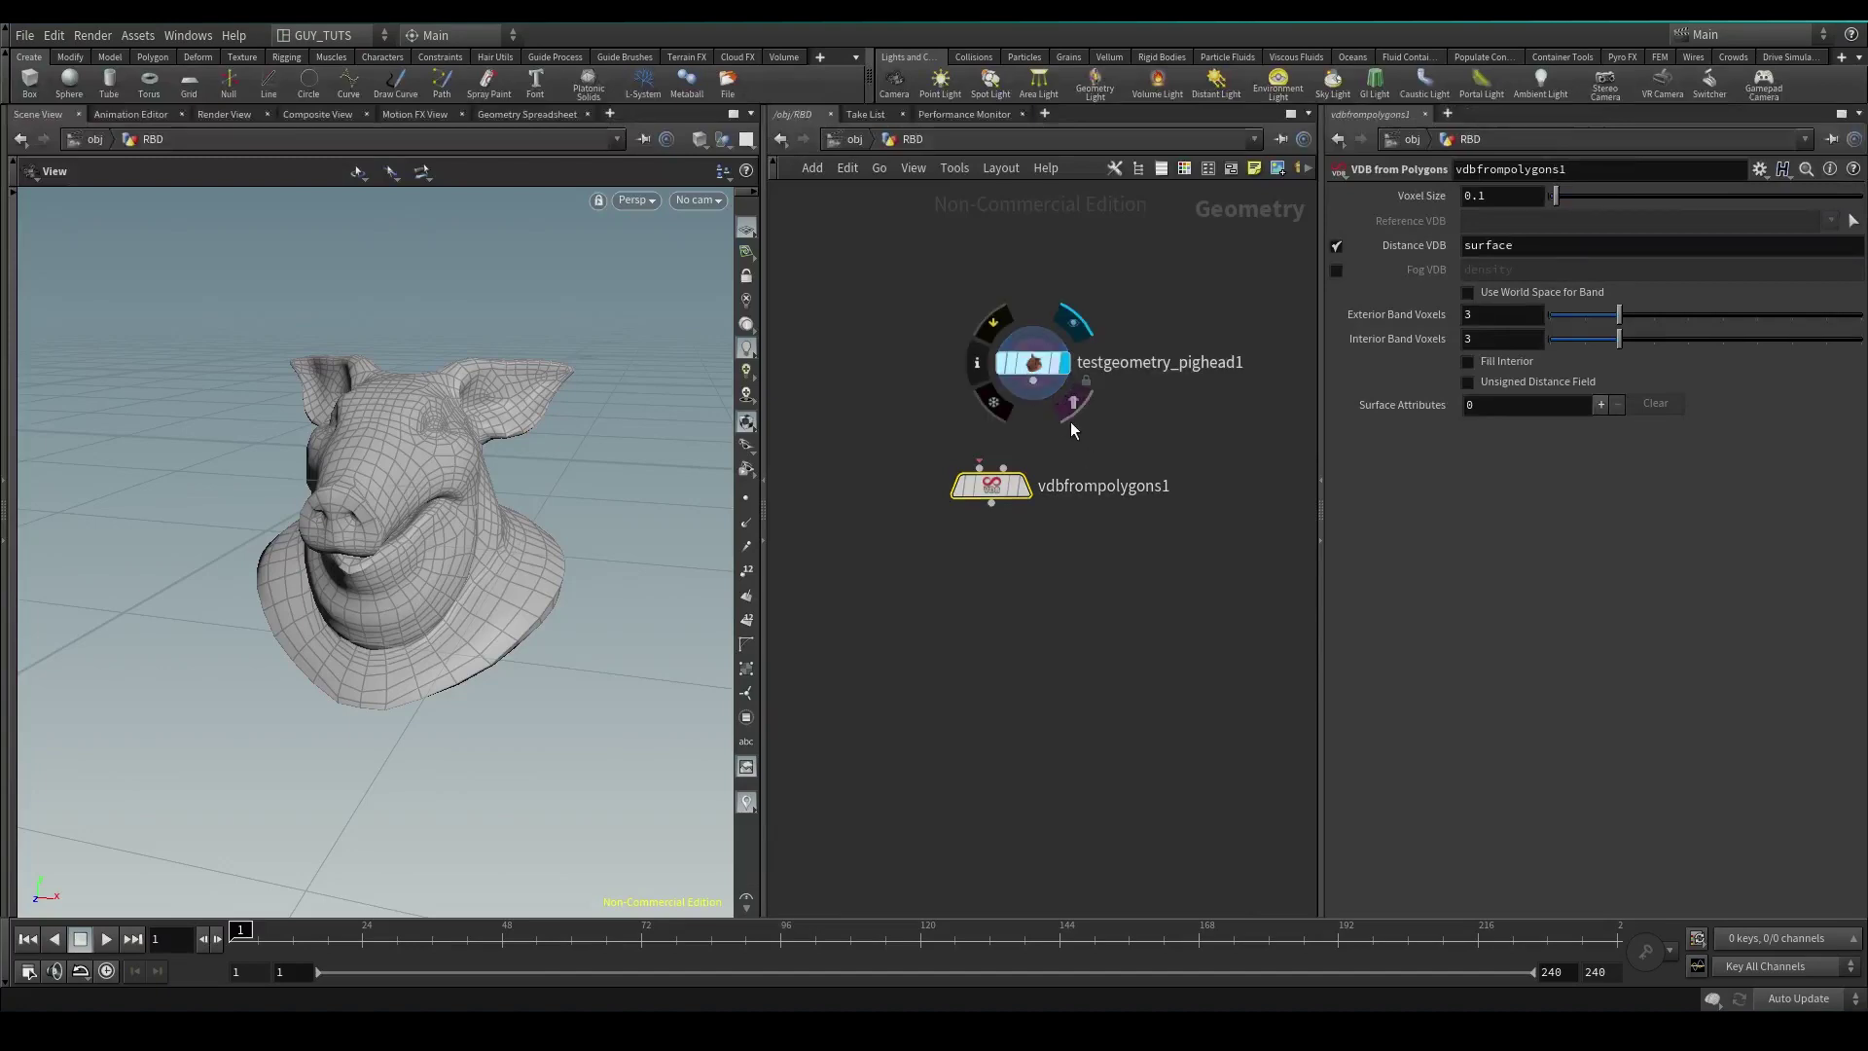
Add a Scatter node fed by the pig head and inspect the points scattered on its surface.
{"action": "key", "text": "Tab"}
{"action": "type", "text": "sc"}
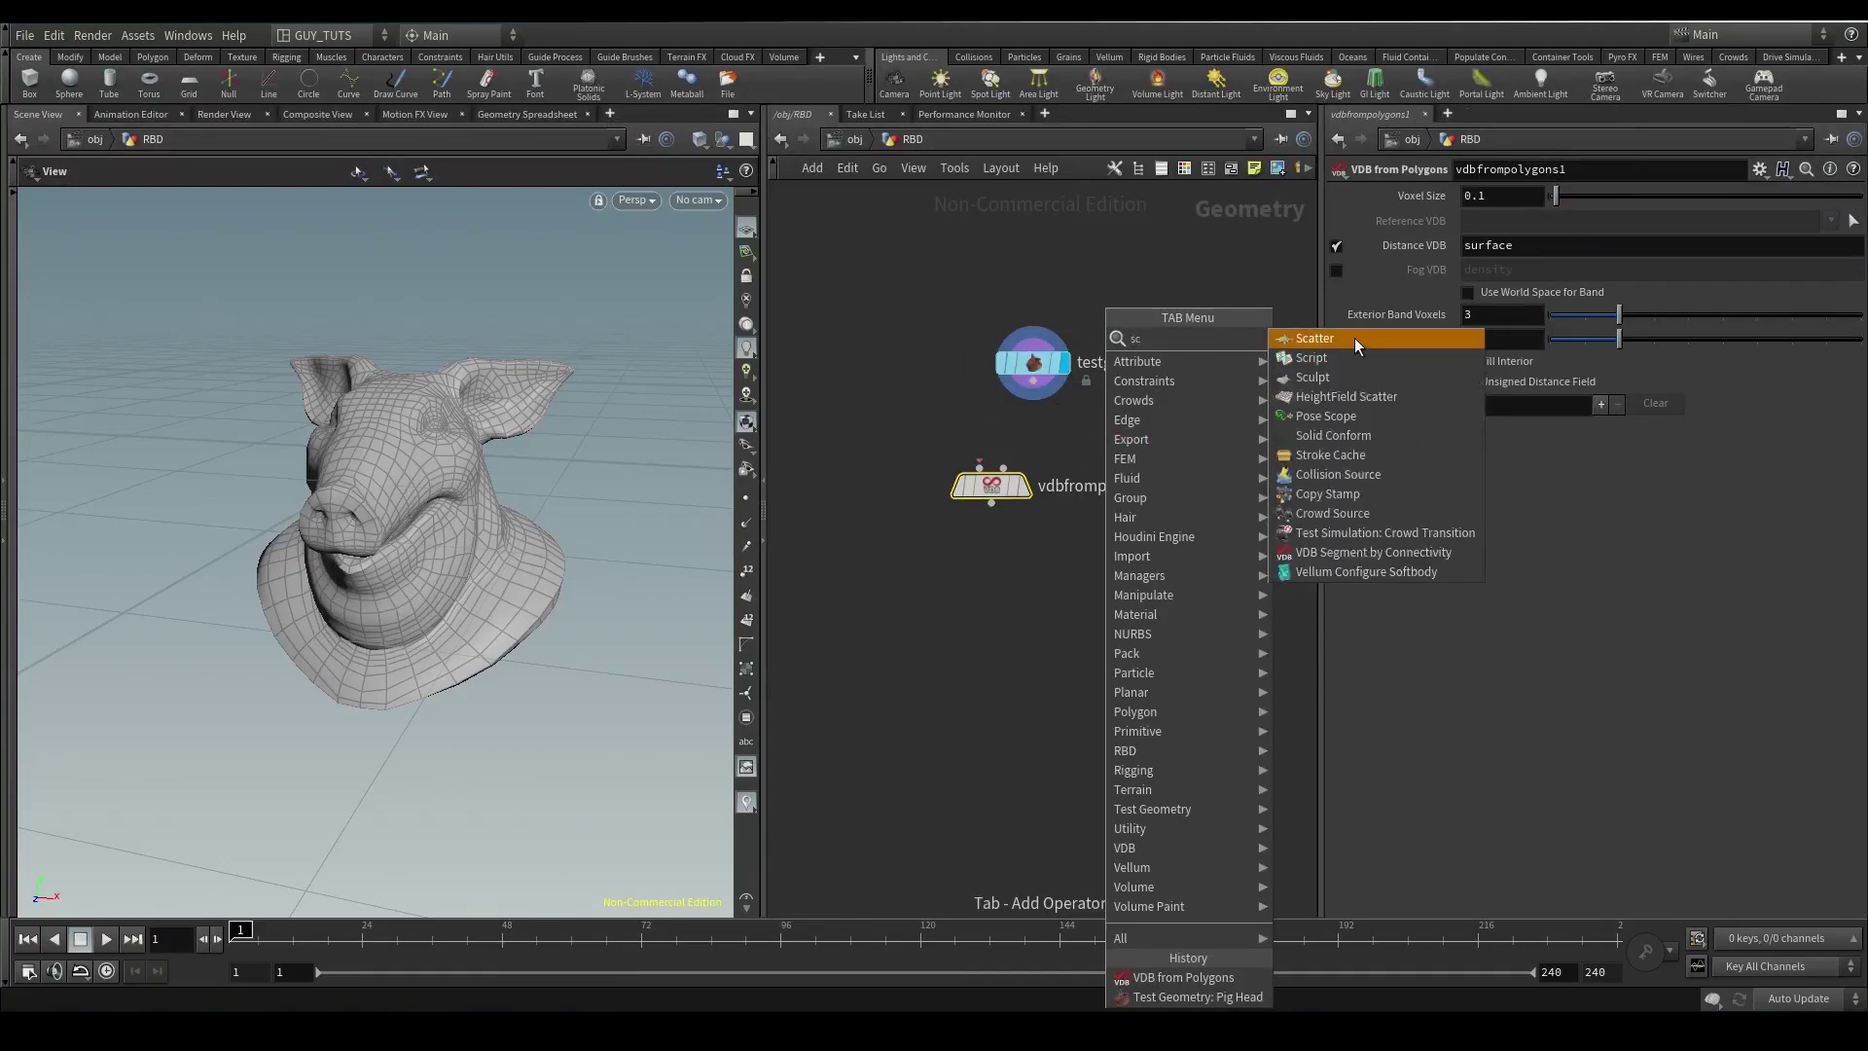
{"action": "left_click", "coordinate": [1355, 337]}
{"action": "left_click", "coordinate": [1138, 465]}
{"action": "scroll", "coordinate": [398, 547], "scroll_direction": "up", "scroll_amount": 5}
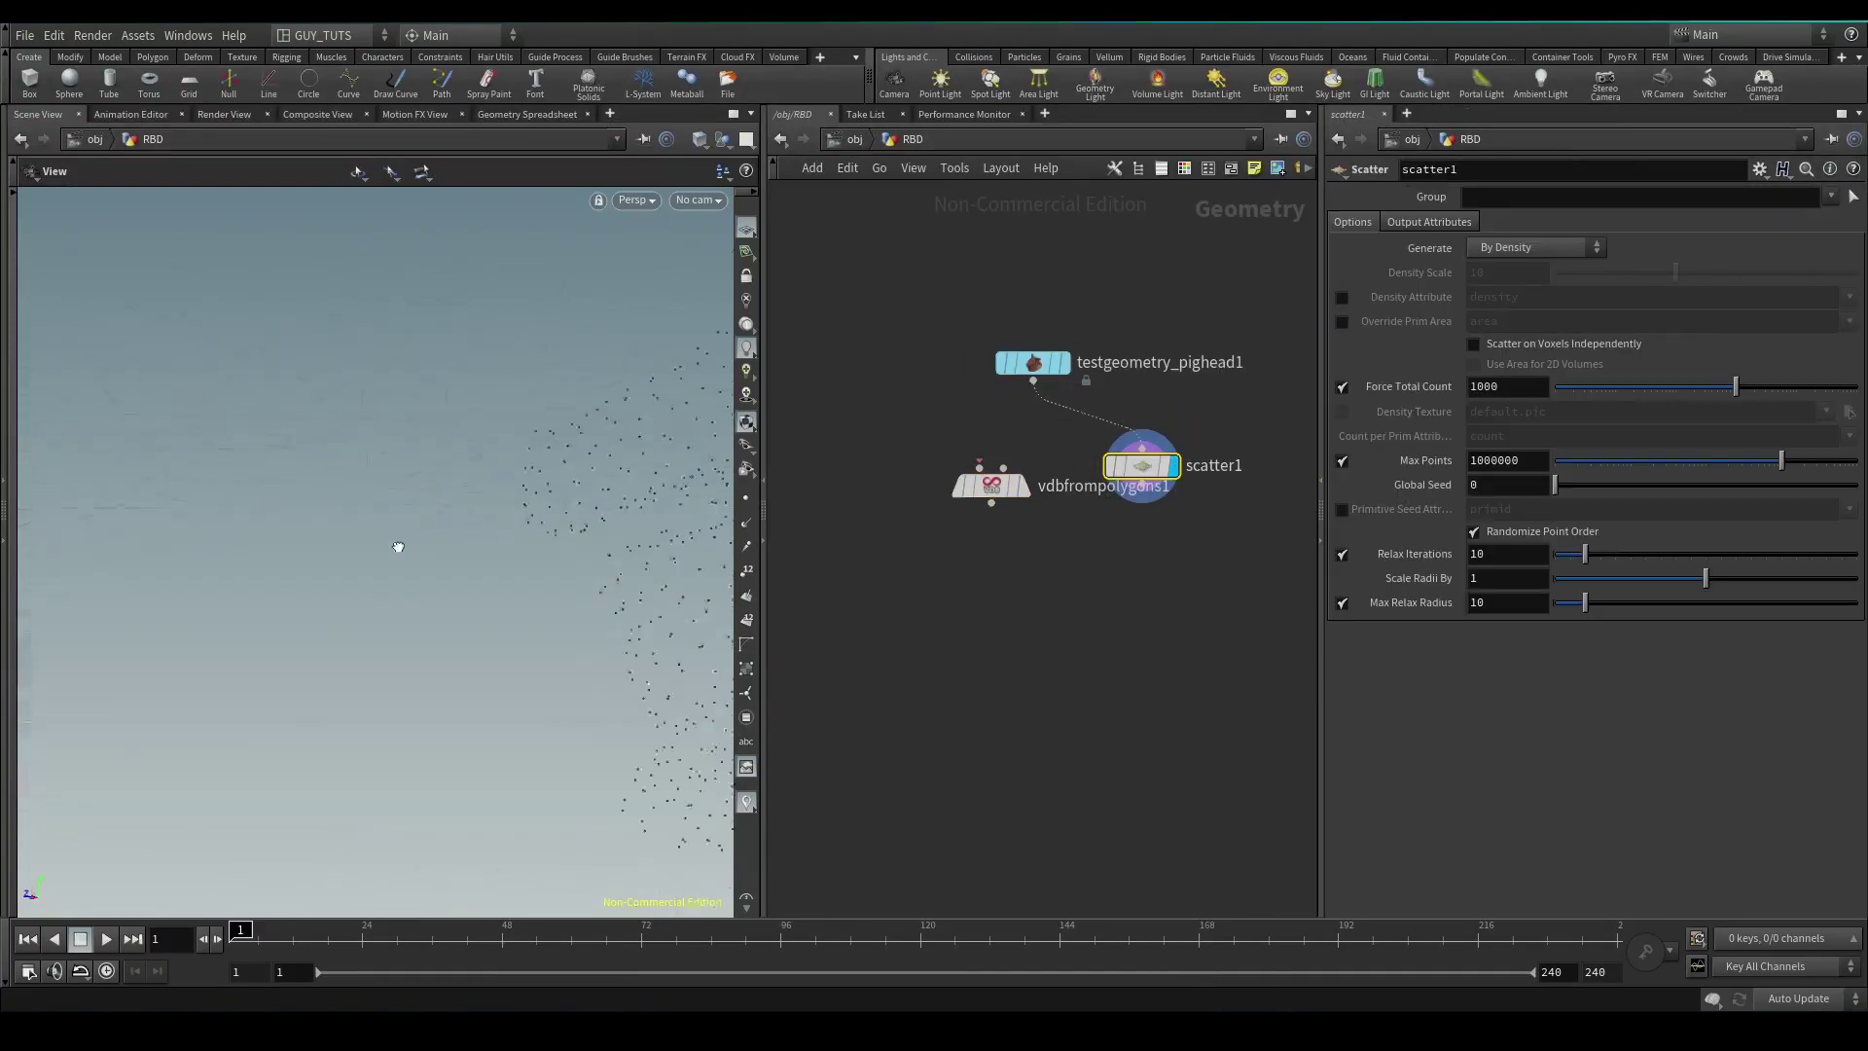
{"action": "left_click_drag", "start_coordinate": [398, 547], "coordinate": [617, 559]}
{"action": "key", "text": "f"}
{"action": "left_click_drag", "start_coordinate": [359, 480], "coordinate": [305, 522]}
{"action": "key", "text": "w"}
{"action": "right_click_drag", "start_coordinate": [305, 521], "coordinate": [436, 528]}
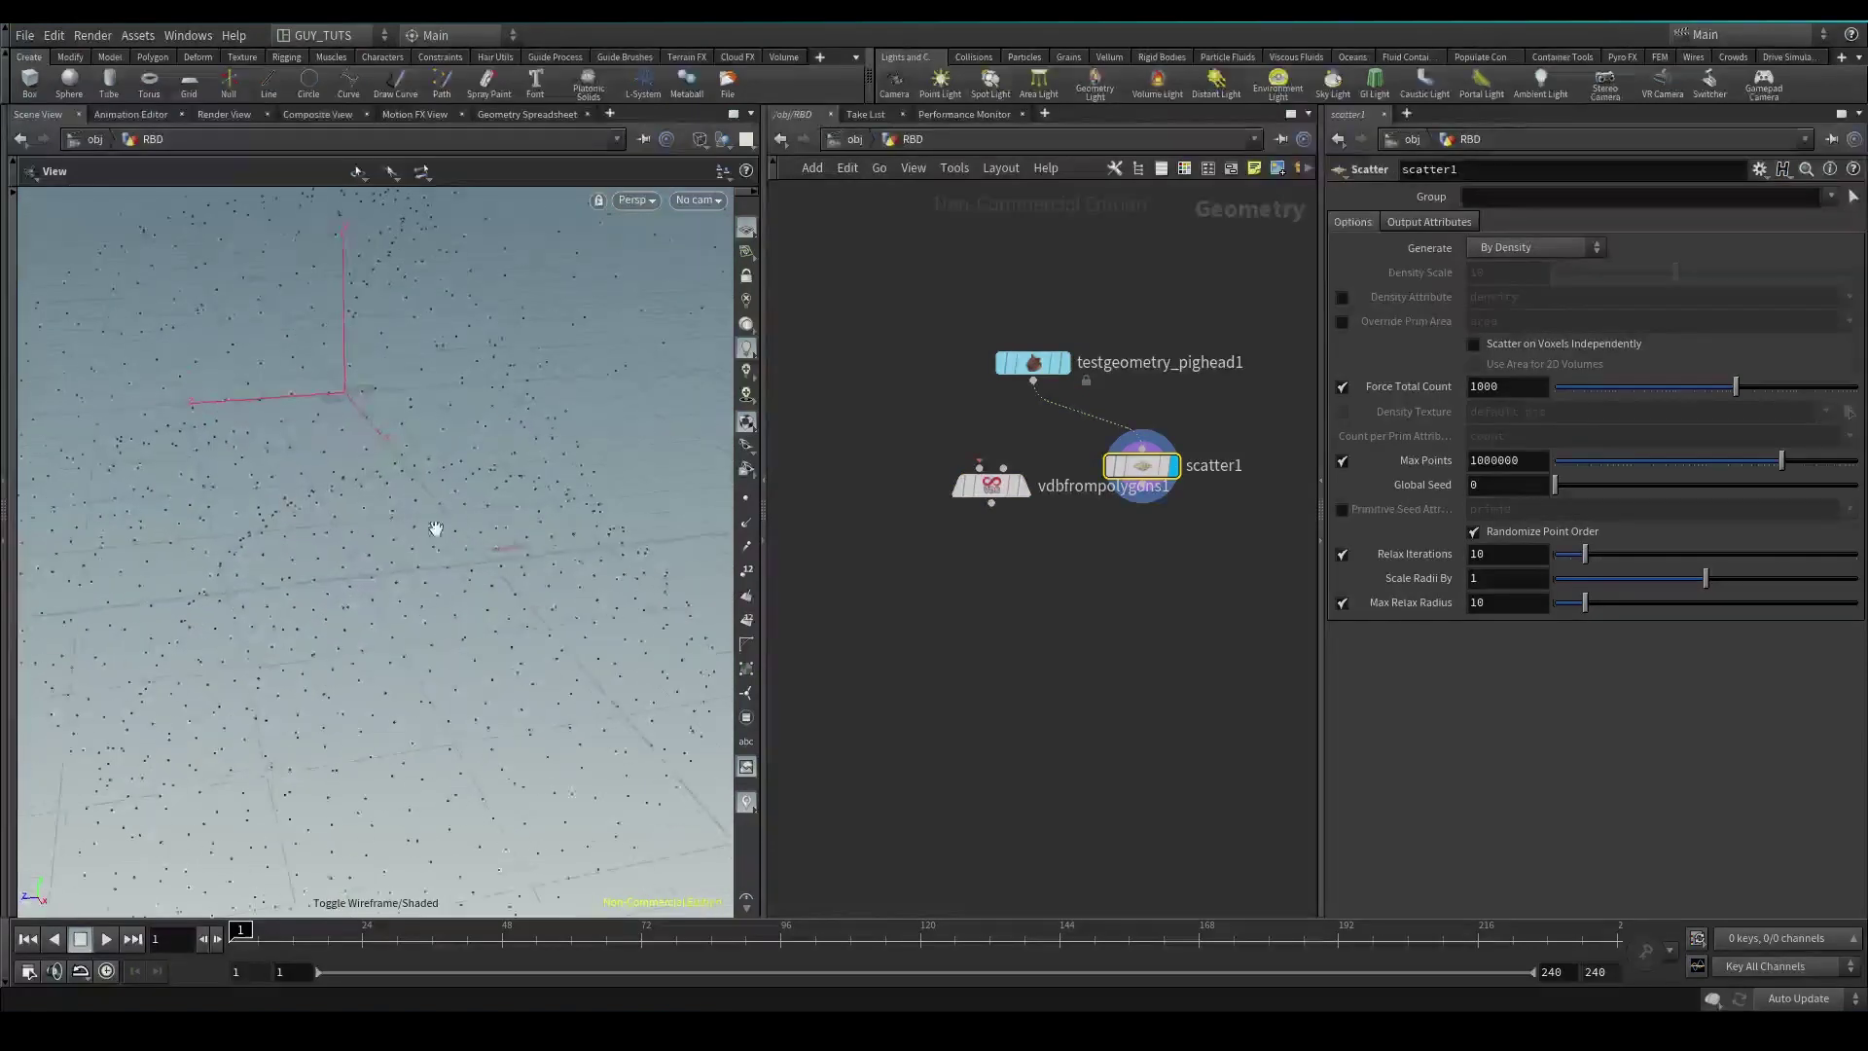
{"action": "scroll", "coordinate": [436, 529], "scroll_direction": "down", "scroll_amount": 6}
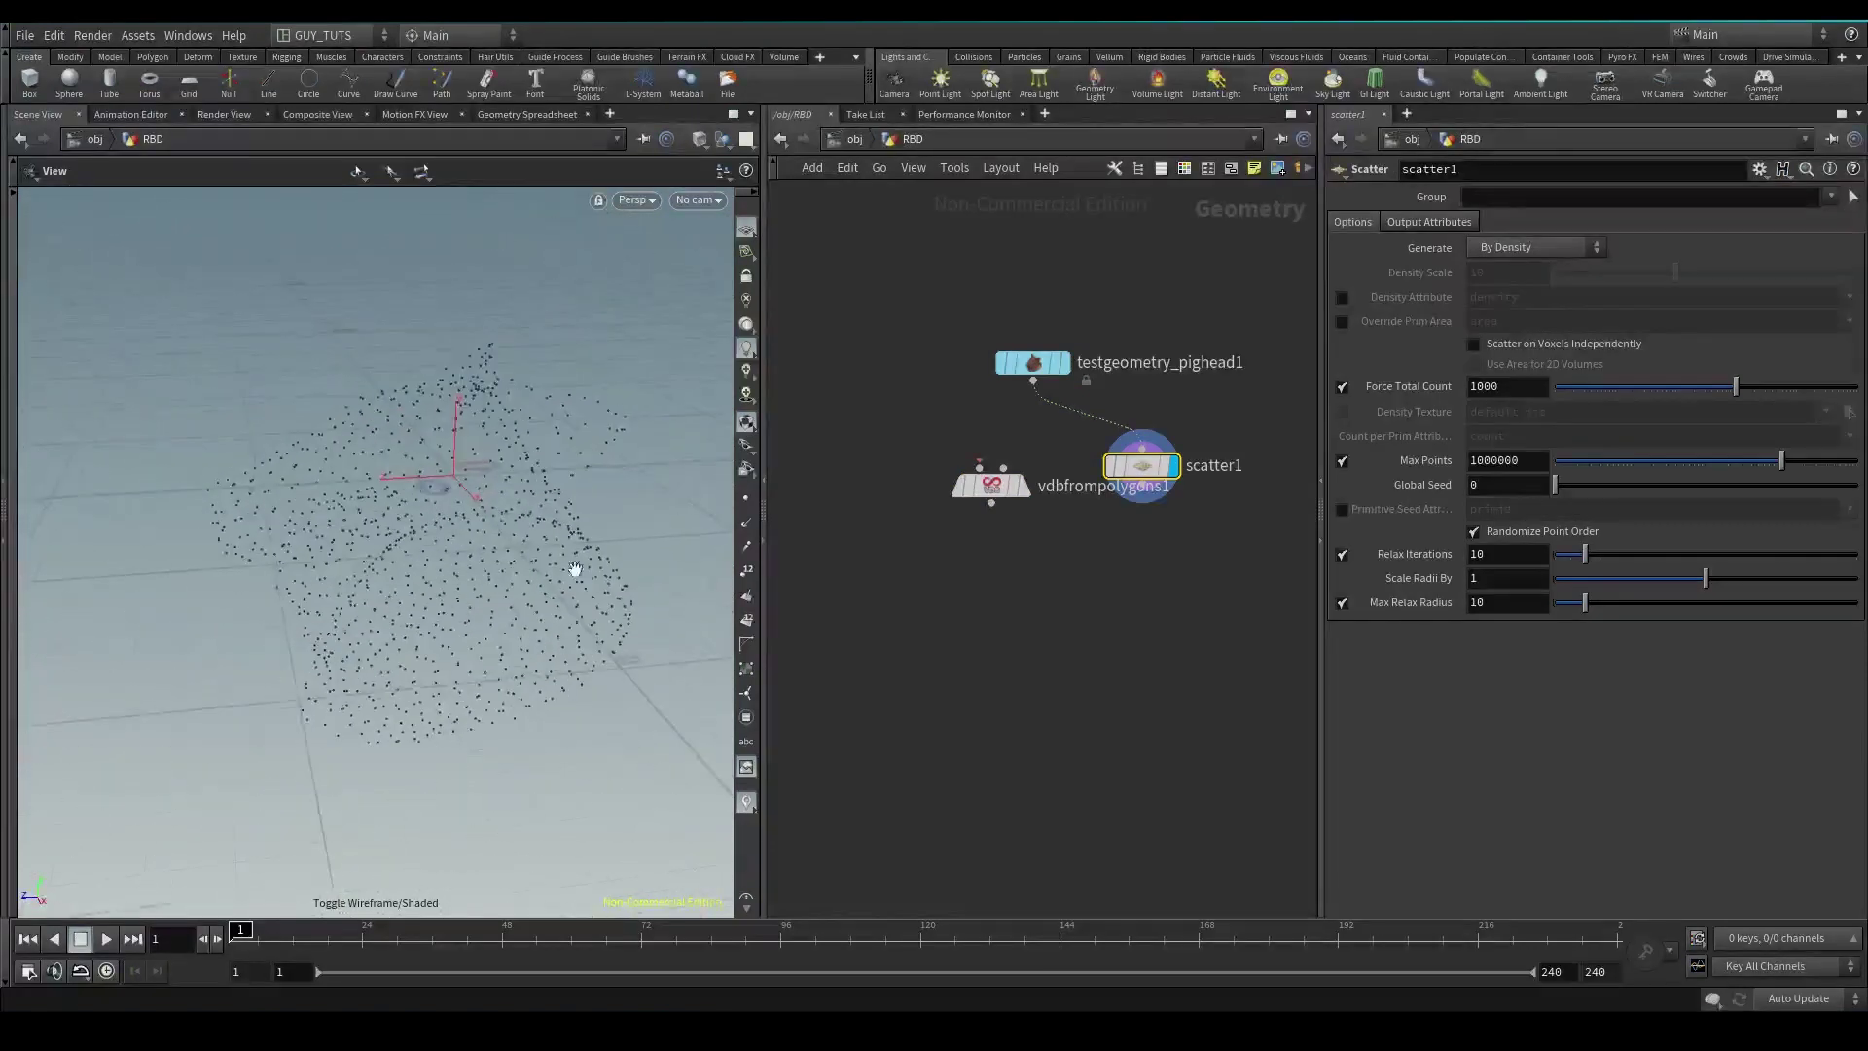
{"action": "left_click_drag", "start_coordinate": [575, 569], "coordinate": [483, 604]}
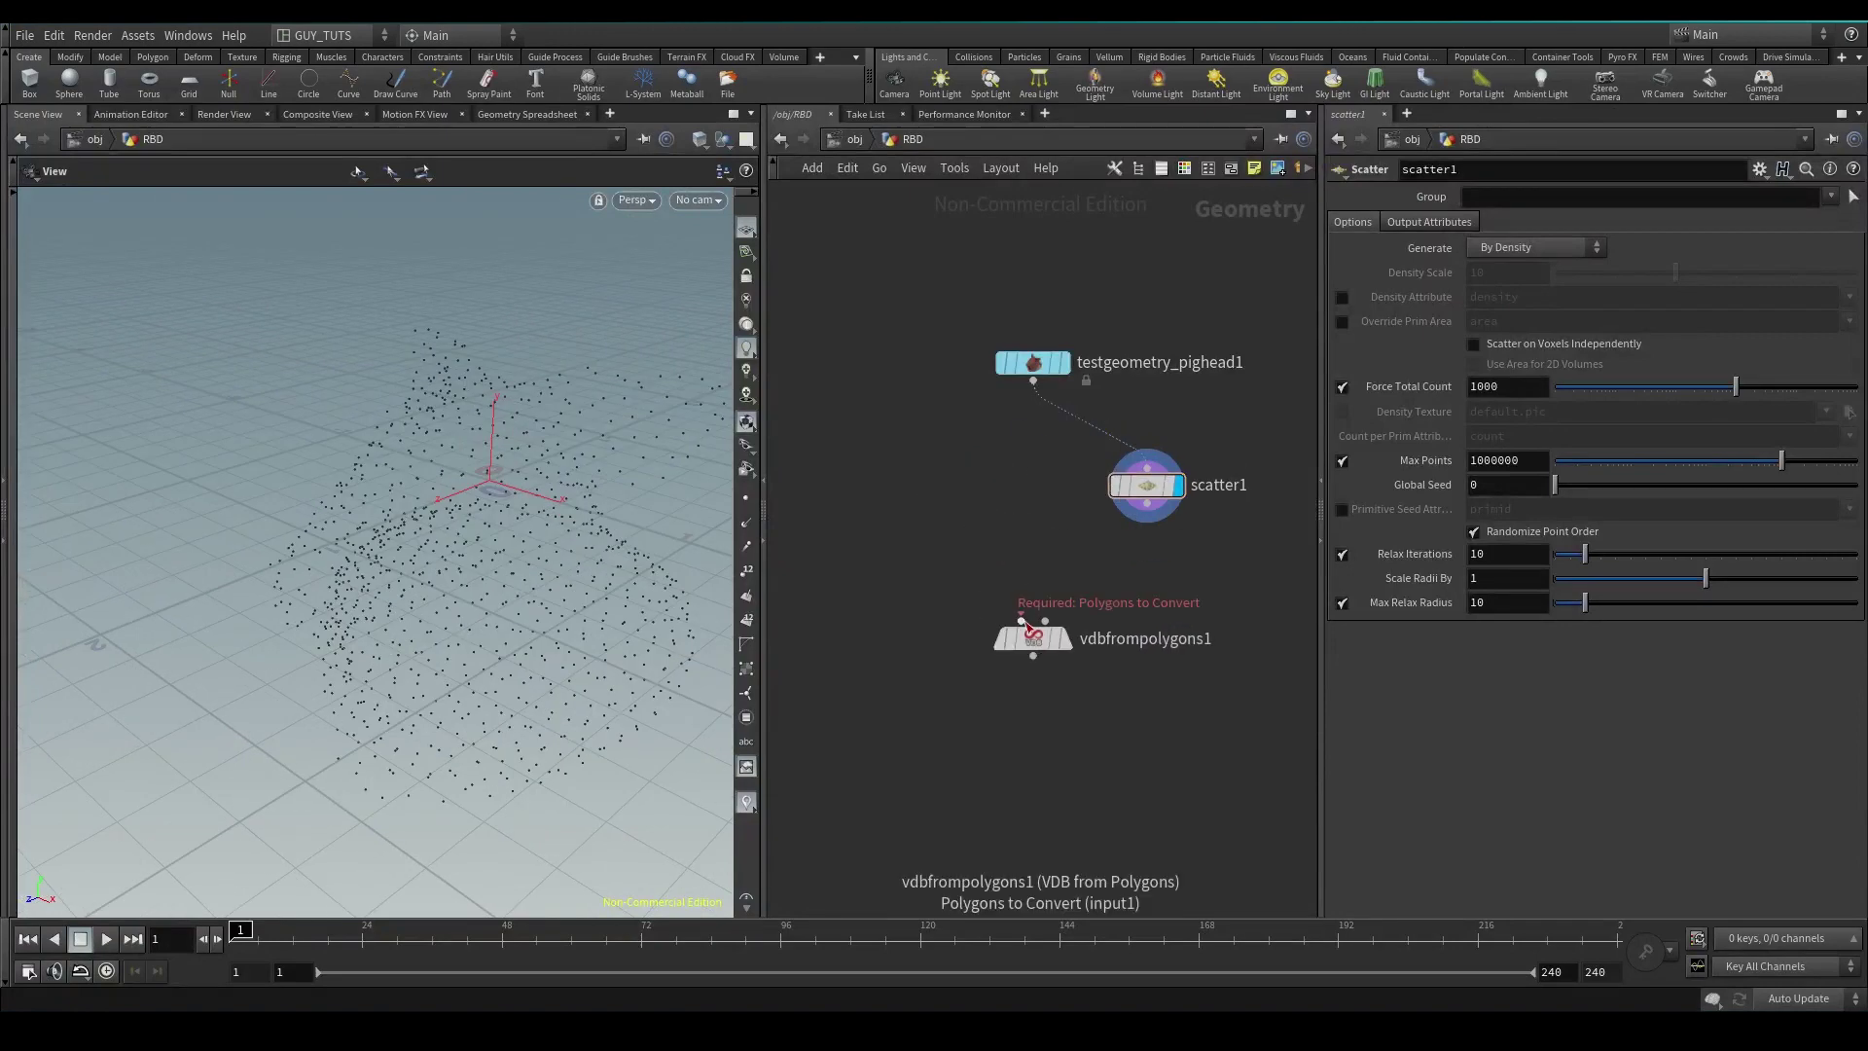
Connect the pig head to the VDB from Polygons node's first input and display that node.
{"action": "left_click_drag", "start_coordinate": [1022, 619], "coordinate": [1044, 407]}
{"action": "left_click", "coordinate": [1033, 381]}
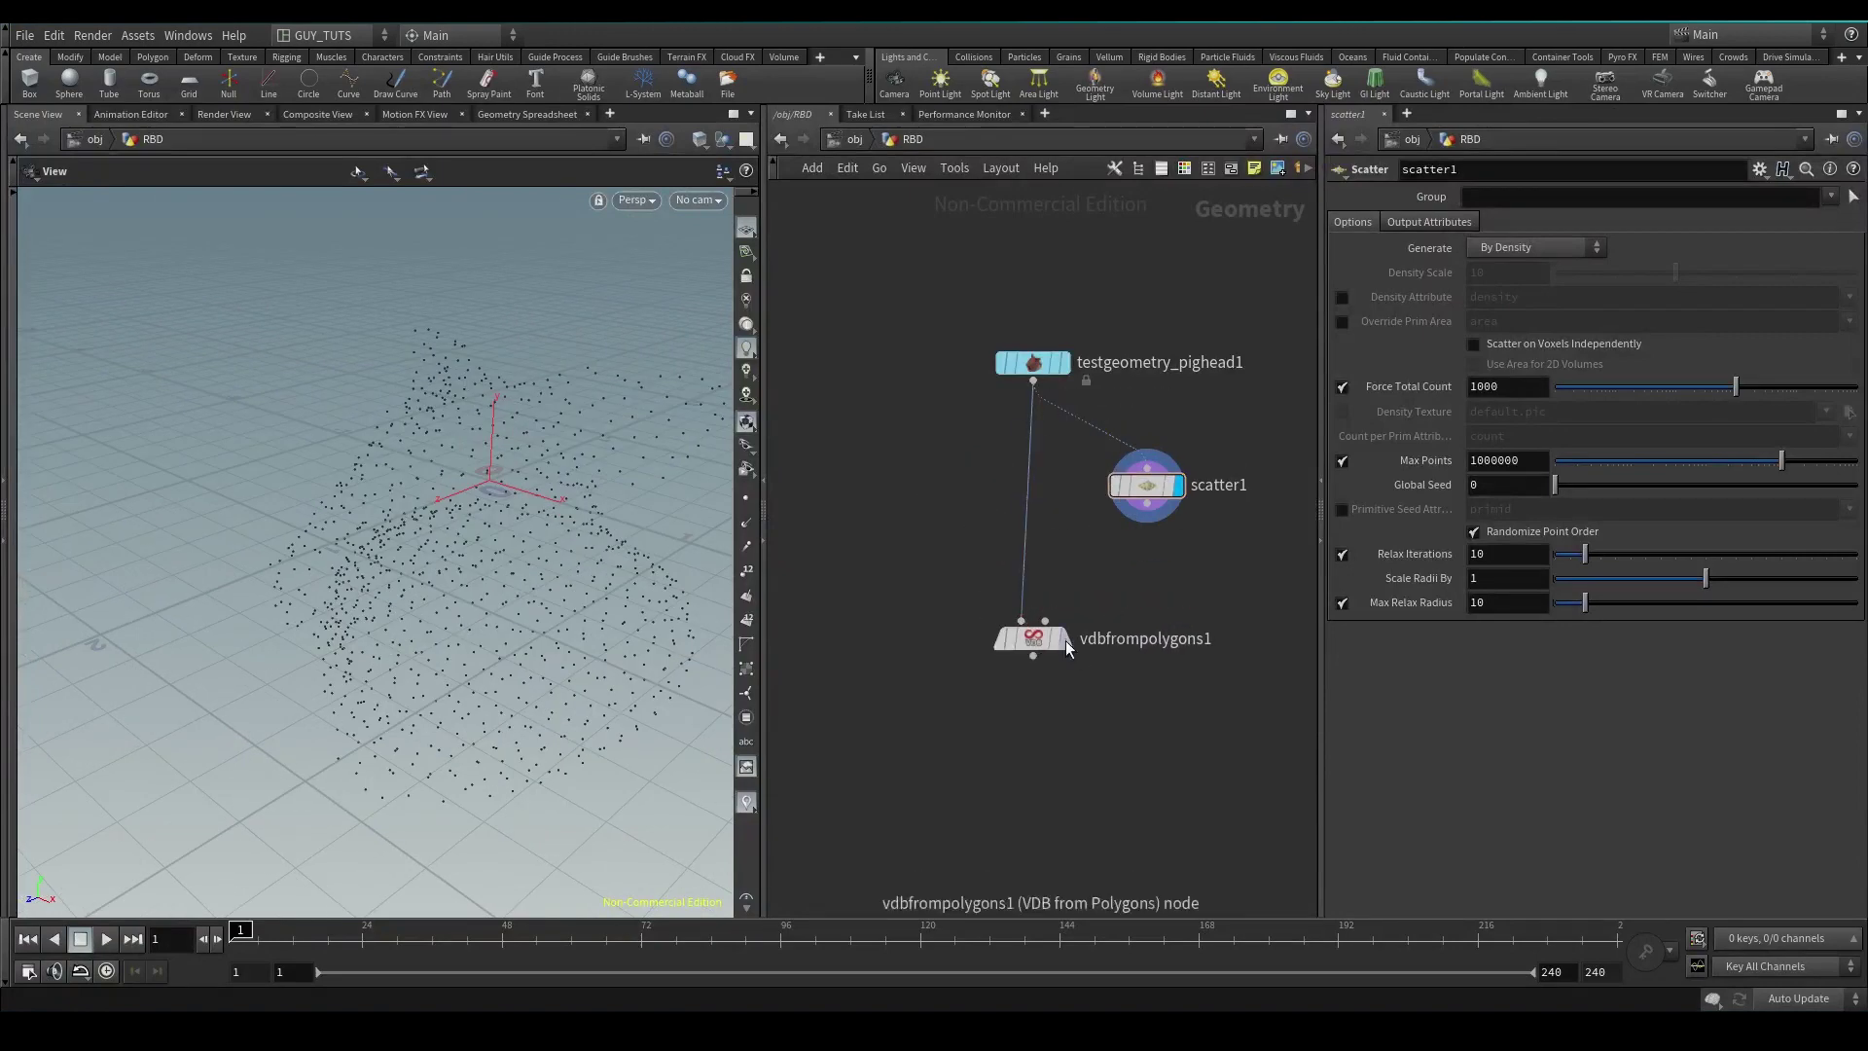
{"action": "left_click", "coordinate": [1066, 640]}
{"action": "left_click_drag", "start_coordinate": [1034, 638], "coordinate": [1033, 547]}
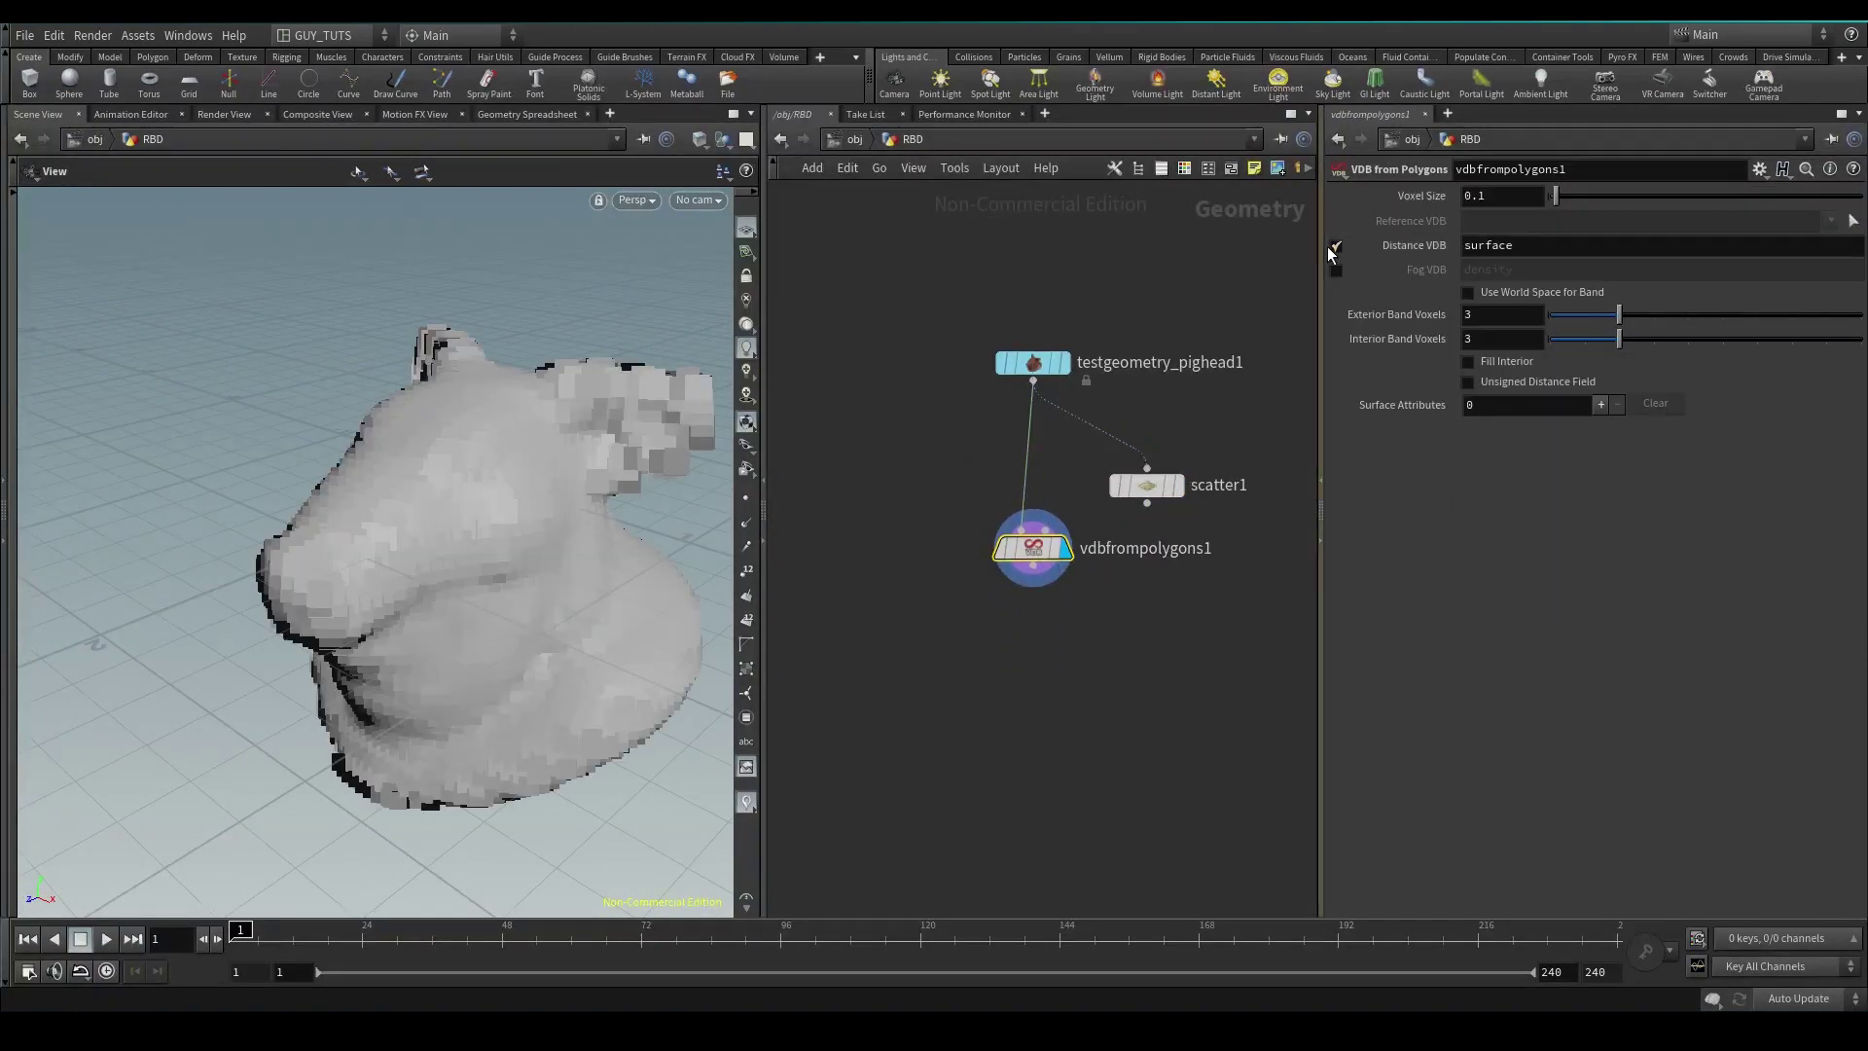
Switch the VDB output from Distance VDB to Fog VDB, enable Fill Interior and set the voxel size to 0.05.
{"action": "left_click", "coordinate": [1336, 247]}
{"action": "left_click", "coordinate": [1336, 271]}
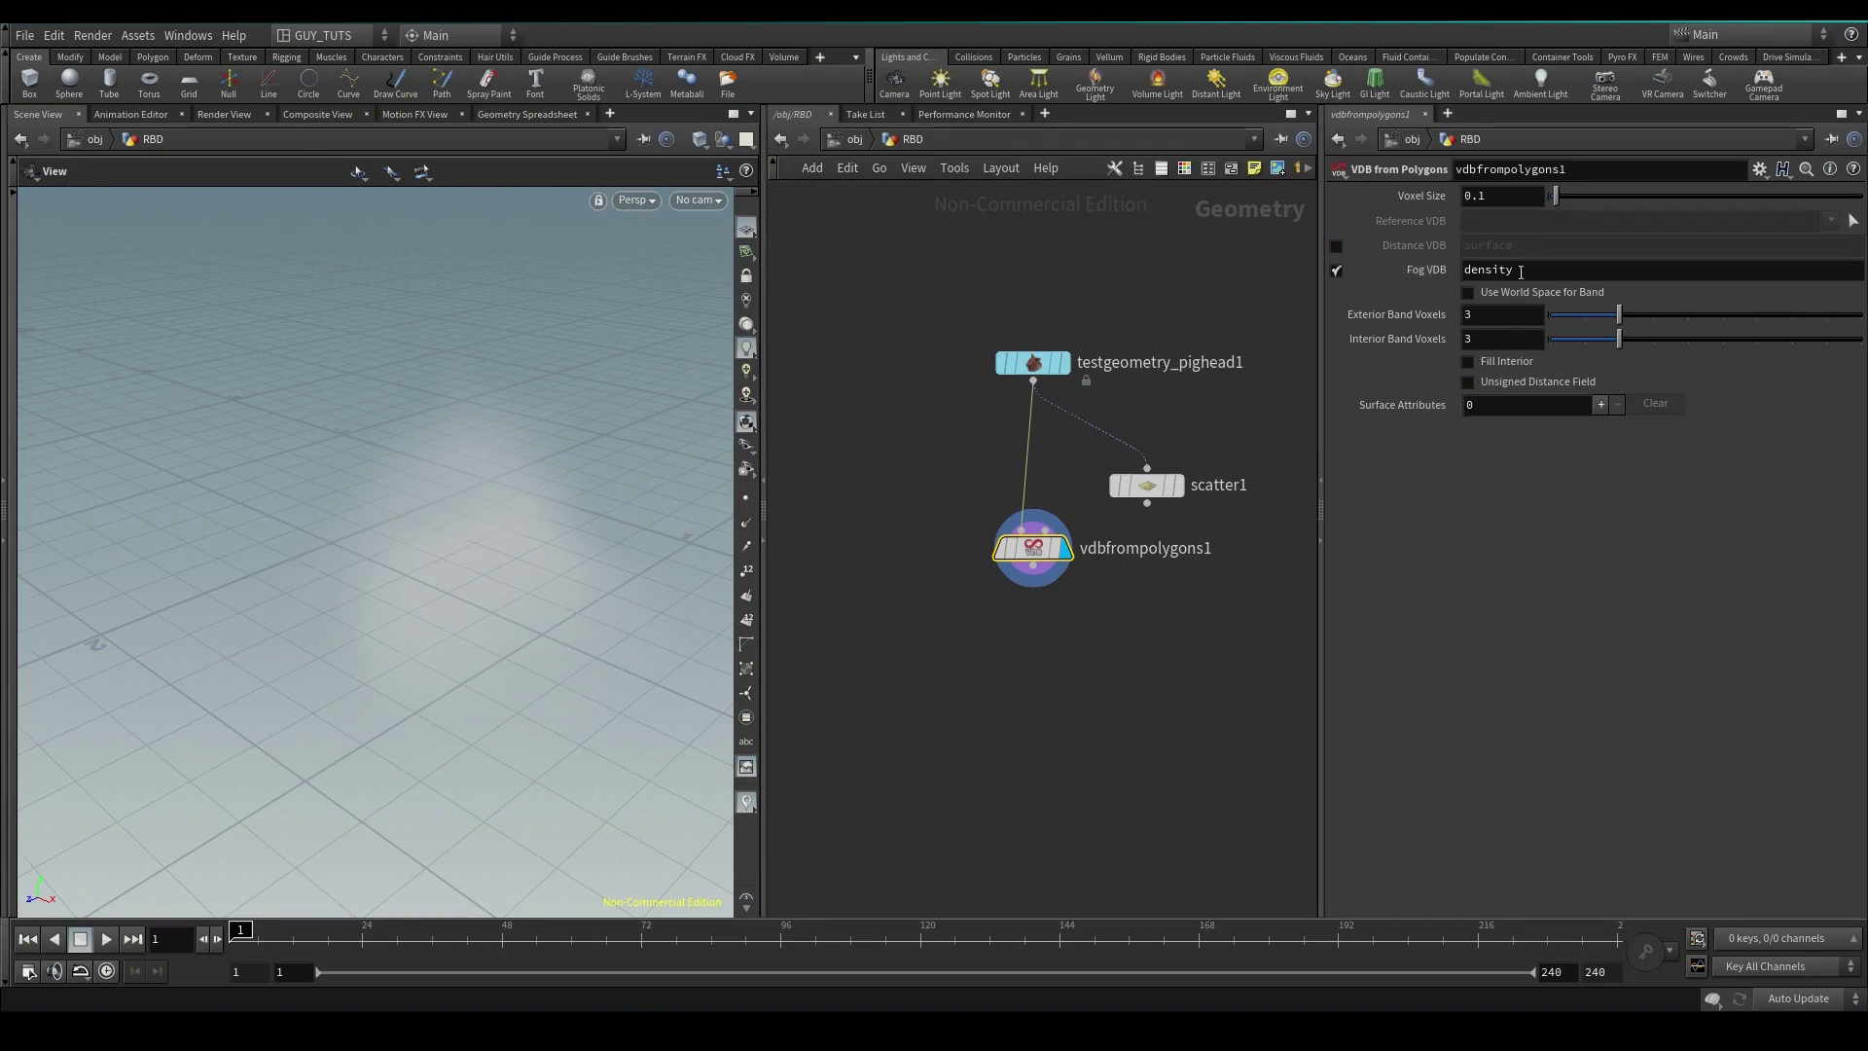
{"action": "left_click", "coordinate": [1468, 361]}
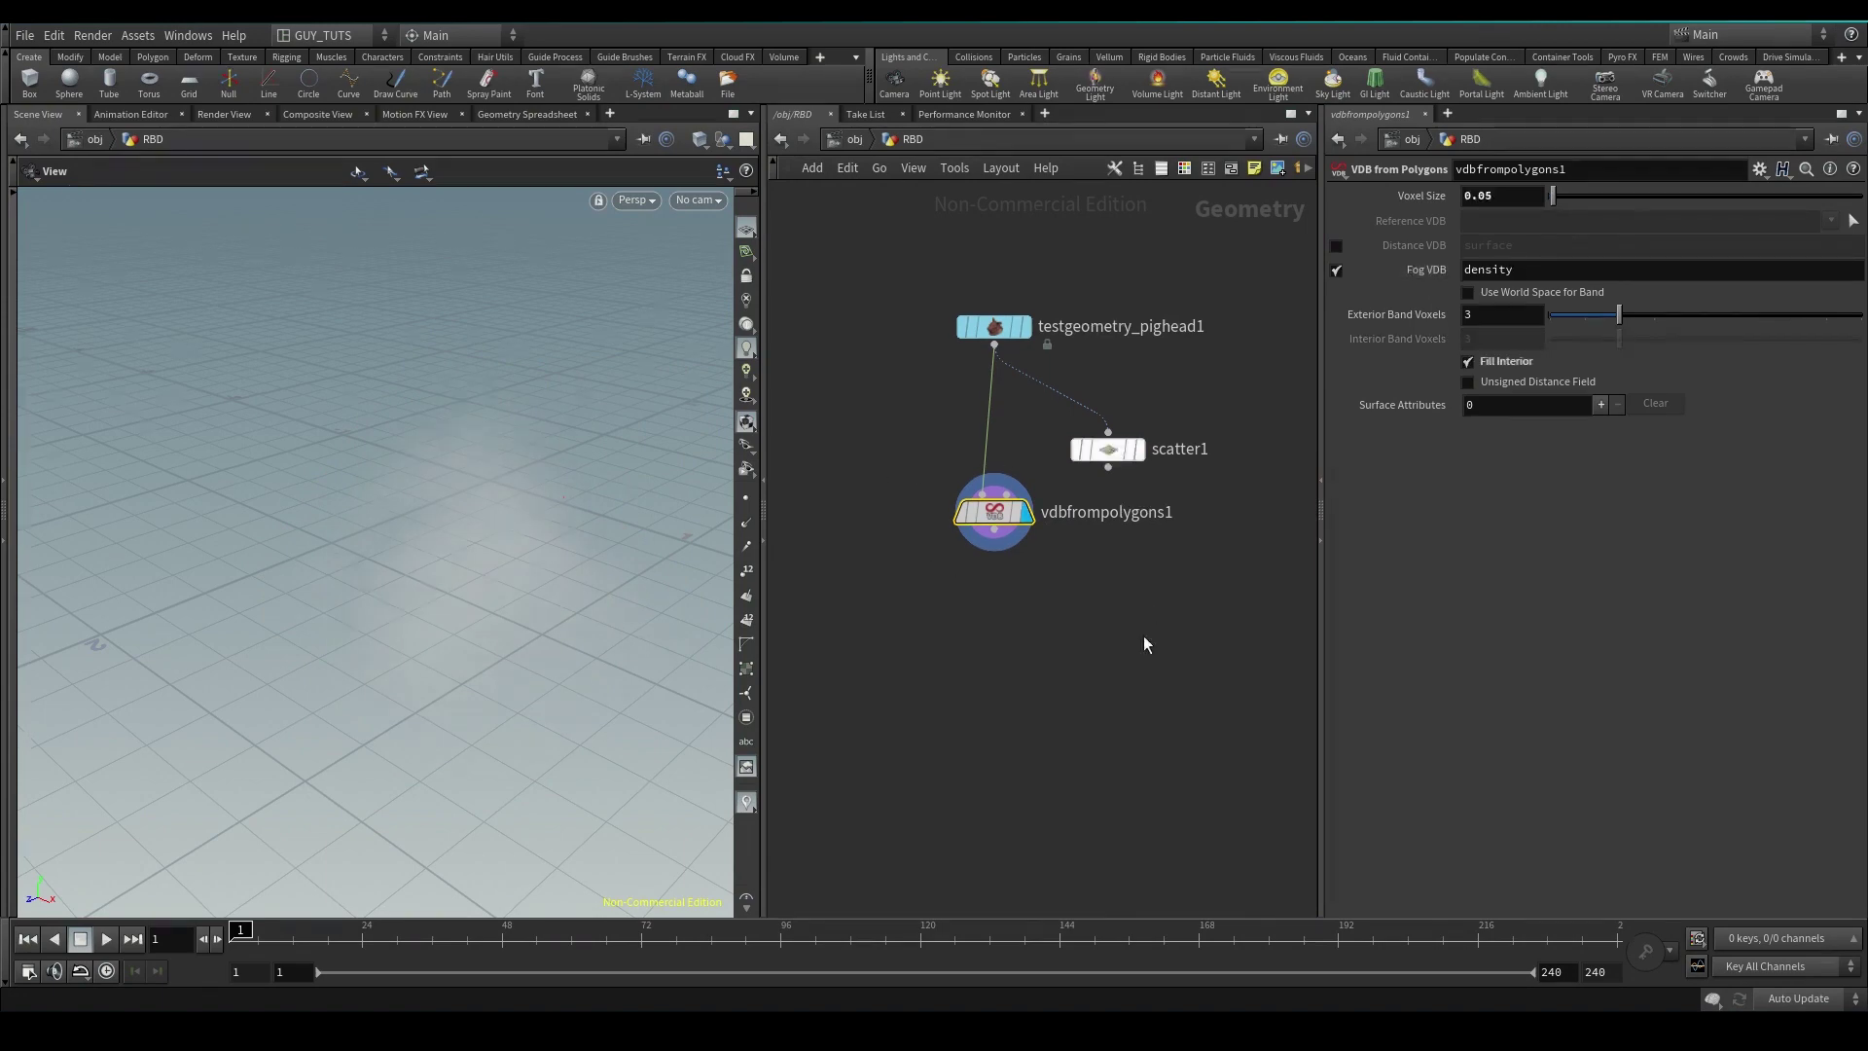
Place the Scatter node below the VDB from Polygons node, feed it from the VDB output and display it.
{"action": "left_click_drag", "start_coordinate": [1108, 450], "coordinate": [1023, 603]}
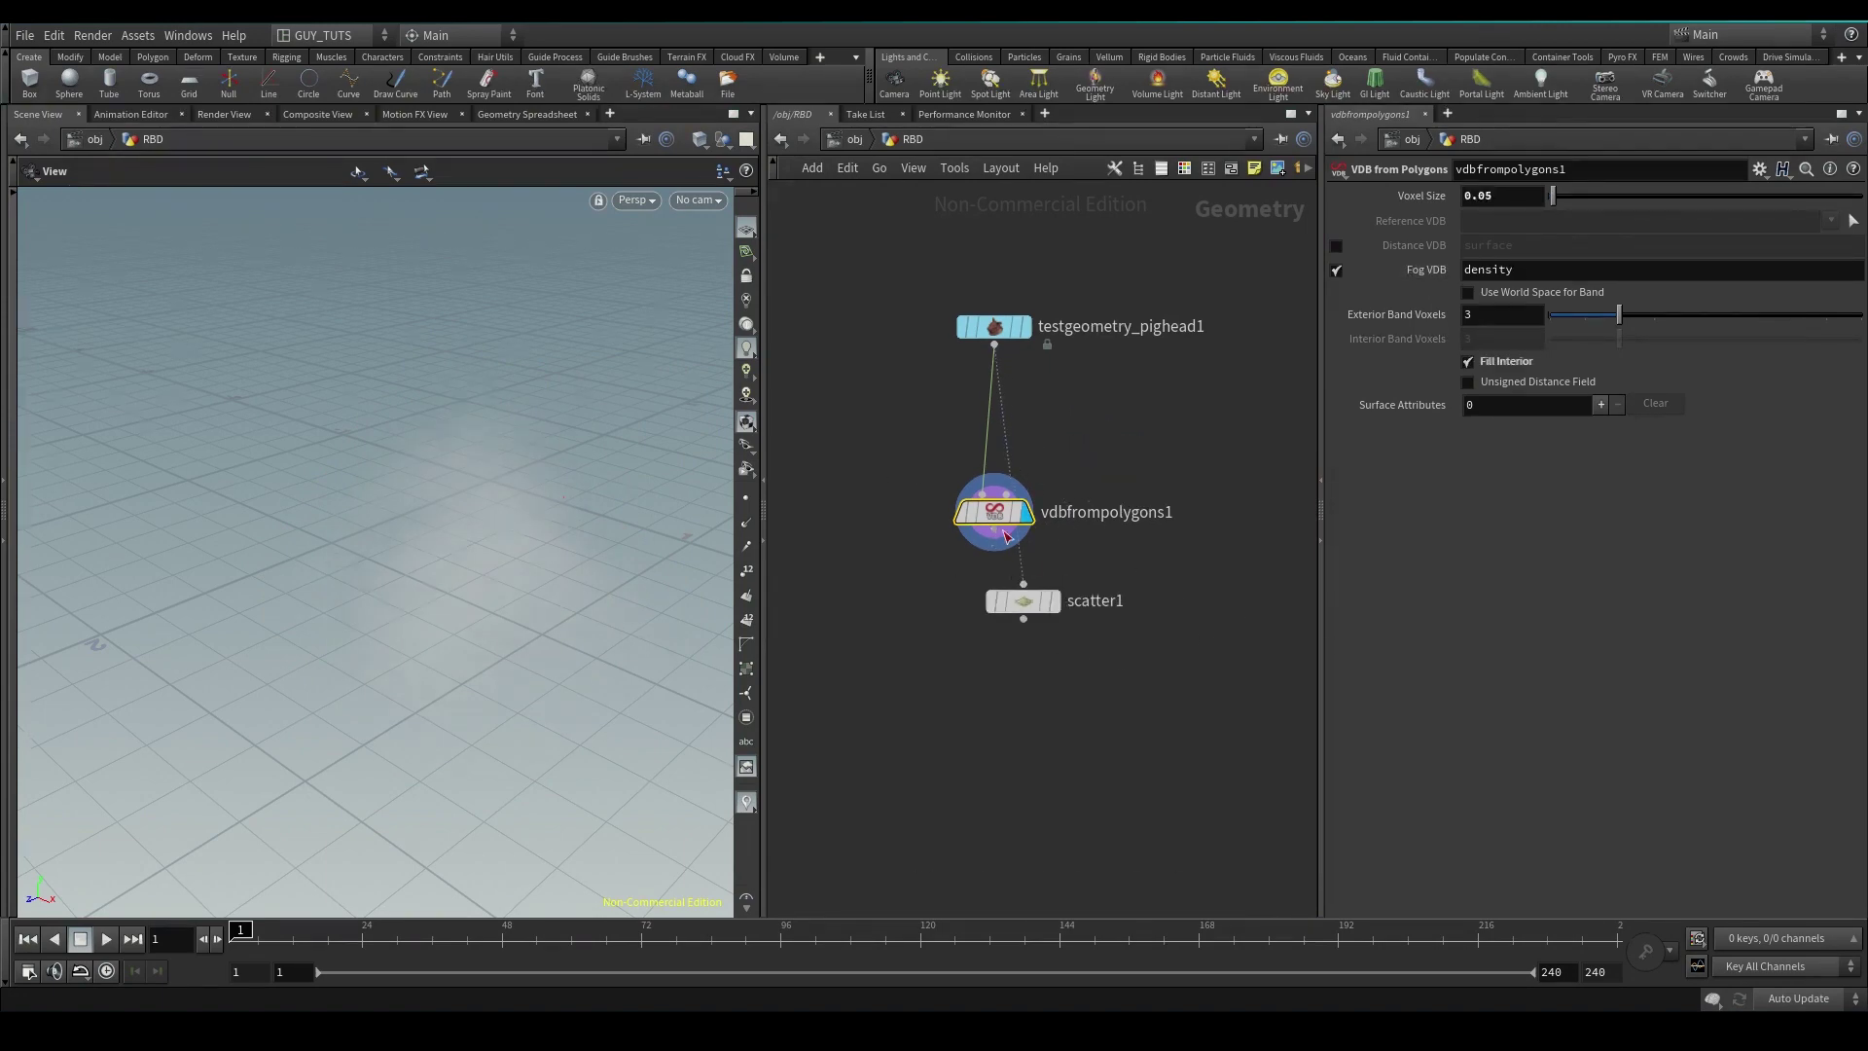
{"action": "mouse_move", "coordinate": [1024, 605]}
{"action": "key", "text": "r"}
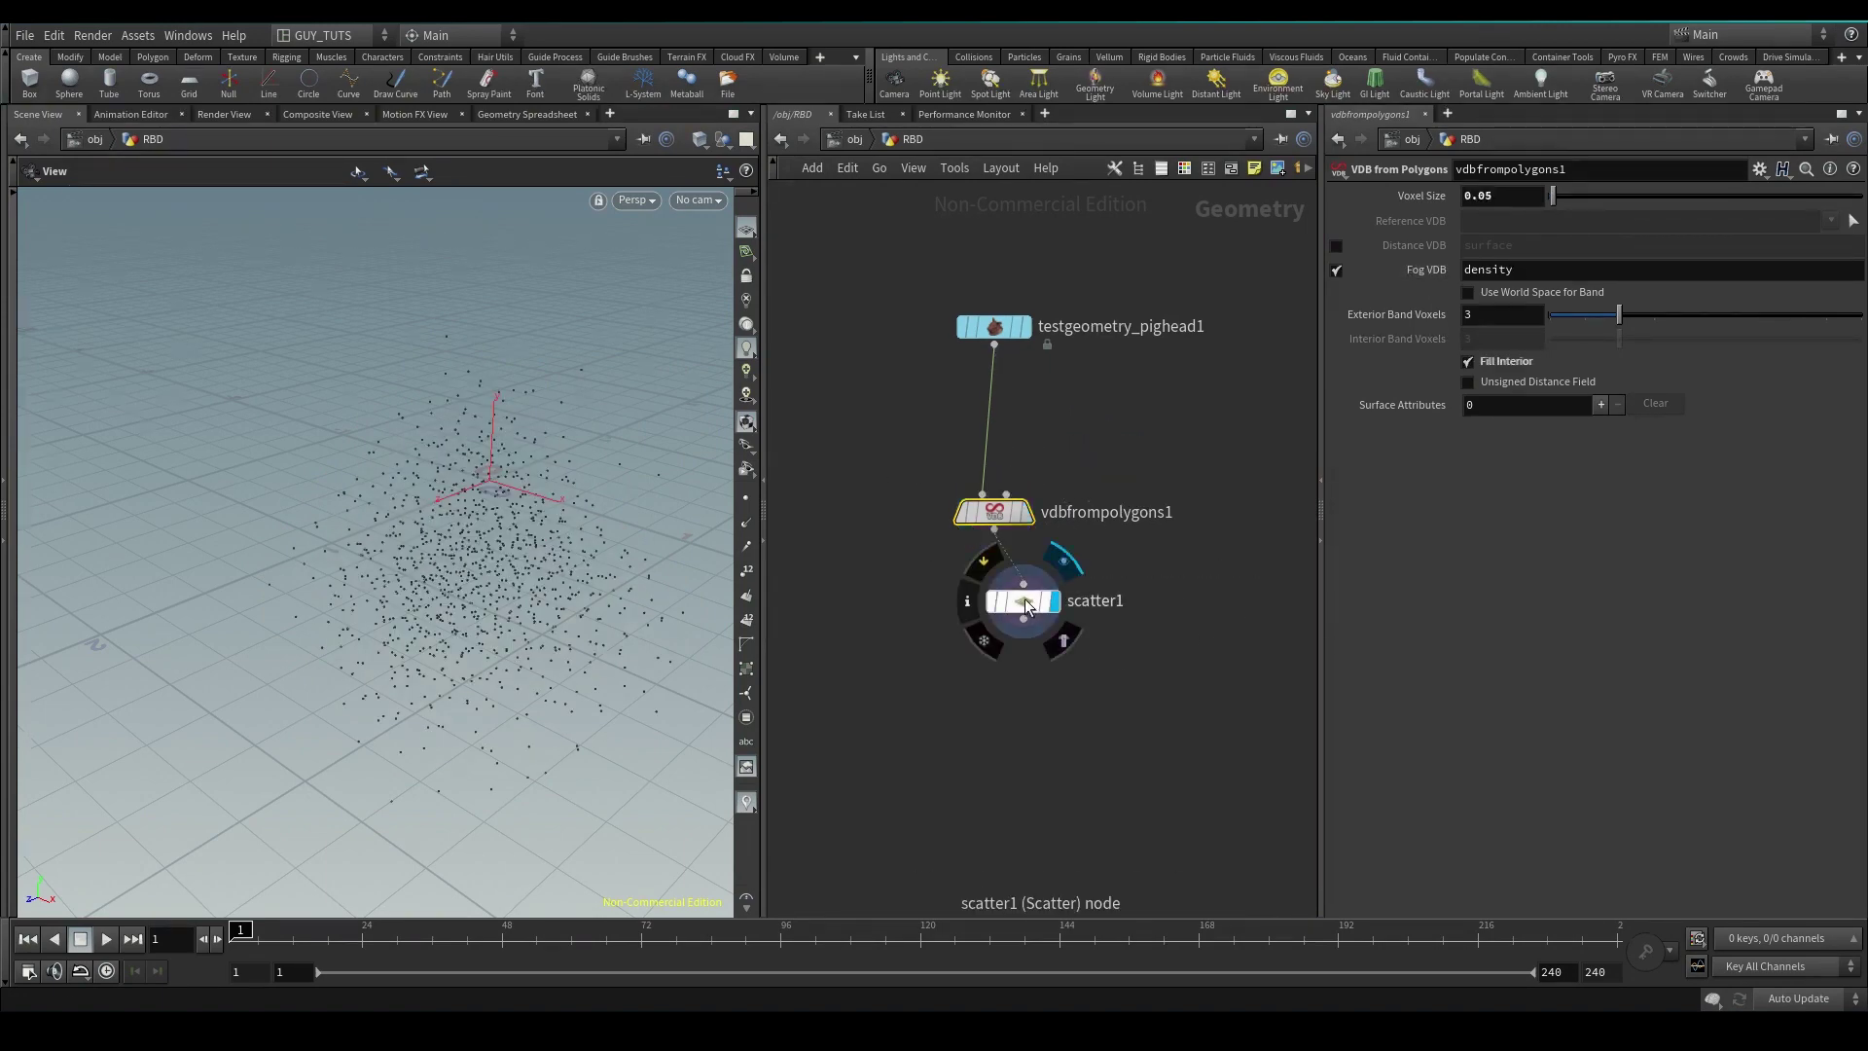
Move the Scatter node aside and add a Volume Visualization node fed by the VDB from Polygons output.
{"action": "left_click_drag", "start_coordinate": [1025, 598], "coordinate": [1134, 645]}
{"action": "key", "text": "Delete"}
{"action": "key", "text": "Tab"}
{"action": "type", "text": "volvis"}
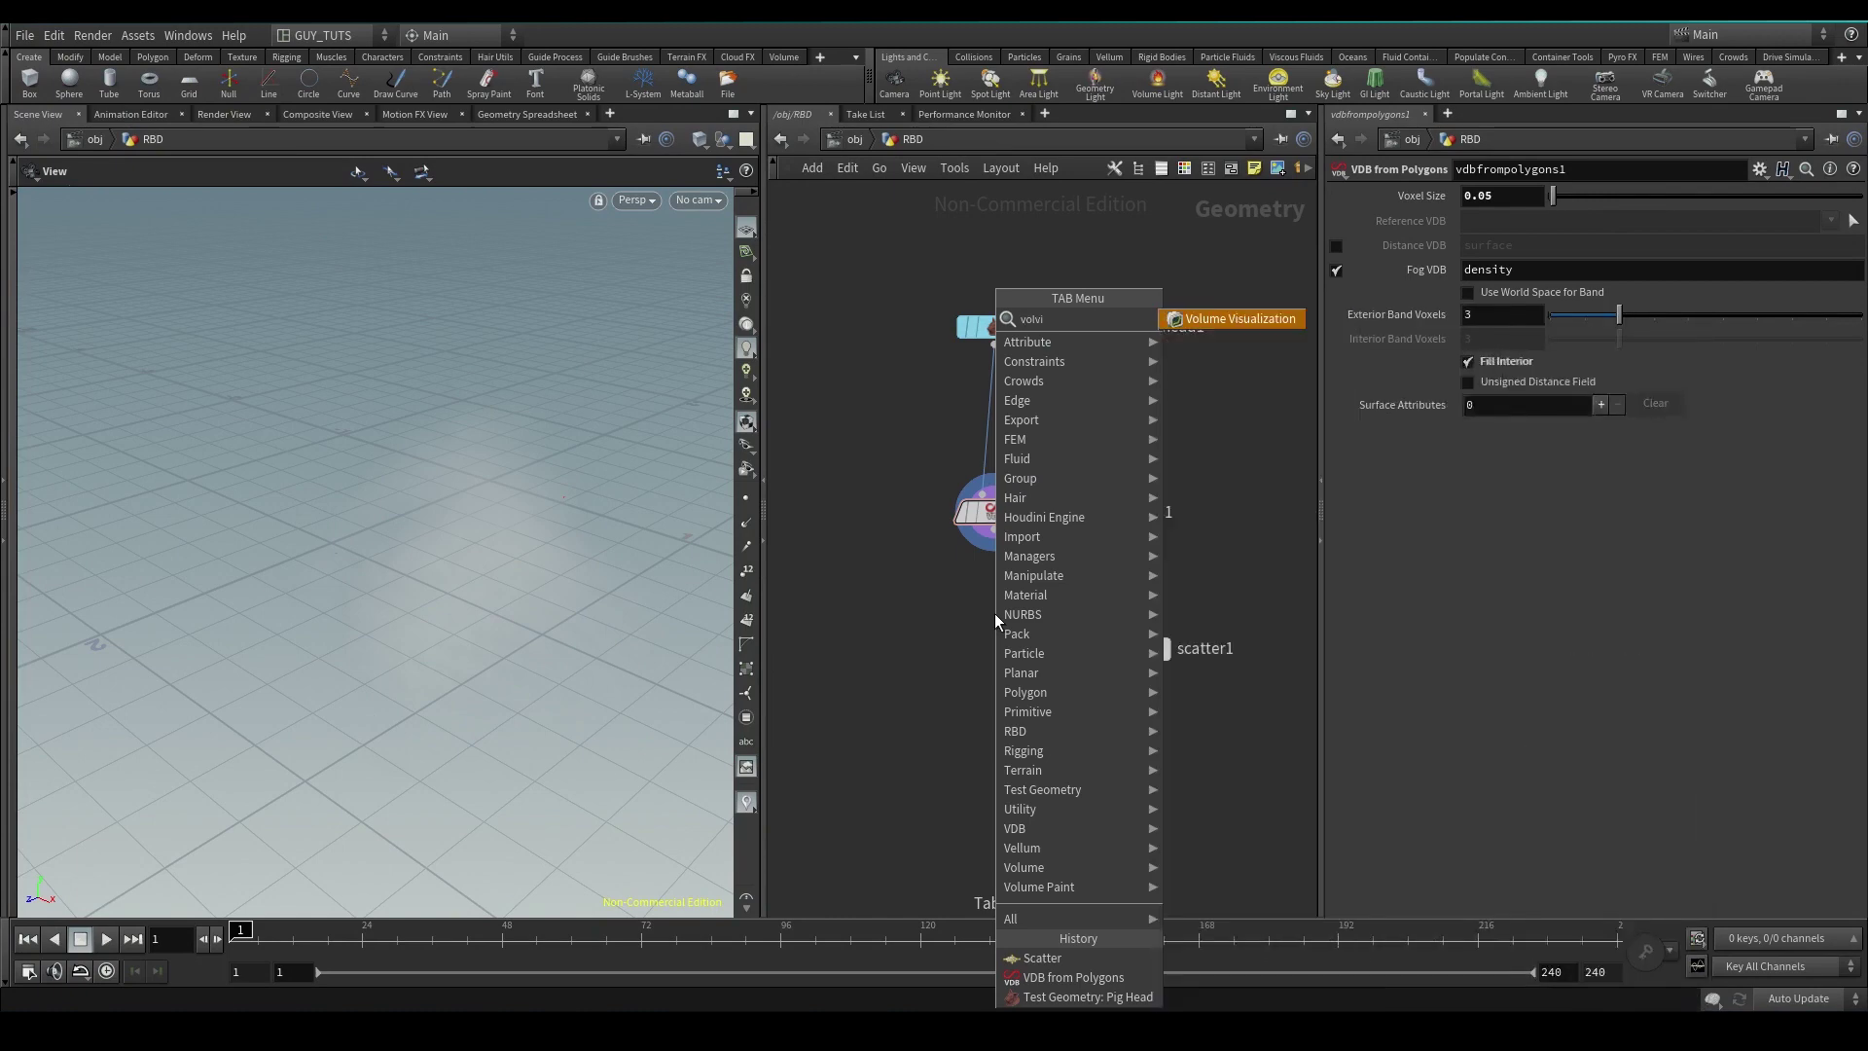
{"action": "key", "text": "Return"}
{"action": "left_click", "coordinate": [995, 613]}
{"action": "left_click_drag", "start_coordinate": [994, 552], "coordinate": [995, 596]}
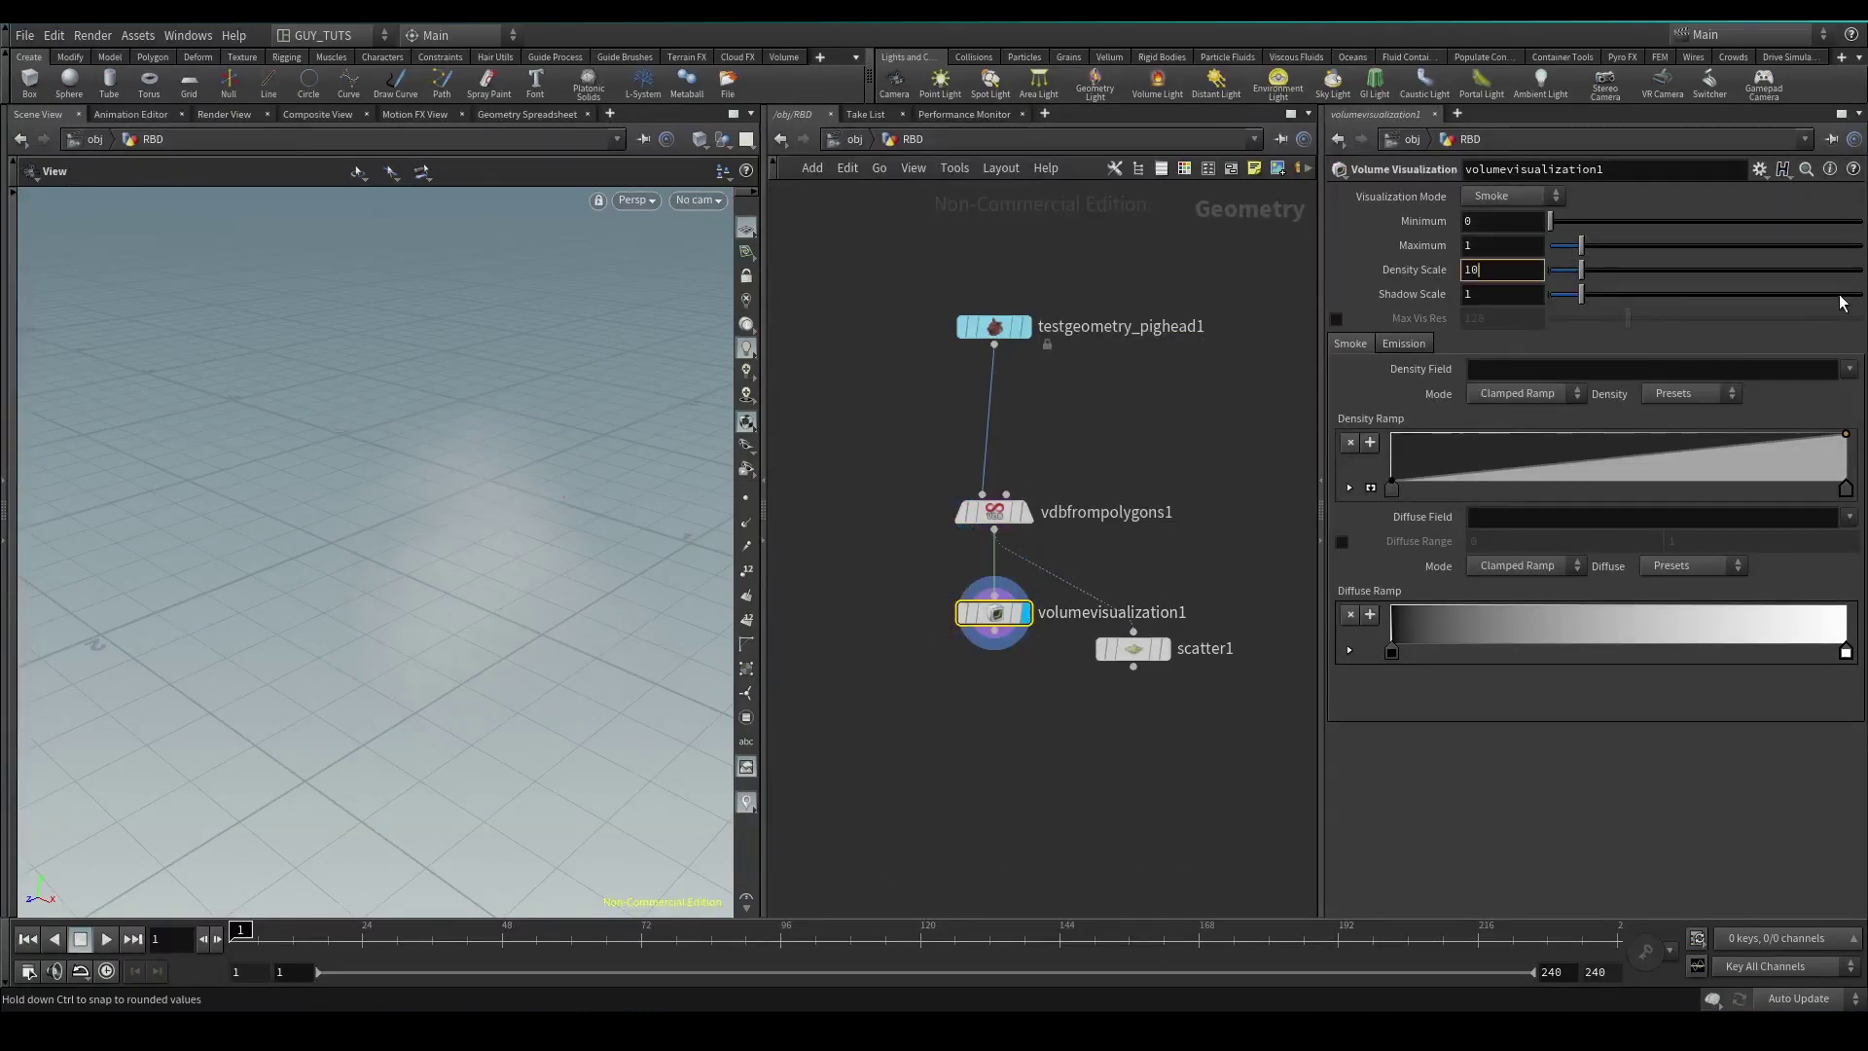
Set the Volume Visualization density scale to 10, feed its output into the Scatter node and display the scattered points.
{"action": "type", "text": "10"}
{"action": "key", "text": "Return"}
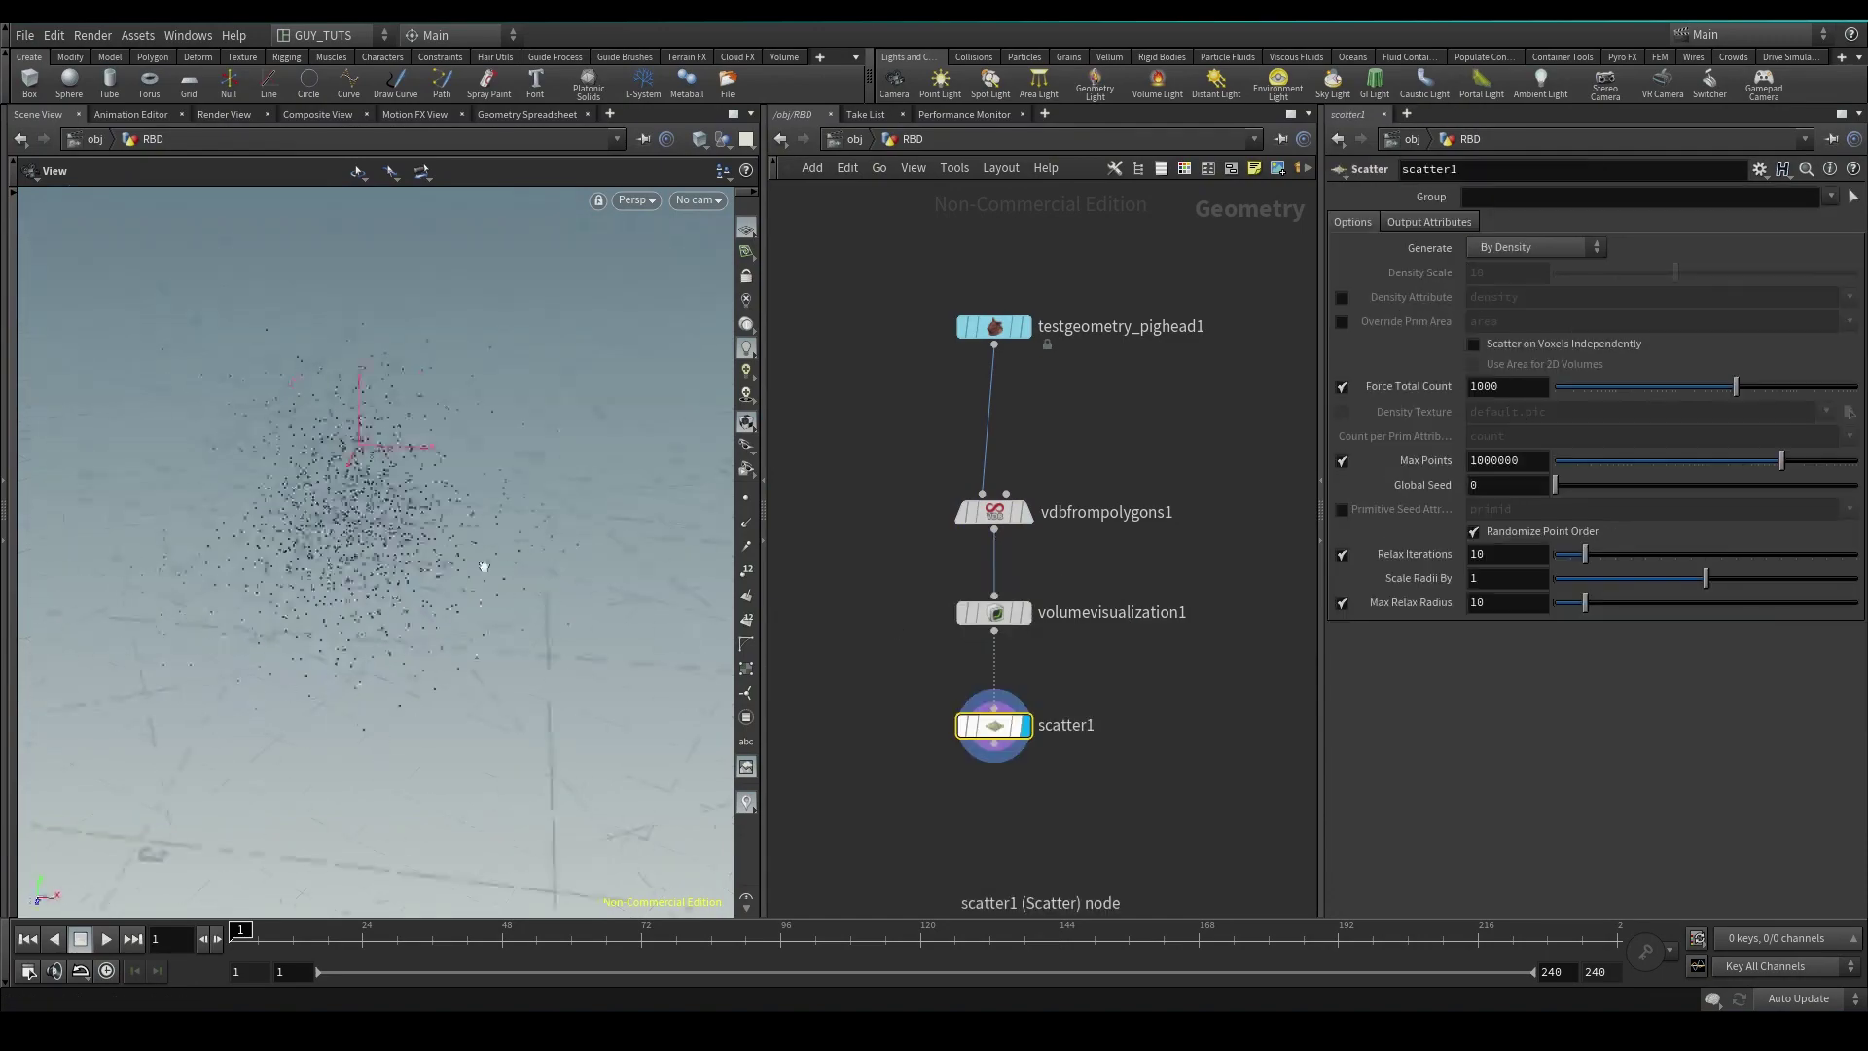
{"action": "left_click_drag", "start_coordinate": [480, 563], "coordinate": [371, 542]}
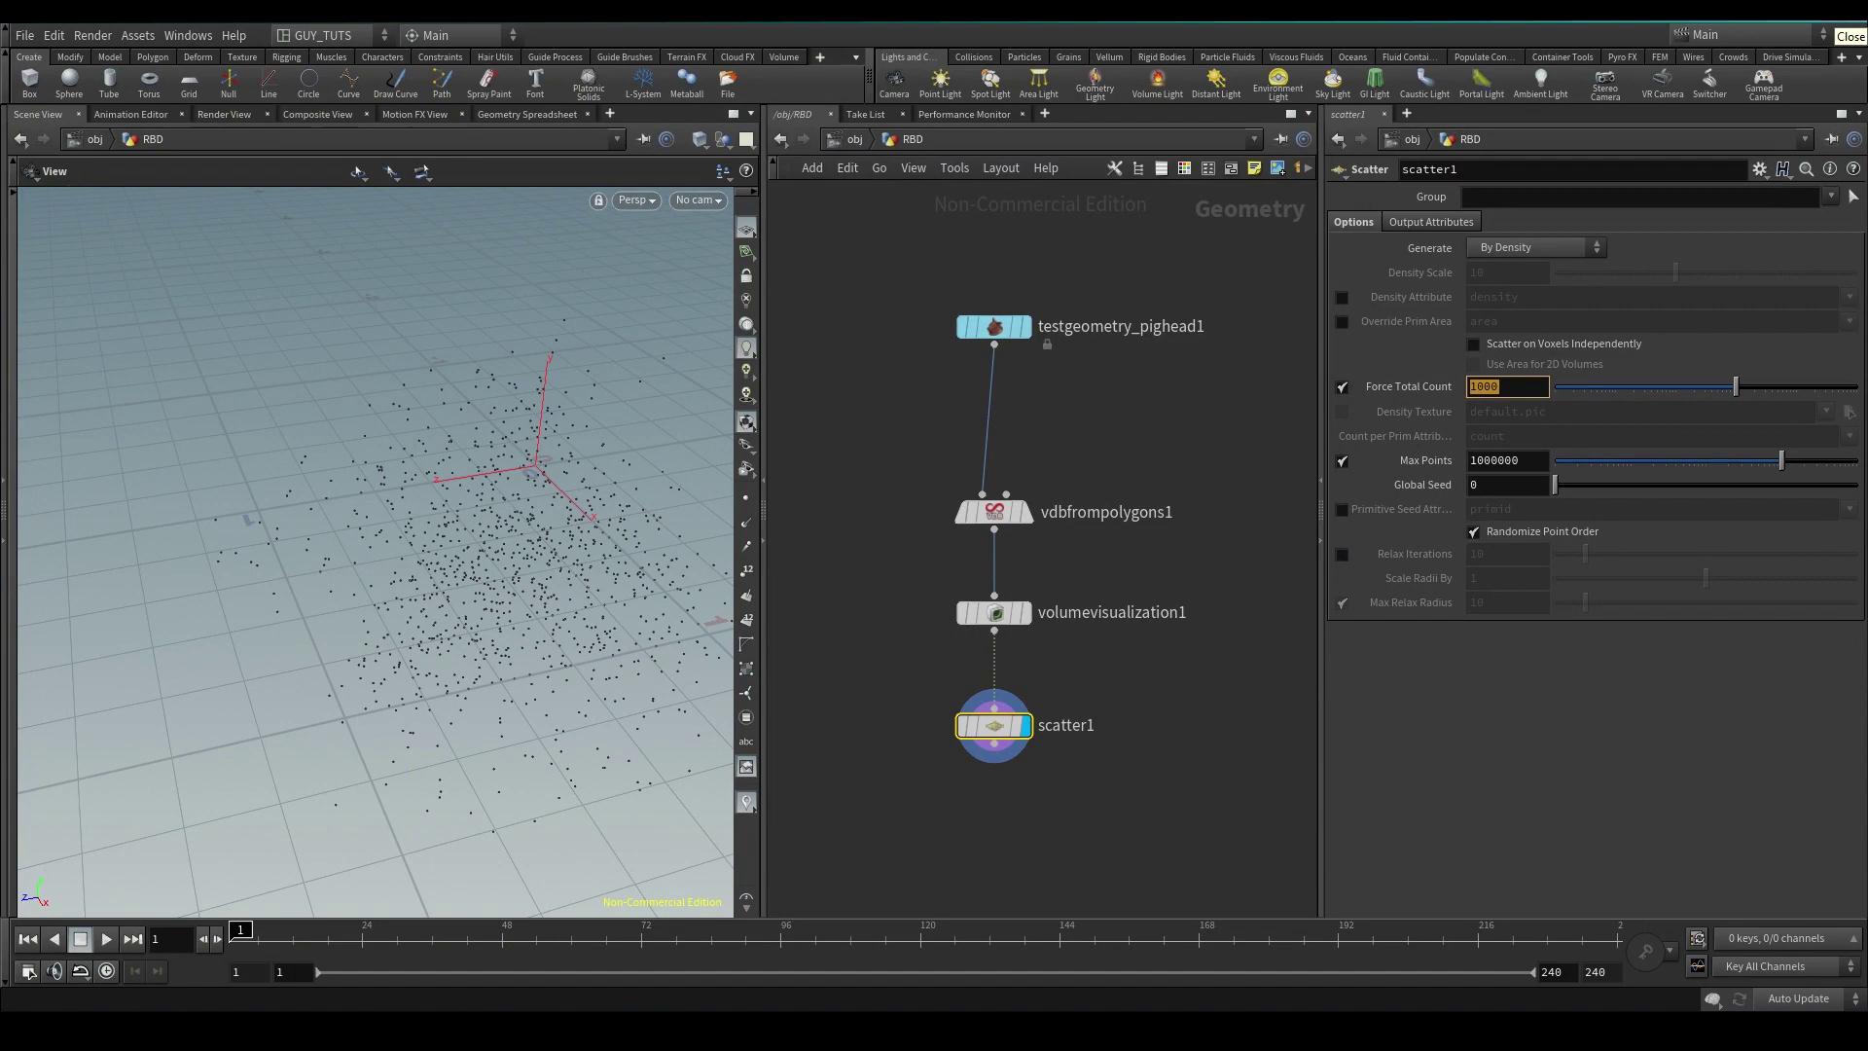
Disable Relax Iterations on the Scatter node and set Force Total Count to 100.
{"action": "type", "text": "10"}
{"action": "type", "text": "0"}
{"action": "key", "text": "Return"}
Add a Voronoi Fracture node below the Scatter node.
{"action": "key", "text": "Tab"}
{"action": "type", "text": "voro"}
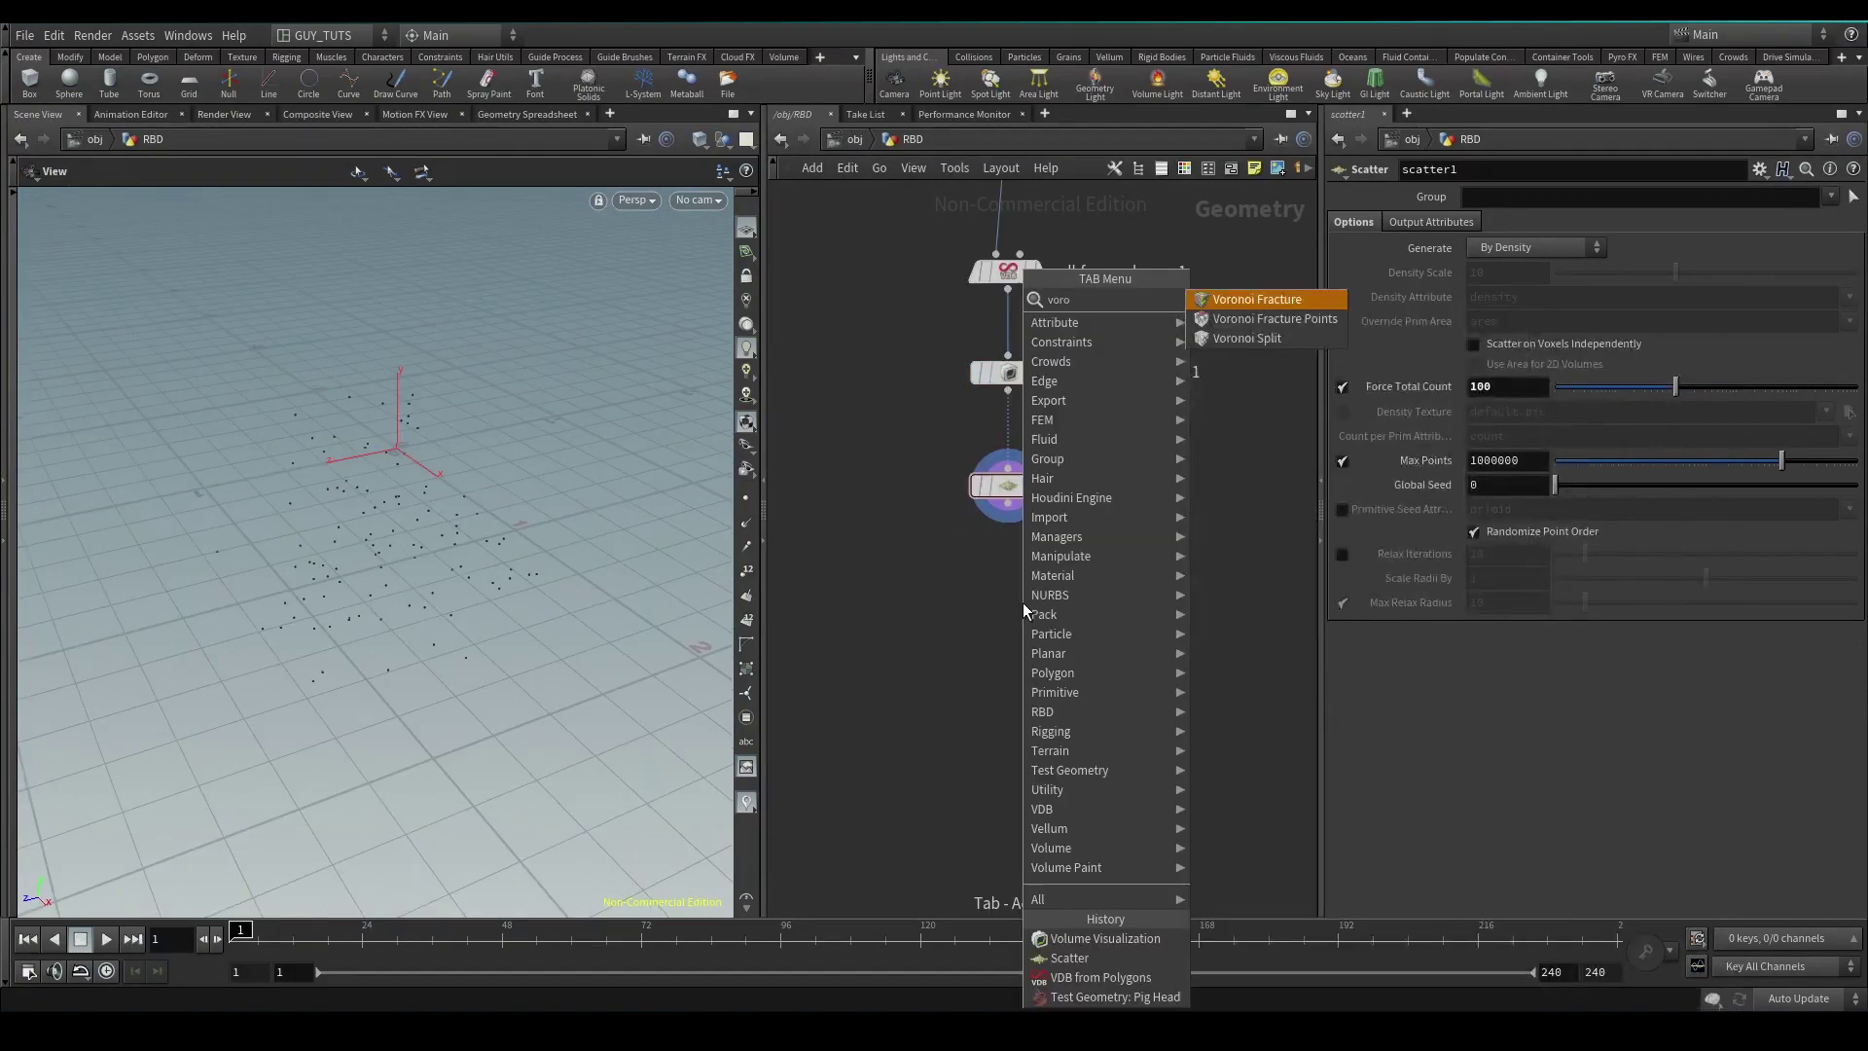
{"action": "key", "text": "Return"}
{"action": "left_click", "coordinate": [1024, 603]}
{"action": "left_click_drag", "start_coordinate": [1023, 604], "coordinate": [968, 647]}
Connect the pig head and the scattered points to the Voronoi Fracture inputs and set its name prefix to pigPieces.
{"action": "left_click", "coordinate": [953, 626]}
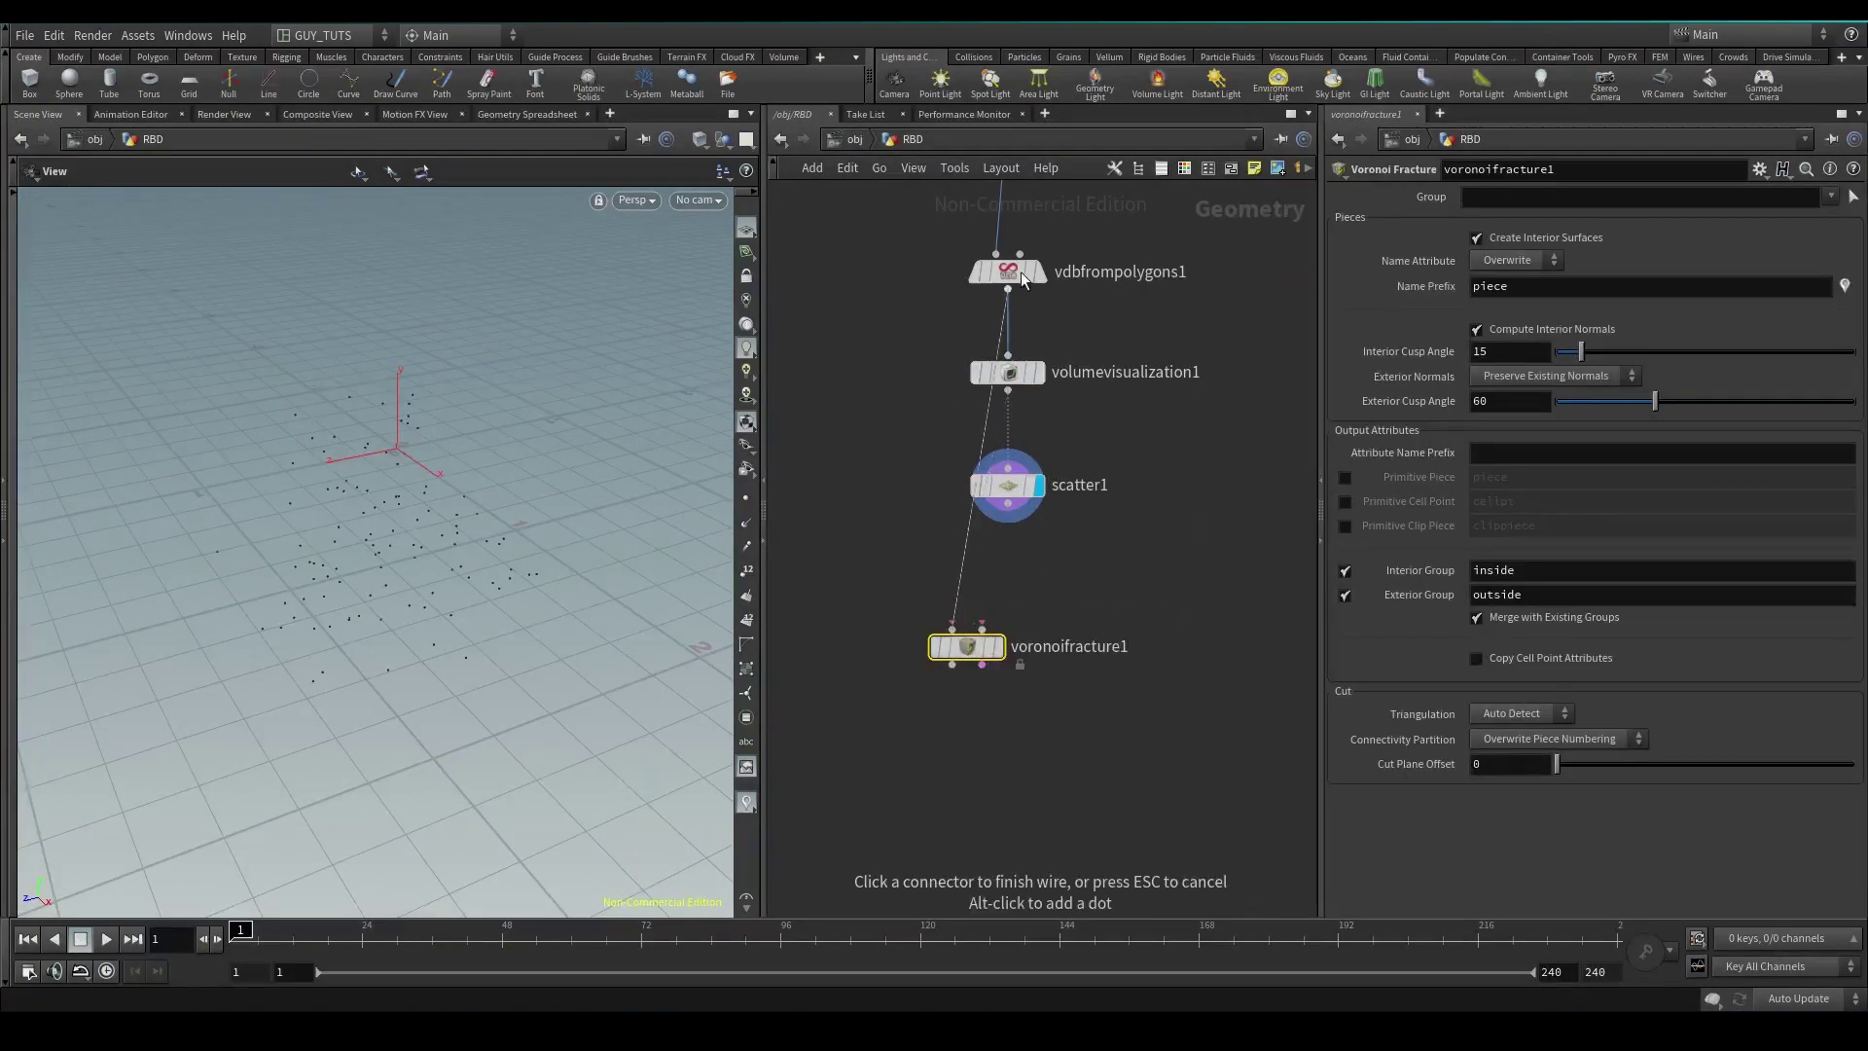
{"action": "middle_click_drag", "start_coordinate": [1112, 237], "coordinate": [1114, 468]}
{"action": "left_click", "coordinate": [1011, 341]}
{"action": "middle_click_drag", "start_coordinate": [1031, 773], "coordinate": [1044, 564]}
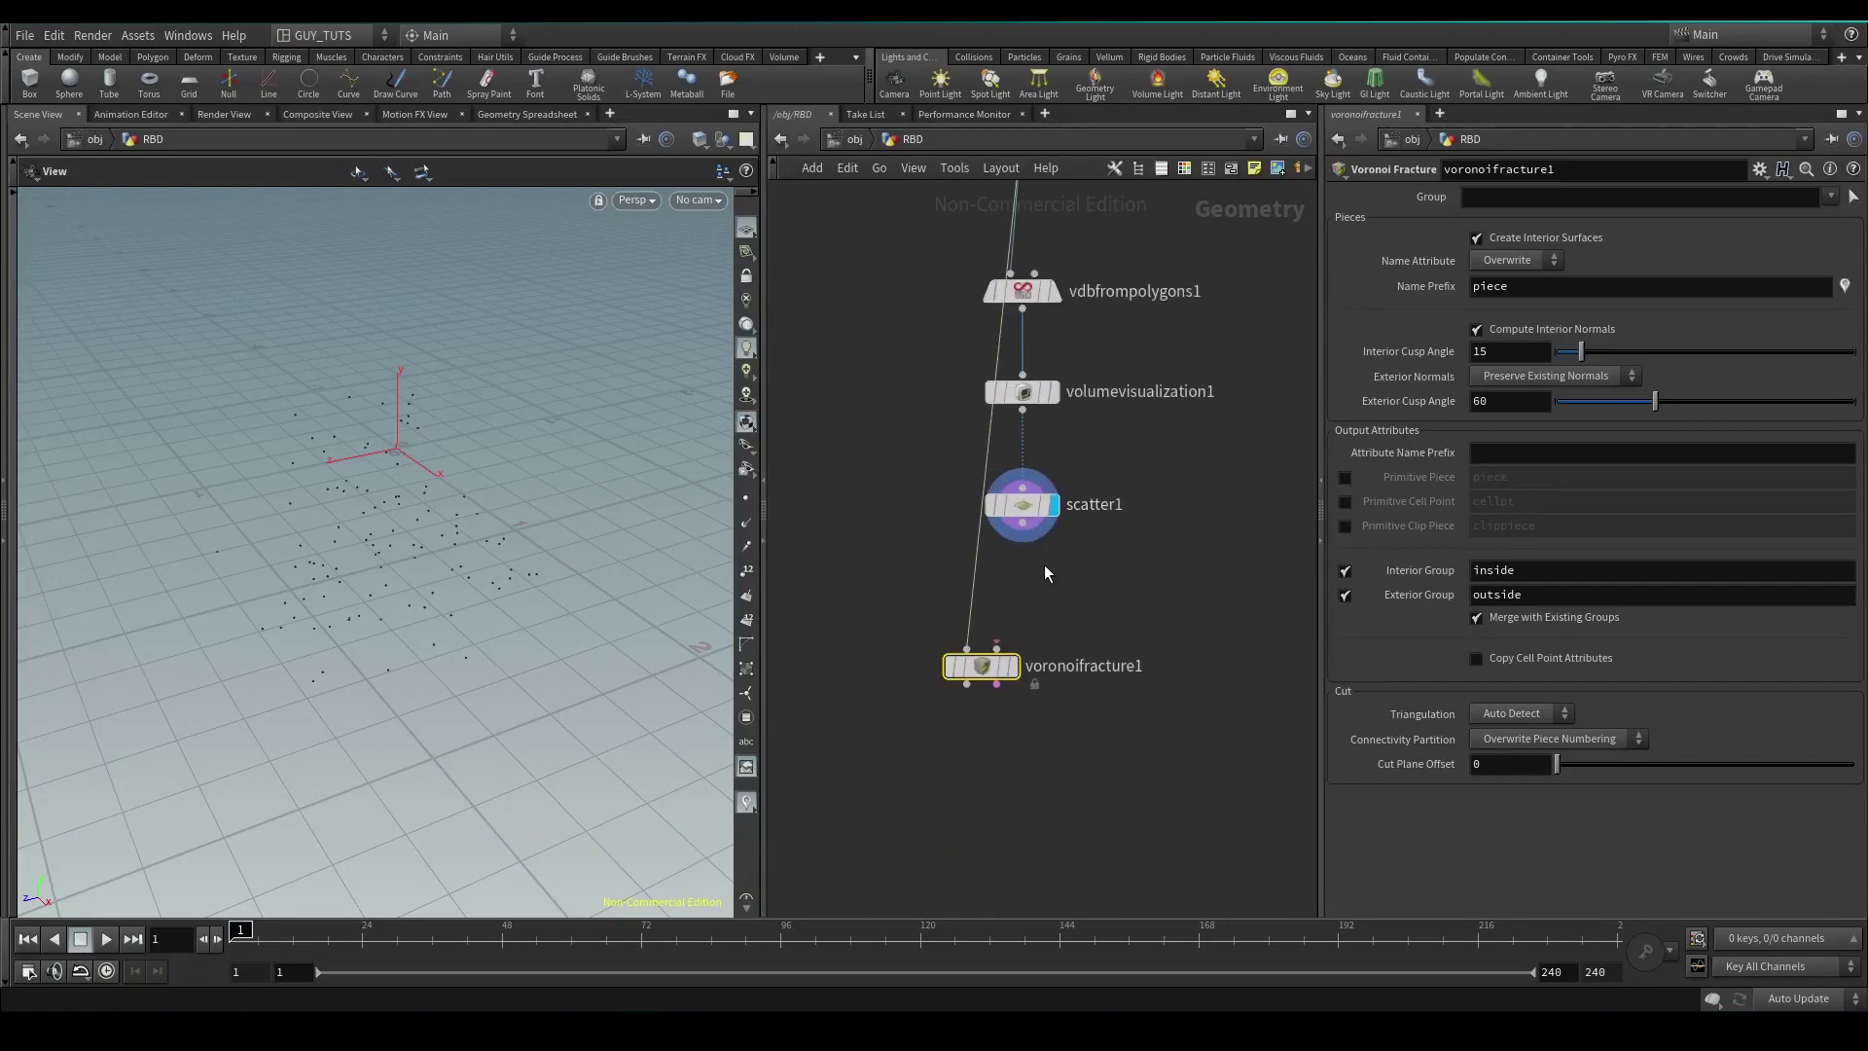
{"action": "left_click_drag", "start_coordinate": [1023, 511], "coordinate": [996, 644]}
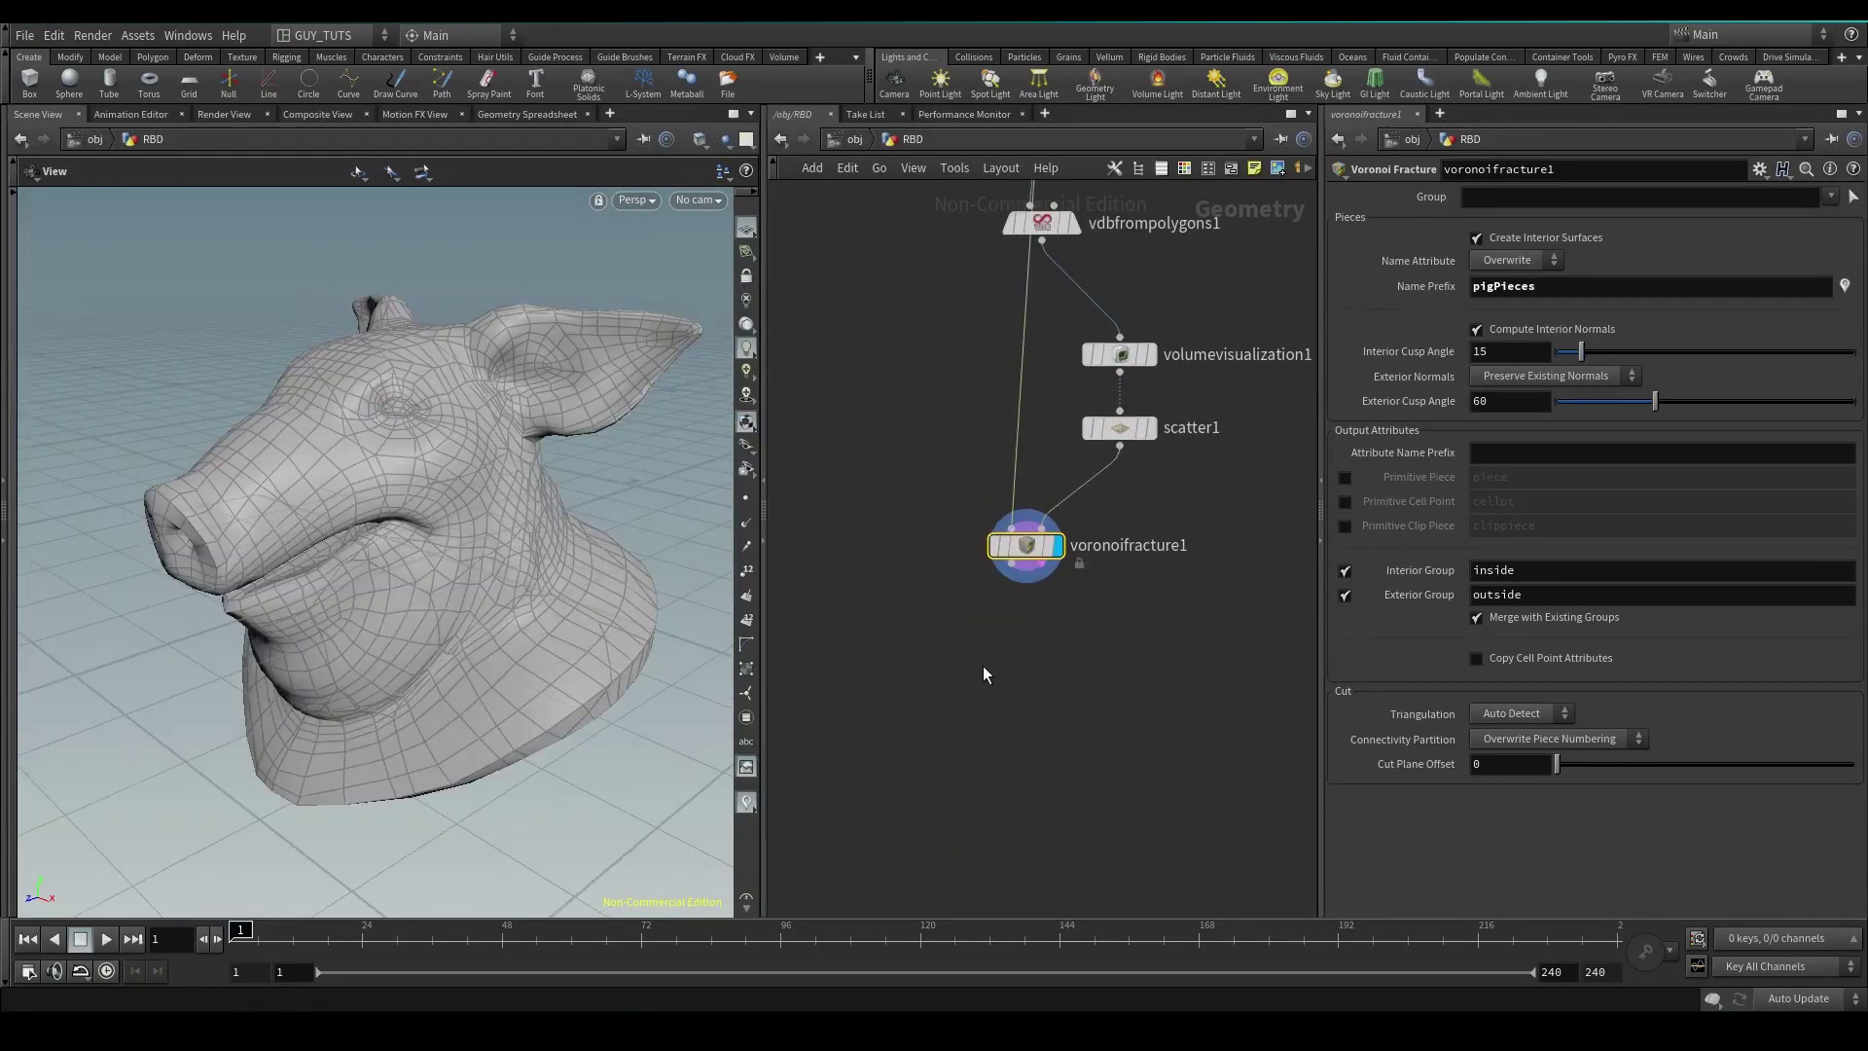
Add a Null node after the Voronoi Fracture node and display it.
{"action": "key", "text": "Tab"}
{"action": "type", "text": "null"}
{"action": "key", "text": "Return"}
{"action": "left_click", "coordinate": [983, 665]}
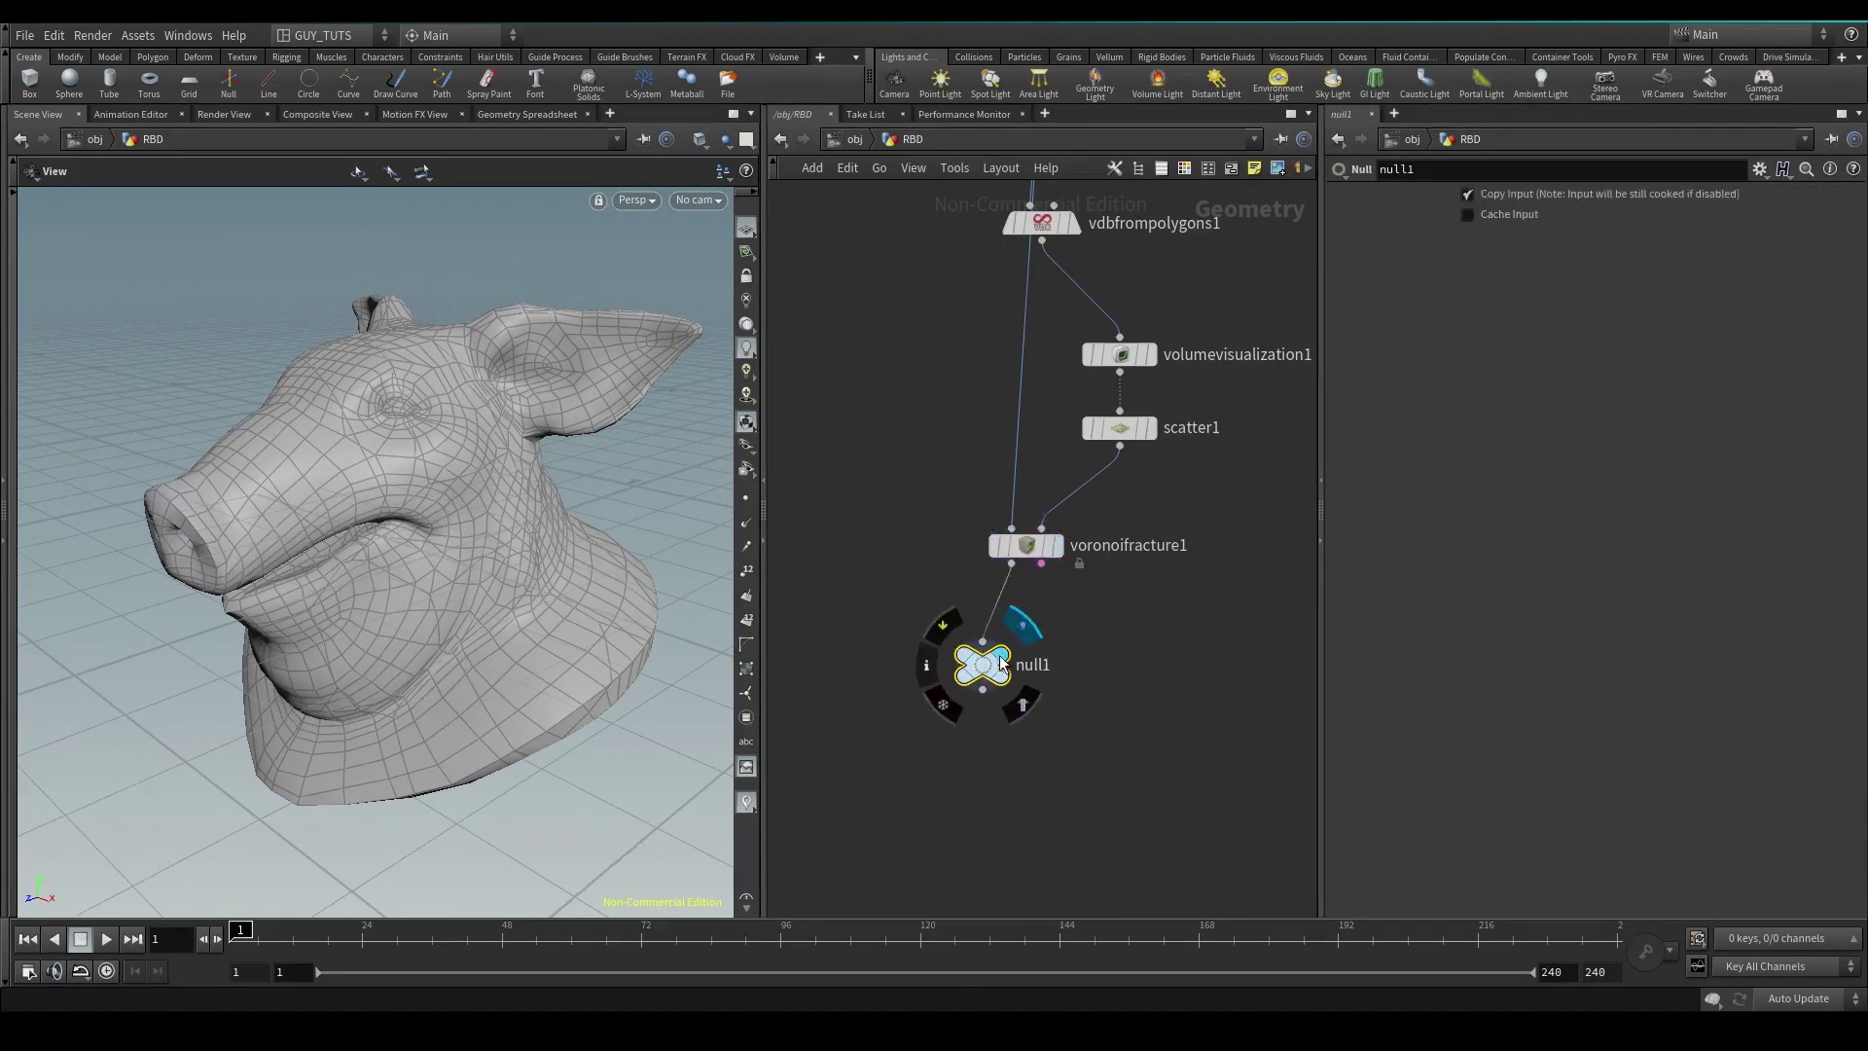
{"action": "left_click", "coordinate": [1017, 623]}
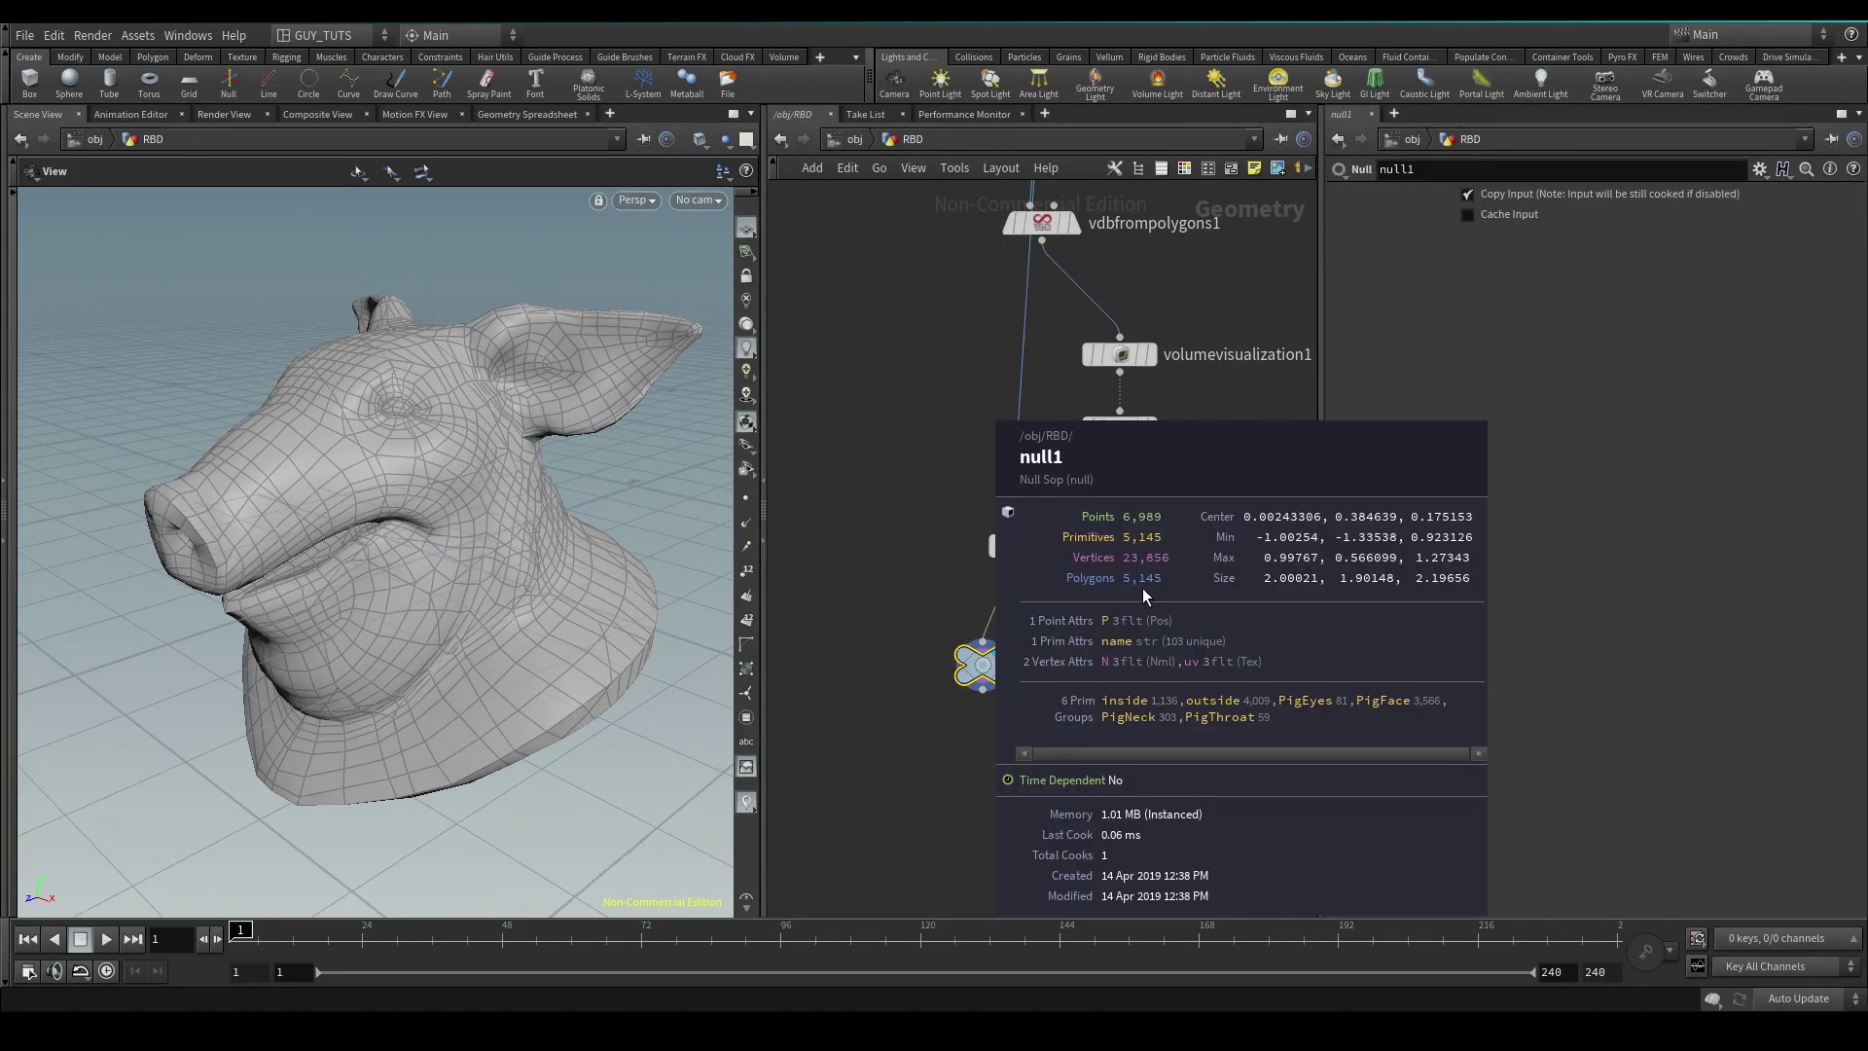
Examine the fractured pieces' primitive names and groups in the Geometry Spreadsheet.
{"action": "left_click", "coordinate": [530, 115]}
{"action": "left_click", "coordinate": [127, 170]}
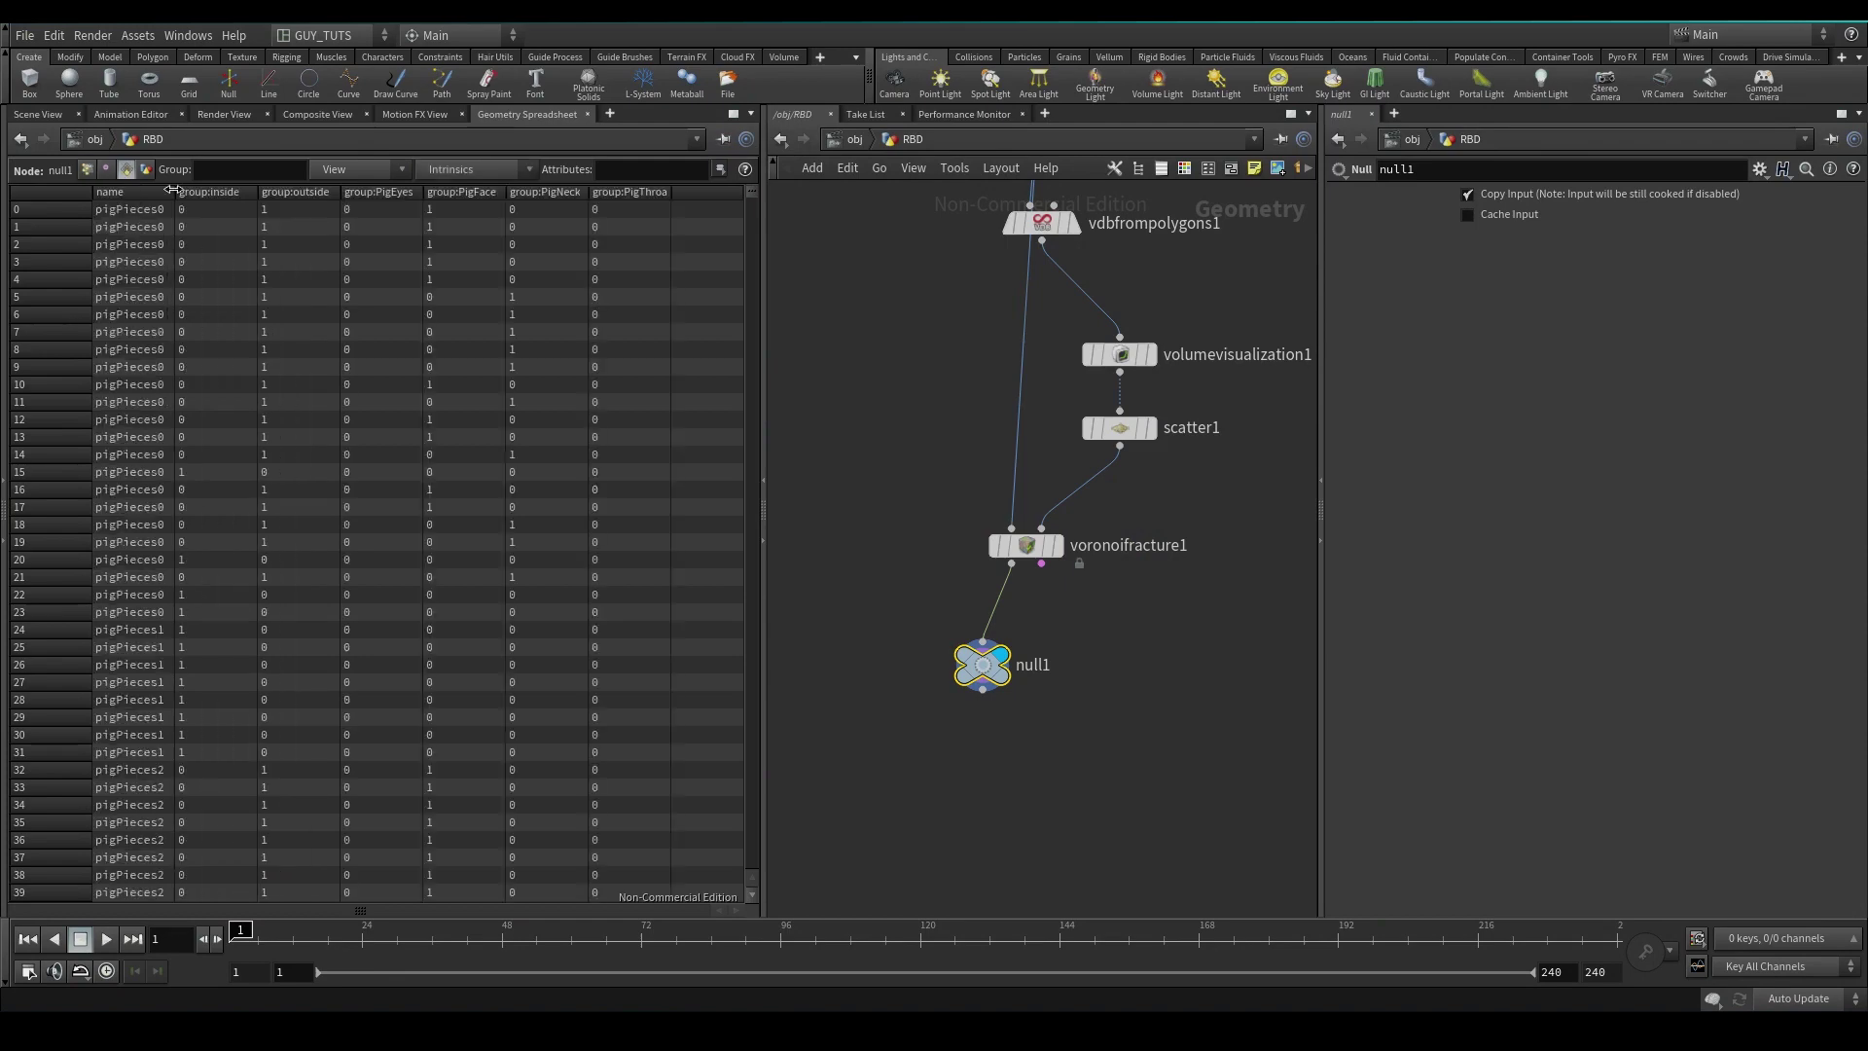
{"action": "left_click_drag", "start_coordinate": [751, 195], "coordinate": [756, 907]}
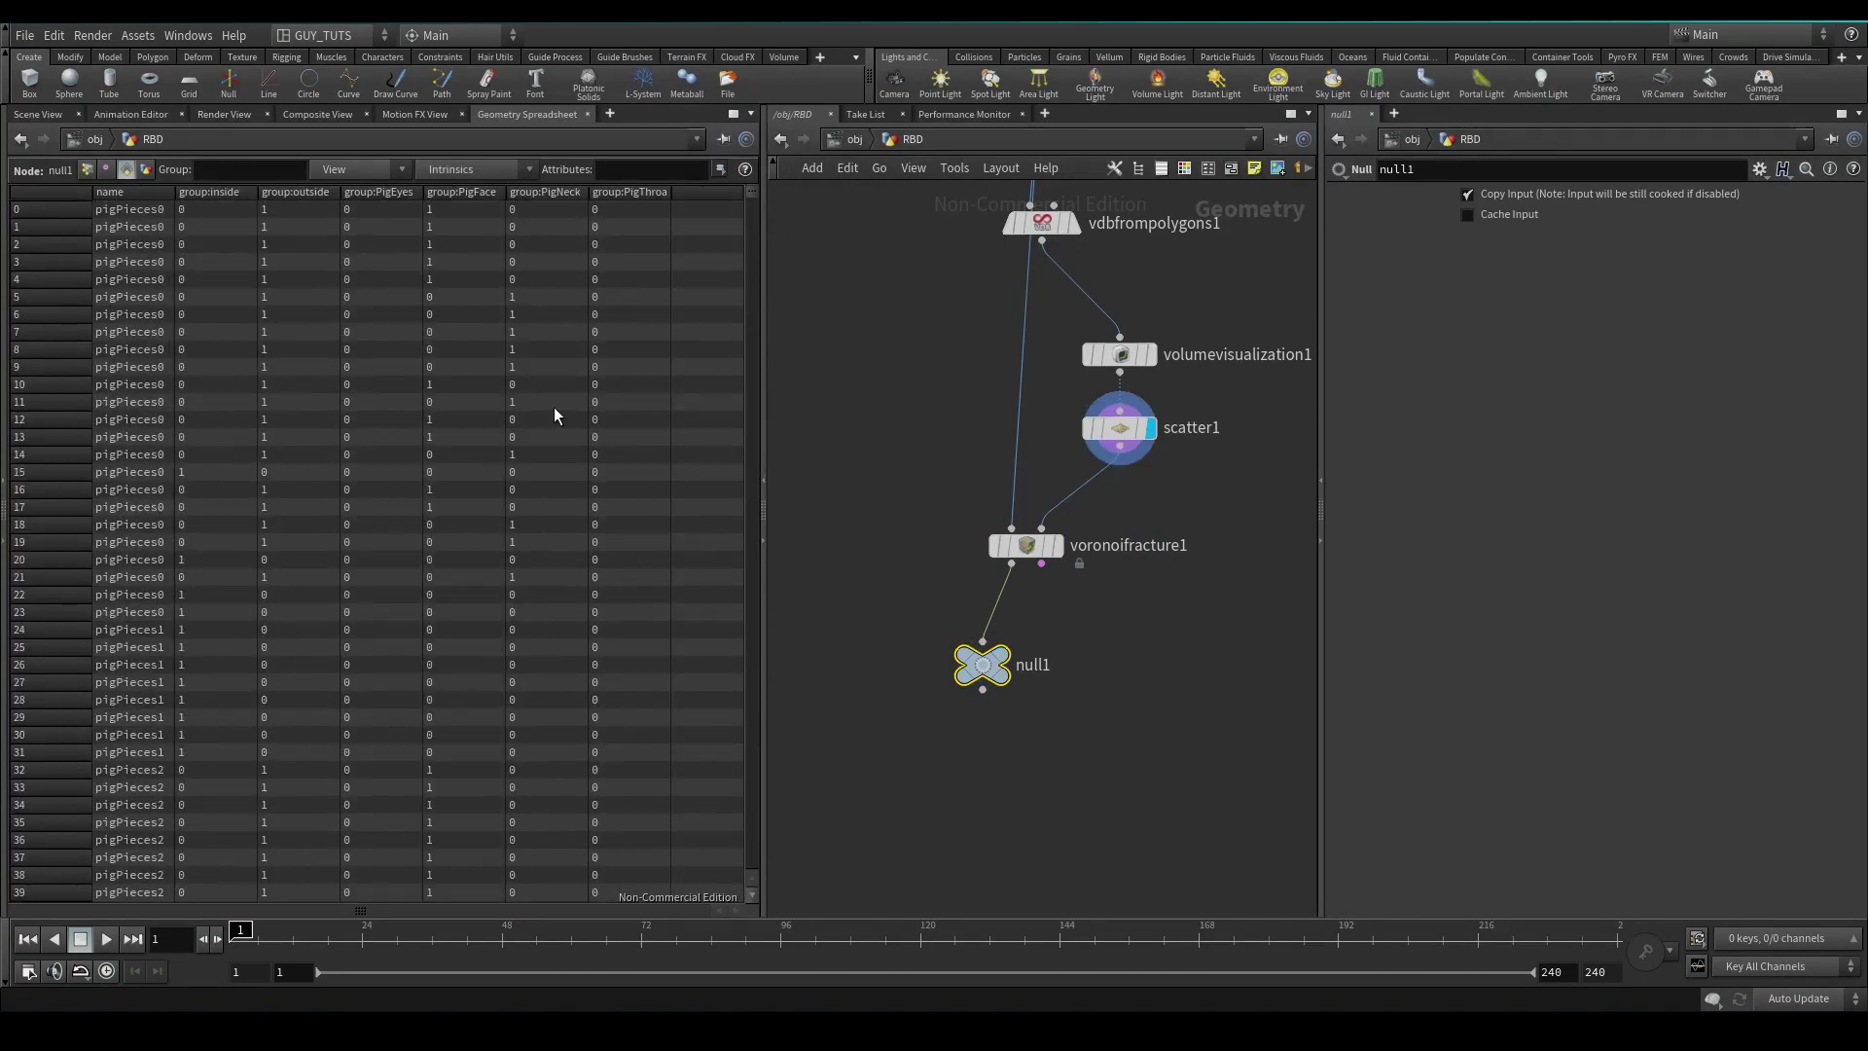
Insert a Group Delete node before the Voronoi Fracture's first input and set its Groups to * to remove all groups.
{"action": "key", "text": "Tab"}
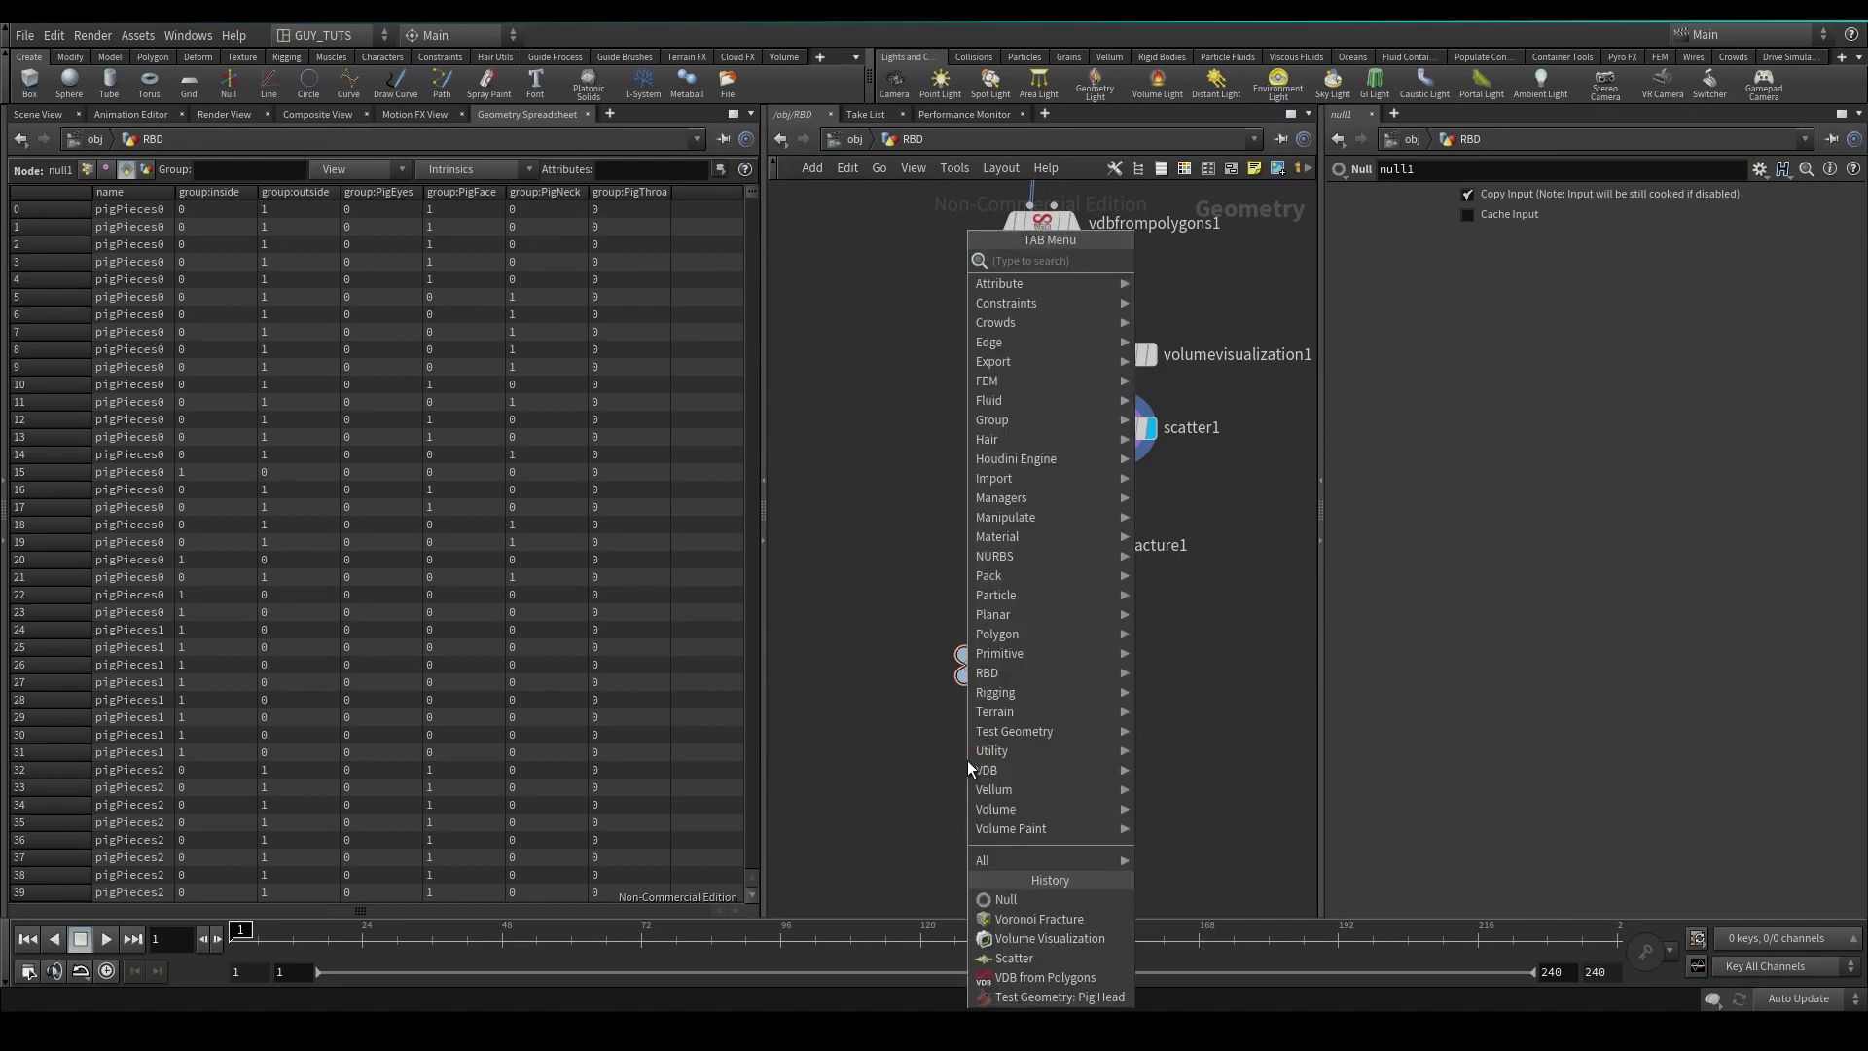
{"action": "type", "text": "grd"}
{"action": "key", "text": "Return"}
{"action": "left_click", "coordinate": [1034, 385]}
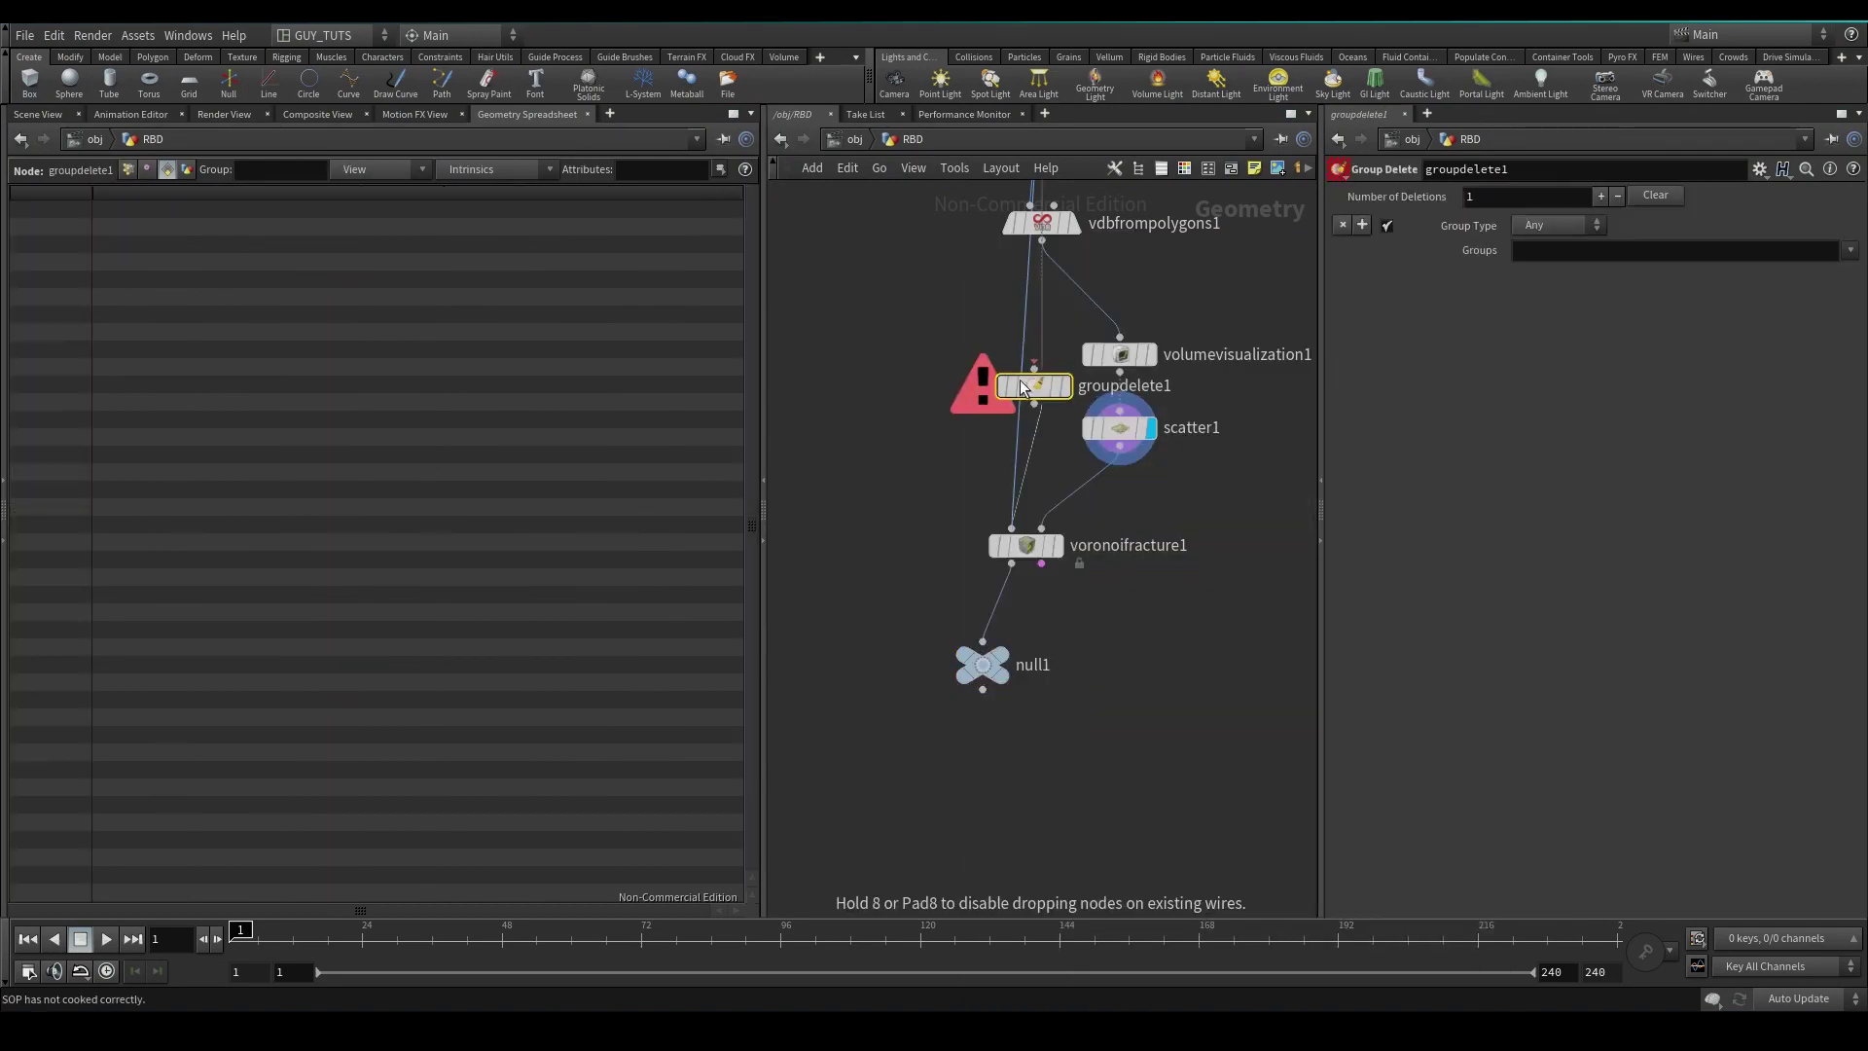
{"action": "left_click", "coordinate": [1573, 250]}
{"action": "key", "text": "Return"}
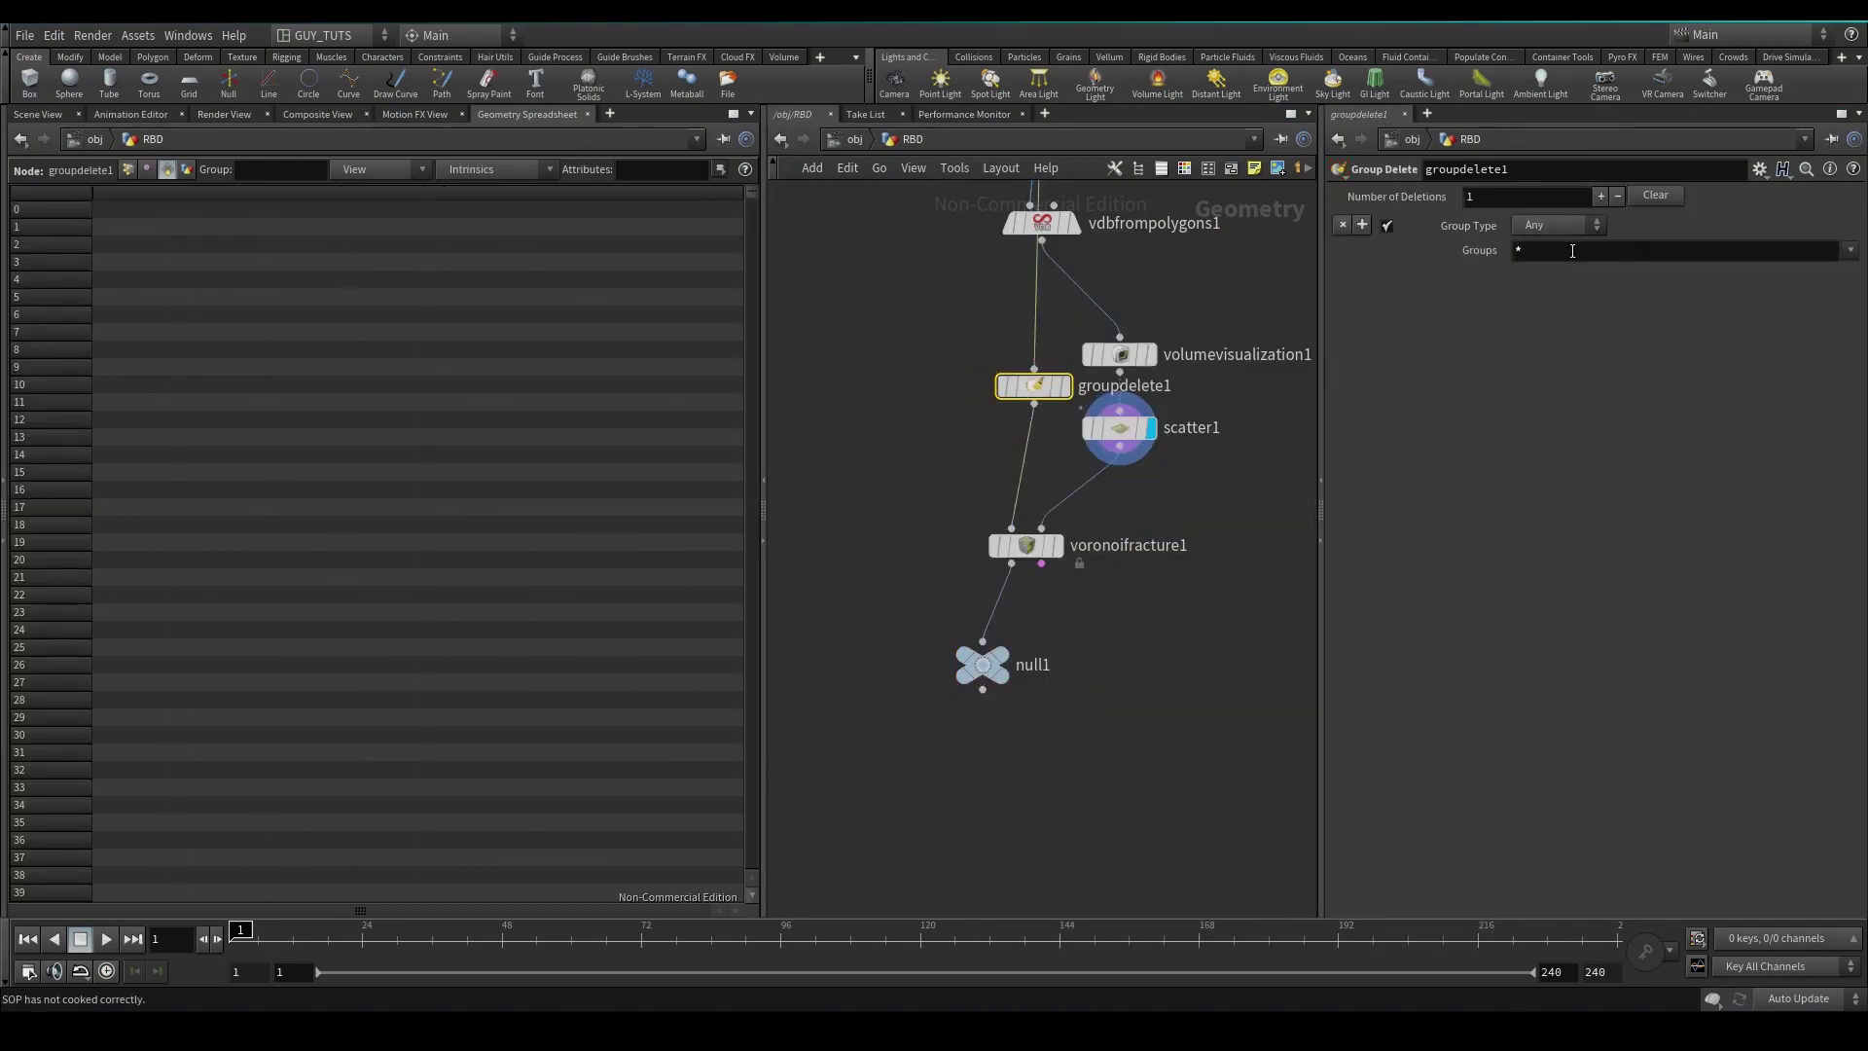
Check the Voronoi Fracture's remaining primitive groups in the Geometry Spreadsheet and return to the Scene View.
{"action": "left_click_drag", "start_coordinate": [1054, 562], "coordinate": [967, 509]}
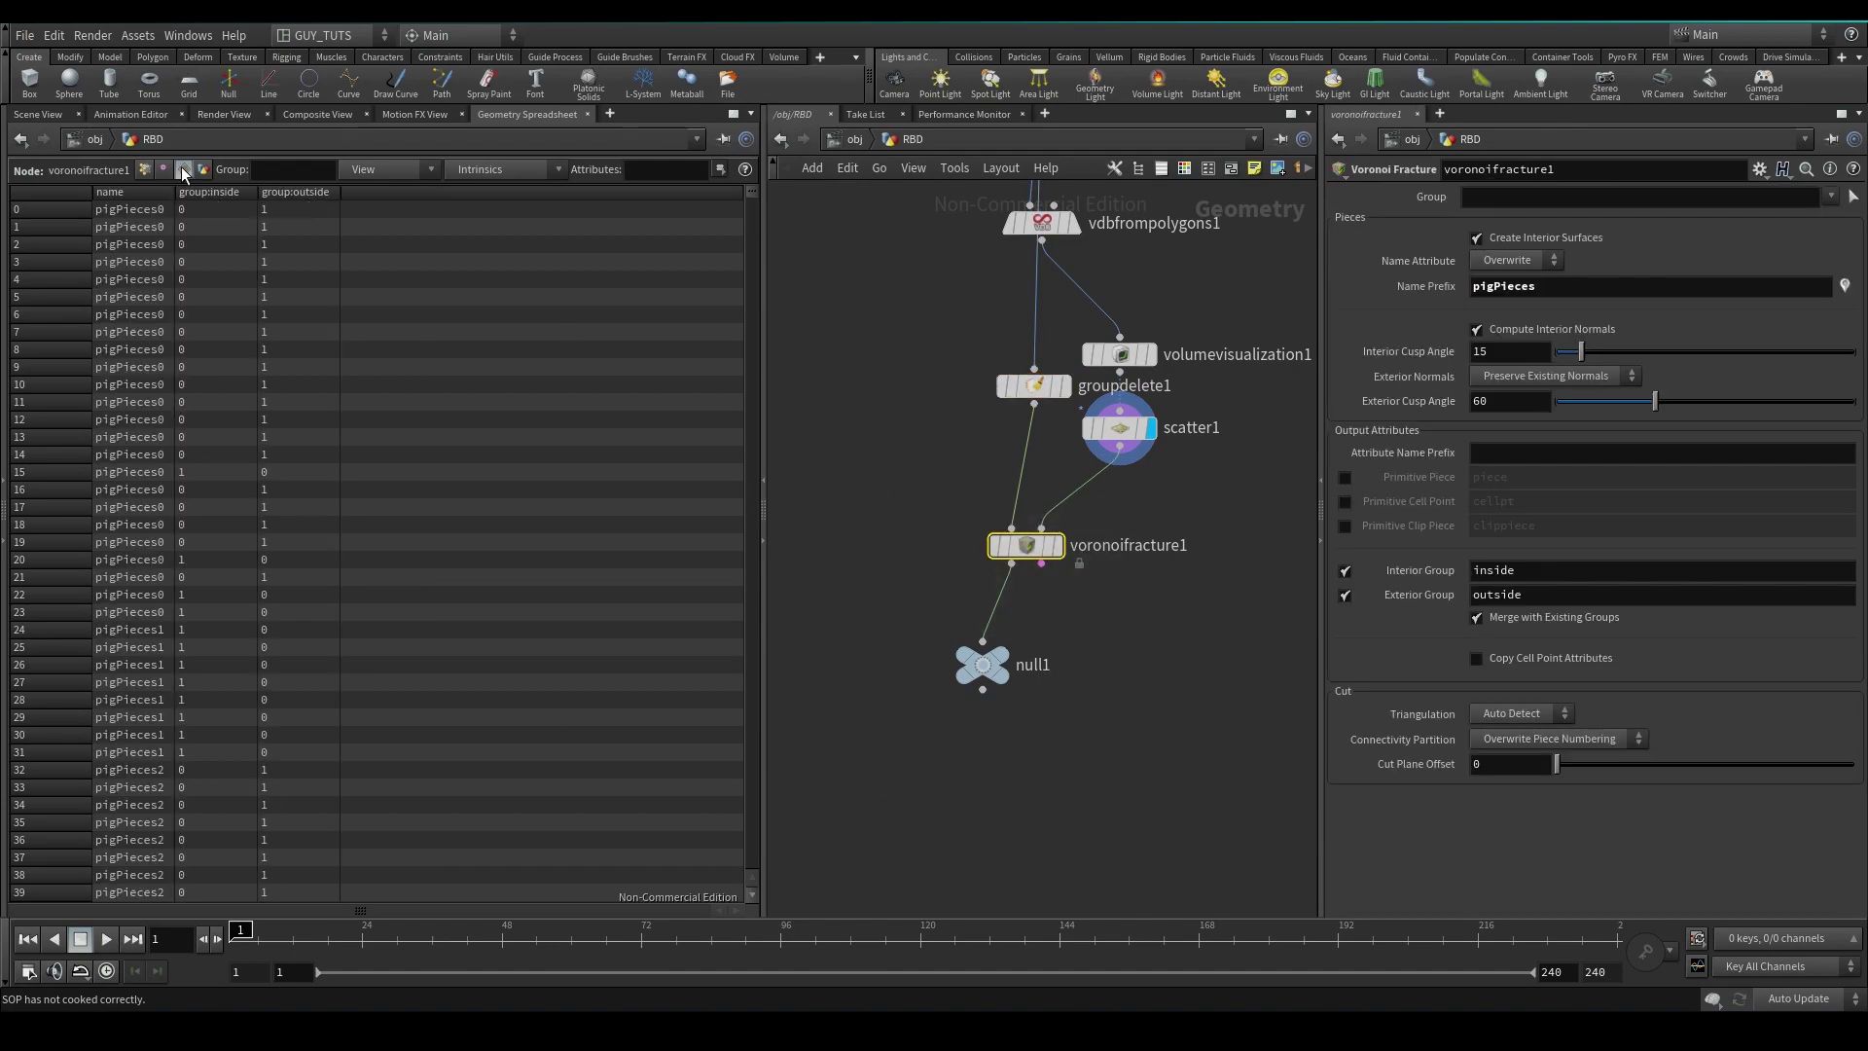
{"action": "left_click", "coordinate": [148, 171]}
{"action": "left_click", "coordinate": [37, 114]}
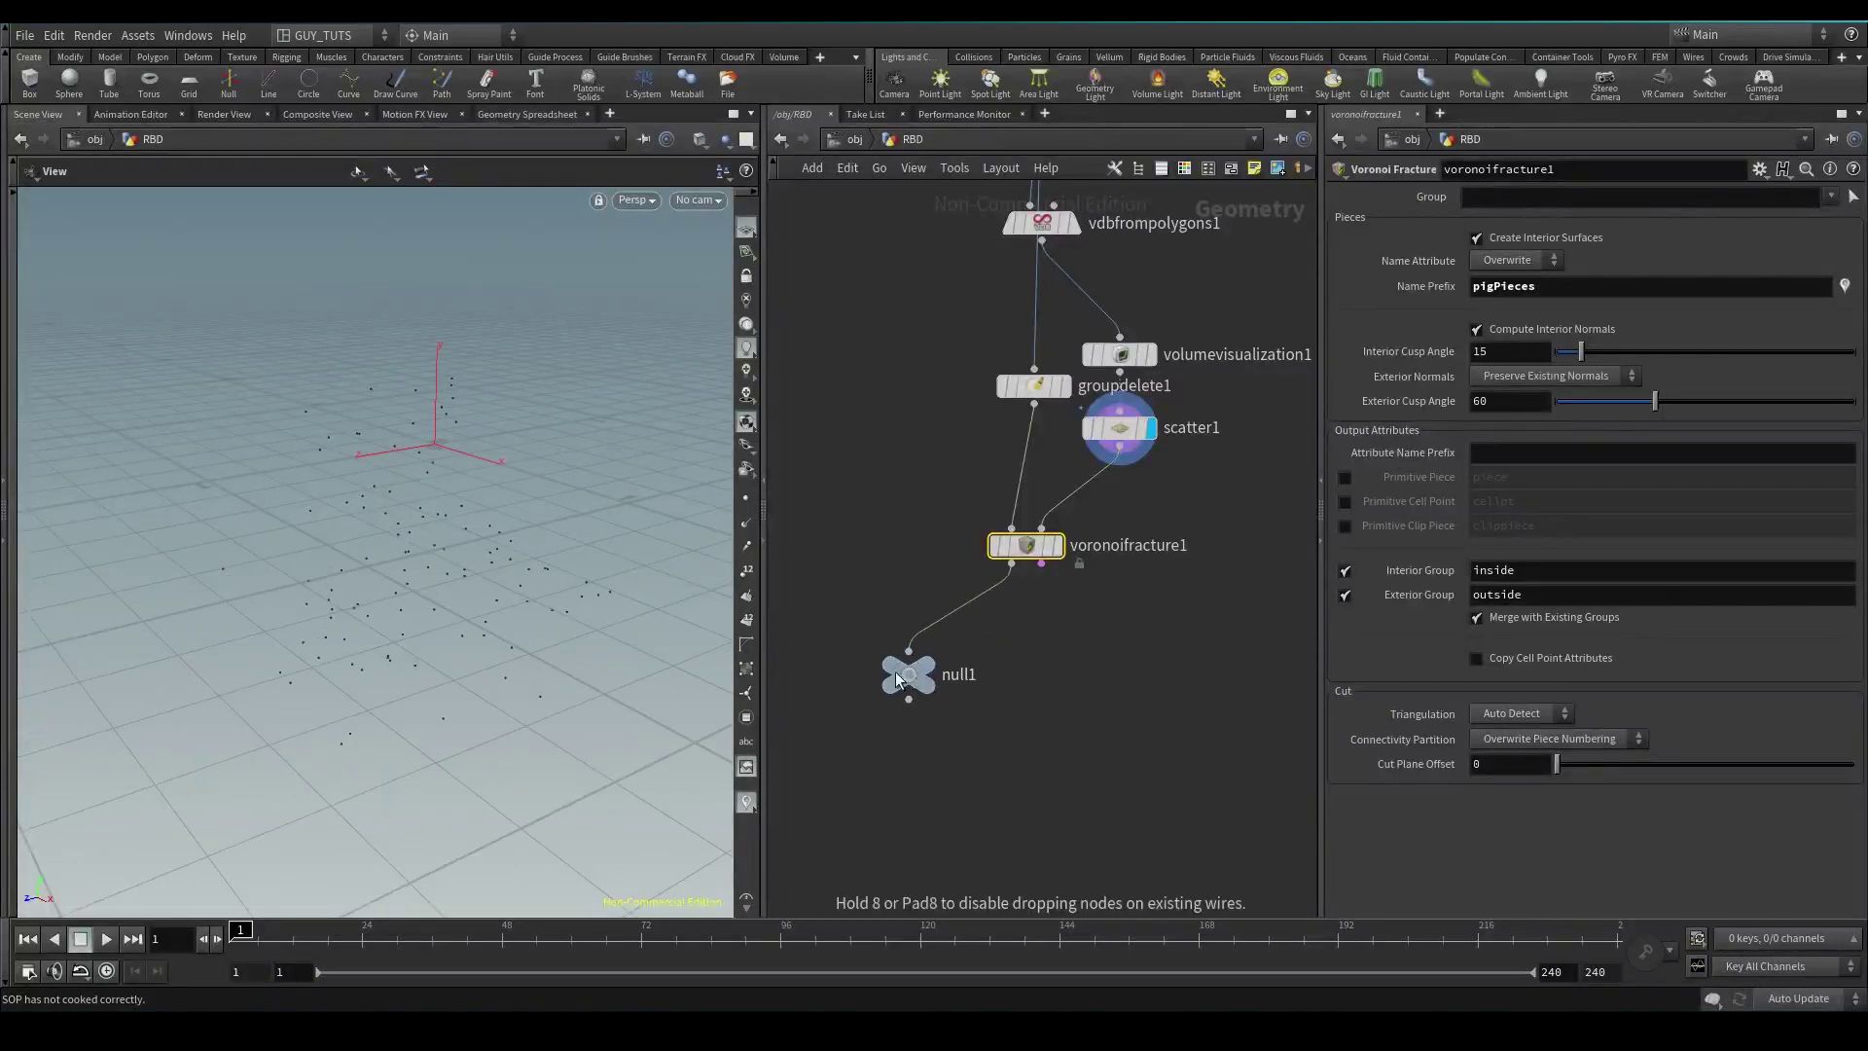
Add an Assemble node in place of the Null after the Voronoi Fracture, enable Create Packed Geometry and check its node info.
{"action": "key", "text": "Tab"}
{"action": "type", "text": "as"}
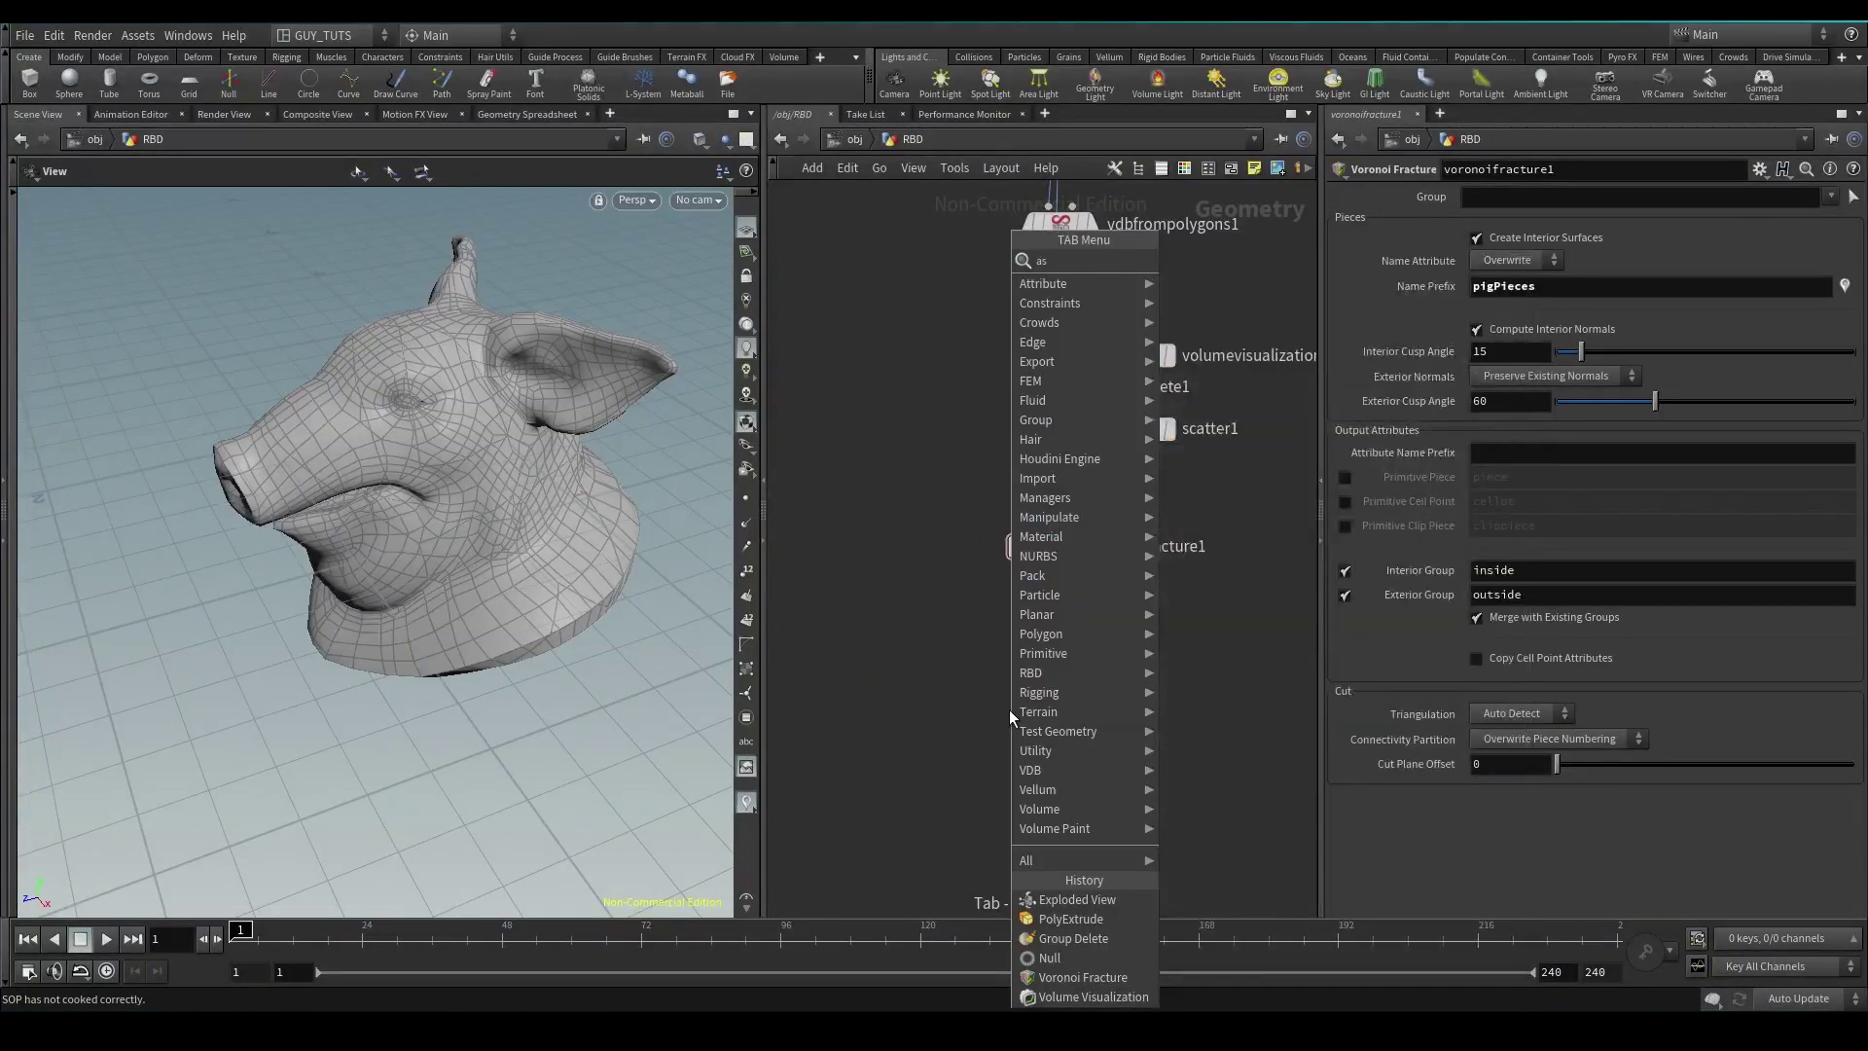
{"action": "key", "text": "Return"}
{"action": "left_click", "coordinate": [1008, 709]}
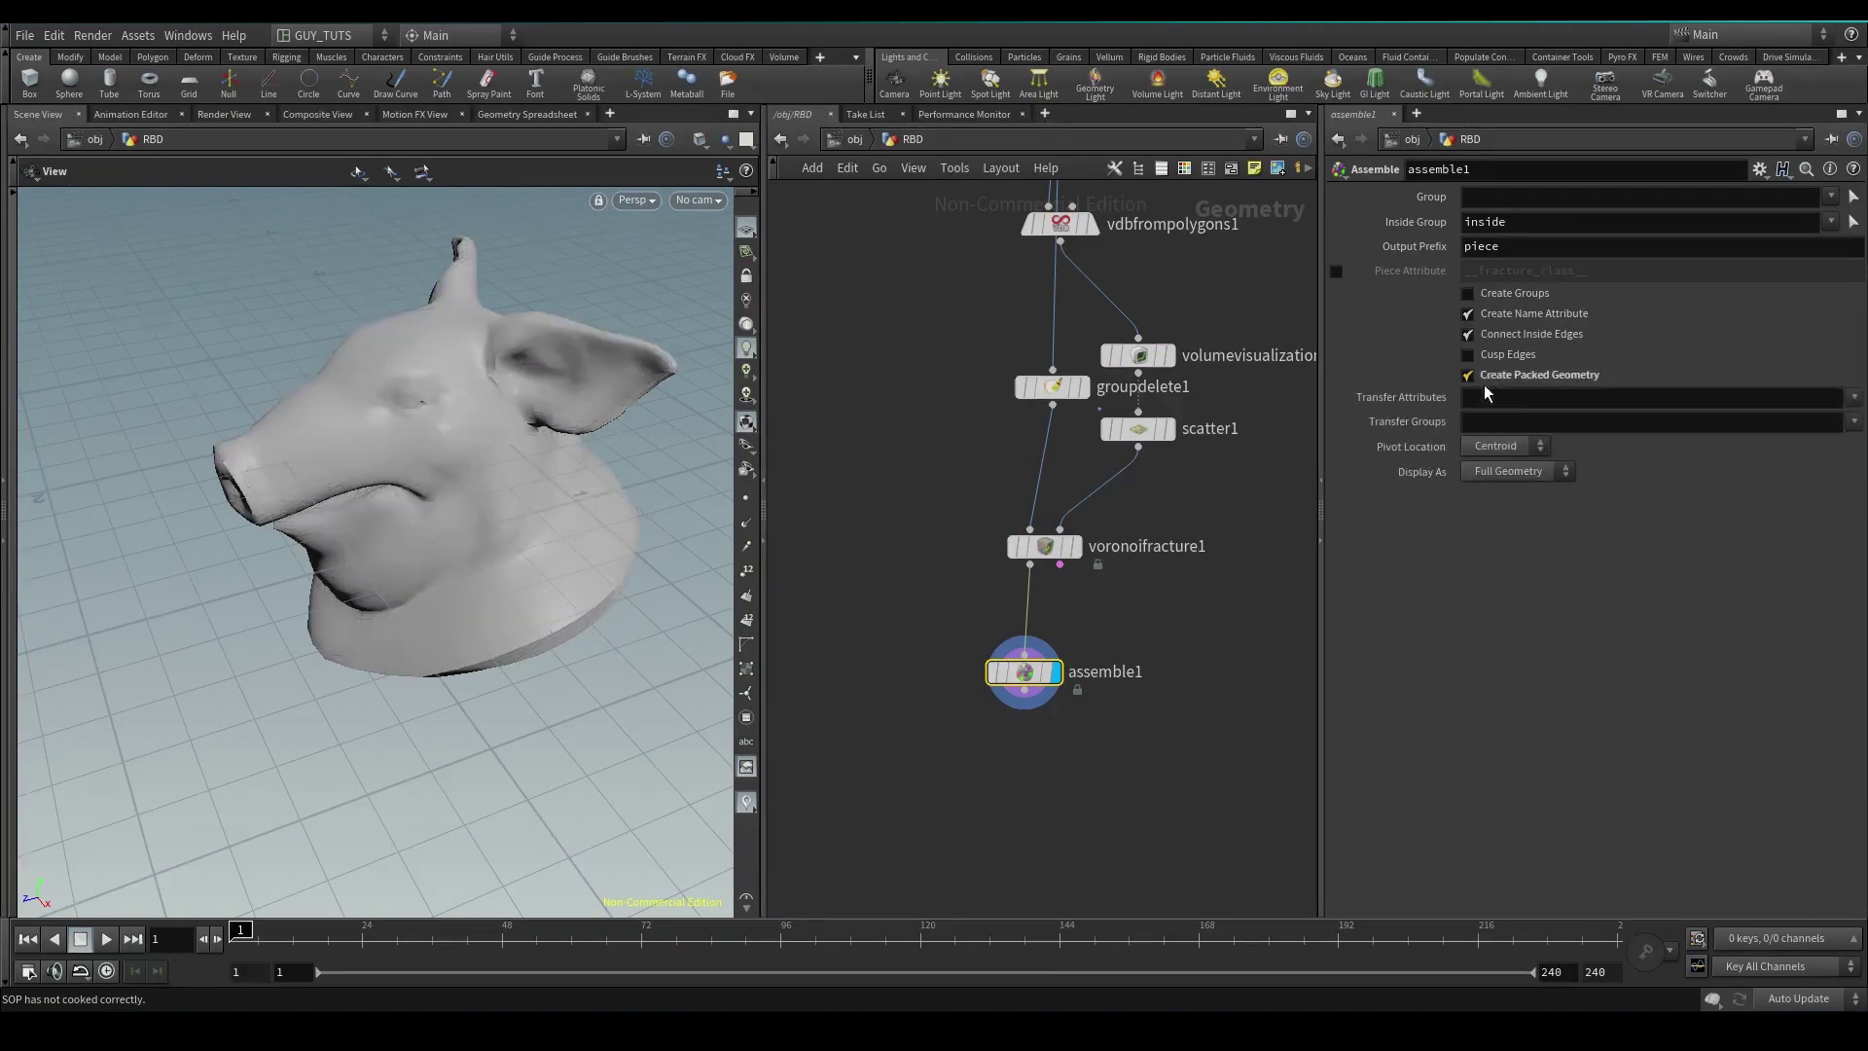
{"action": "middle_click", "coordinate": [1007, 645]}
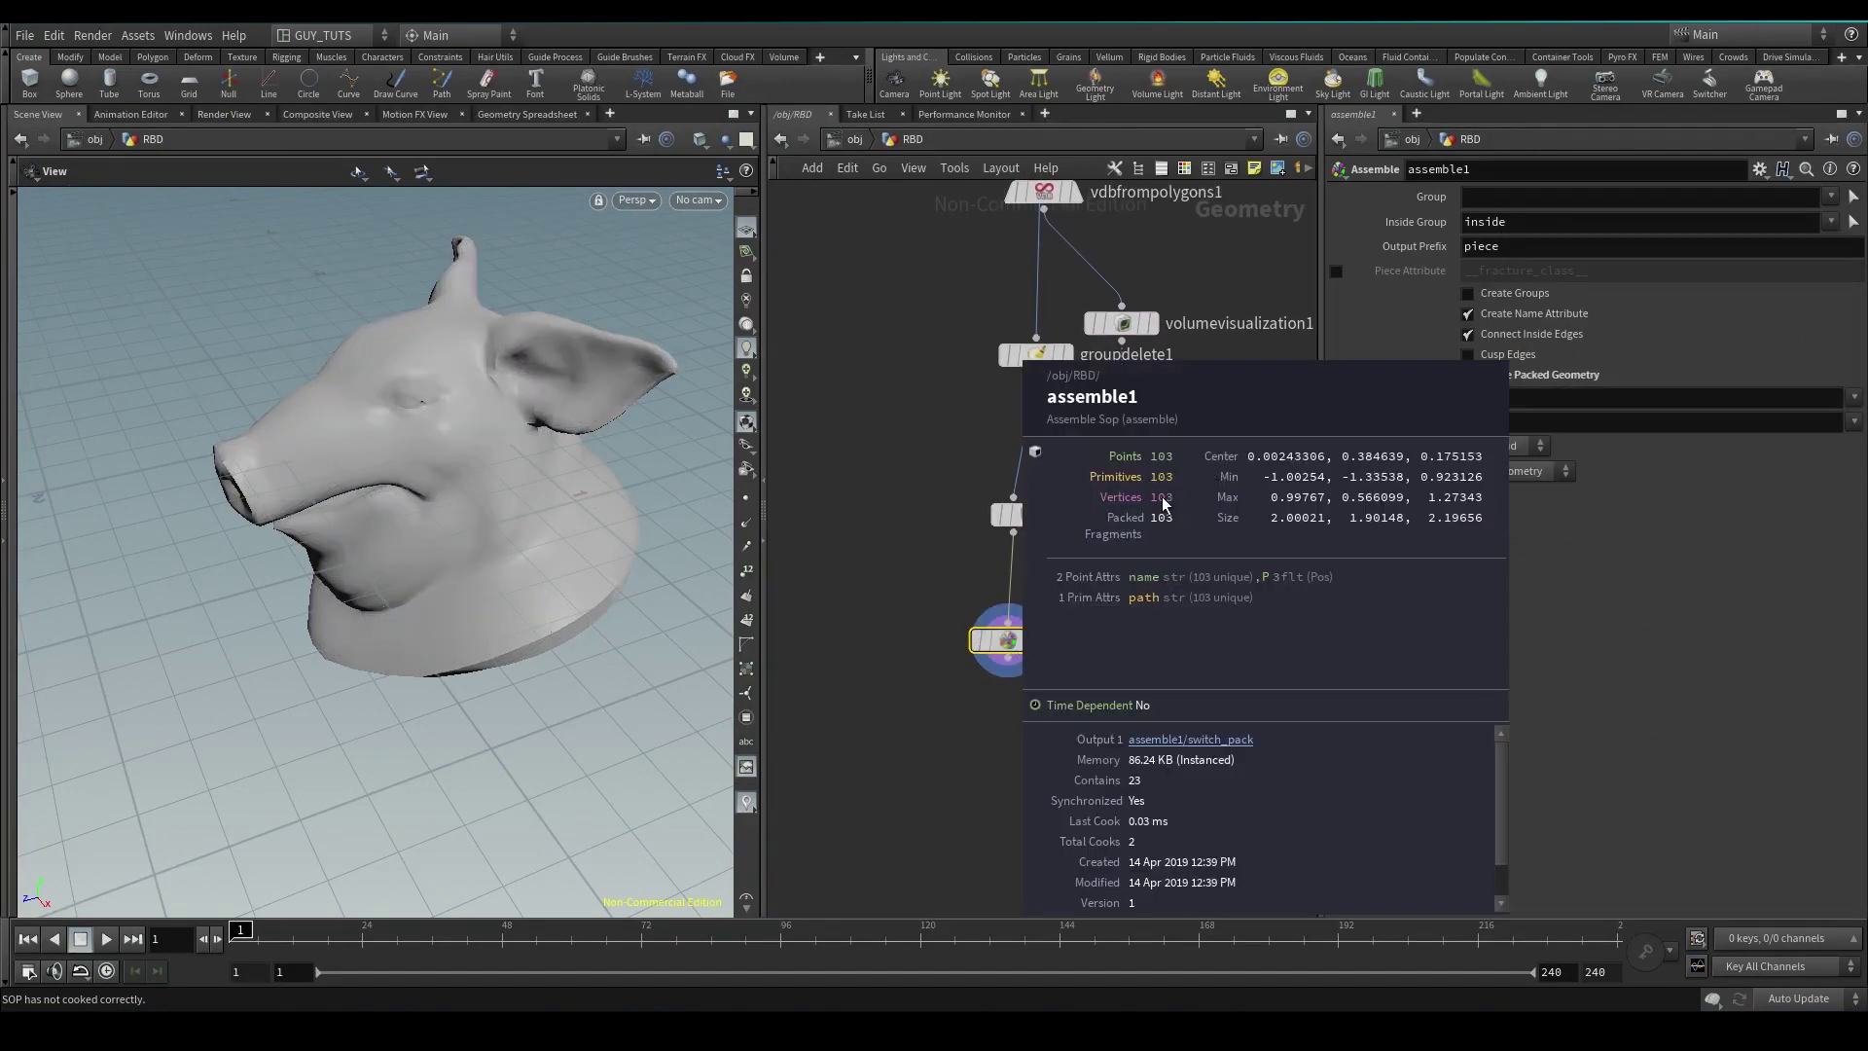
Add a Transform node connected below the Assemble node.
{"action": "middle_click_drag", "start_coordinate": [1010, 755], "coordinate": [1022, 693]}
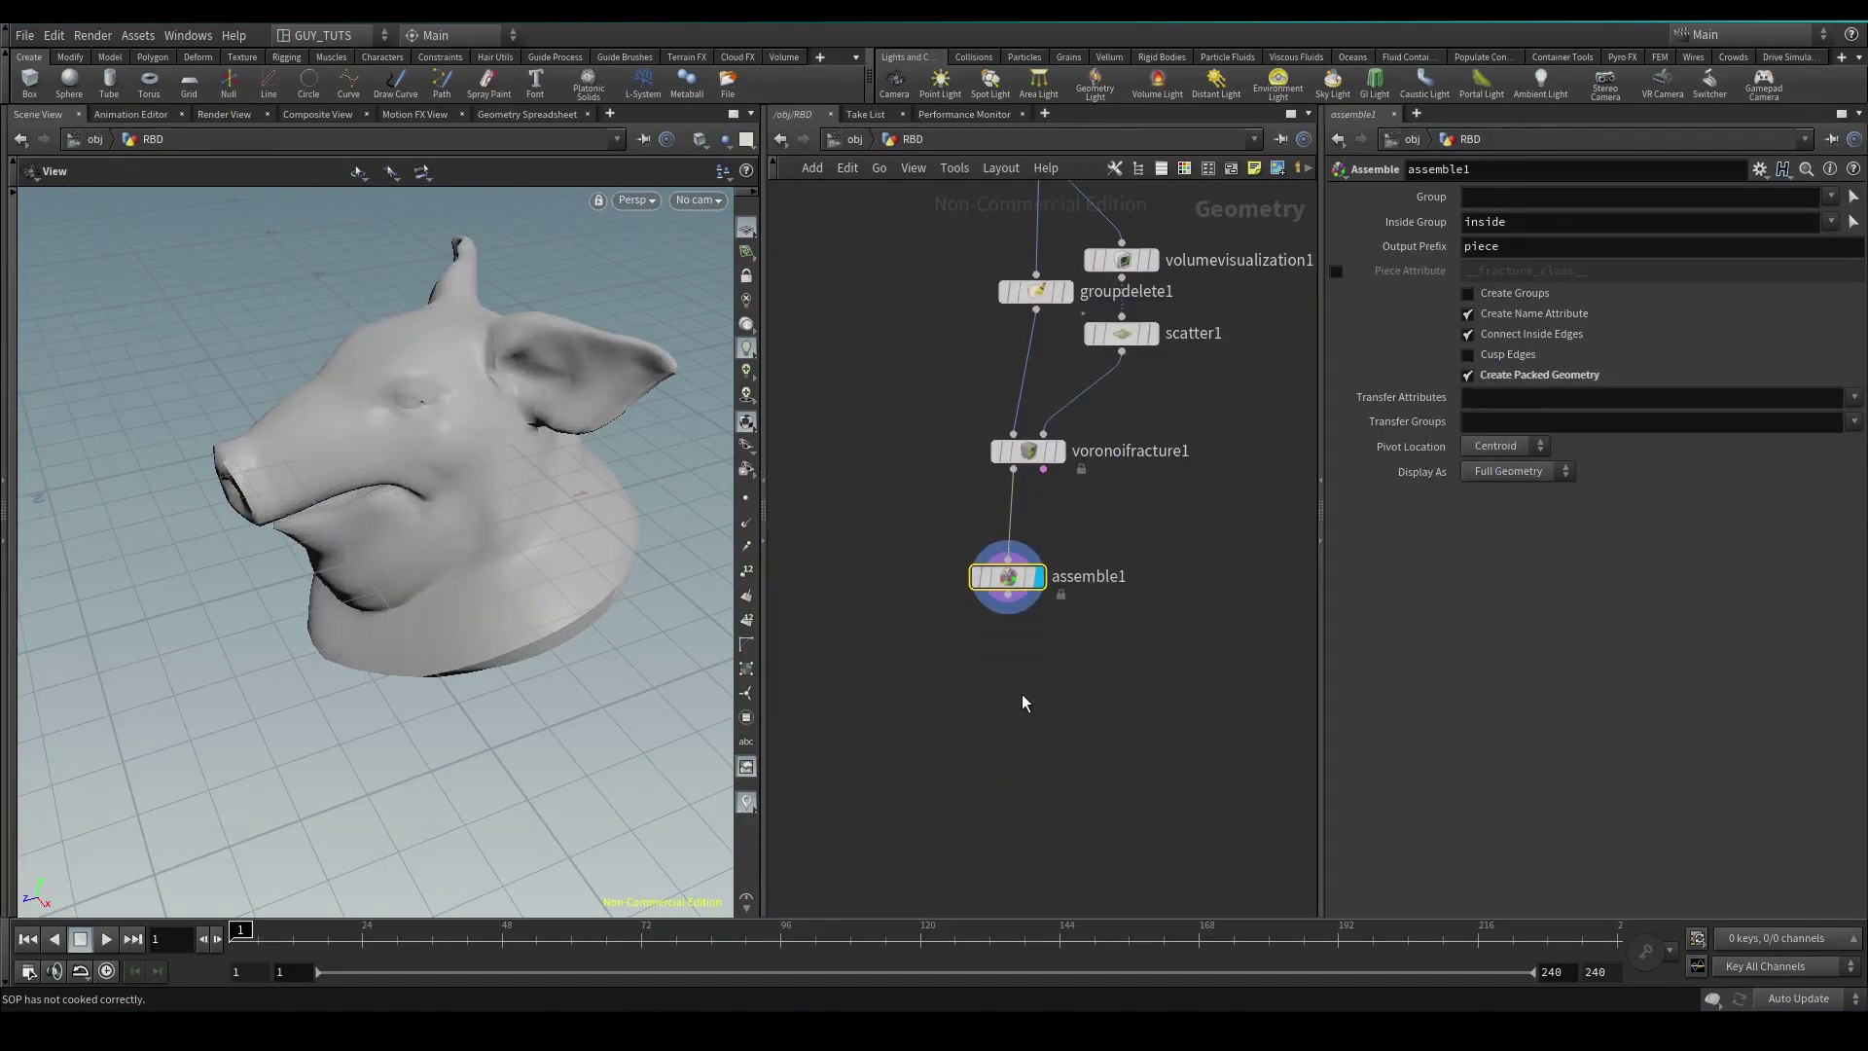
{"action": "key", "text": "Tab"}
{"action": "type", "text": "tr"}
{"action": "left_click", "coordinate": [1239, 303]}
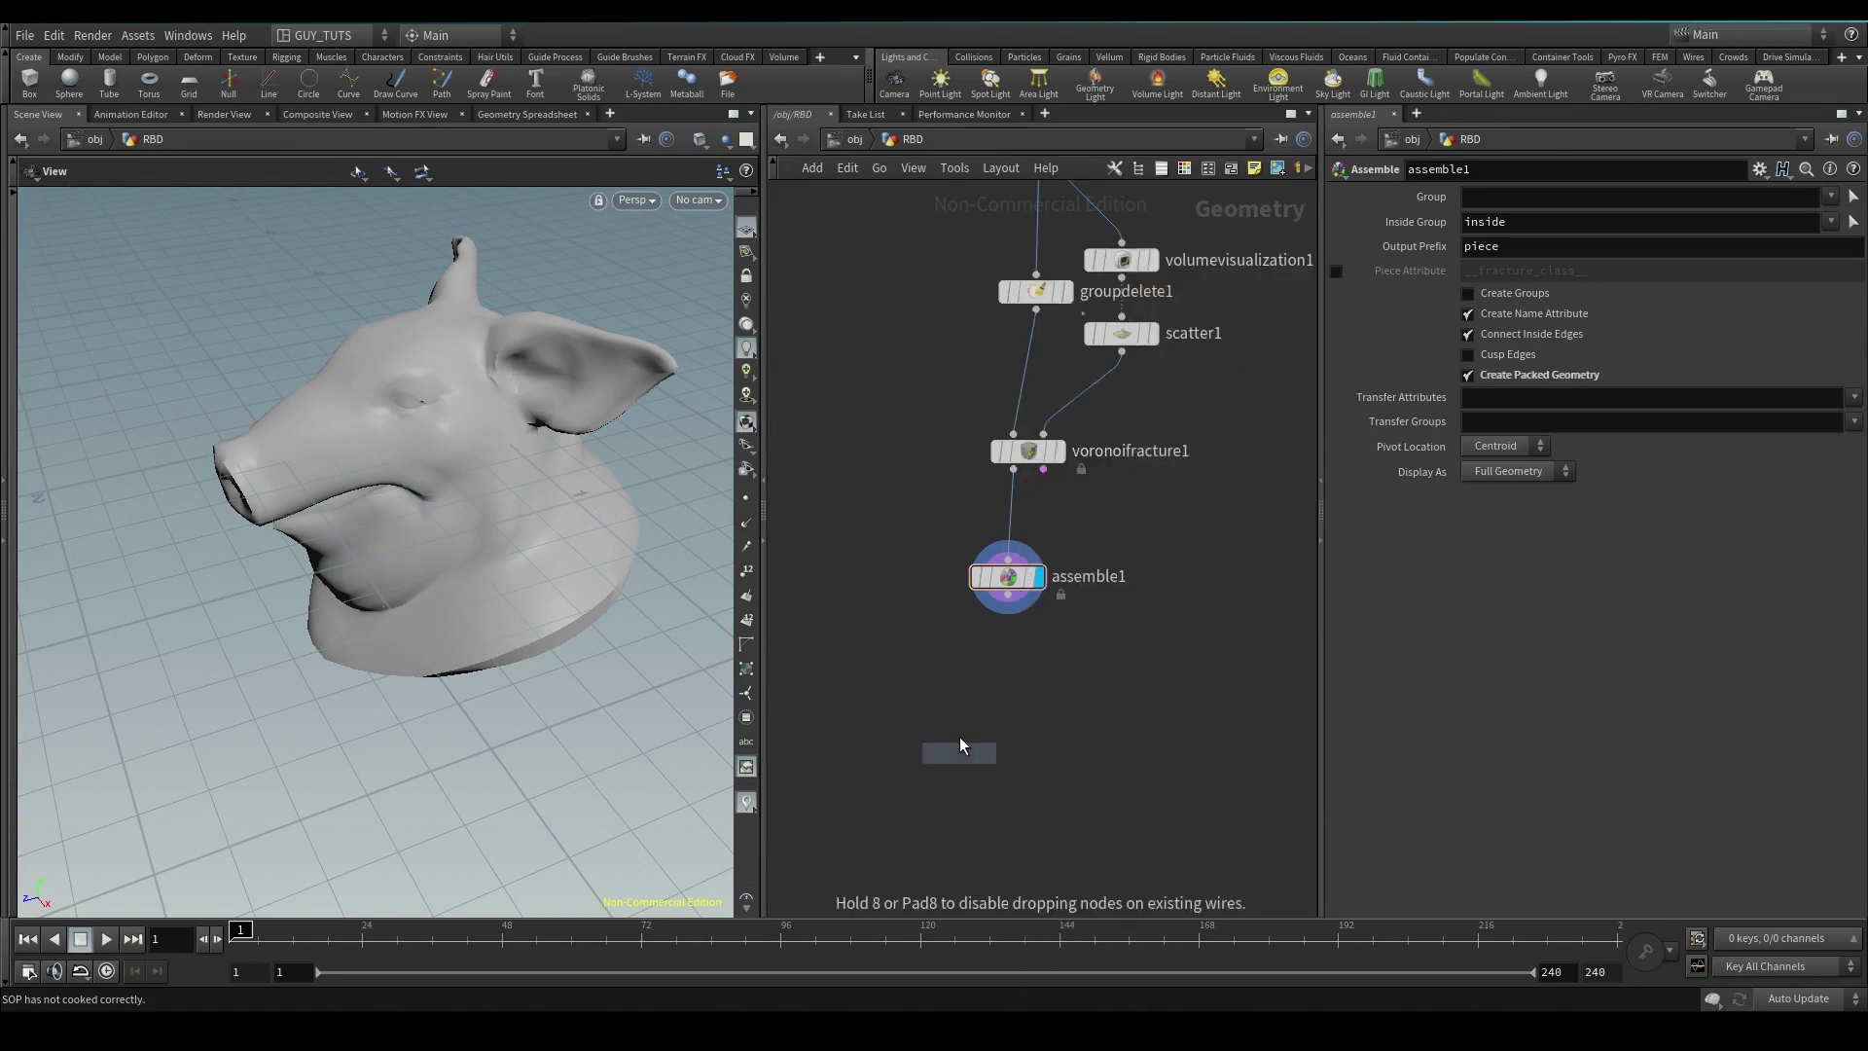
{"action": "left_click", "coordinate": [1008, 668]}
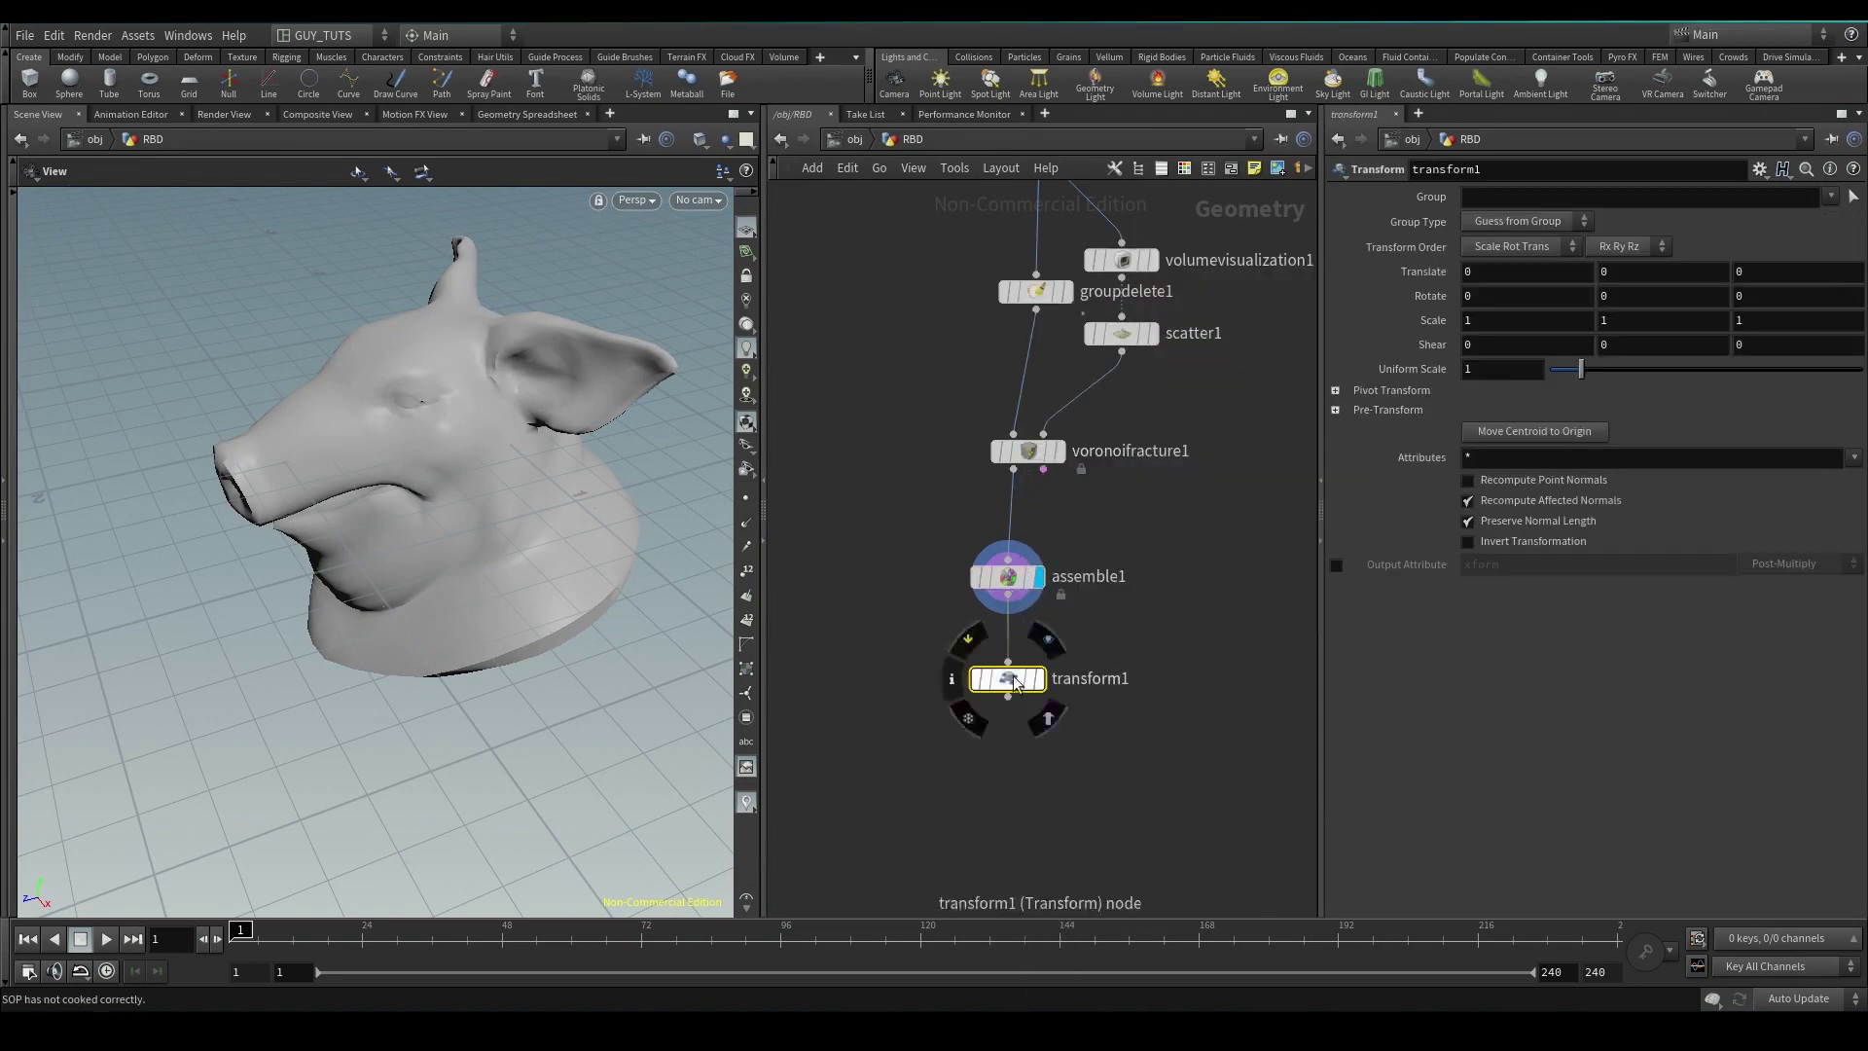
Show the packedfulltransform intrinsic for the Assemble node's primitives in the Geometry Spreadsheet.
{"action": "left_click", "coordinate": [1021, 599]}
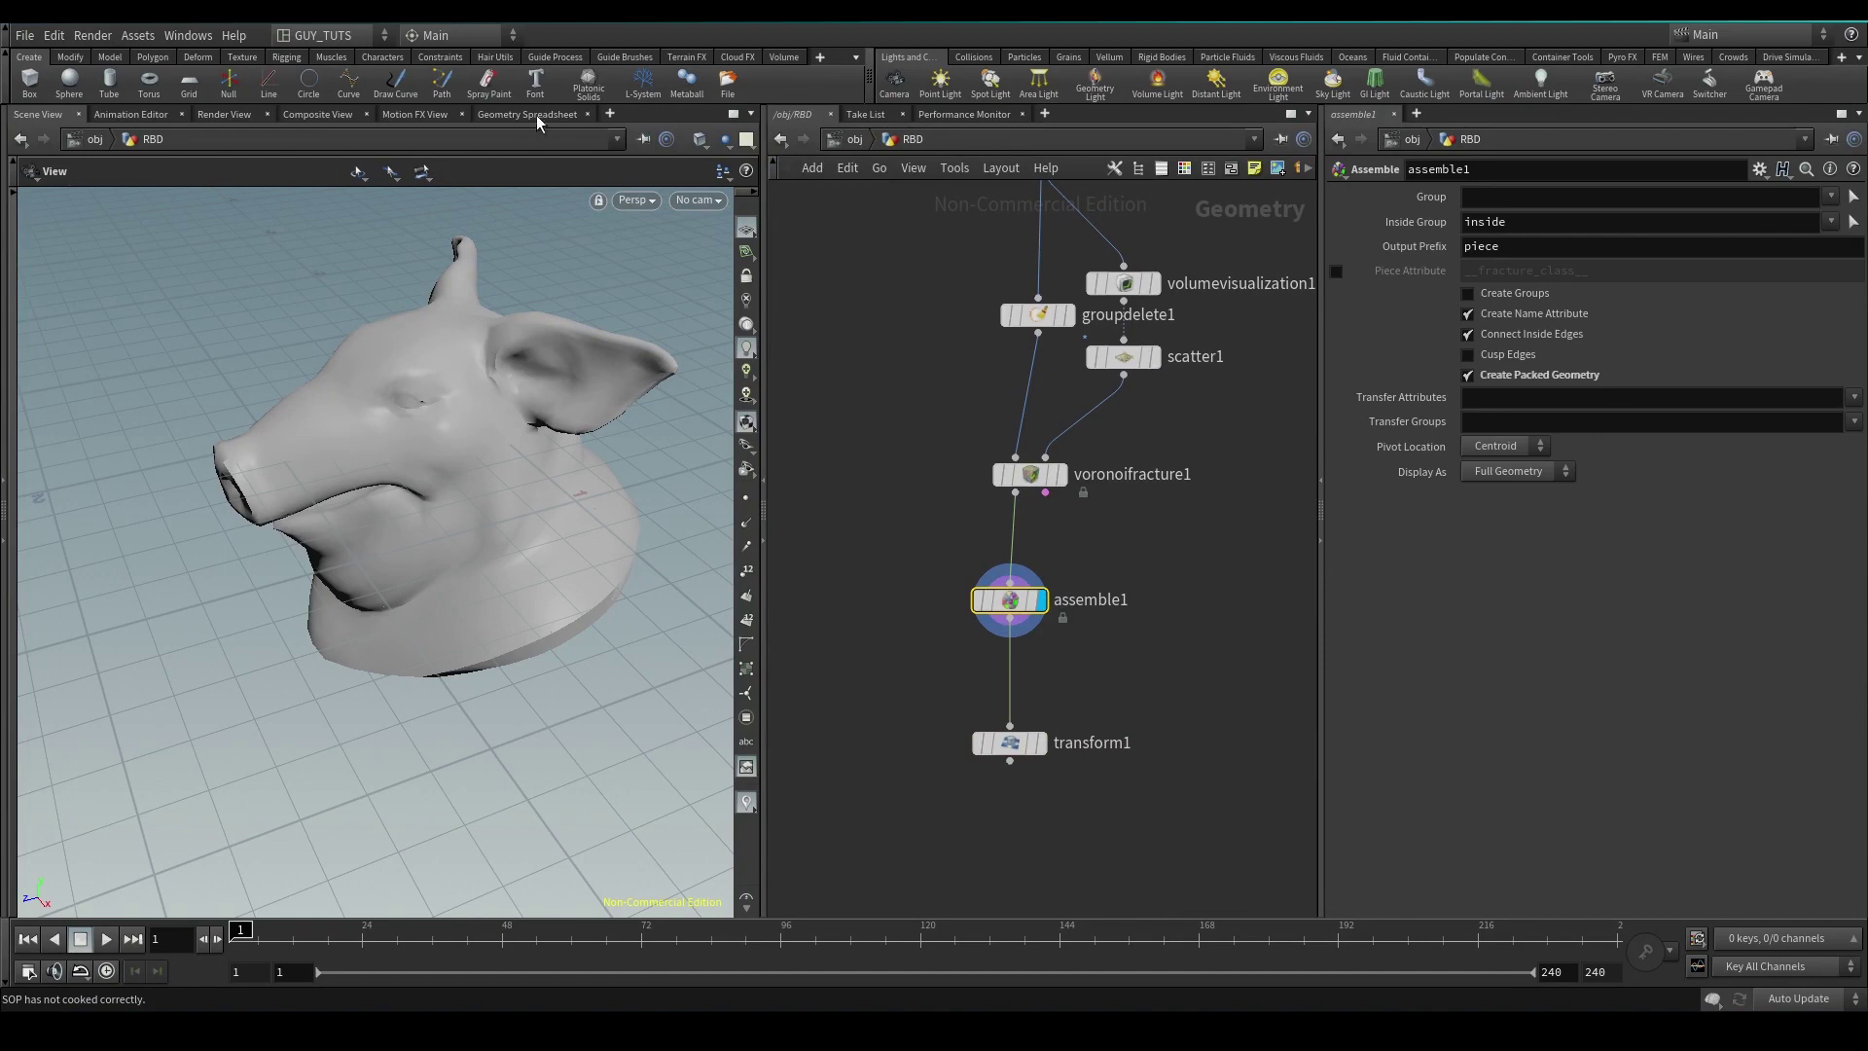
{"action": "left_click", "coordinate": [527, 114]}
{"action": "left_click", "coordinate": [154, 171]}
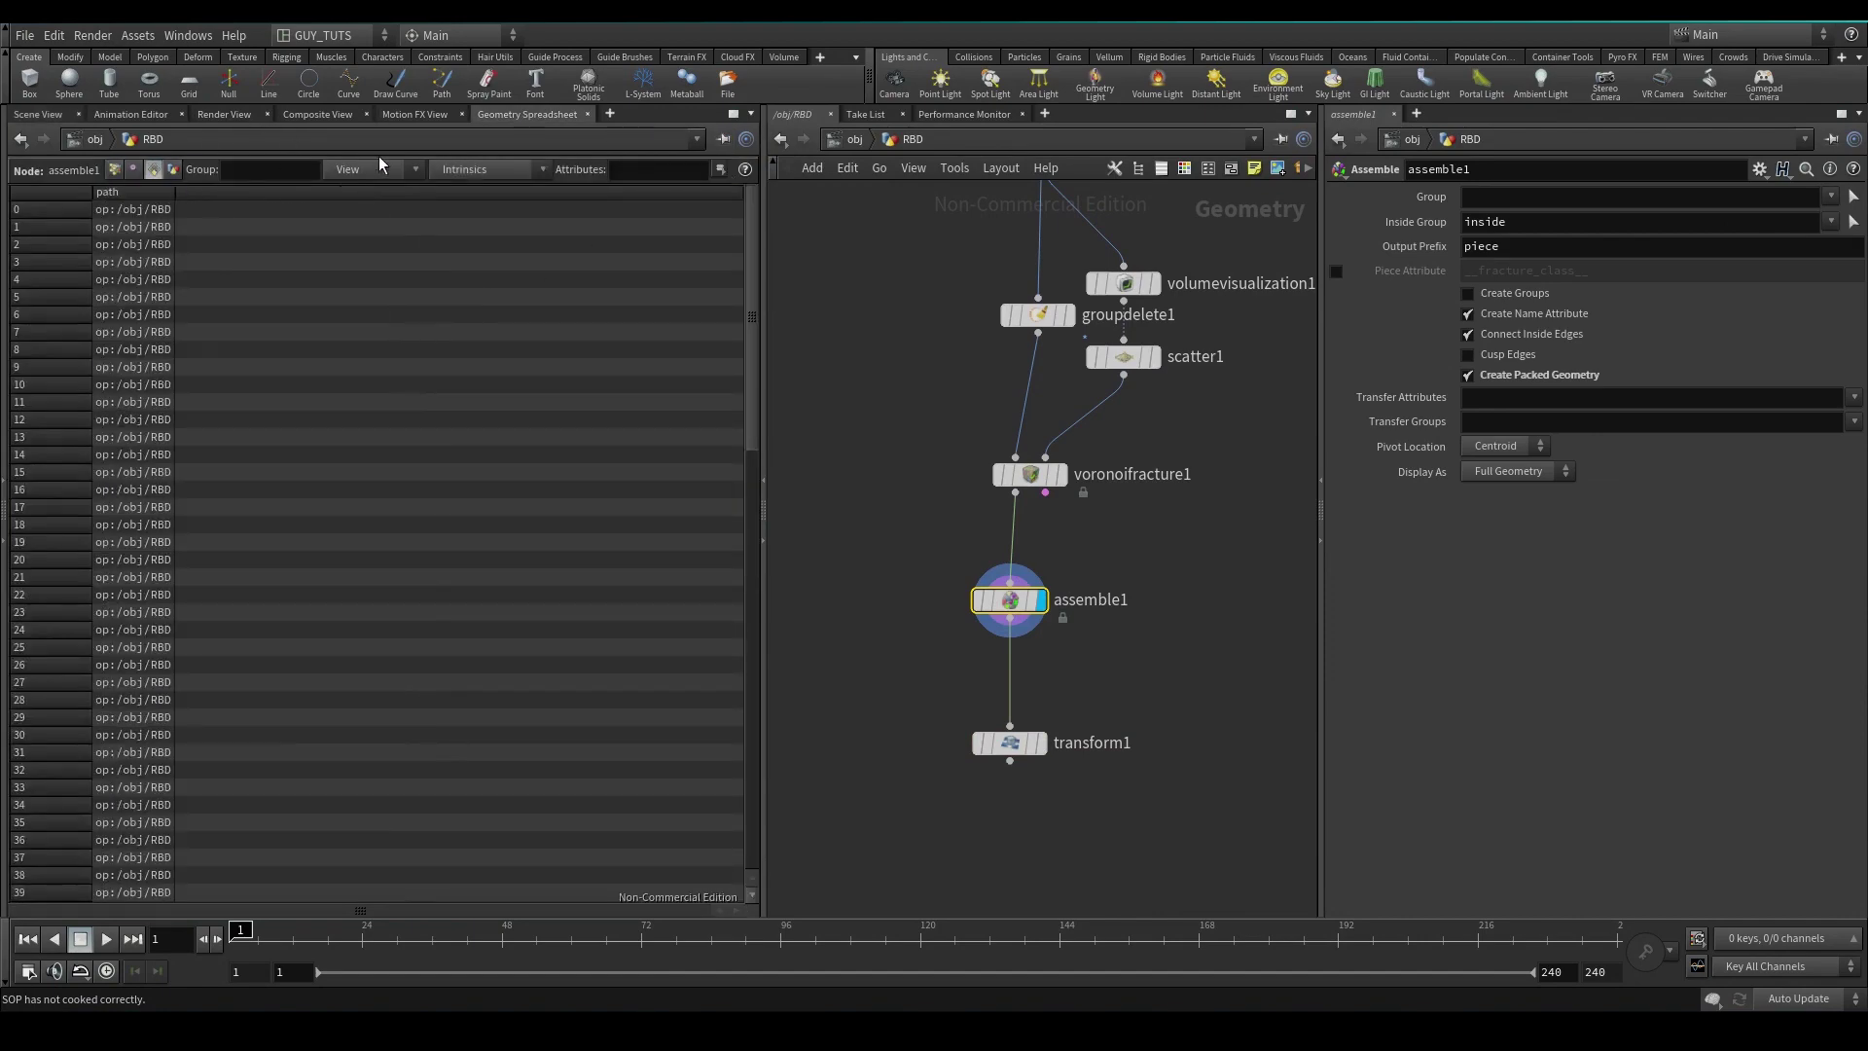
{"action": "left_click", "coordinate": [465, 170]}
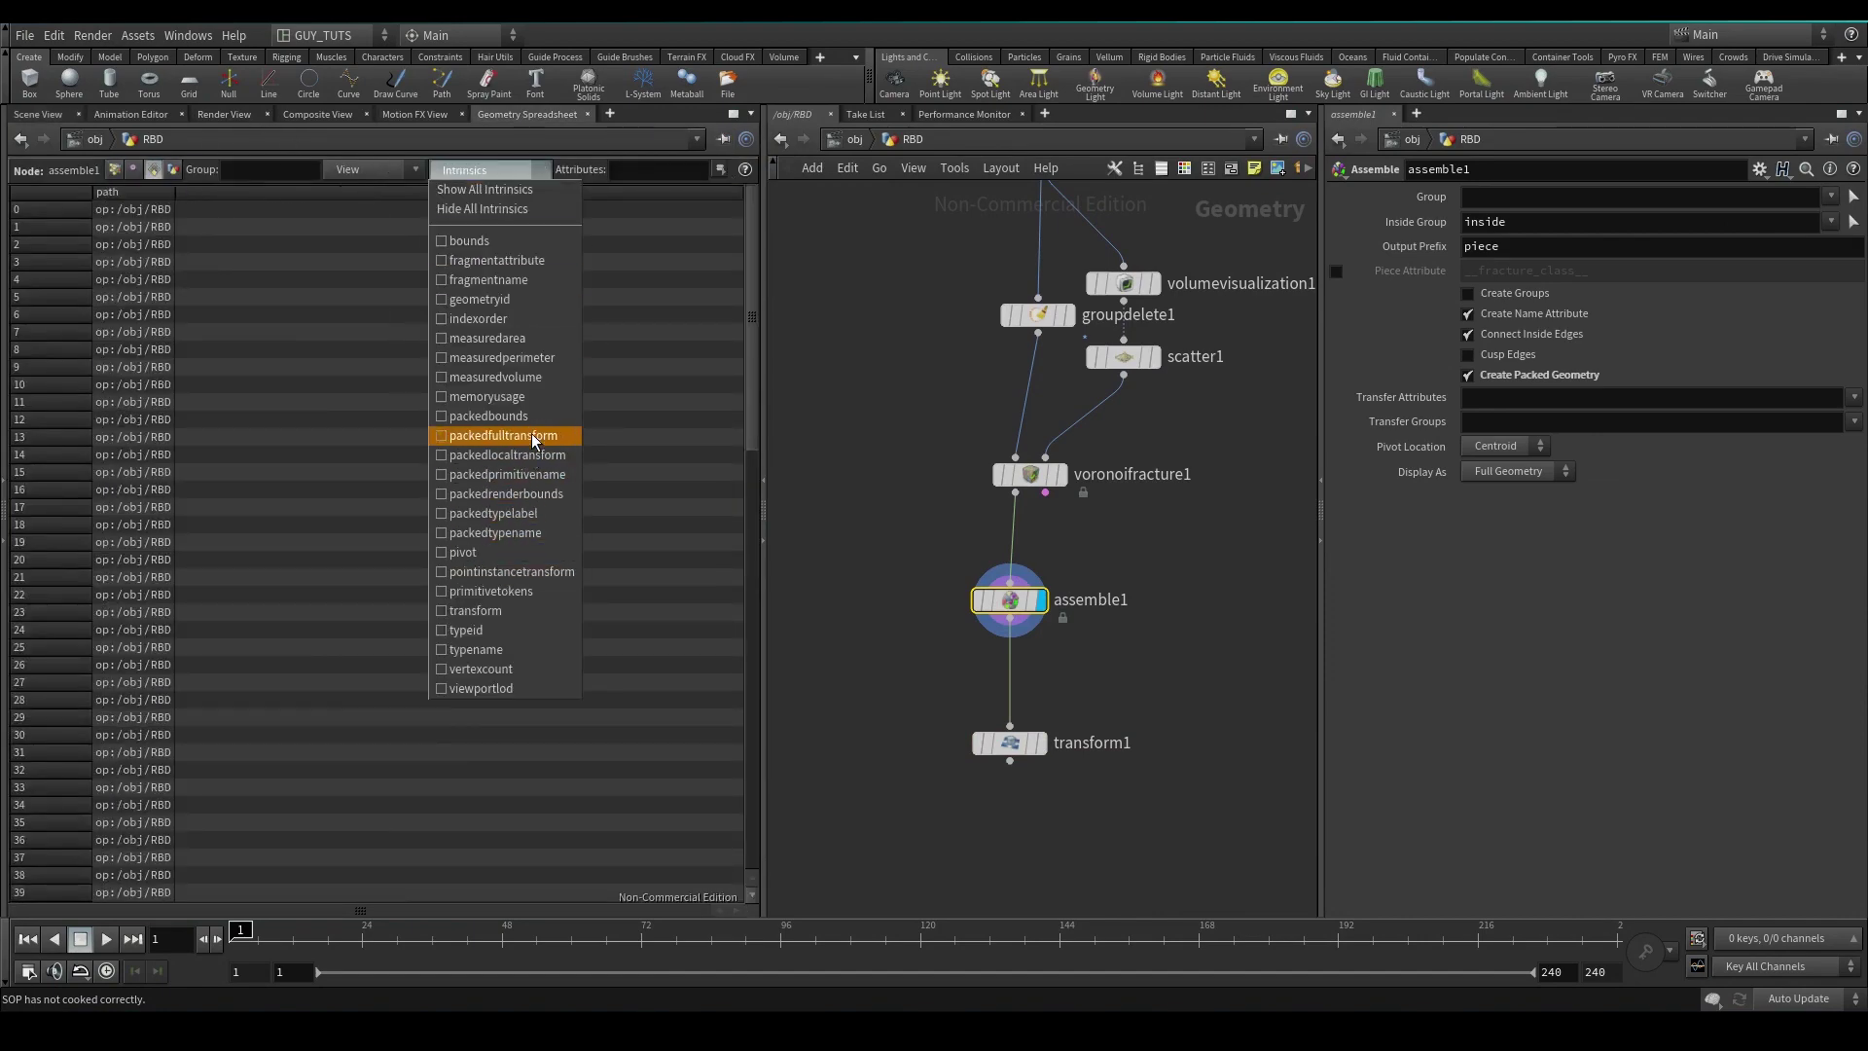
{"action": "left_click", "coordinate": [538, 437]}
{"action": "left_click_drag", "start_coordinate": [255, 929], "coordinate": [328, 919]}
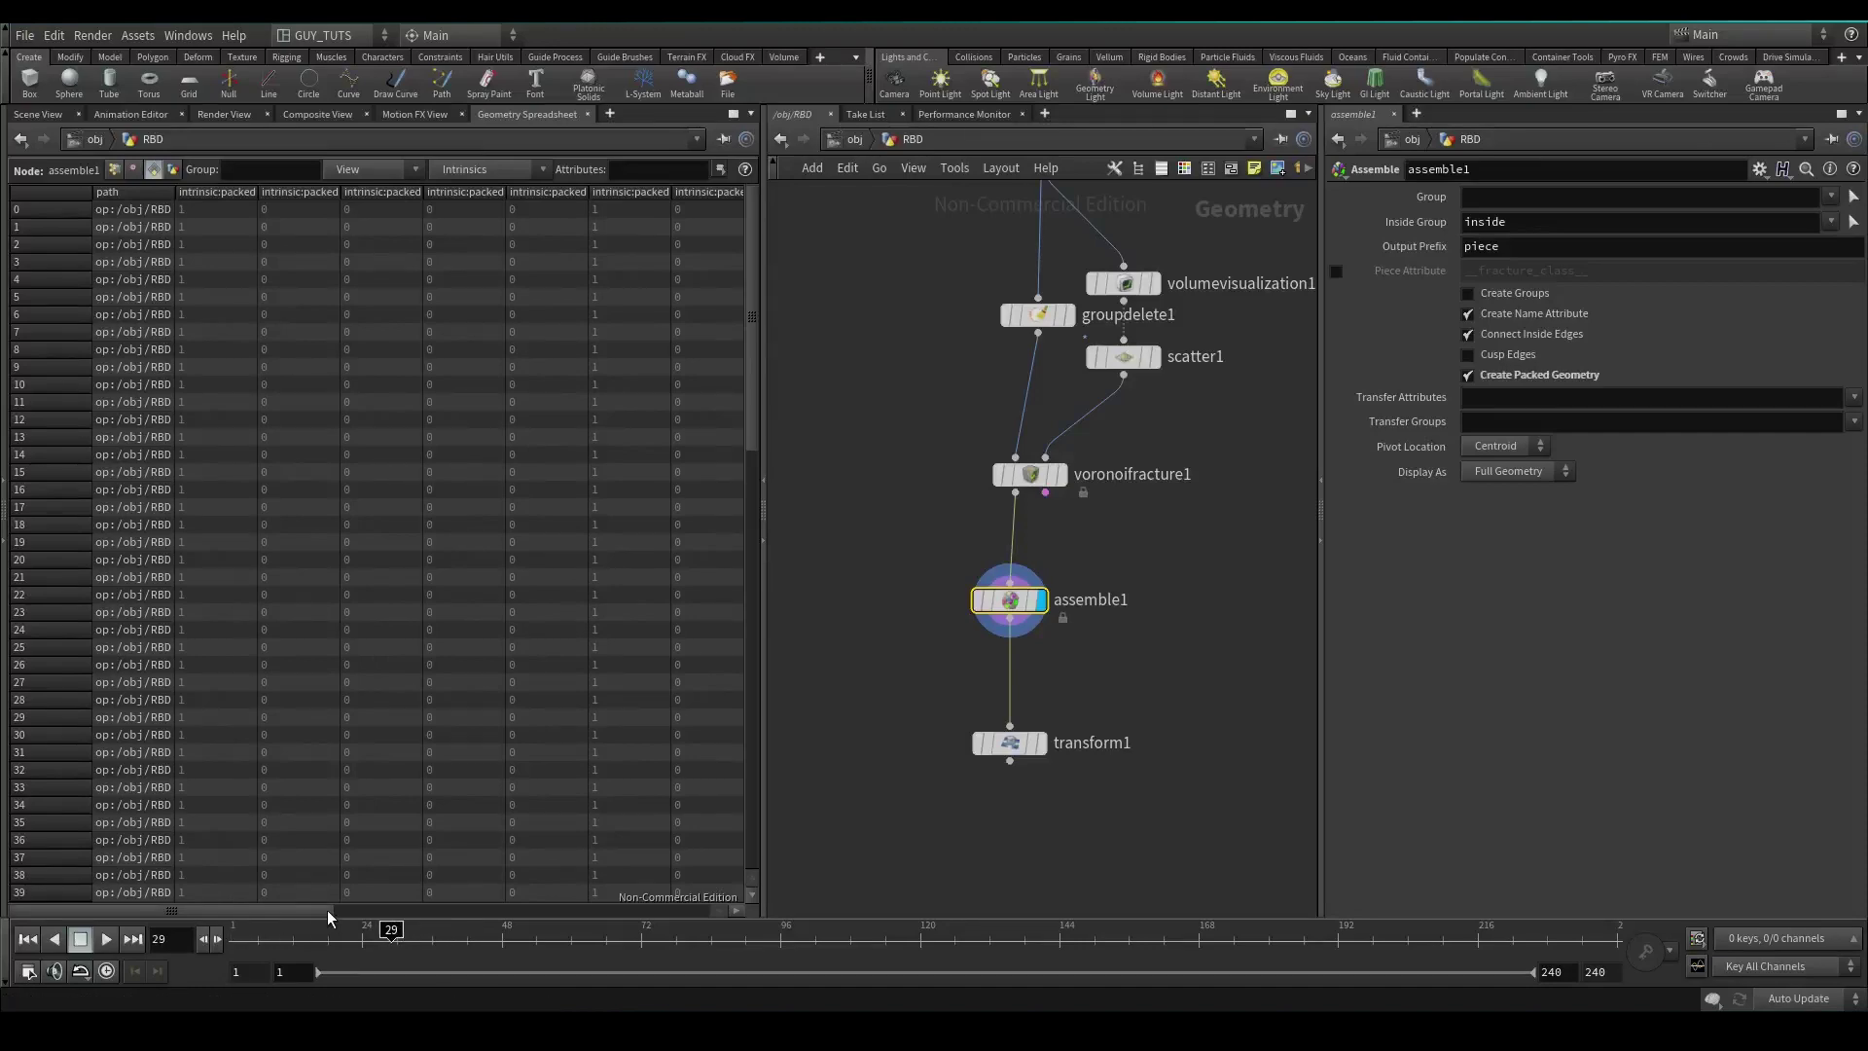
{"action": "left_click", "coordinate": [27, 939]}
Set the Transform node's Y translation to 2.8, display it and examine its packed full transform values in the Geometry Spreadsheet.
{"action": "left_click_drag", "start_coordinate": [146, 911], "coordinate": [216, 885]}
{"action": "scroll", "coordinate": [217, 883], "scroll_direction": "left", "scroll_amount": 4}
{"action": "left_click", "coordinate": [1039, 742]}
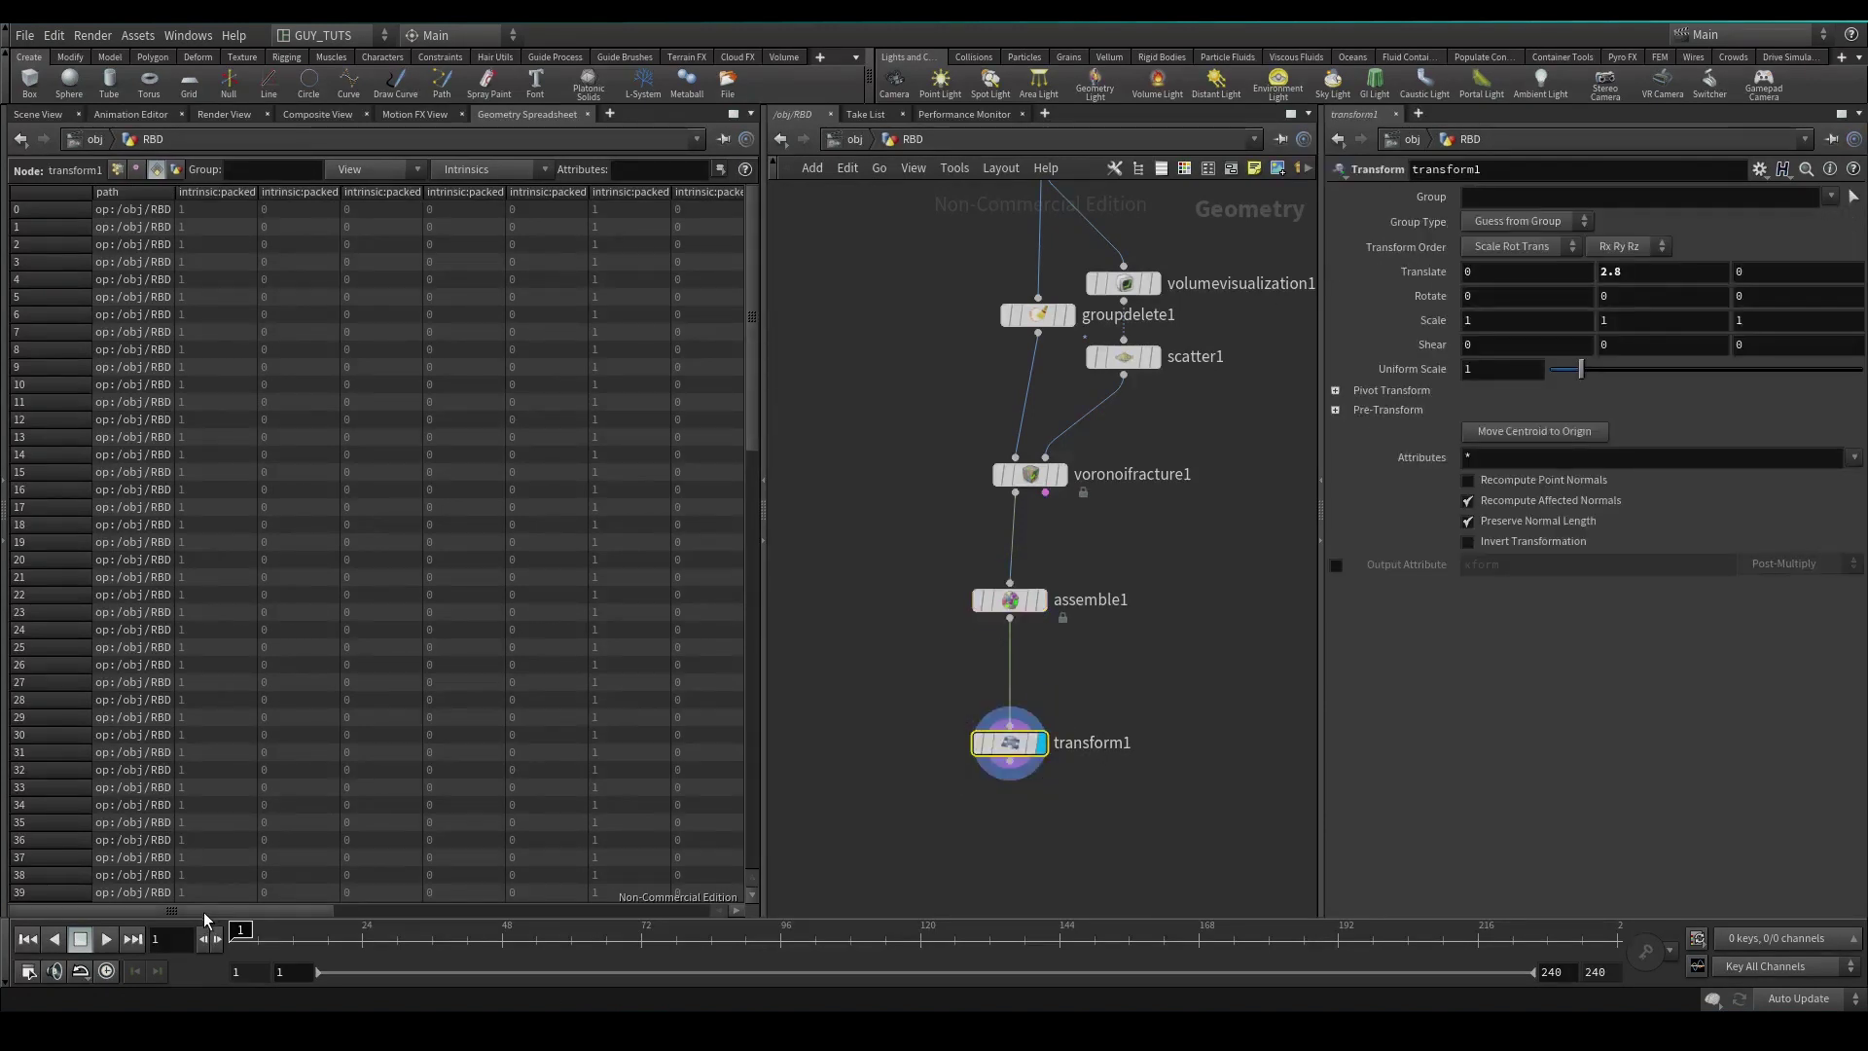
{"action": "left_click_drag", "start_coordinate": [204, 913], "coordinate": [602, 910]}
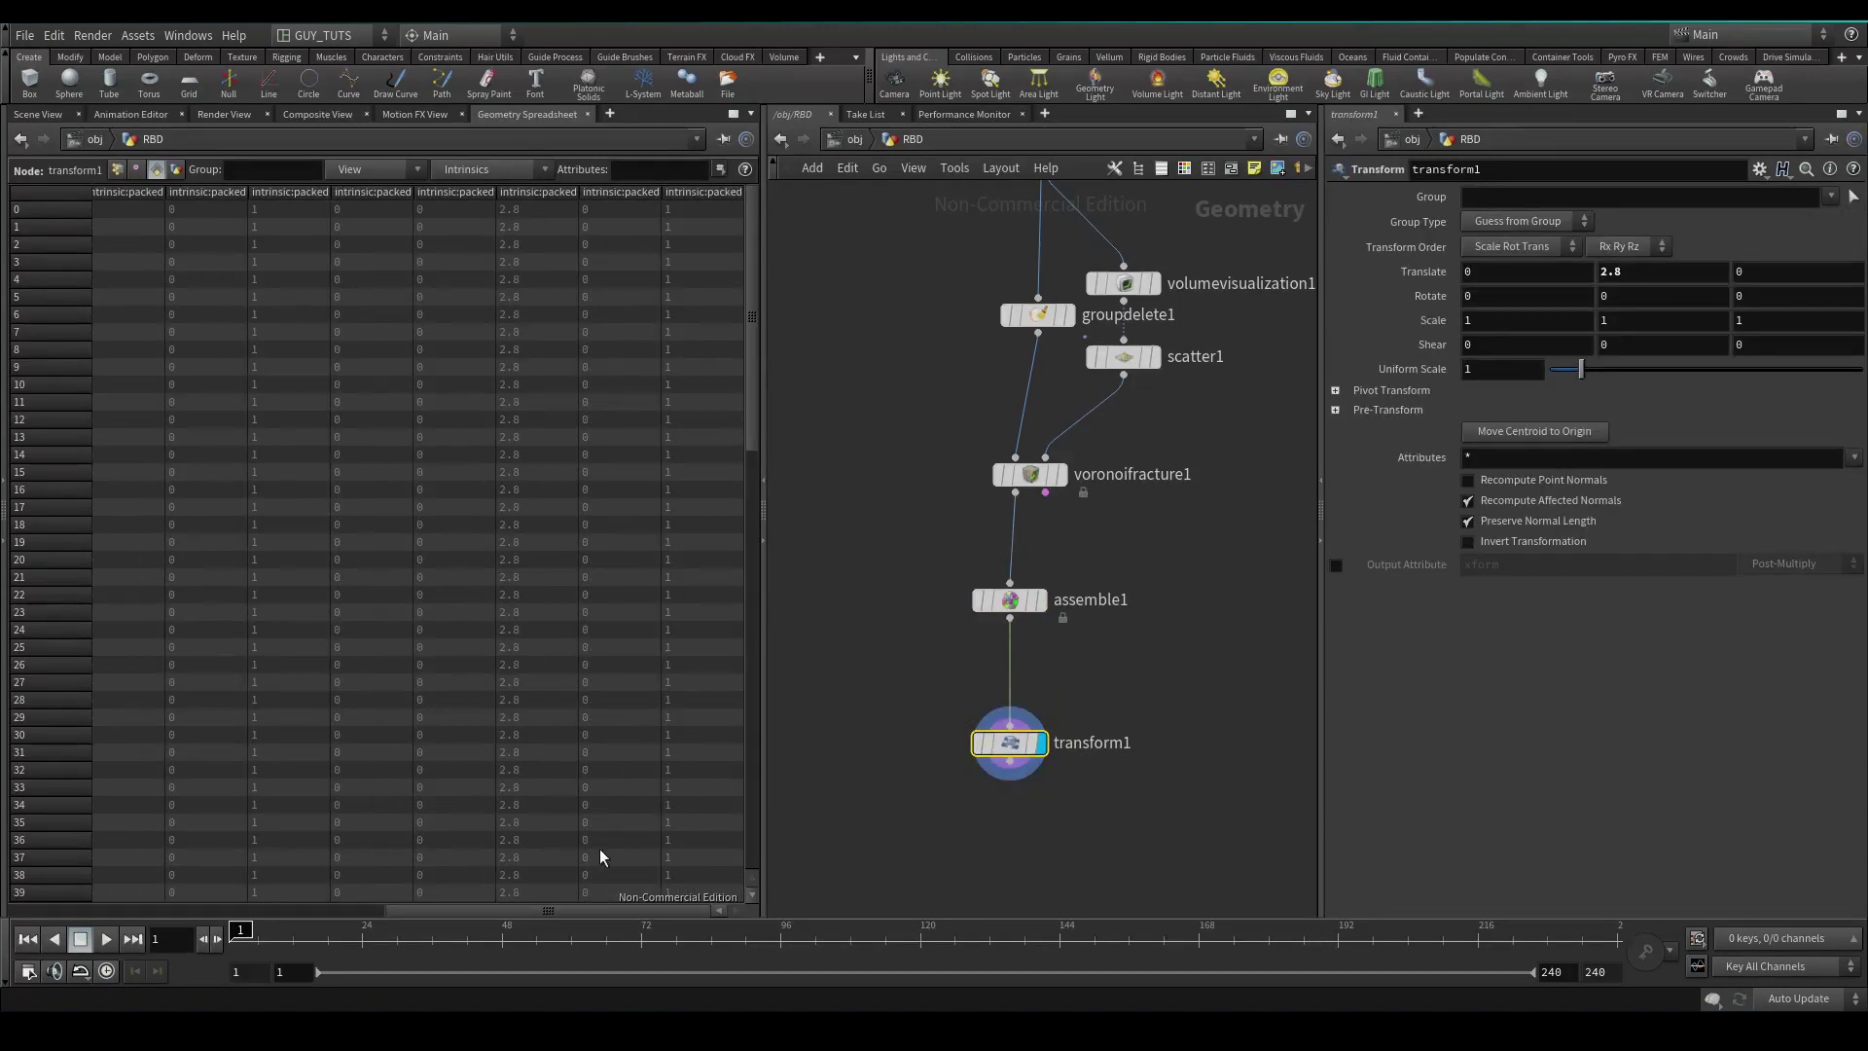
Rewire the Transform node between the Voronoi Fracture and the Assemble node.
{"action": "middle_click_drag", "start_coordinate": [1079, 606], "coordinate": [1085, 528]}
{"action": "key", "text": "y"}
{"action": "mouse_move", "coordinate": [949, 607]}
{"action": "left_mouse_down"}
{"action": "mouse_move", "coordinate": [1005, 568]}
{"action": "mouse_move", "coordinate": [1097, 602]}
{"action": "left_mouse_up"}
{"action": "left_click_drag", "start_coordinate": [1080, 684], "coordinate": [1071, 489]}
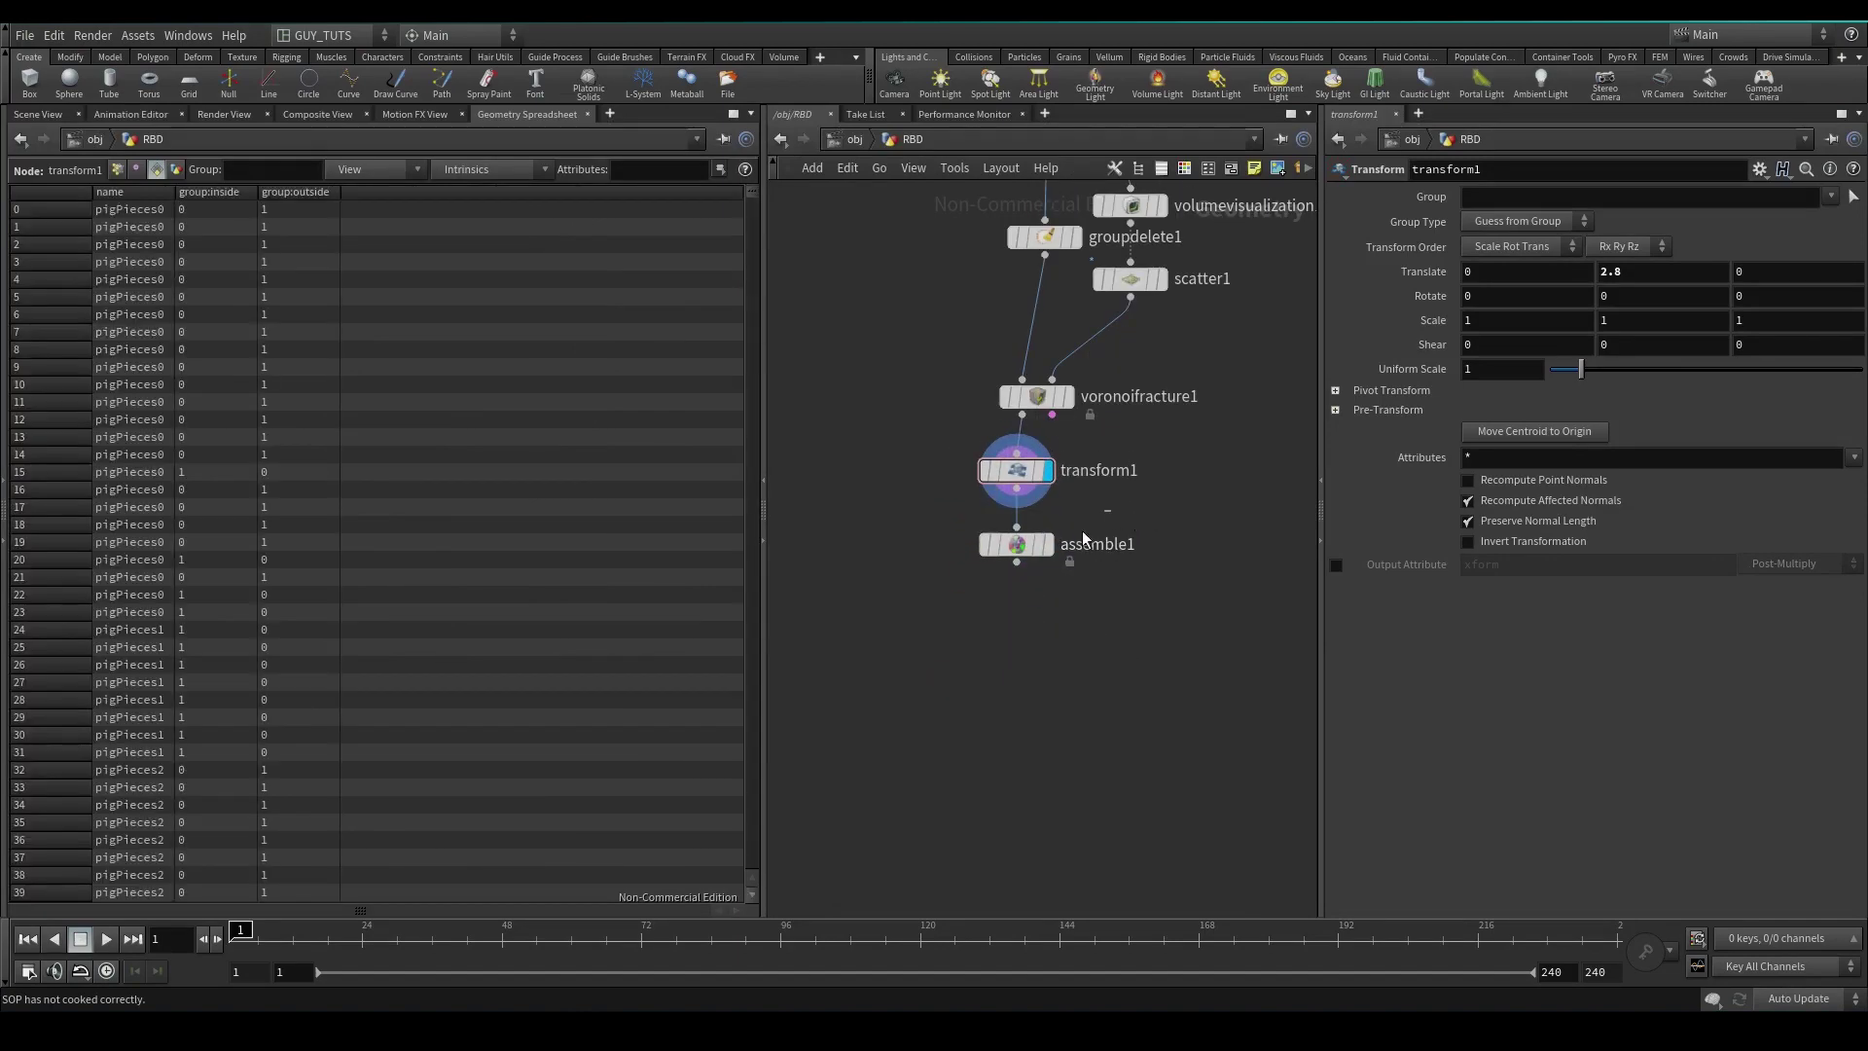
Display the Assemble node, checking the moved pig head in the Scene View and its packed full transform values in the Geometry Spreadsheet.
{"action": "left_click", "coordinate": [1082, 537]}
{"action": "left_click", "coordinate": [30, 113]}
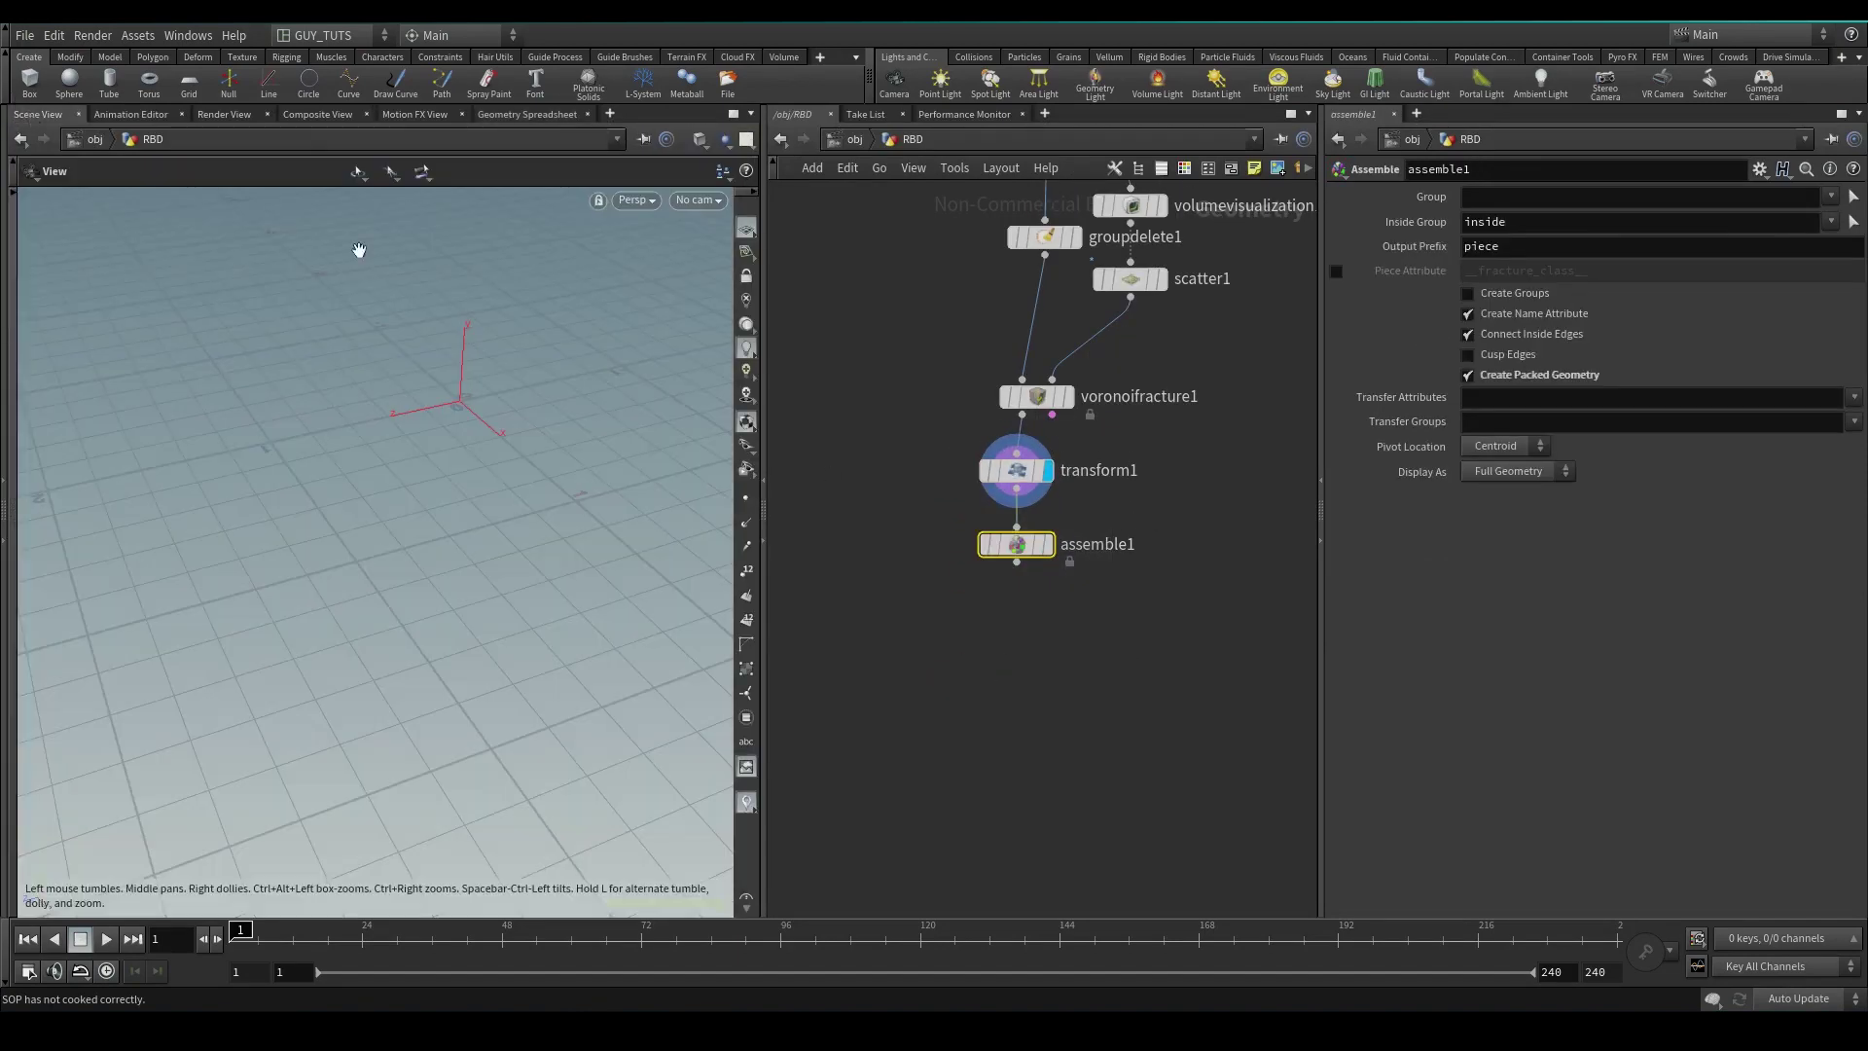
{"action": "key", "text": "space+g"}
{"action": "left_click_drag", "start_coordinate": [459, 546], "coordinate": [421, 567]}
{"action": "right_click_drag", "start_coordinate": [421, 568], "coordinate": [347, 492]}
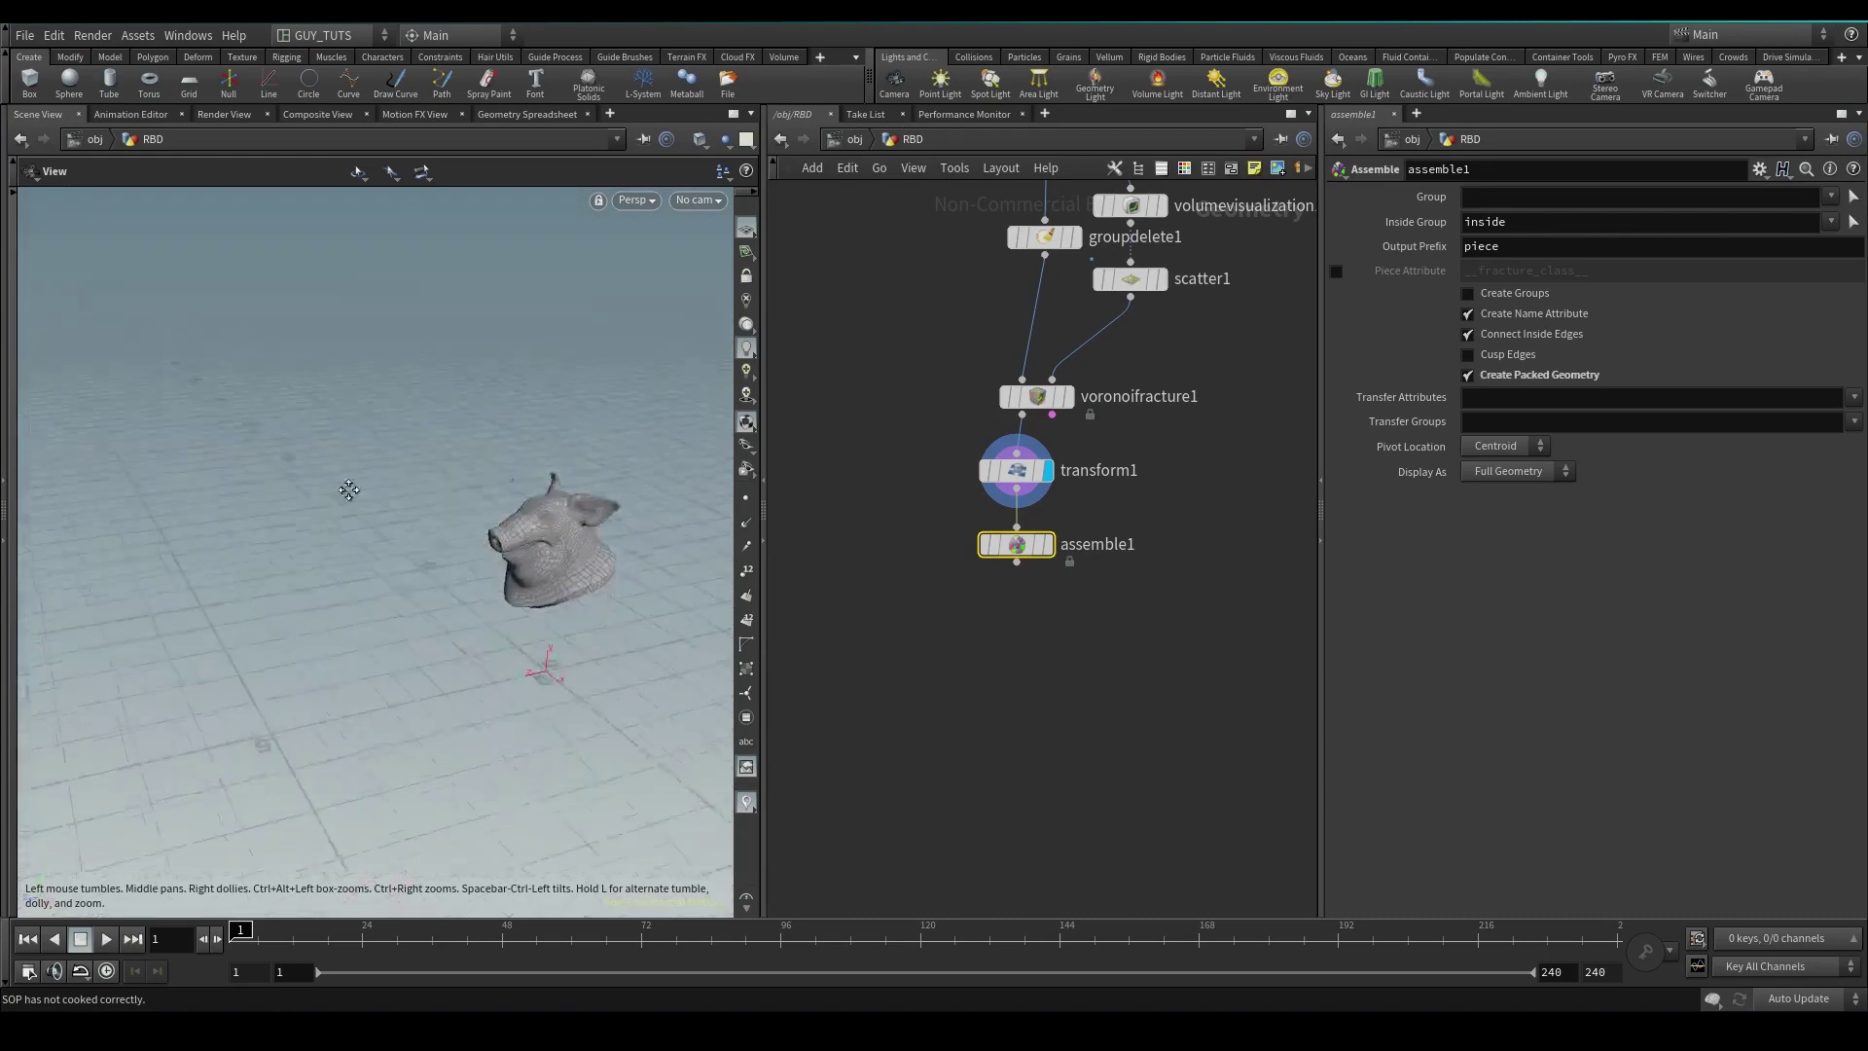
{"action": "middle_click_drag", "start_coordinate": [347, 492], "coordinate": [317, 419]}
{"action": "left_click", "coordinate": [1048, 545]}
{"action": "left_click", "coordinate": [527, 114]}
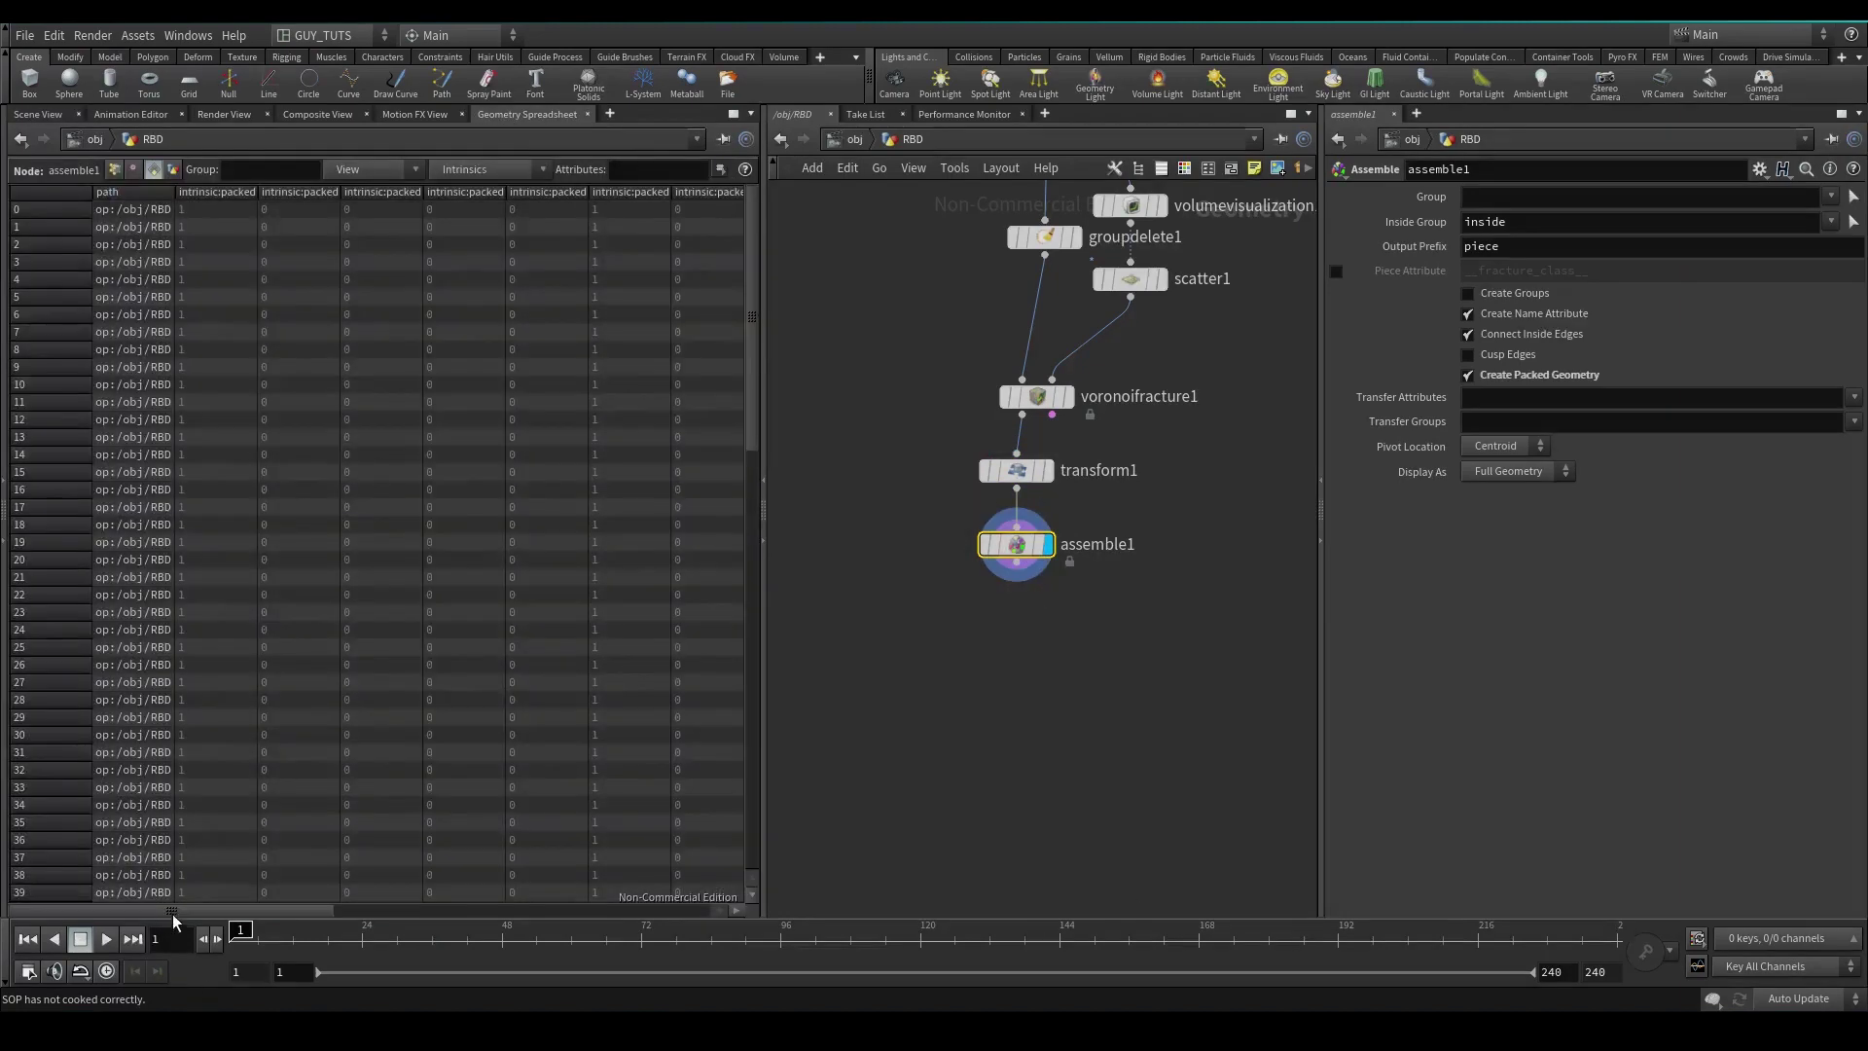
{"action": "left_click_drag", "start_coordinate": [358, 918], "coordinate": [210, 925]}
{"action": "left_click", "coordinate": [37, 117]}
{"action": "middle_click_drag", "start_coordinate": [470, 526], "coordinate": [155, 538]}
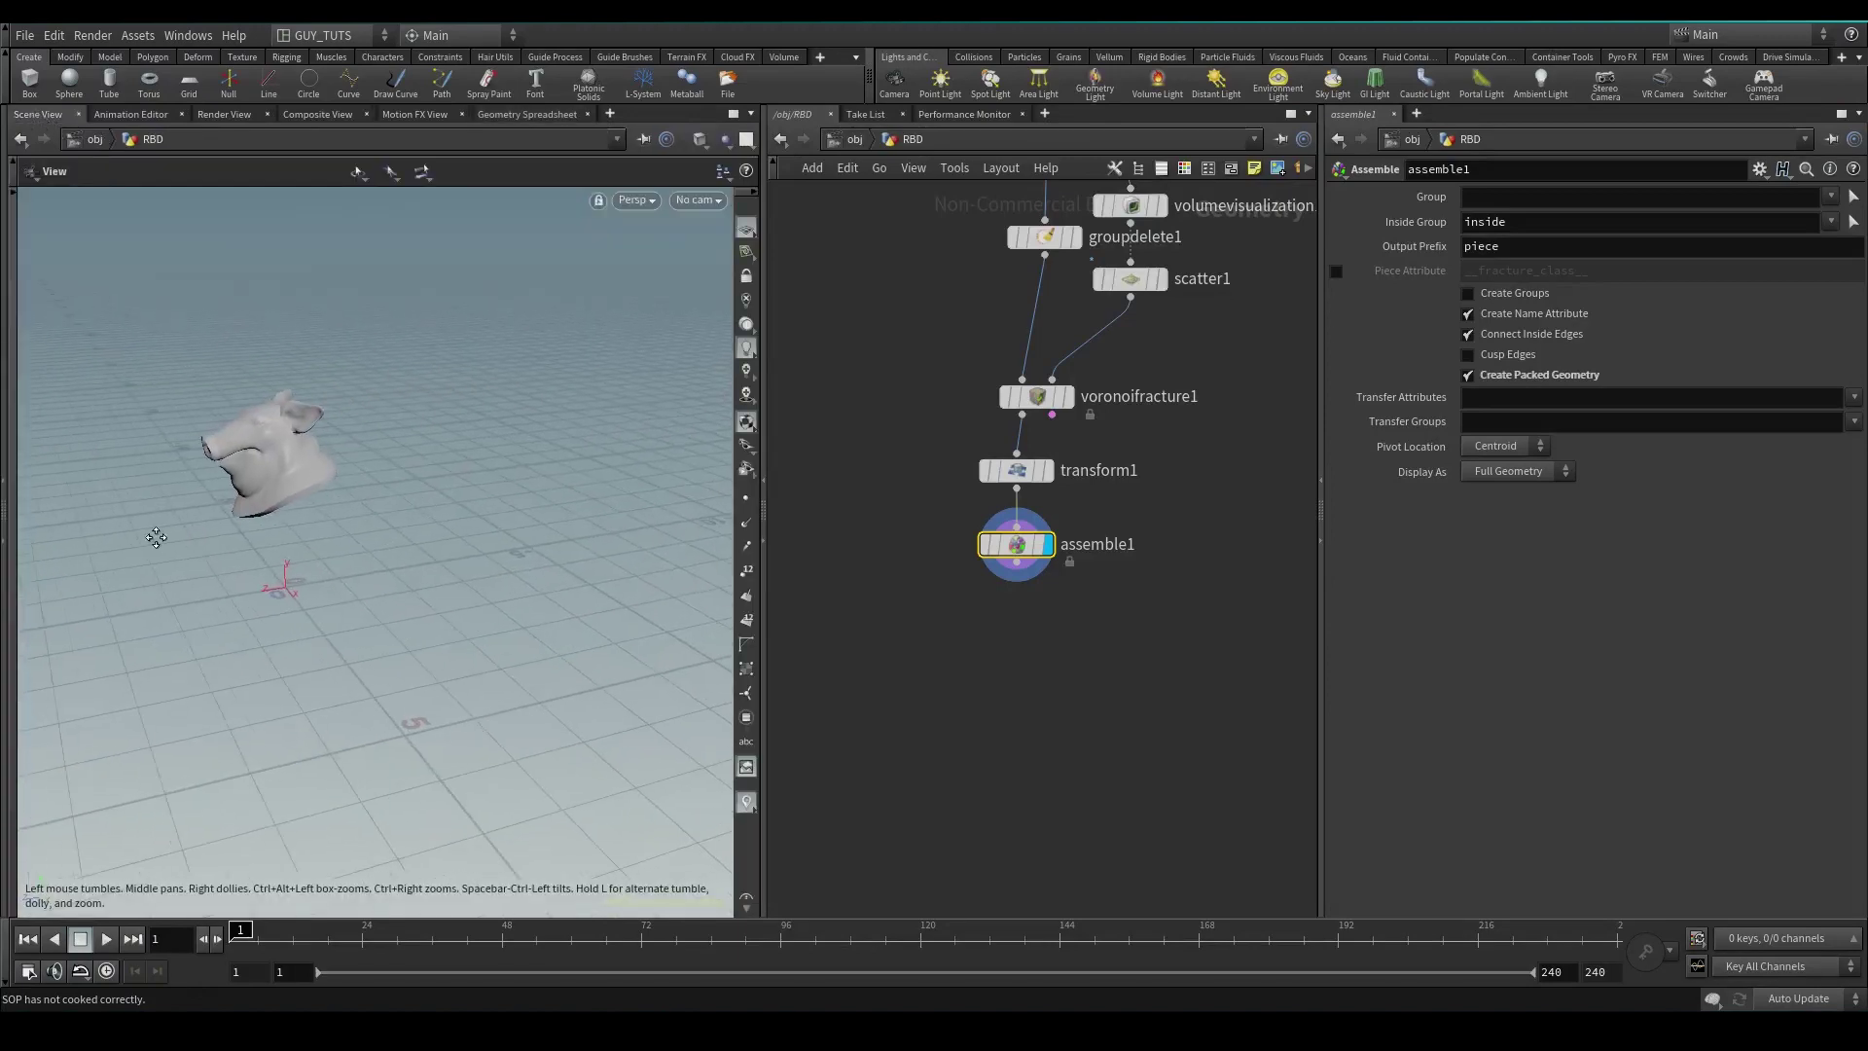
{"action": "right_click_drag", "start_coordinate": [154, 538], "coordinate": [429, 550]}
{"action": "left_click_drag", "start_coordinate": [429, 551], "coordinate": [458, 405]}
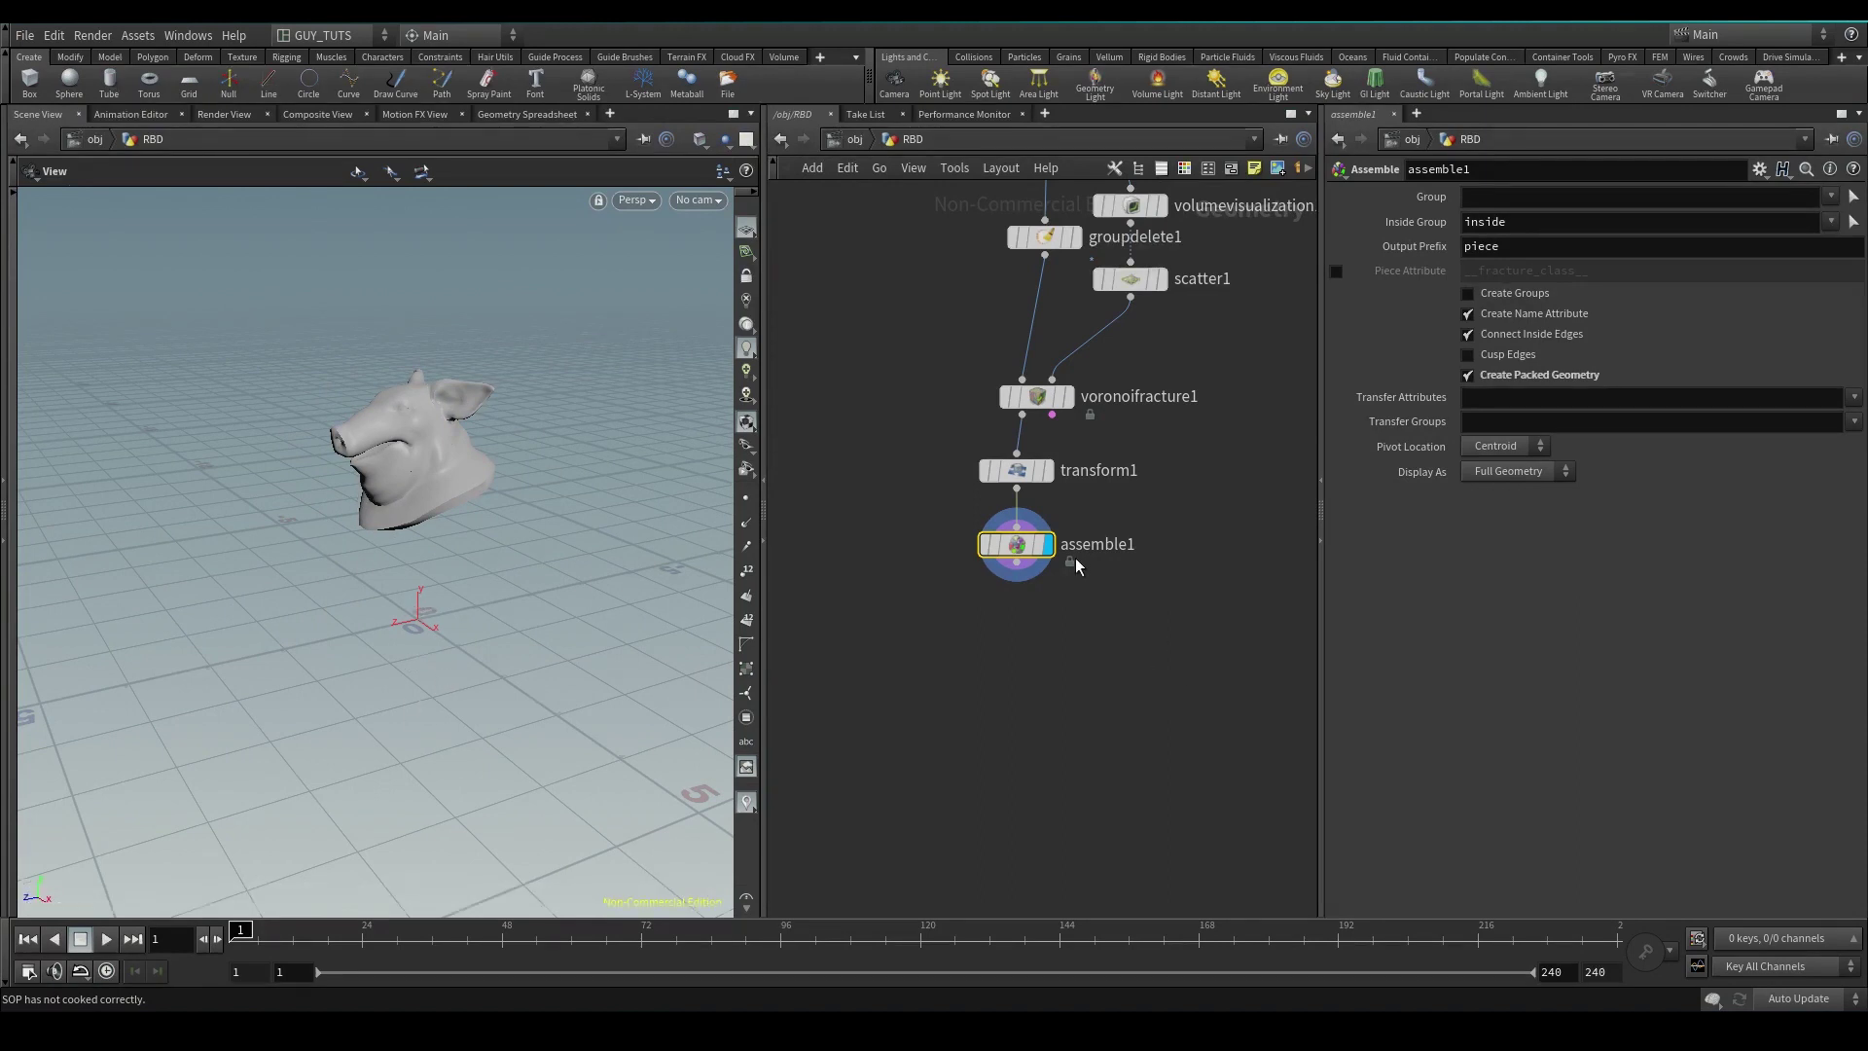
Rewire the Assemble node directly after the Voronoi Fracture with the Transform node below it, and display the Transform.
{"action": "left_click_drag", "start_coordinate": [1015, 550], "coordinate": [1015, 568]}
{"action": "right_click", "coordinate": [1014, 569]}
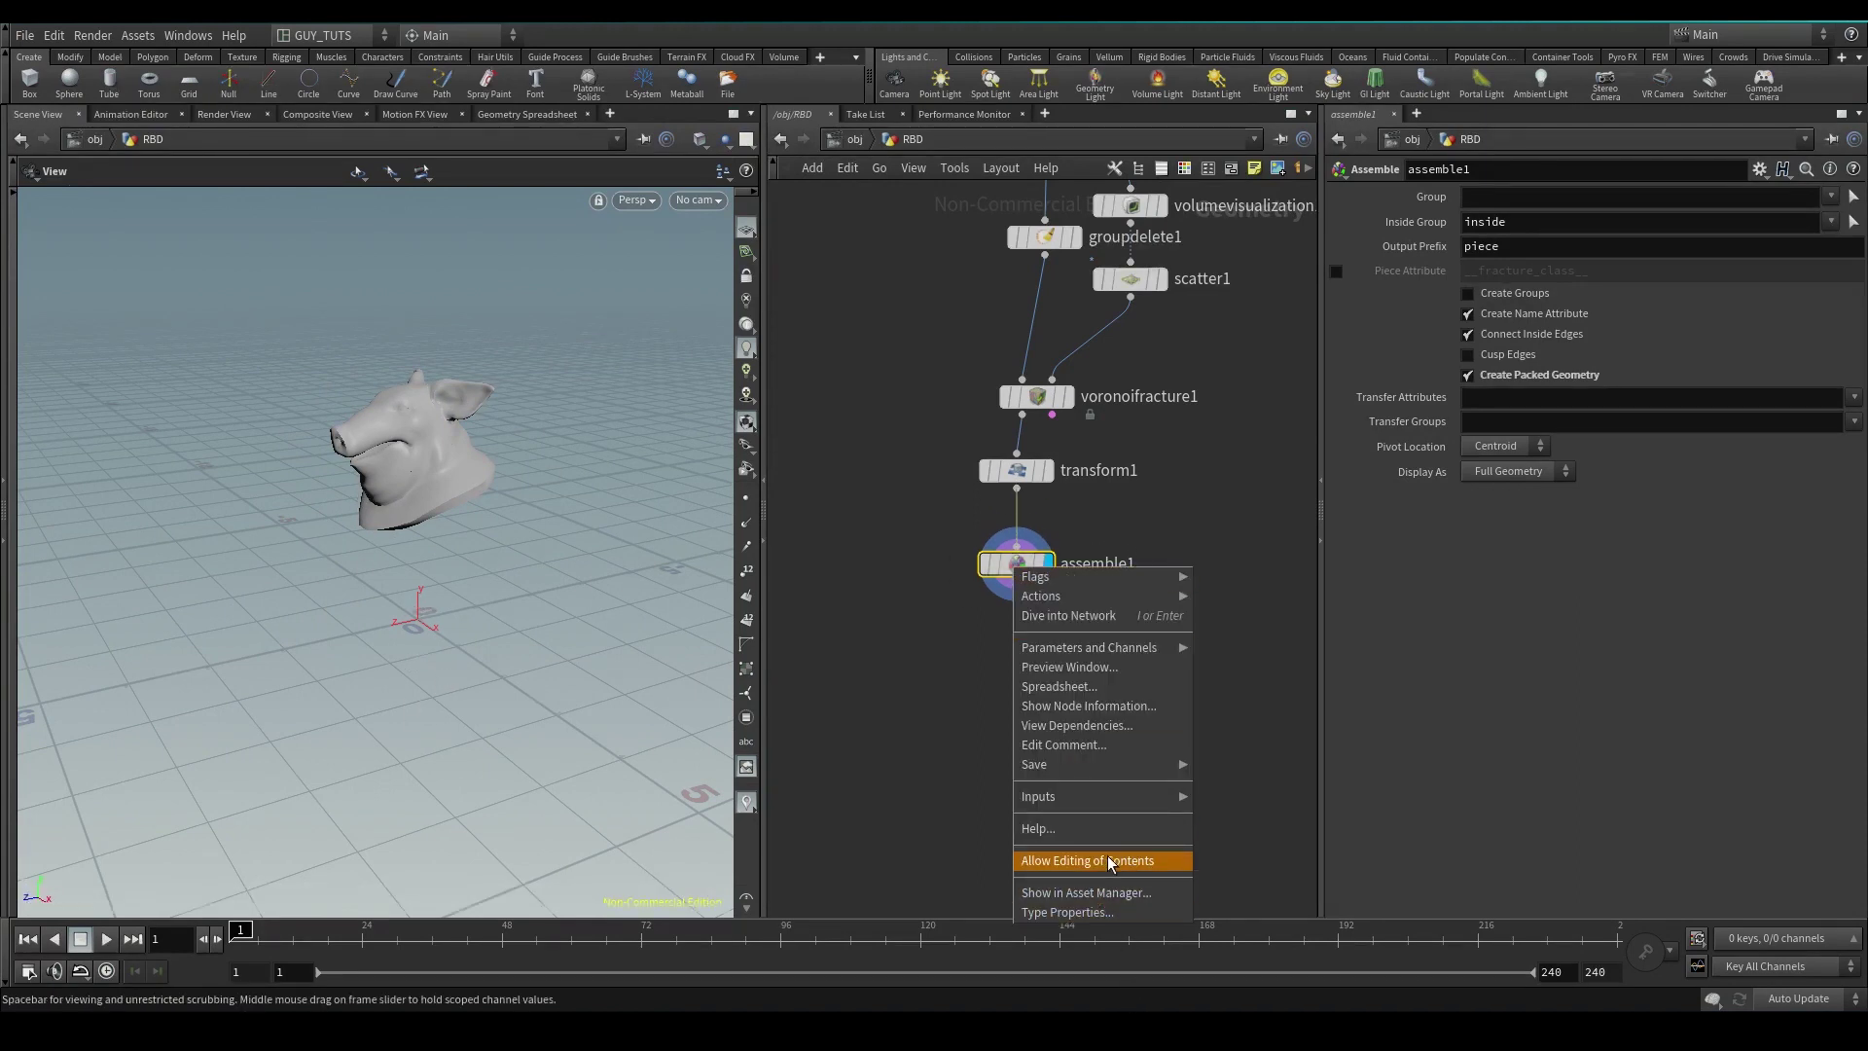
{"action": "left_click", "coordinate": [918, 584]}
{"action": "key", "text": "y"}
{"action": "left_click_drag", "start_coordinate": [951, 500], "coordinate": [1098, 526]}
{"action": "mouse_move", "coordinate": [1004, 428]}
{"action": "left_mouse_down"}
{"action": "mouse_move", "coordinate": [1038, 466]}
{"action": "mouse_move", "coordinate": [1023, 650]}
{"action": "left_mouse_up"}
{"action": "left_click_drag", "start_coordinate": [1017, 585], "coordinate": [1016, 626]}
{"action": "left_click_drag", "start_coordinate": [1020, 556], "coordinate": [1021, 492]}
{"action": "left_click_drag", "start_coordinate": [1022, 416], "coordinate": [1017, 484]}
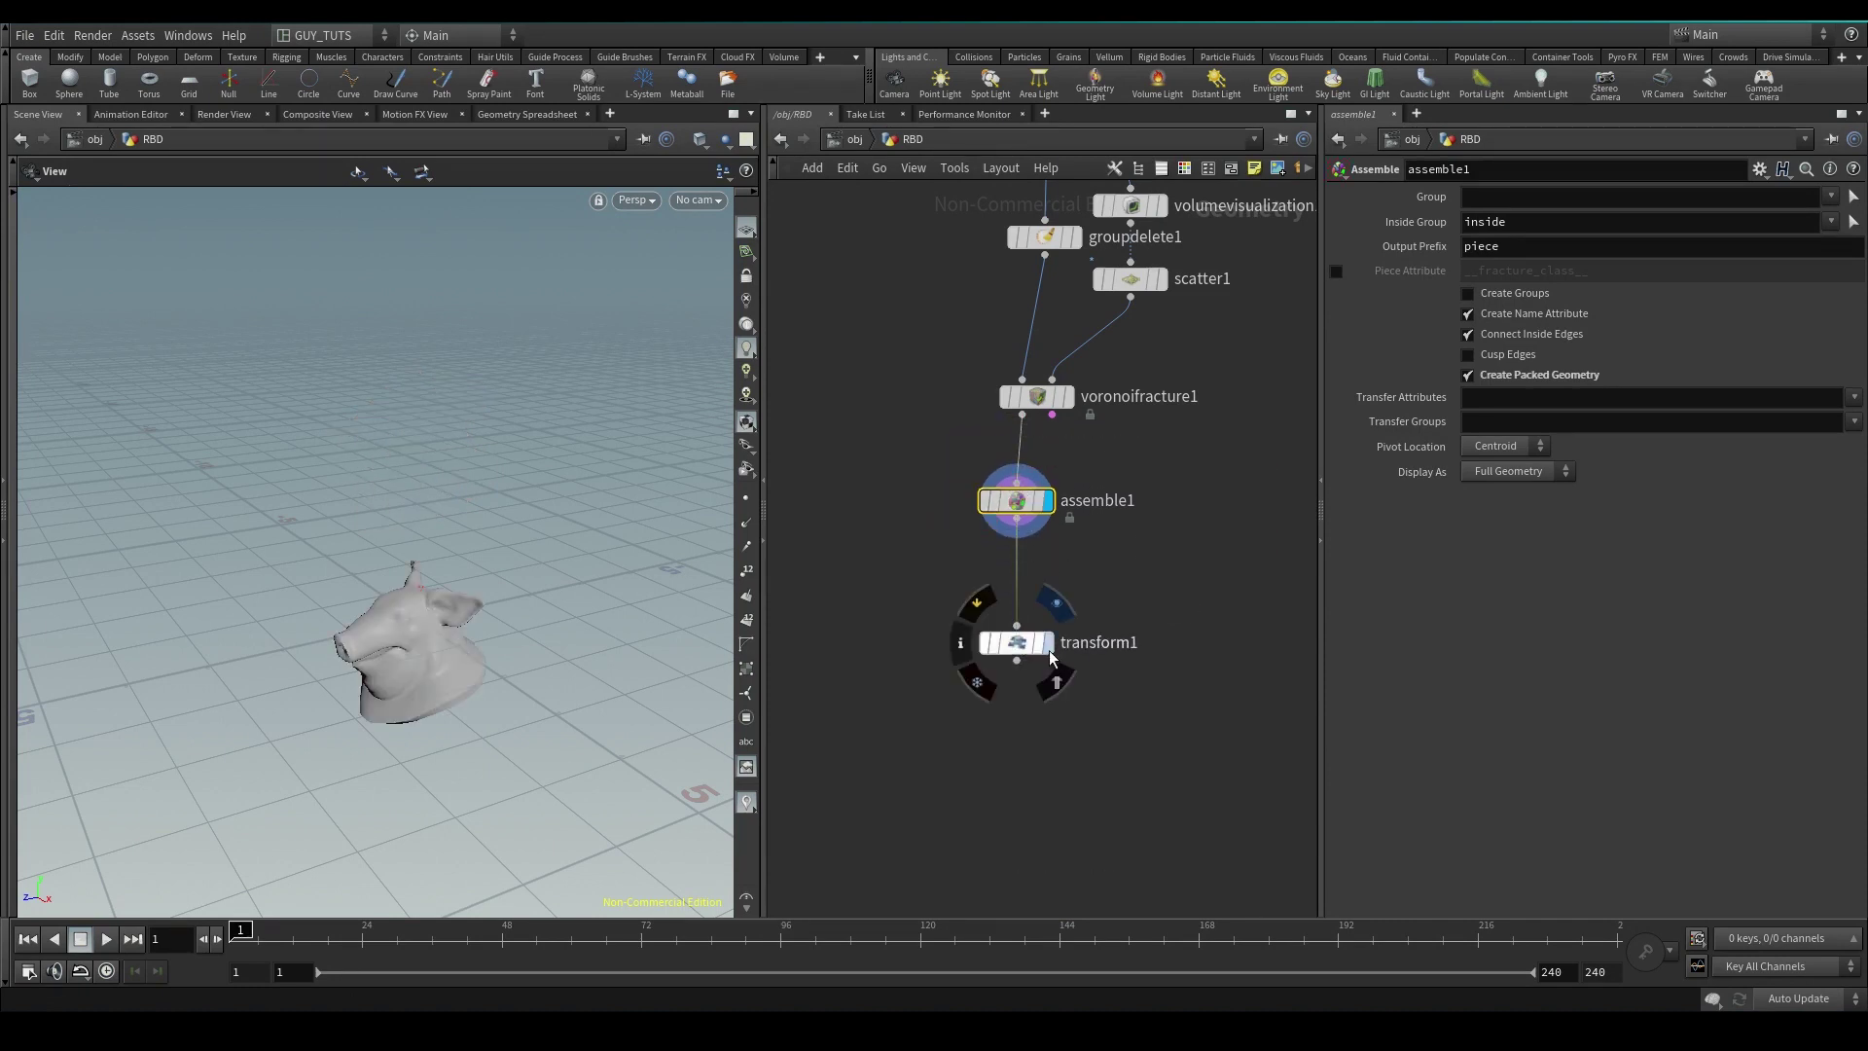
{"action": "left_click", "coordinate": [1048, 649]}
Rotate the pig head freehand with the Transform node's handles to about 26.3, -1.6 and 35.3 degrees.
{"action": "left_click_drag", "start_coordinate": [1116, 458], "coordinate": [930, 548]}
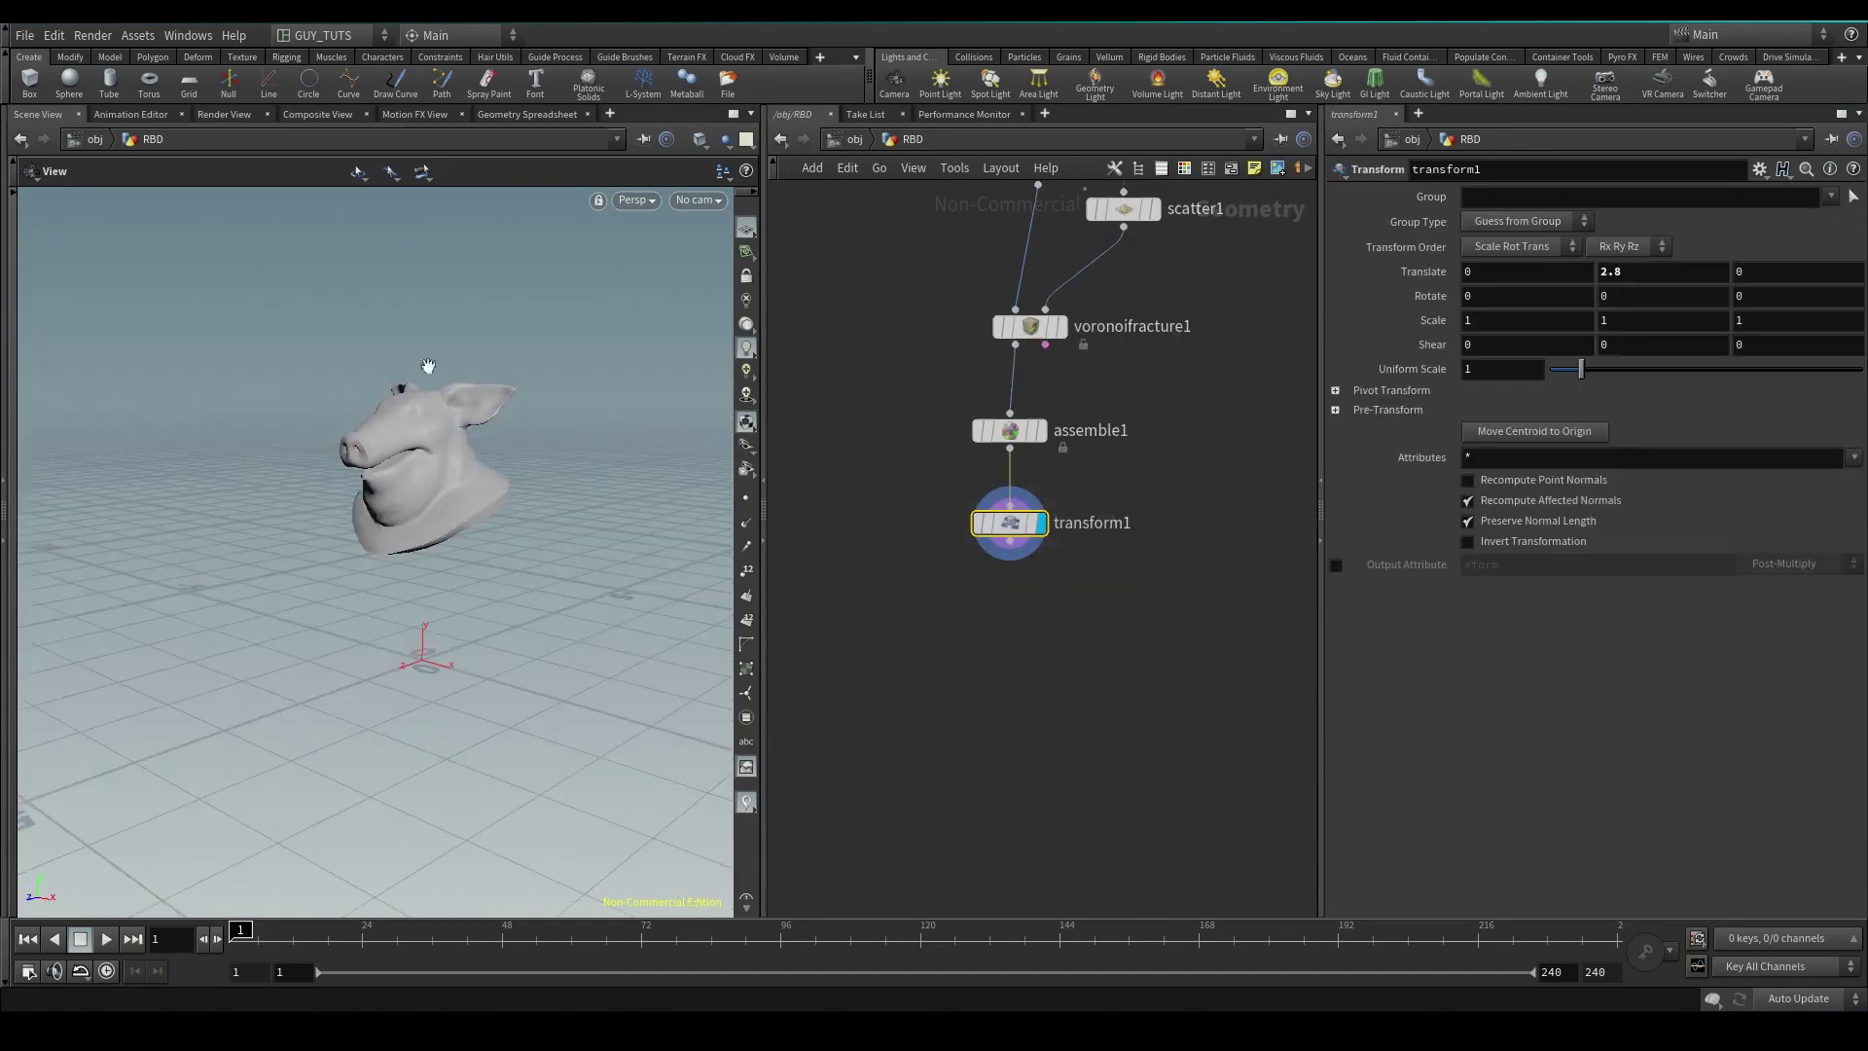
{"action": "key", "text": "Return"}
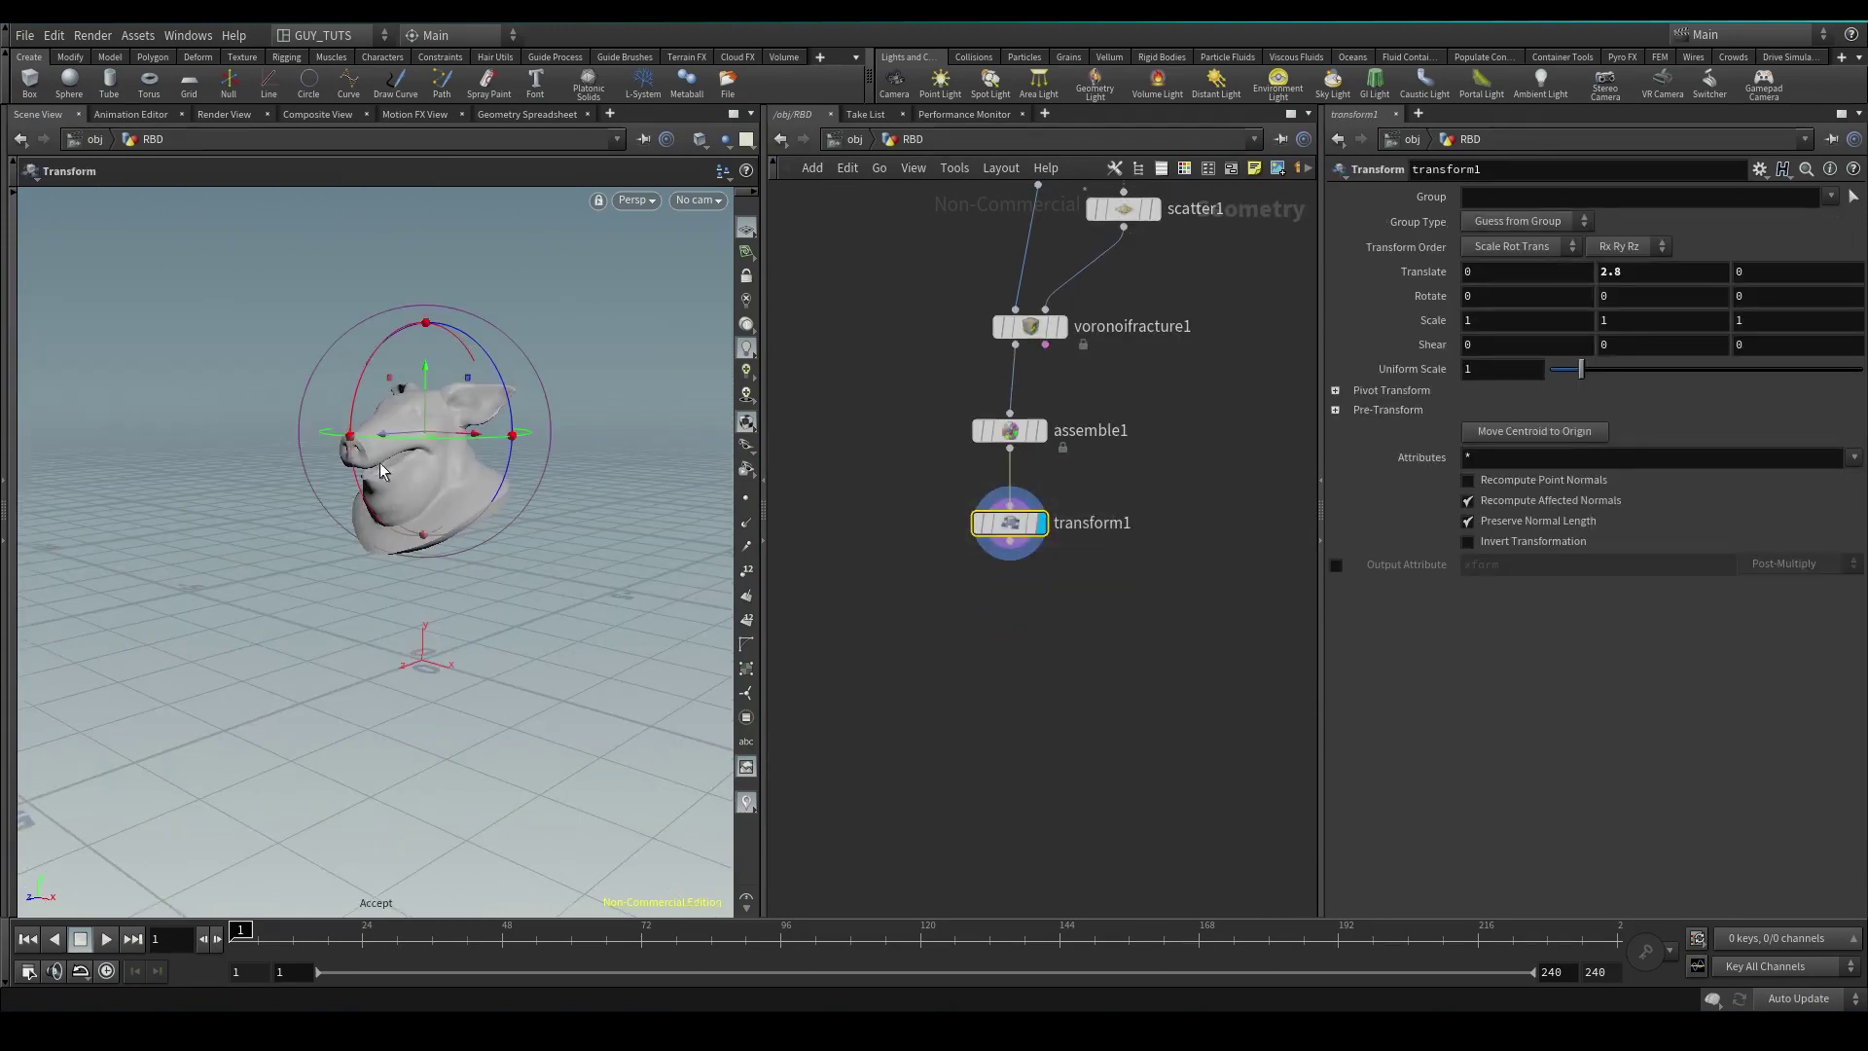
{"action": "left_click_drag", "start_coordinate": [379, 340], "coordinate": [487, 428]}
Add a DOP Network node and connect the Transform's output to its first input.
{"action": "key", "text": "Tab"}
{"action": "type", "text": "dop"}
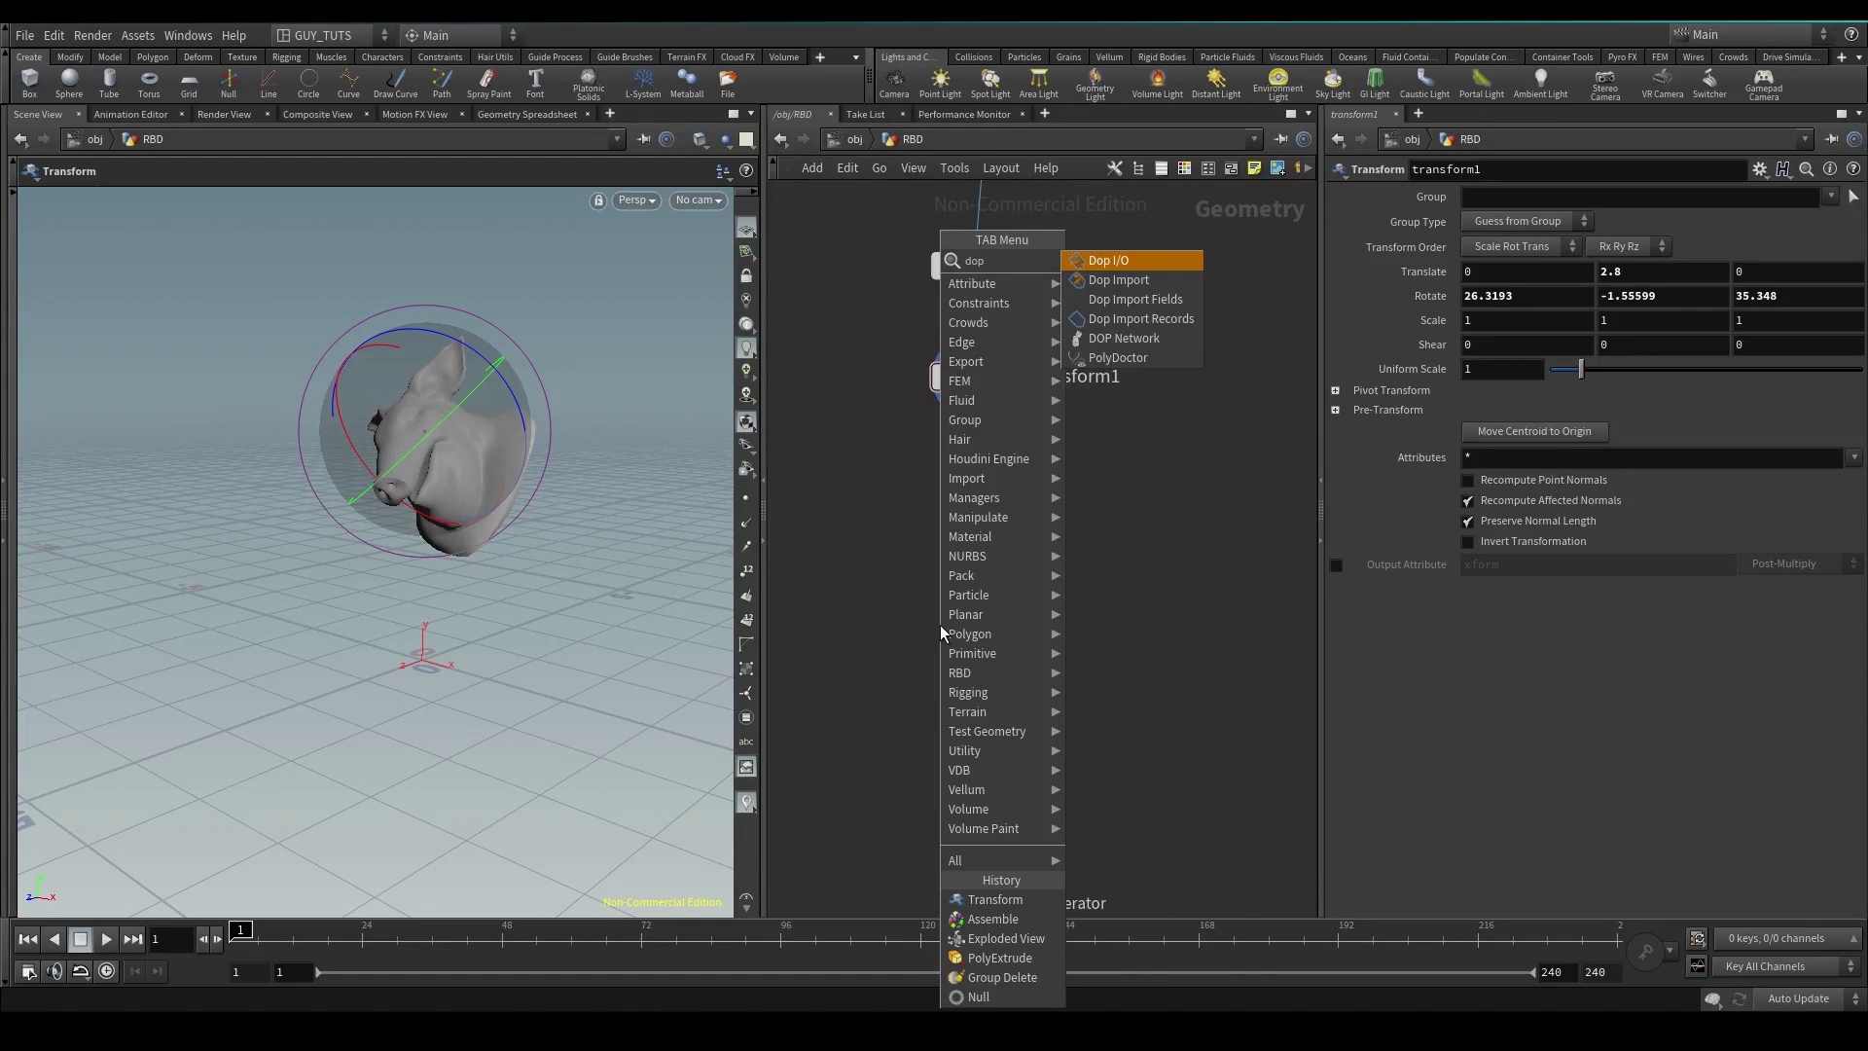
{"action": "type", "text": "n"}
{"action": "key", "text": "Return"}
{"action": "left_click", "coordinate": [940, 624]}
{"action": "left_click_drag", "start_coordinate": [978, 399], "coordinate": [897, 575]}
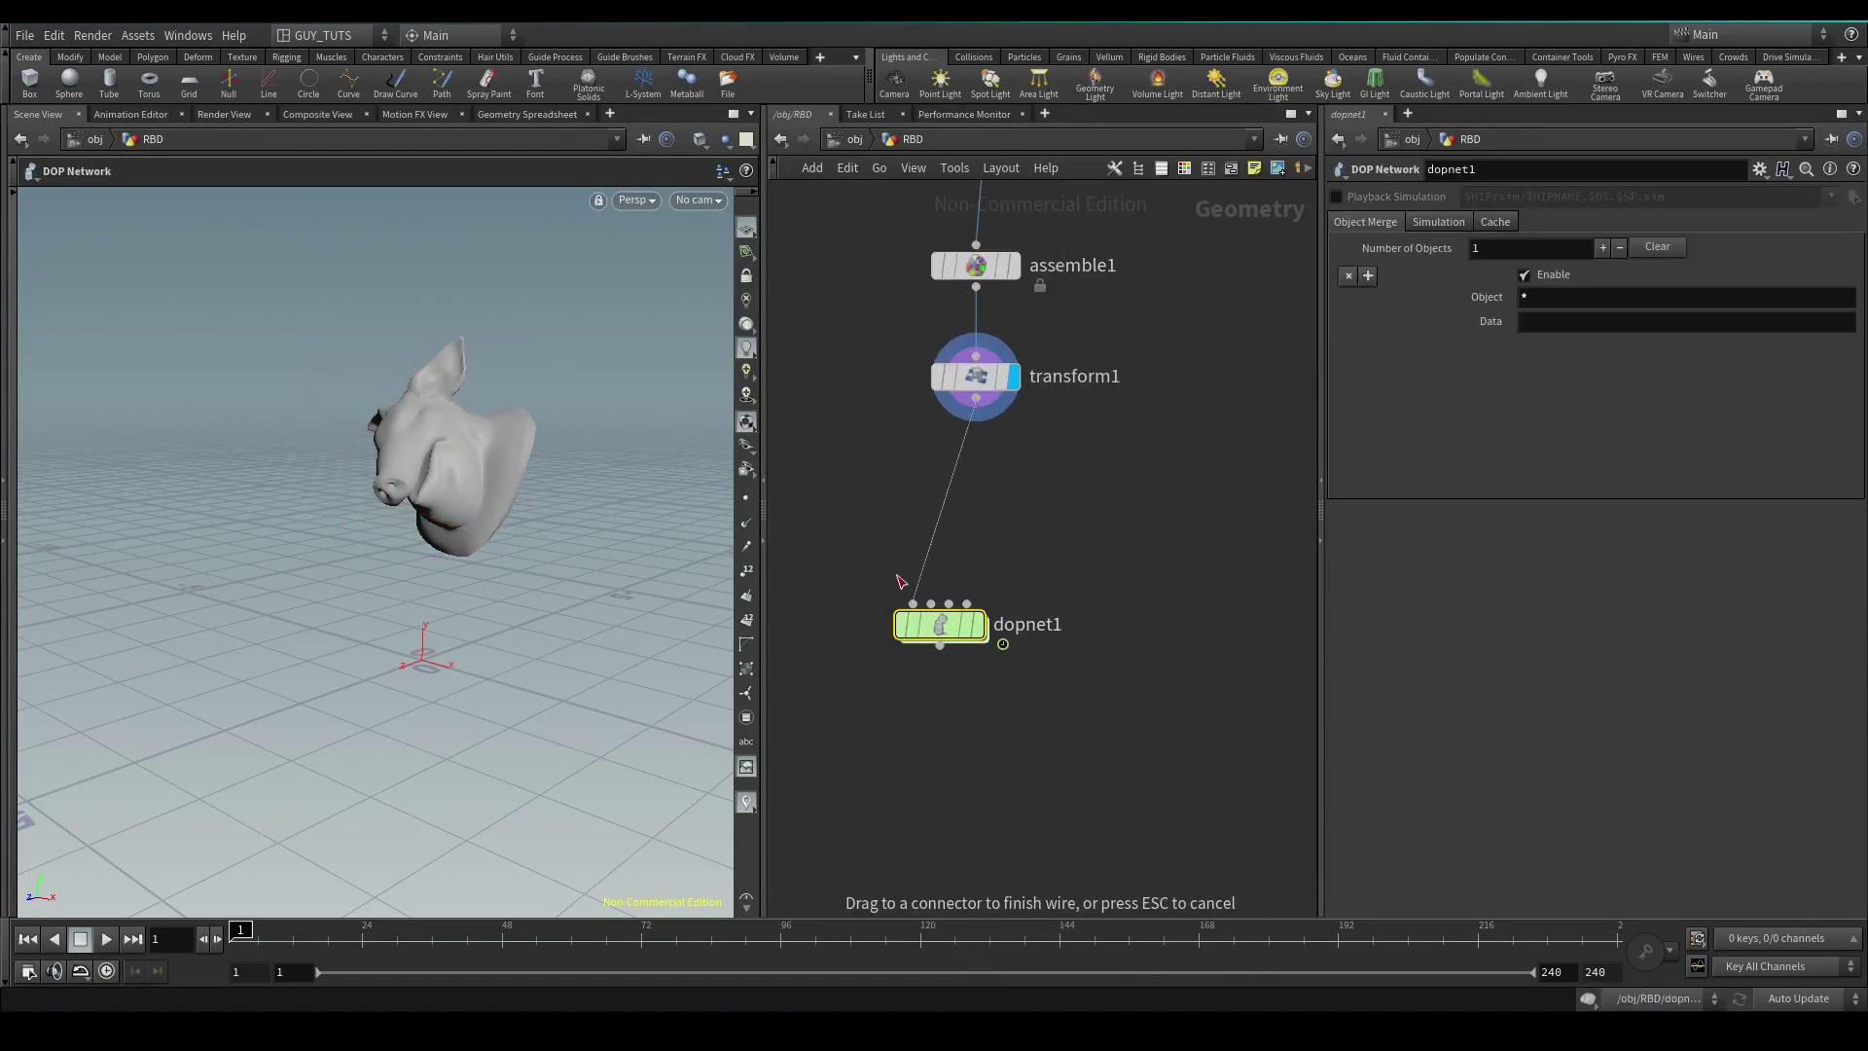
{"action": "left_click", "coordinate": [915, 605]}
Enter the DOP Network and add an RBD Packed Object node above the output node.
{"action": "double_click", "coordinate": [942, 634]}
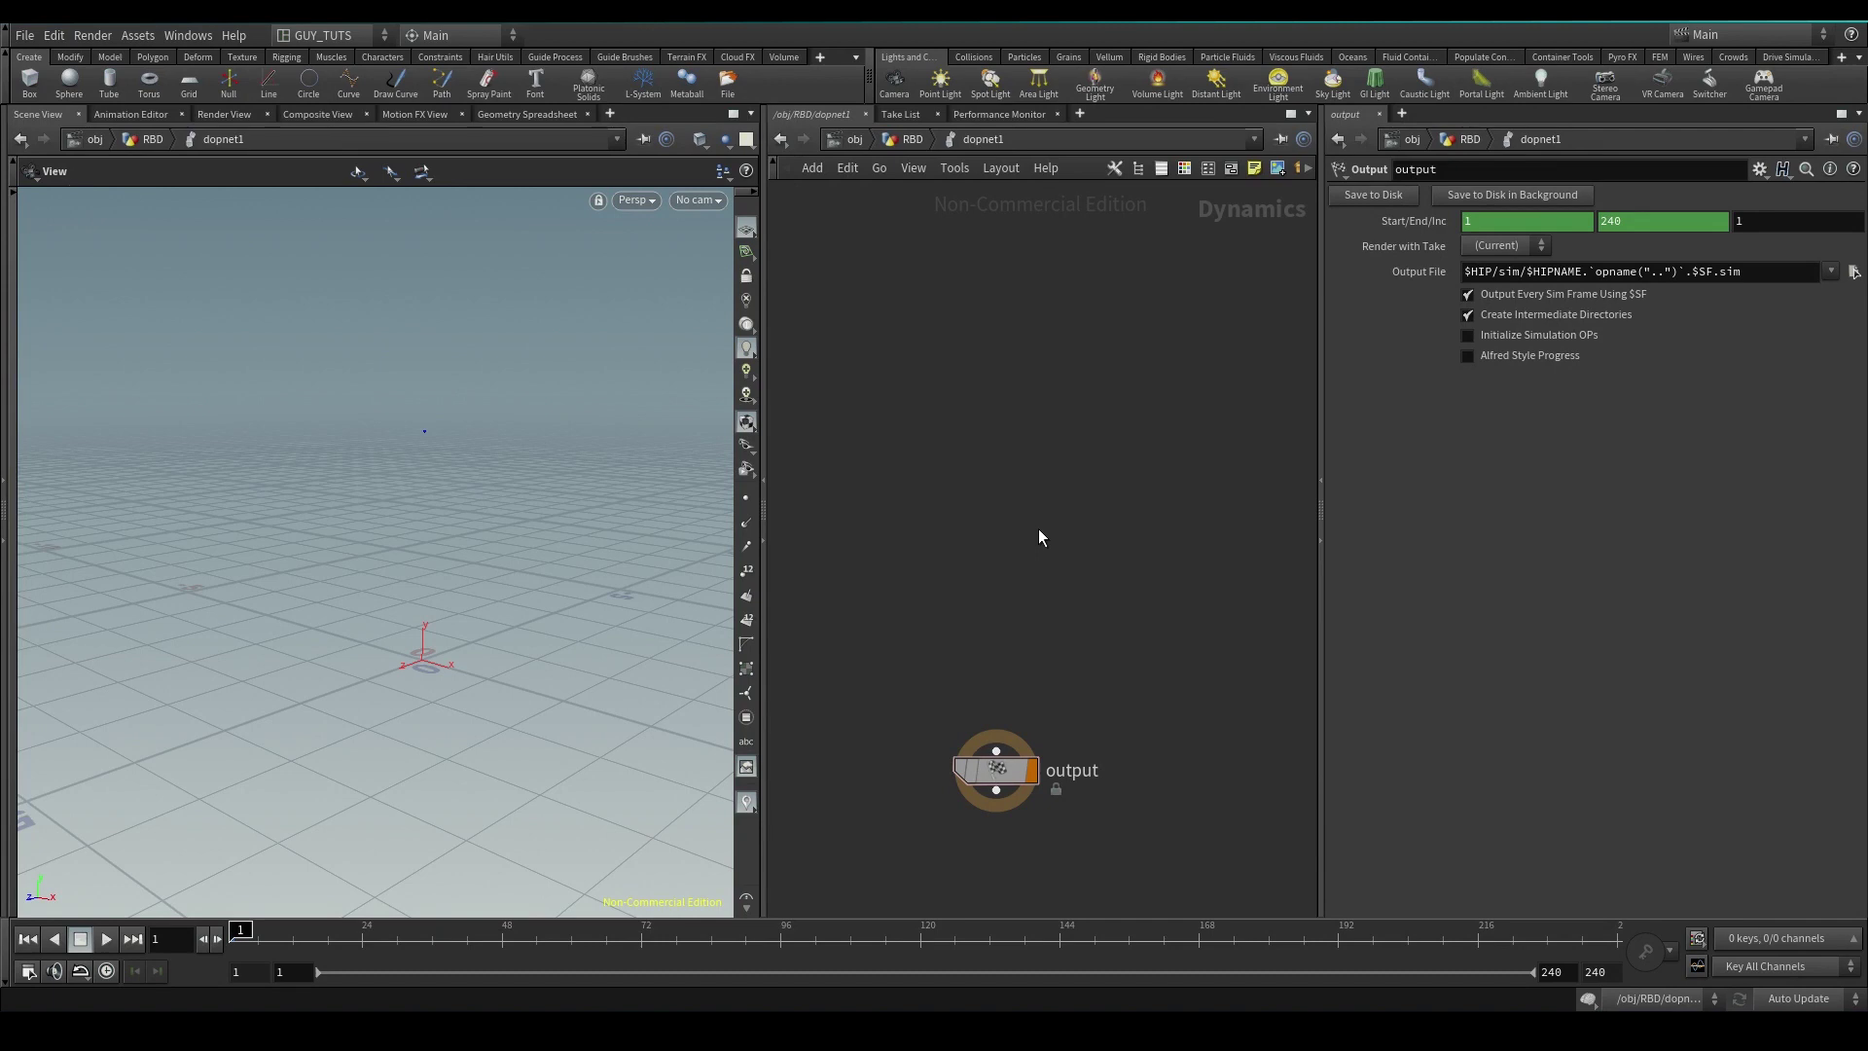
{"action": "key", "text": "Tab"}
{"action": "key", "text": "Return"}
{"action": "left_click", "coordinate": [978, 470]}
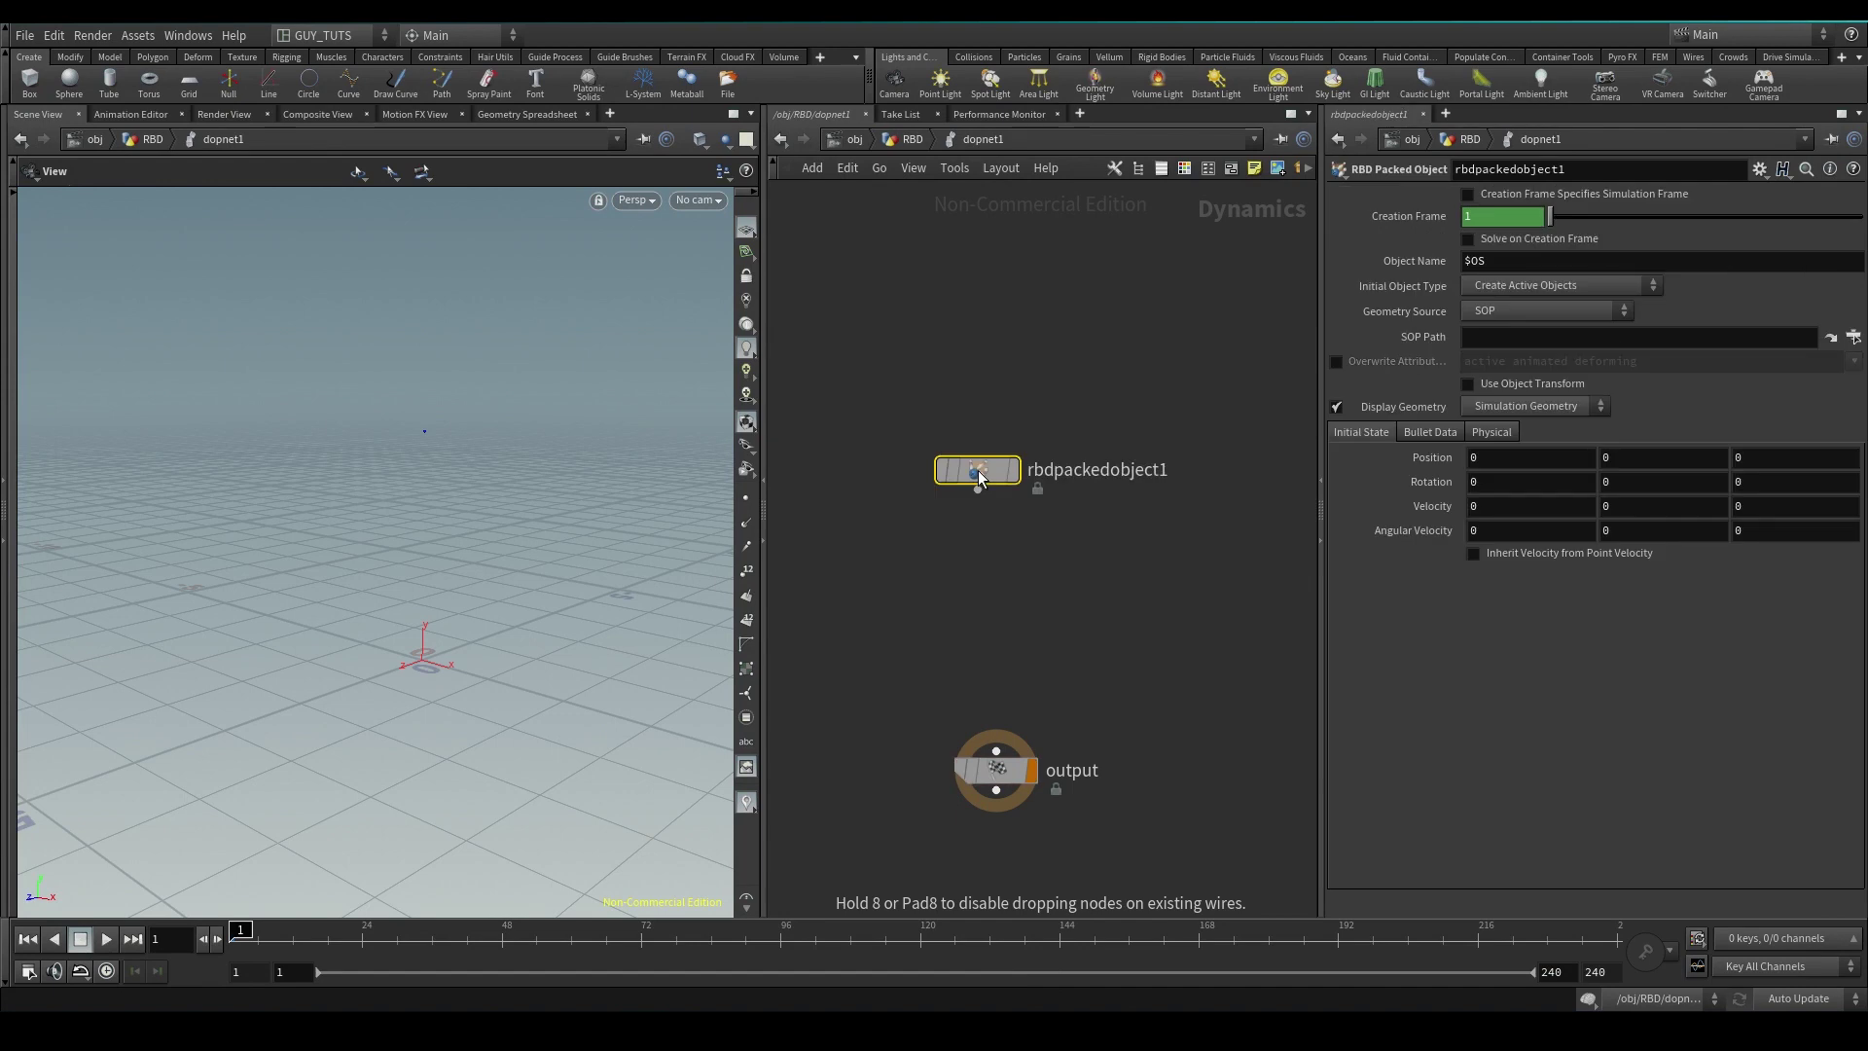
{"action": "left_click", "coordinate": [1160, 57]}
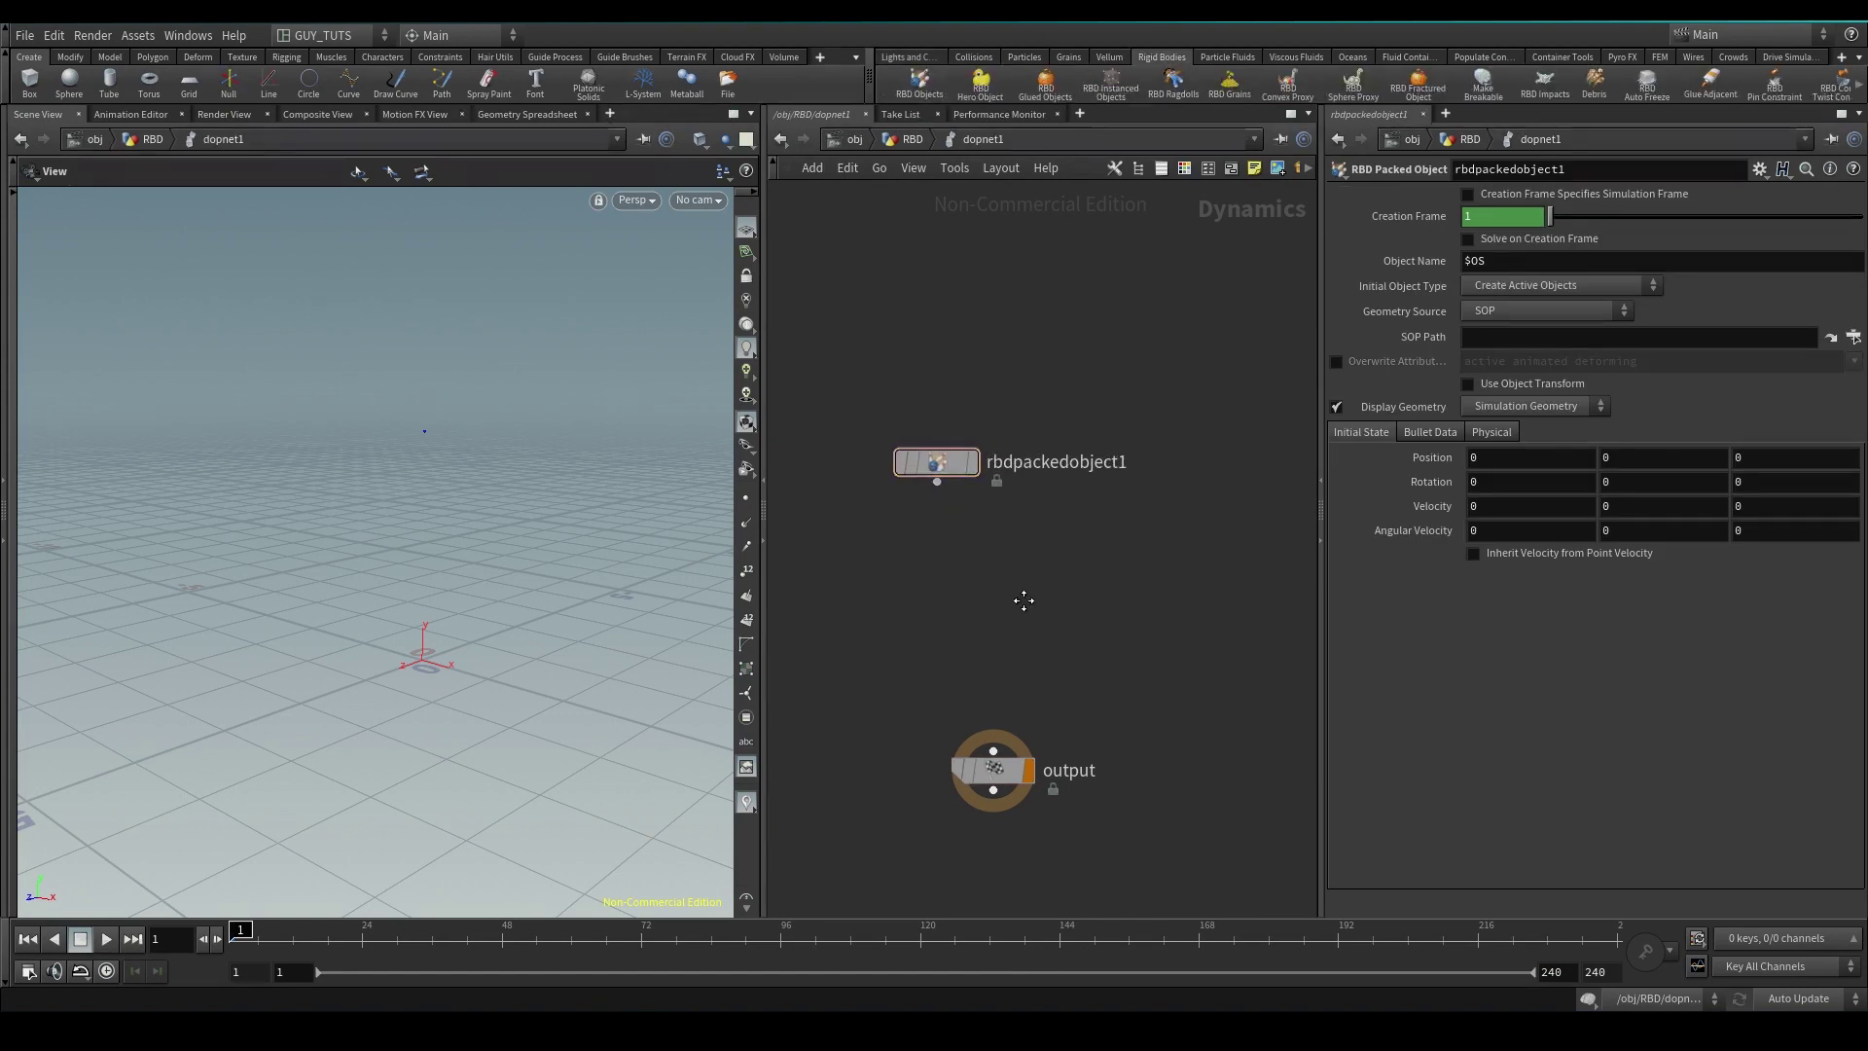
{"action": "middle_click_drag", "start_coordinate": [1024, 600], "coordinate": [1043, 603]}
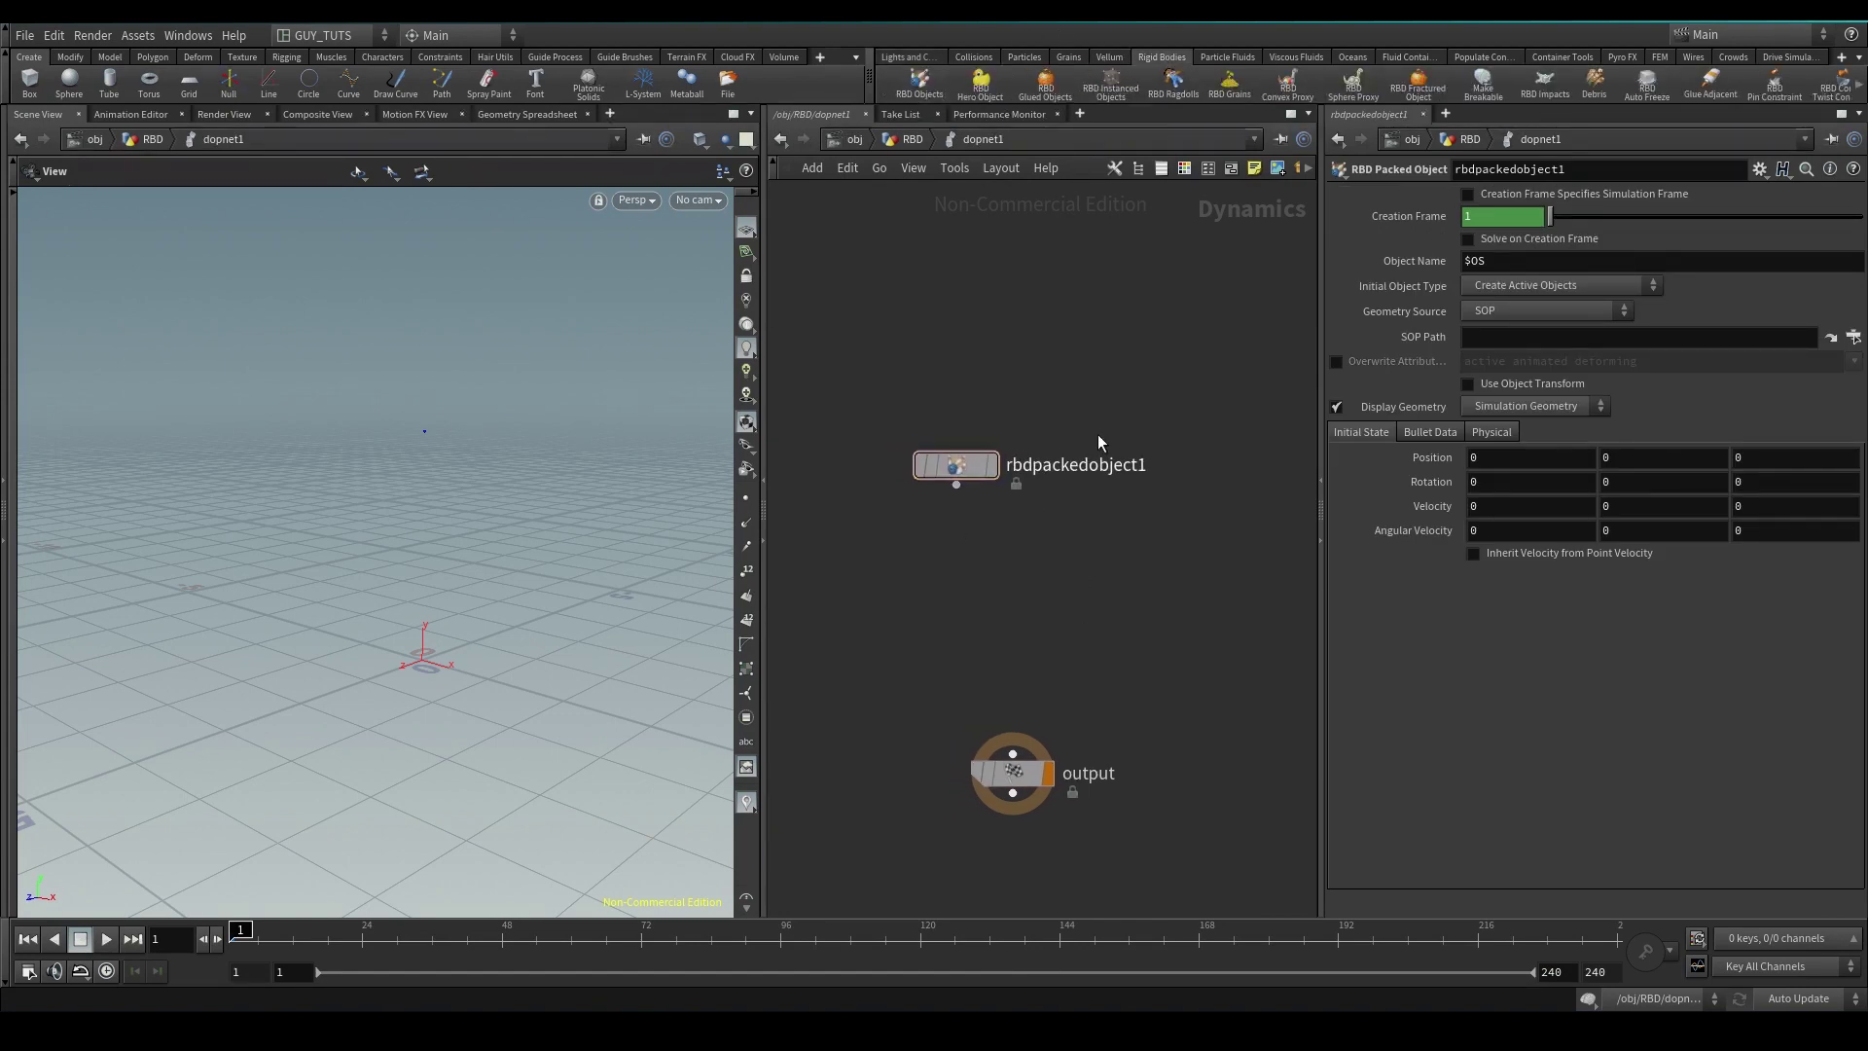
Set the RBD Packed Object's Geometry Source to First Context Geometry and review its Bullet Data settings.
{"action": "left_click", "coordinate": [1502, 311]}
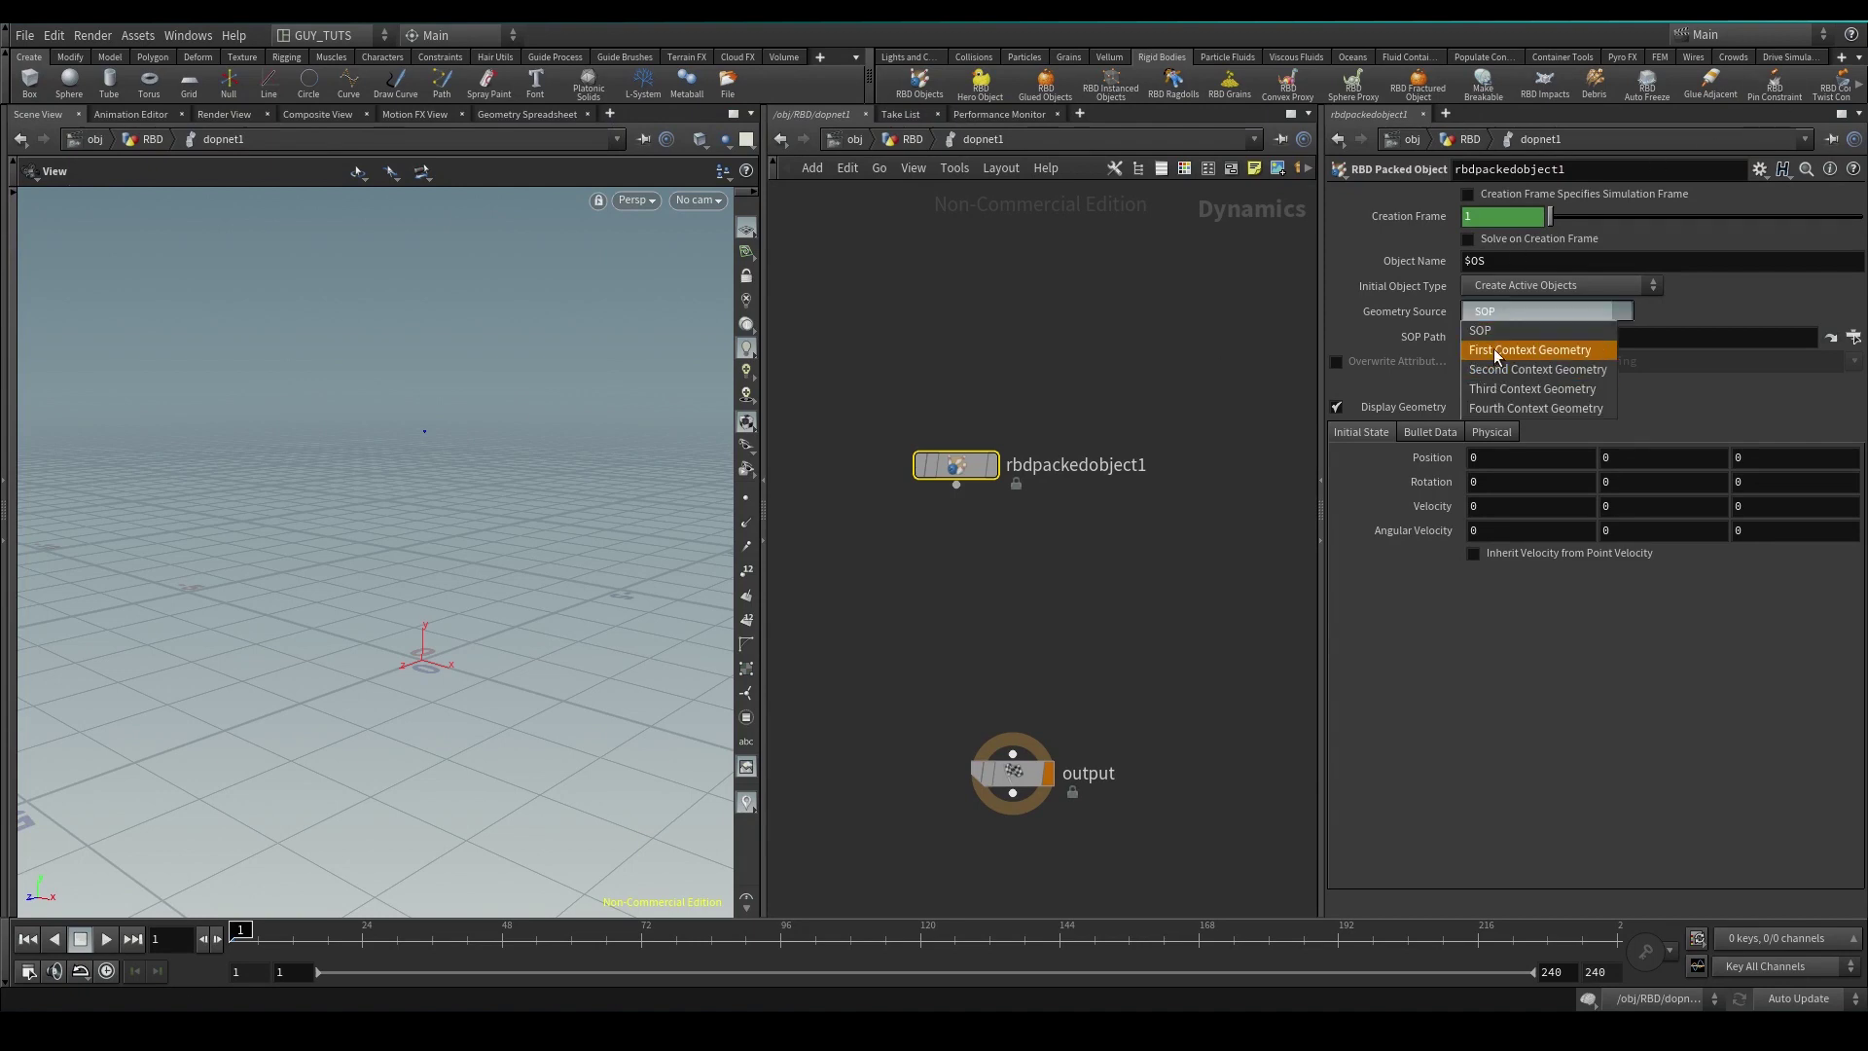
{"action": "left_click", "coordinate": [1550, 352]}
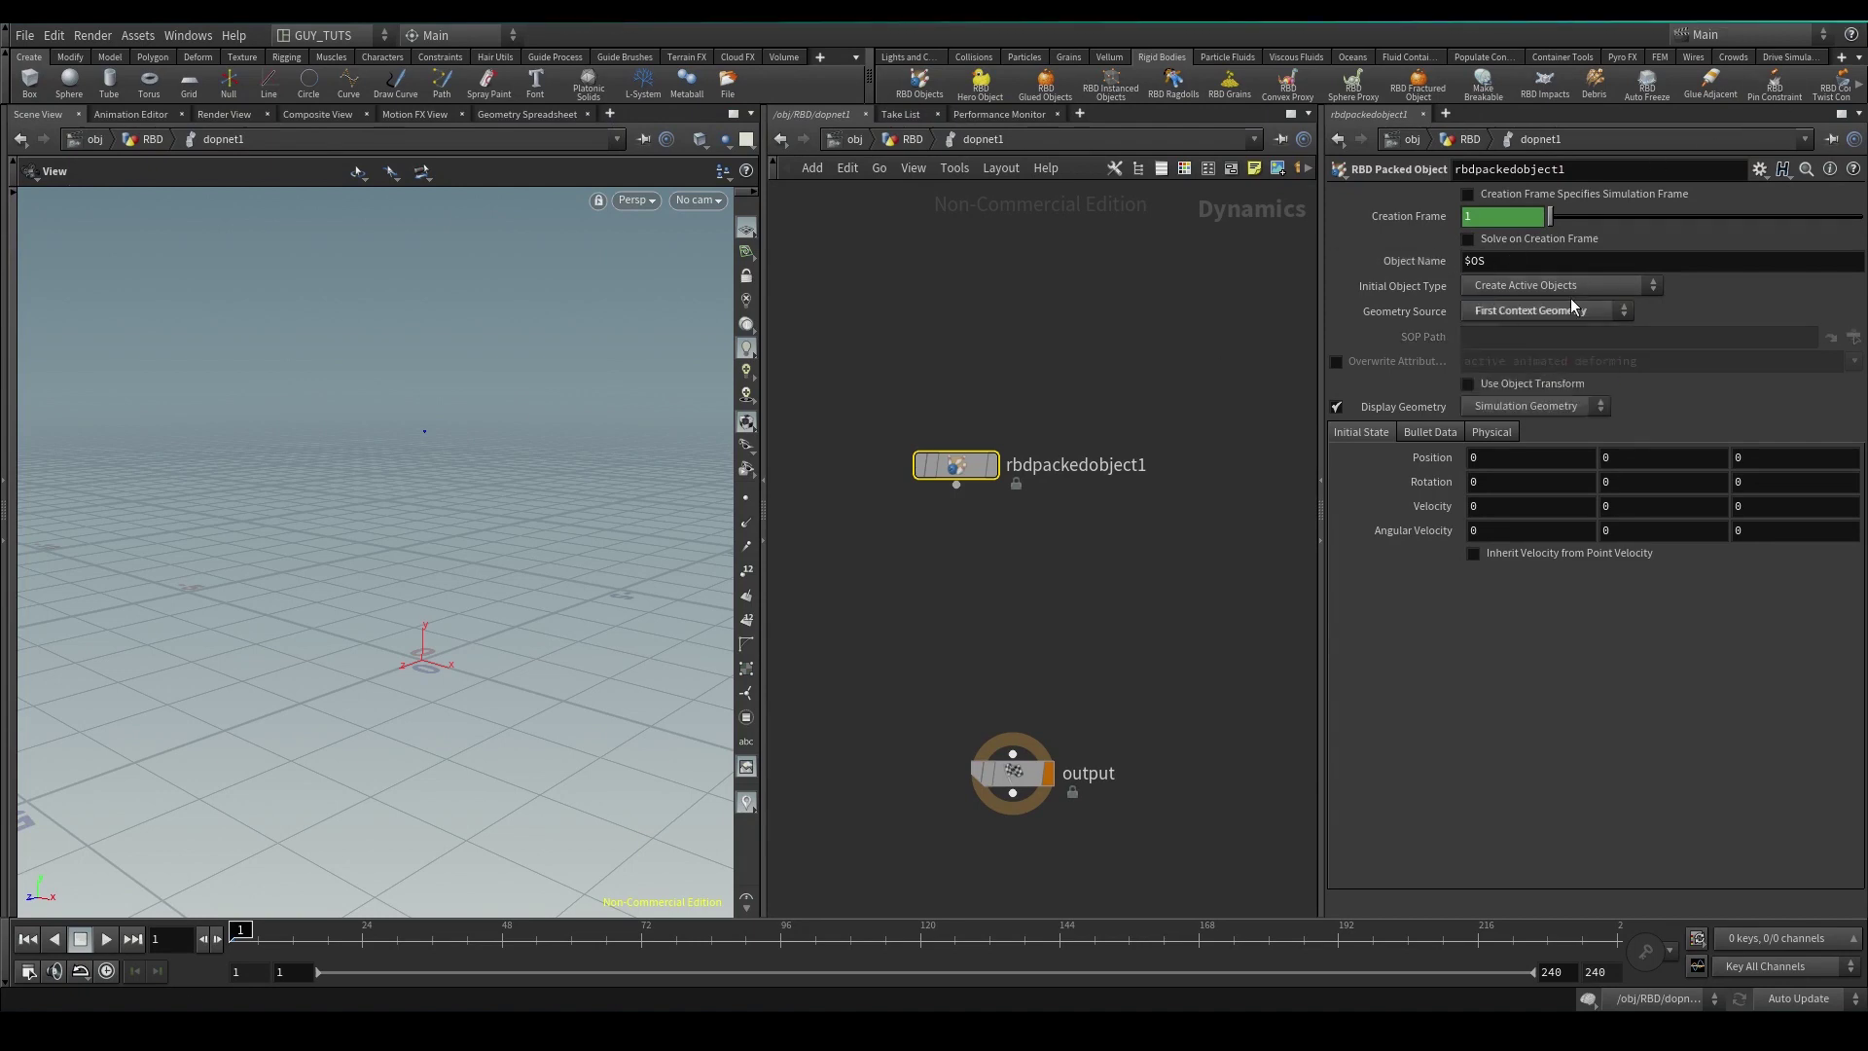
{"action": "left_click", "coordinate": [1513, 434]}
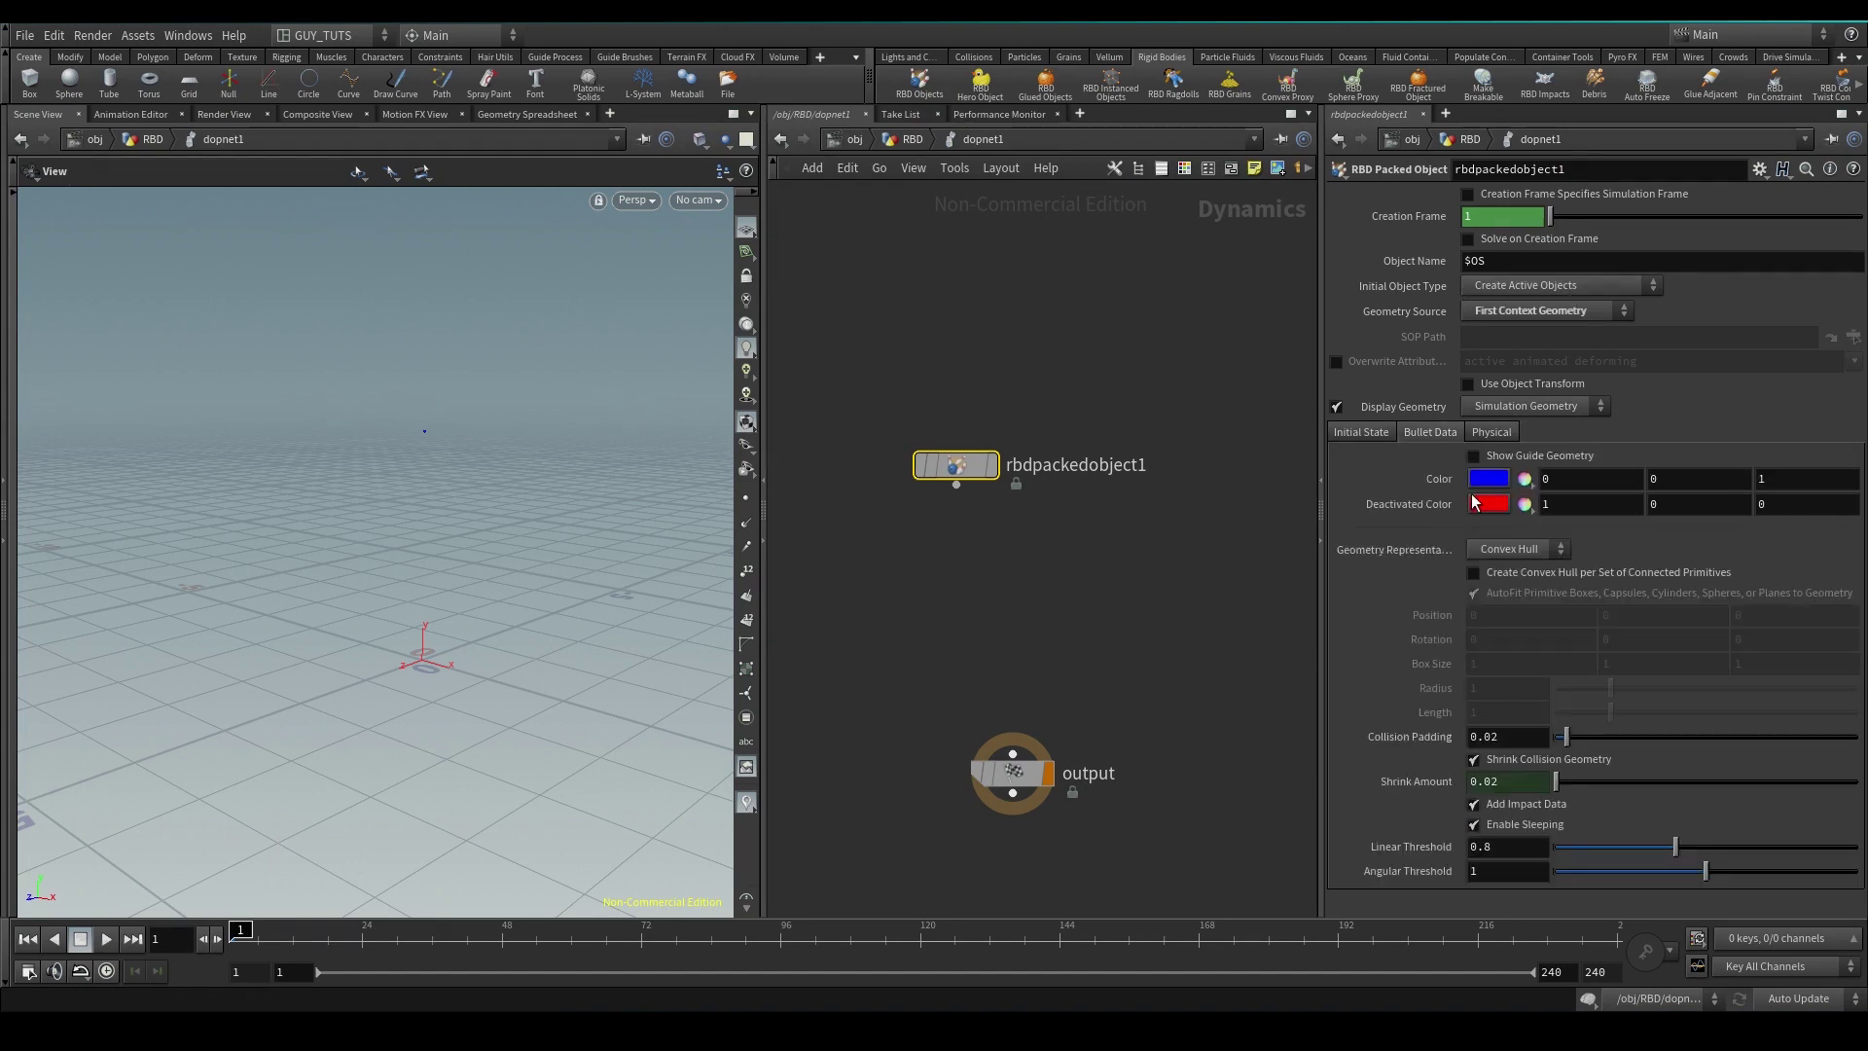
{"action": "left_click", "coordinate": [1362, 432]}
Add a Rigid Body Solver node between the RBD Packed Object and the output node, without wiring it.
{"action": "middle_click_drag", "start_coordinate": [1014, 622], "coordinate": [956, 569]}
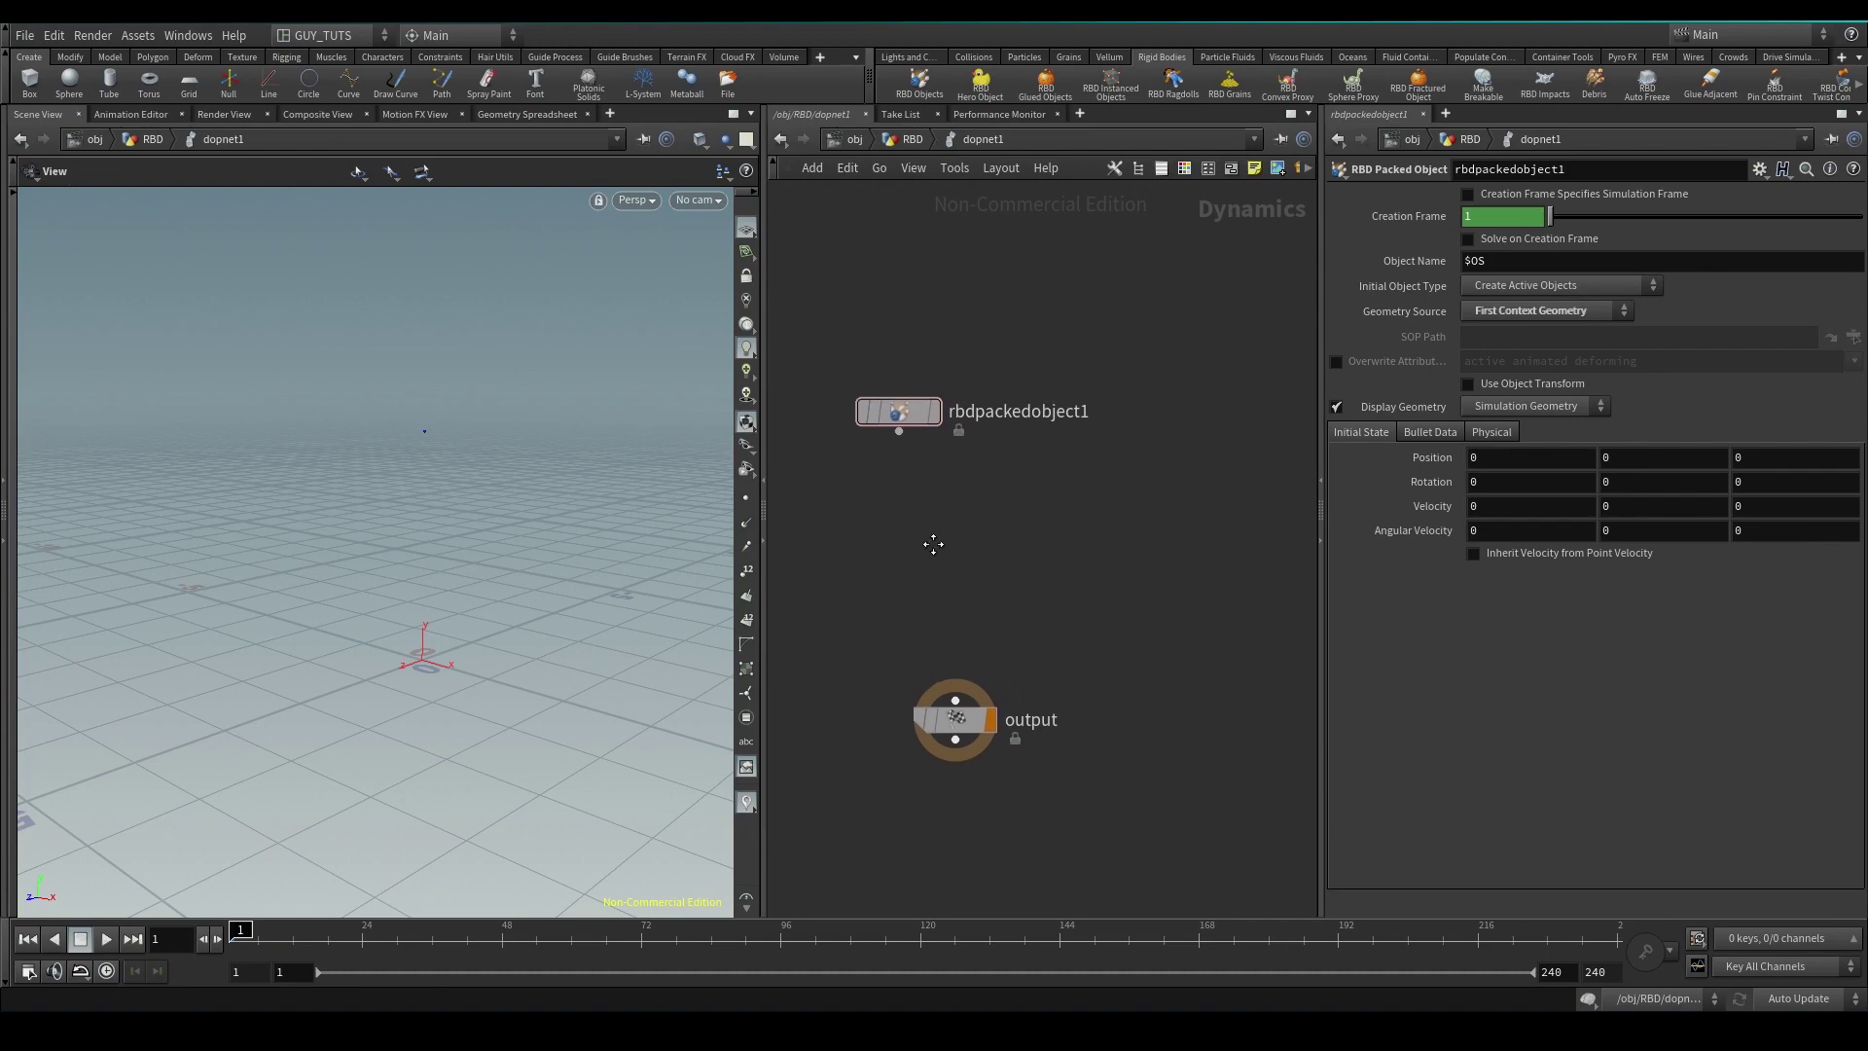
{"action": "key", "text": "Tab"}
{"action": "type", "text": "rig"}
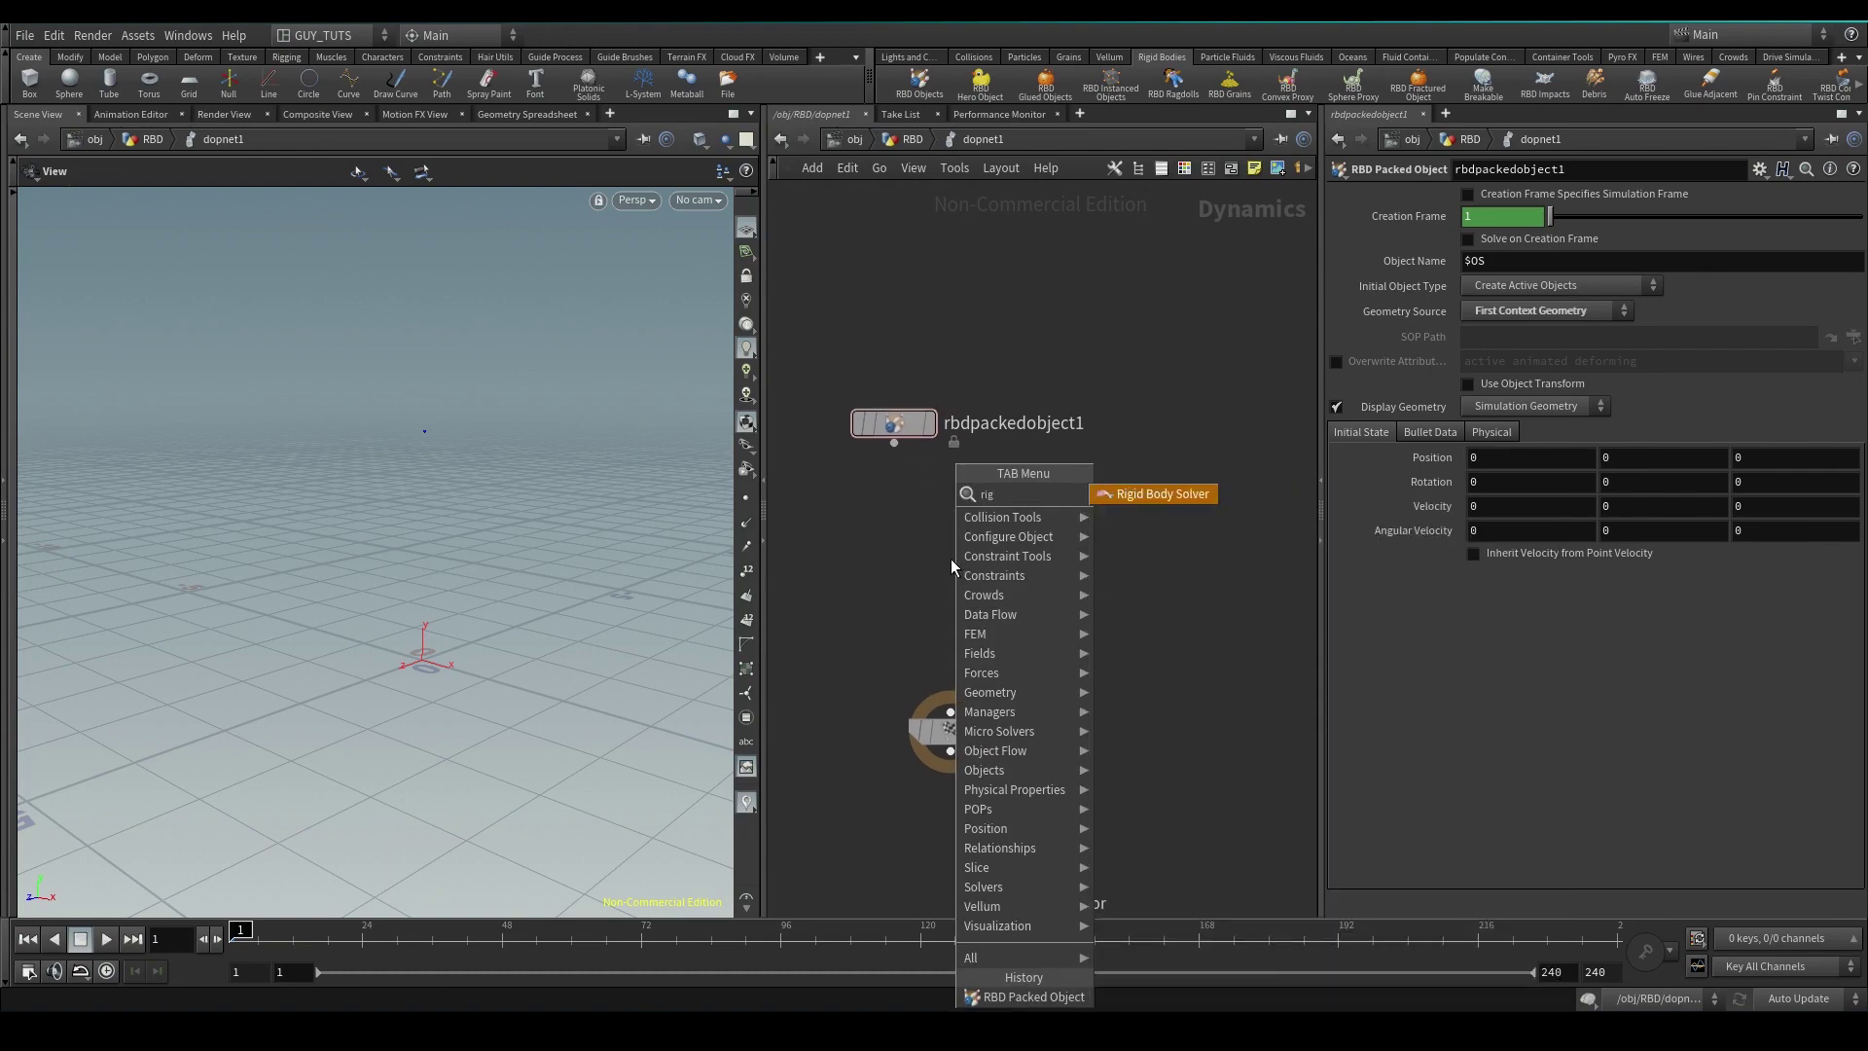
{"action": "key", "text": "Return"}
{"action": "left_click", "coordinate": [948, 557]}
Add a Bullet Solver node and place it just above the Rigid Body Solver.
{"action": "key", "text": "Tab"}
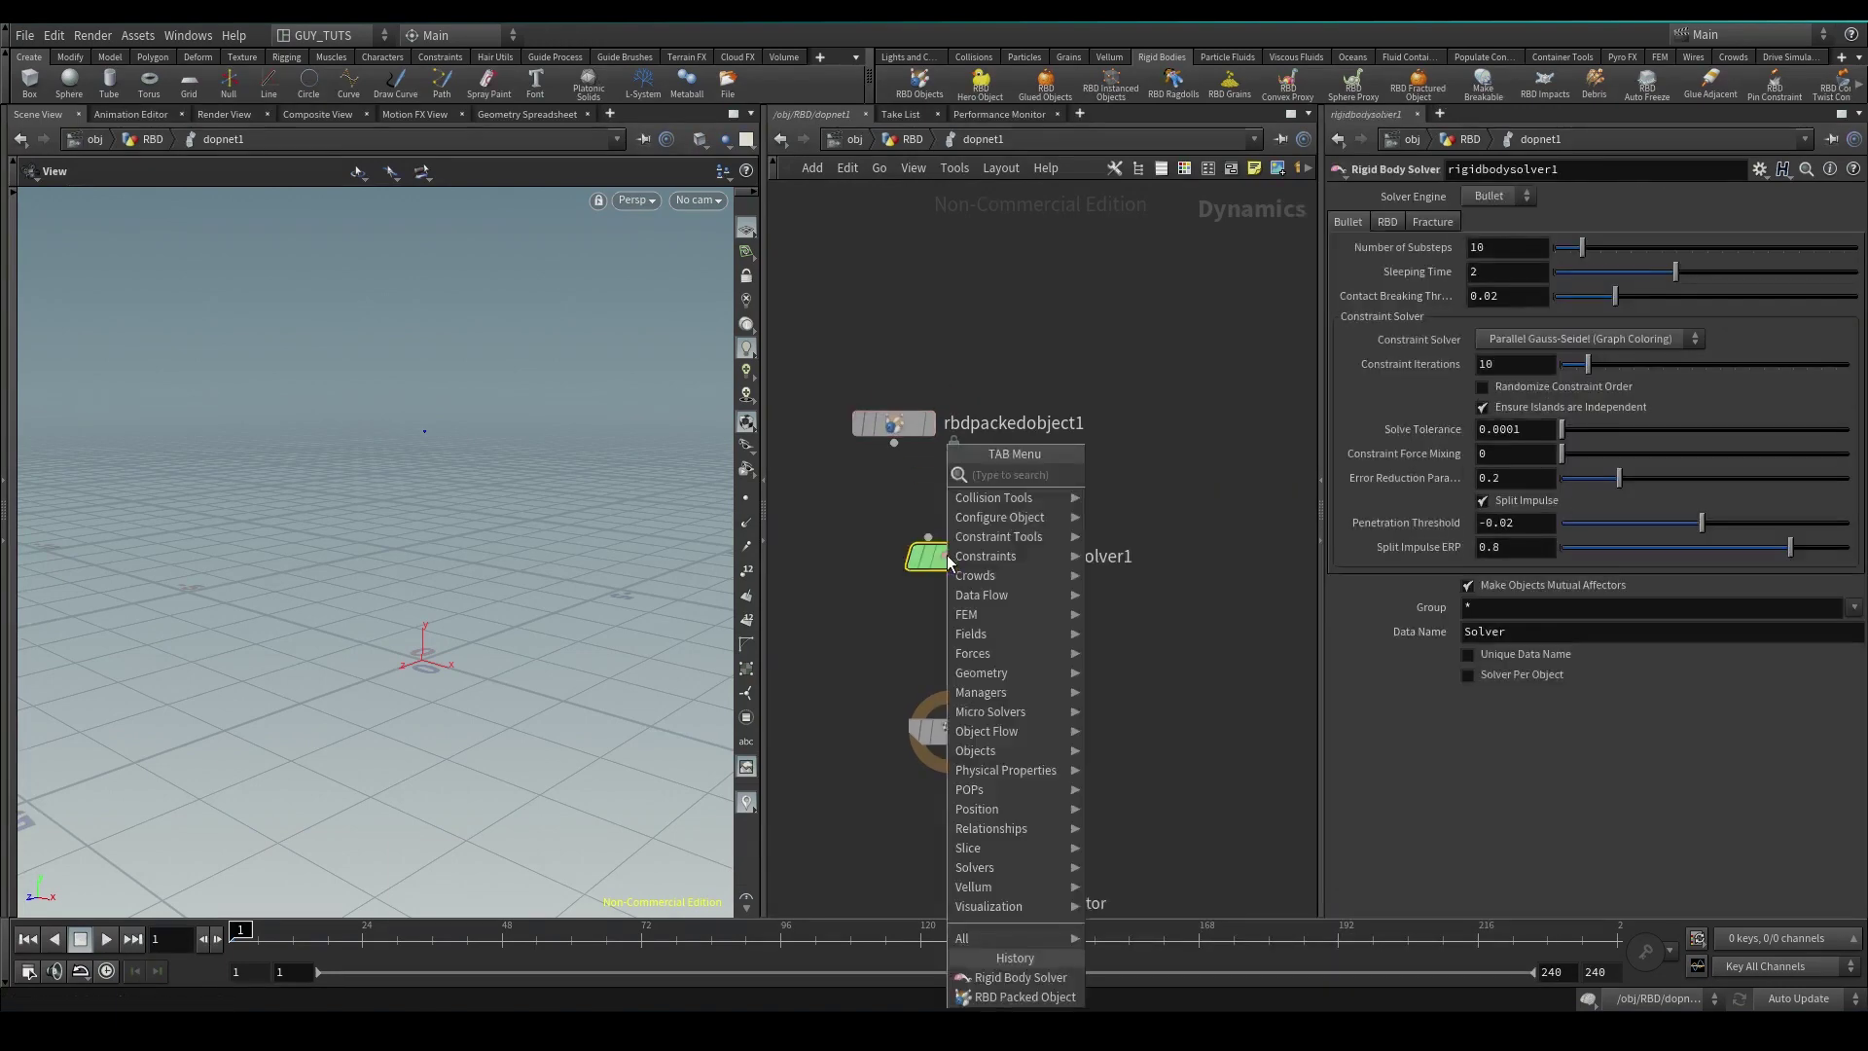
{"action": "type", "text": "bul"}
{"action": "key", "text": "Down"}
{"action": "key", "text": "Down"}
{"action": "key", "text": "Return"}
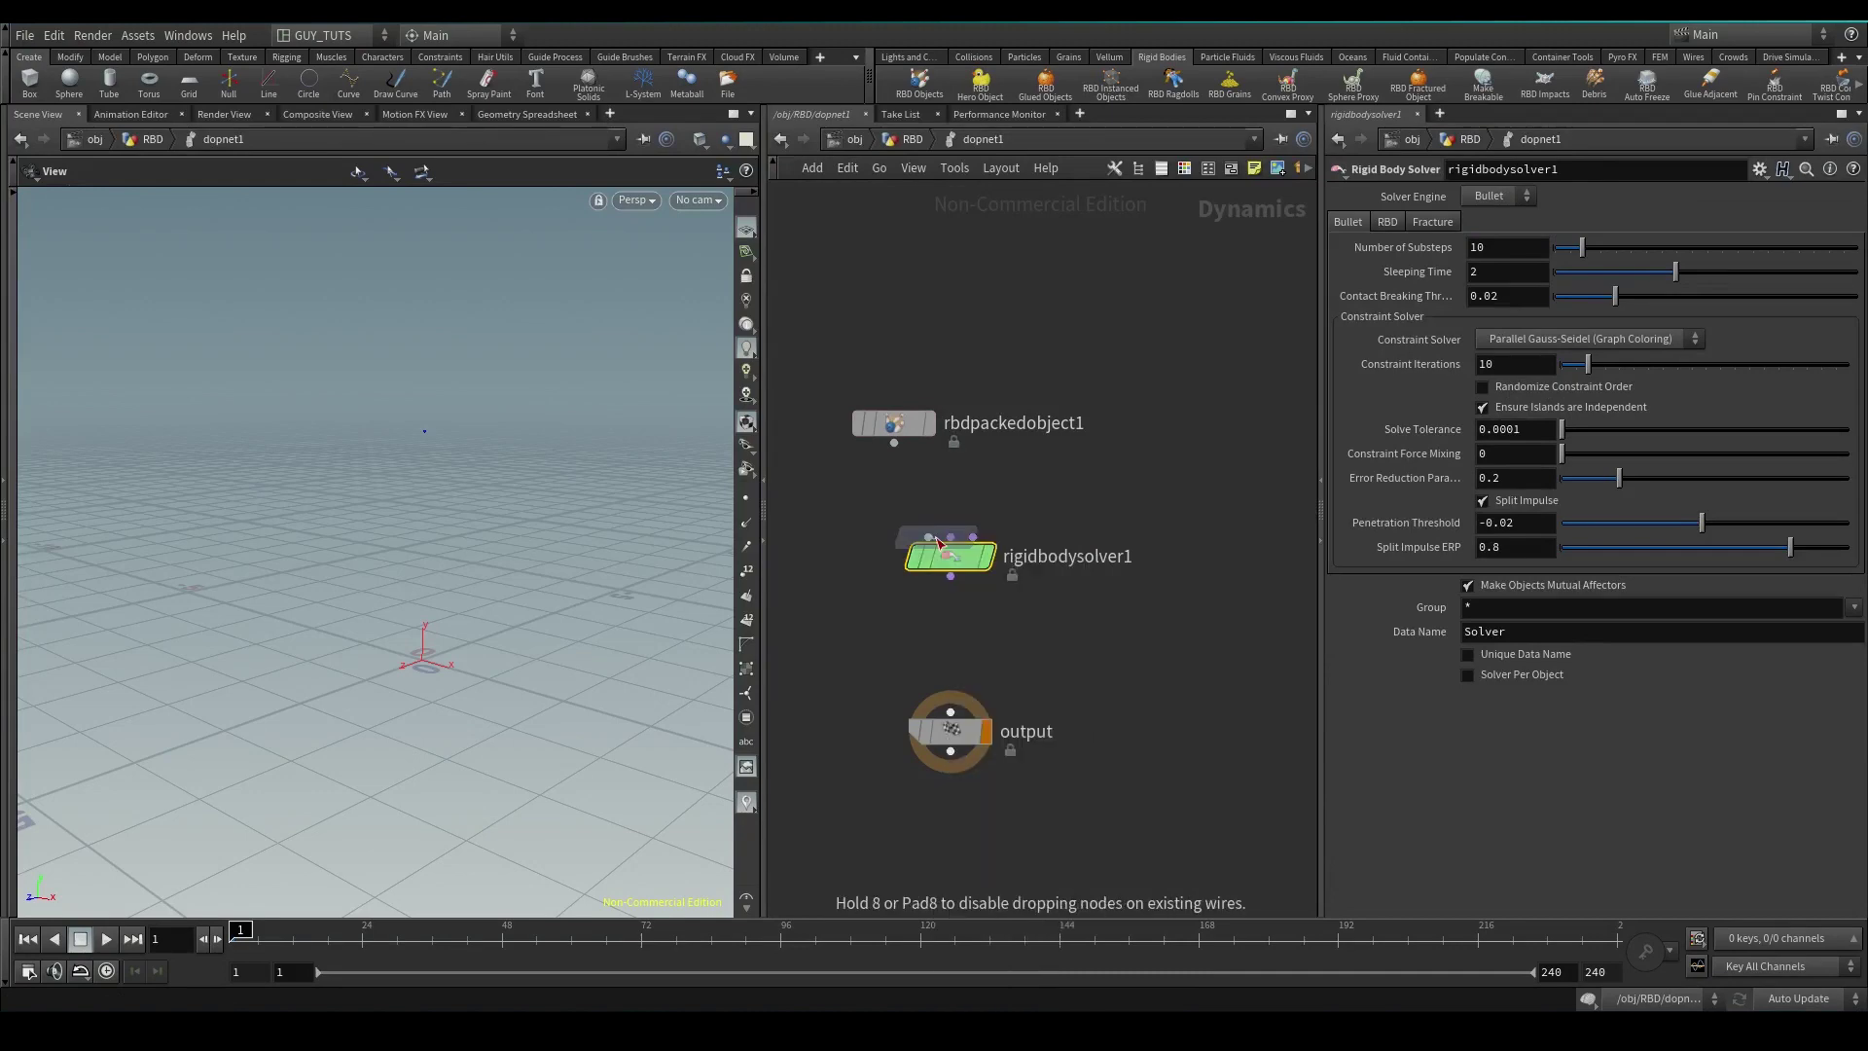
{"action": "left_click", "coordinate": [940, 547]}
{"action": "left_click_drag", "start_coordinate": [940, 545], "coordinate": [1047, 538]}
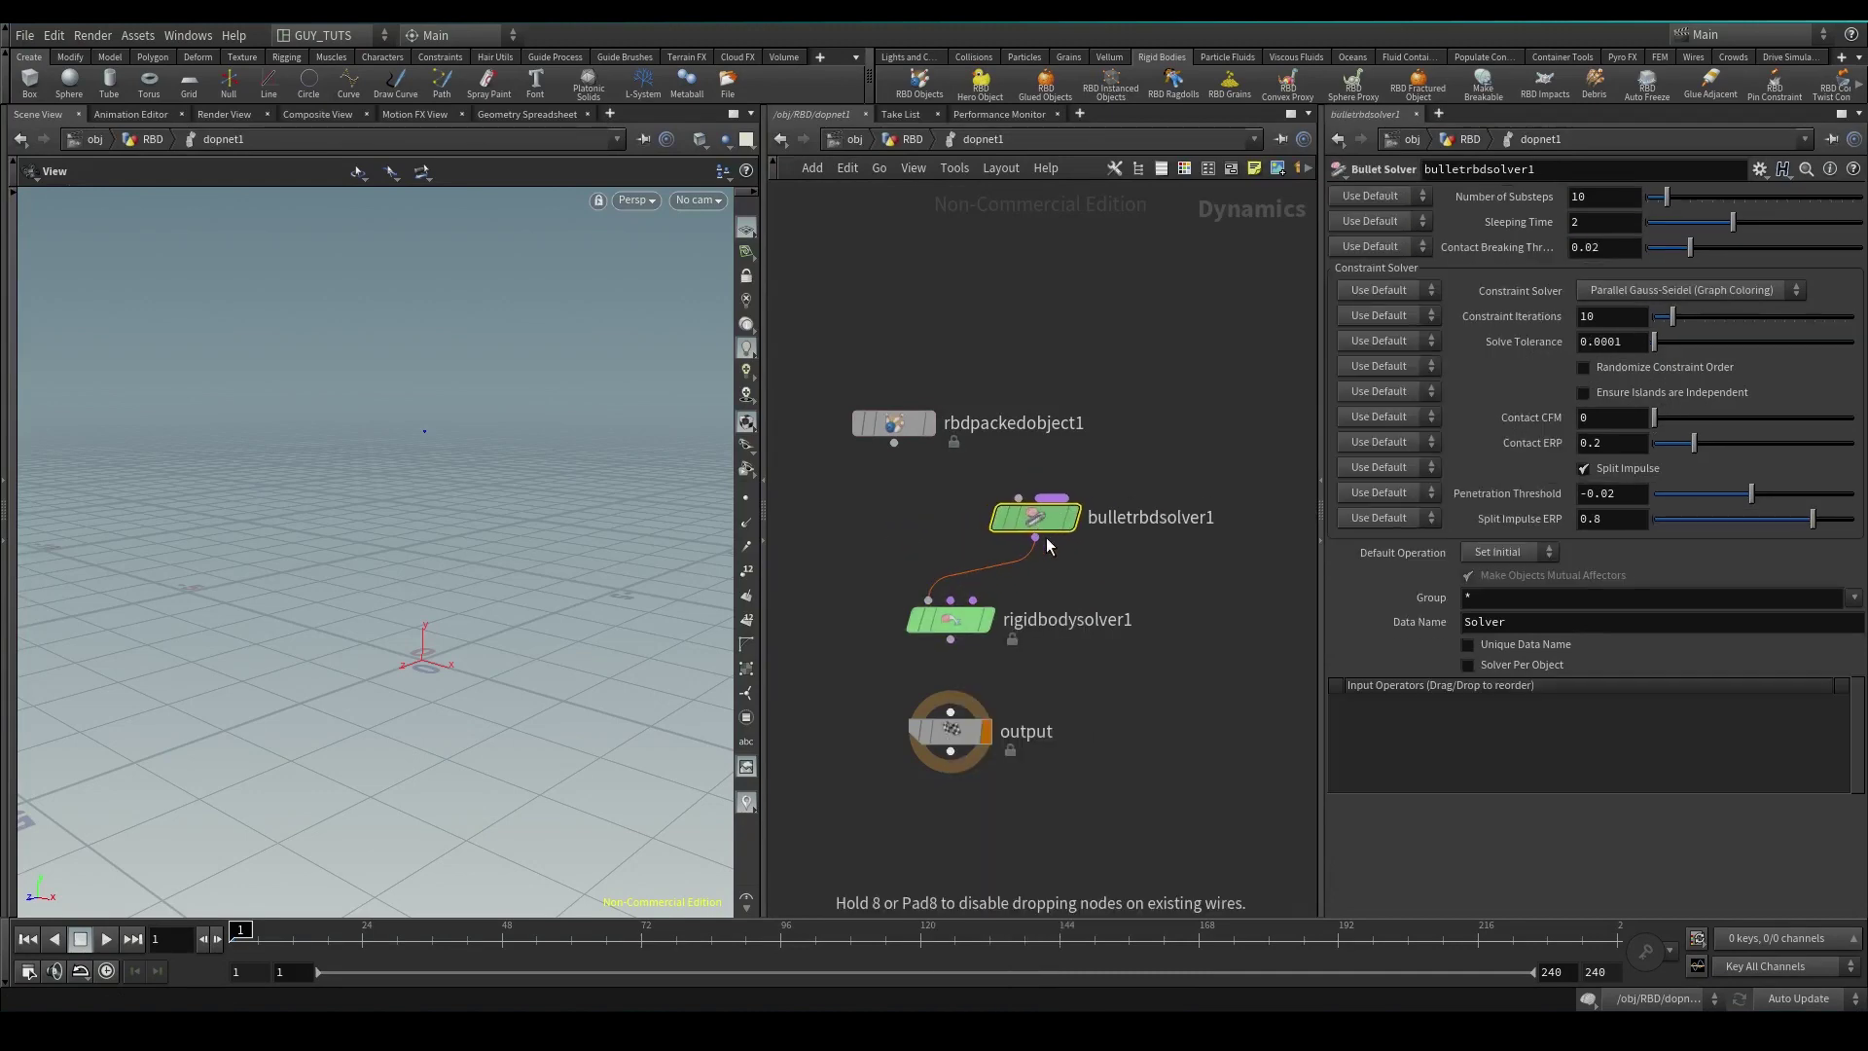
Inspect the Bullet solver network inside the Rigid Body Solver and review the node's Solver Engine options.
{"action": "double_click", "coordinate": [951, 620]}
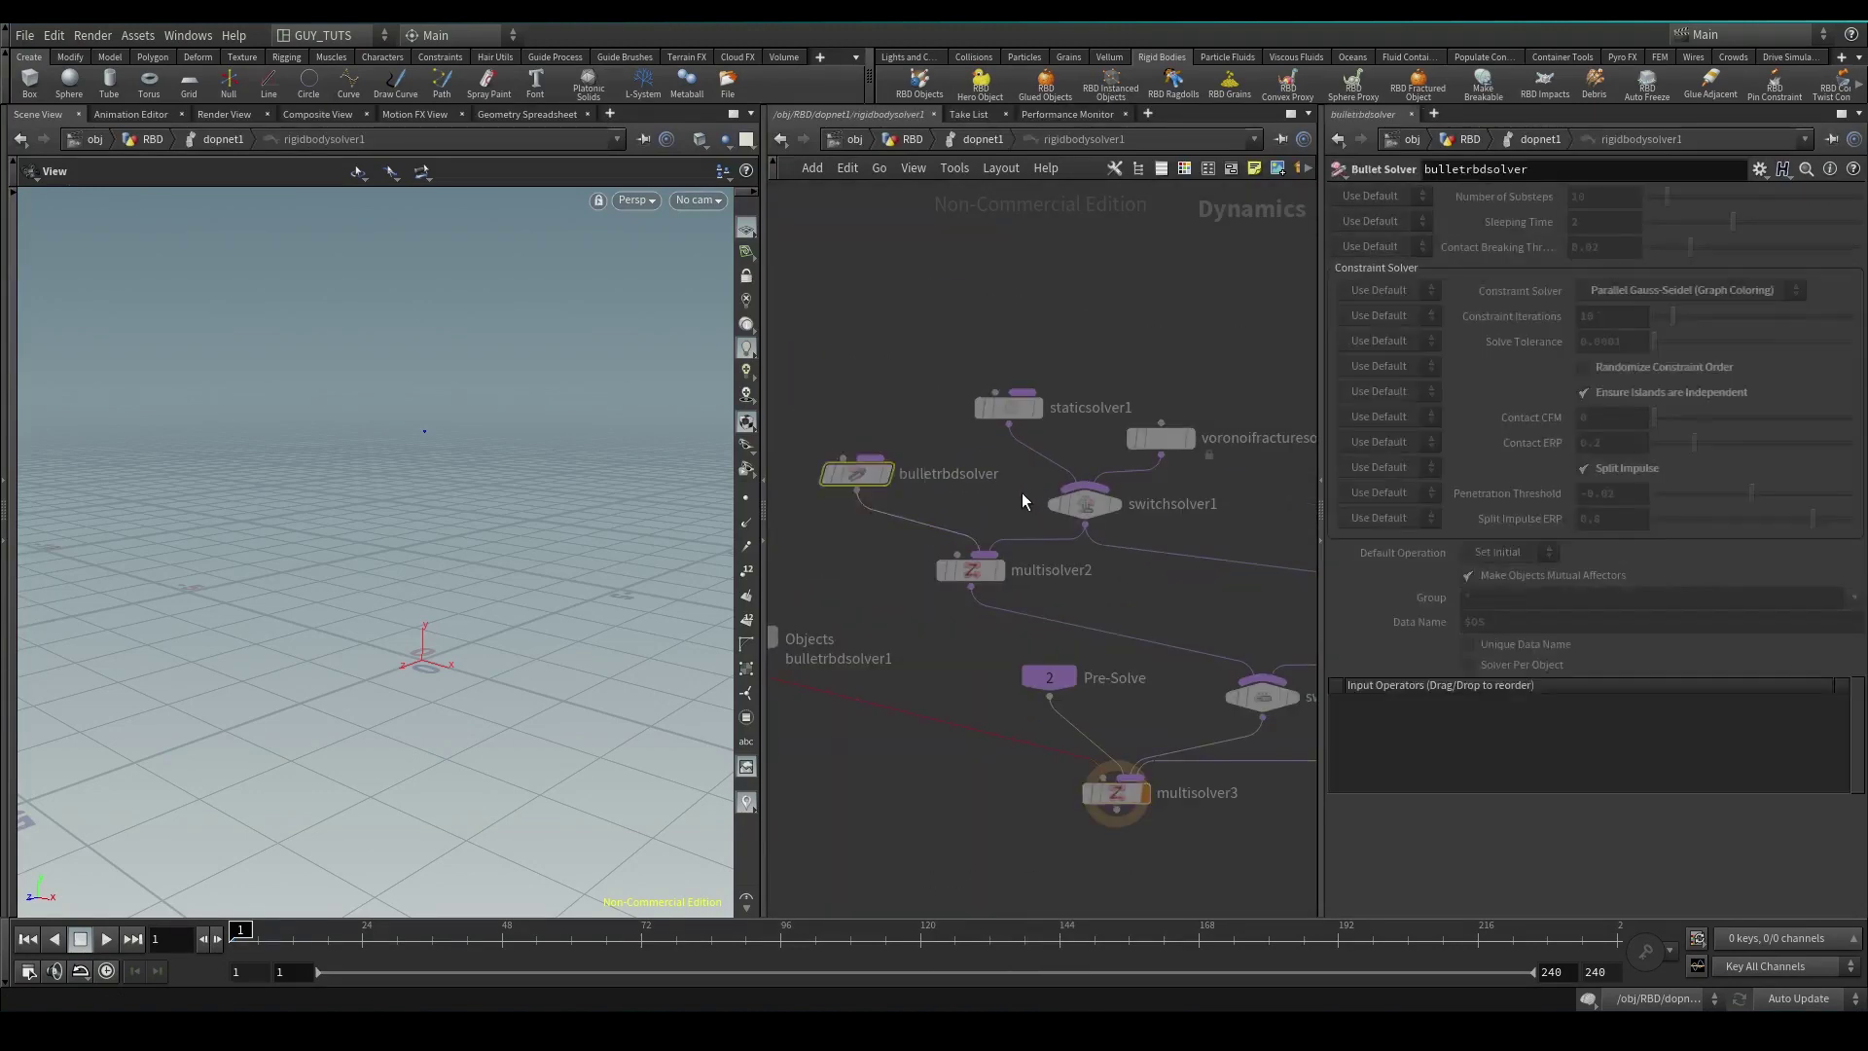
{"action": "key", "text": "u"}
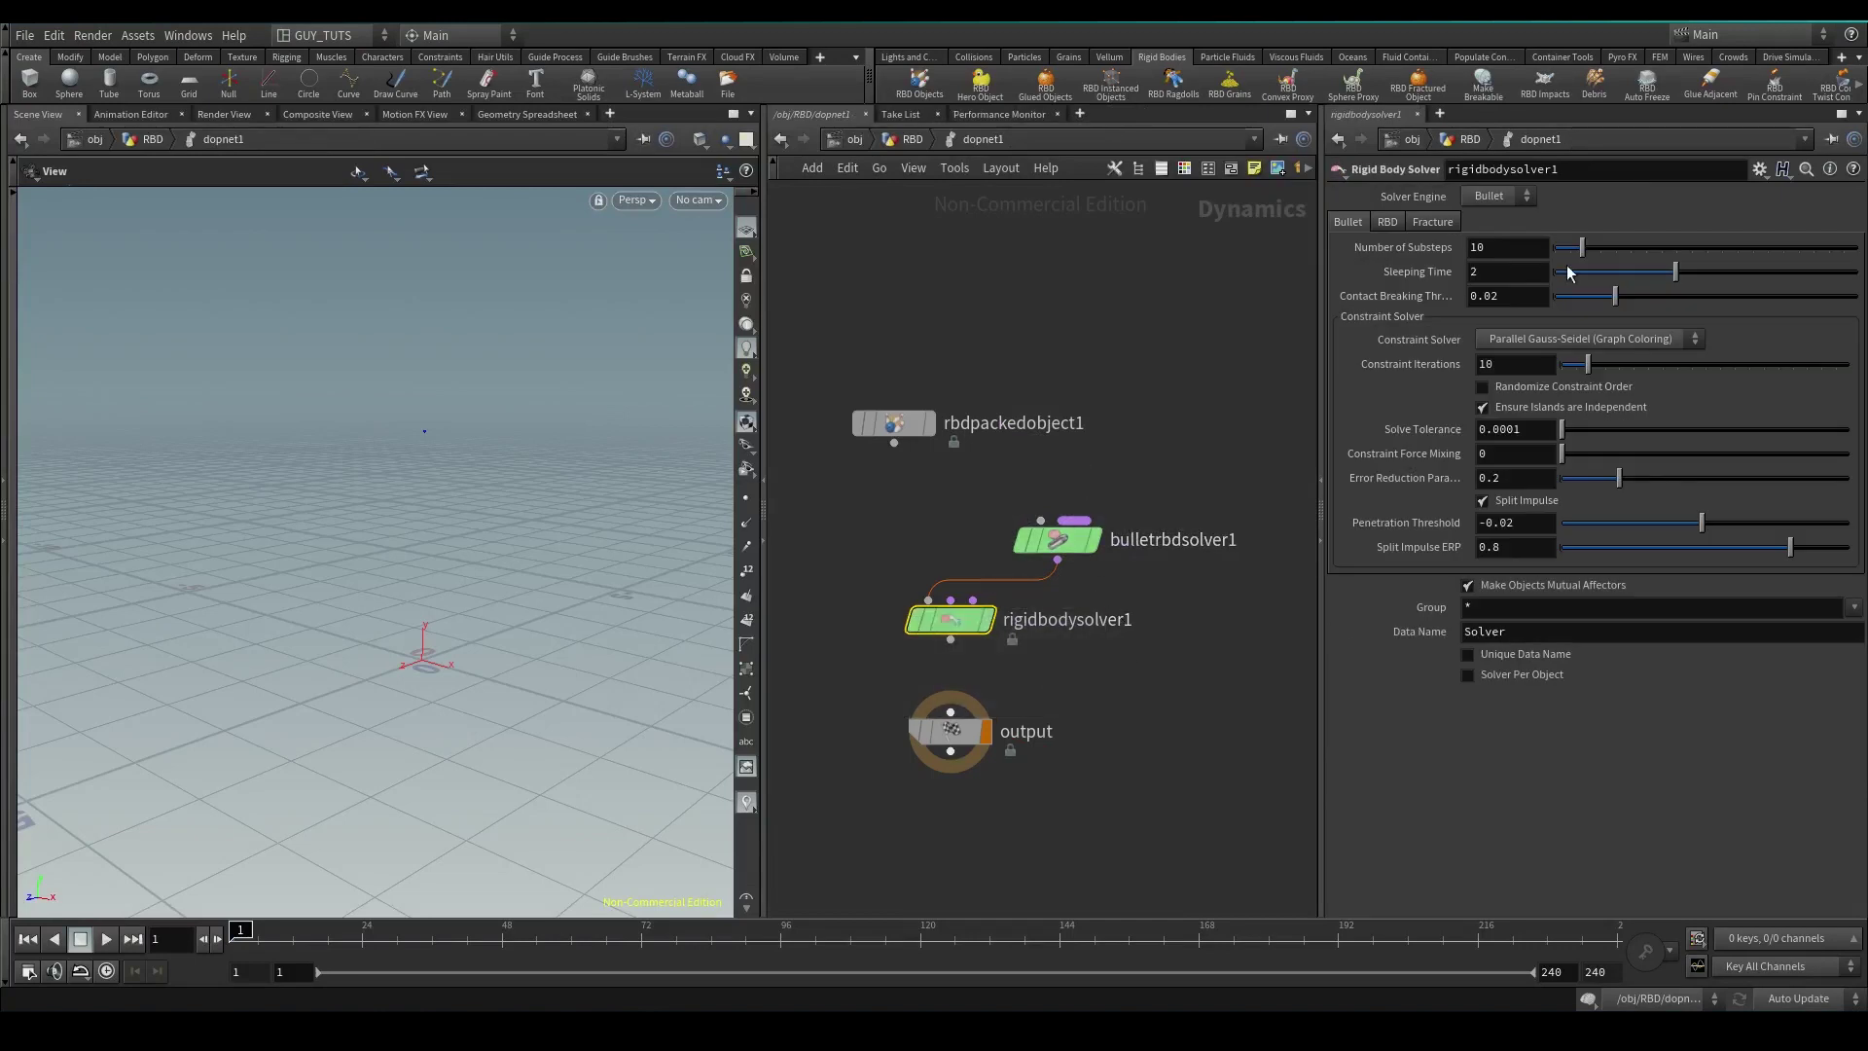
{"action": "left_click", "coordinate": [1489, 196]}
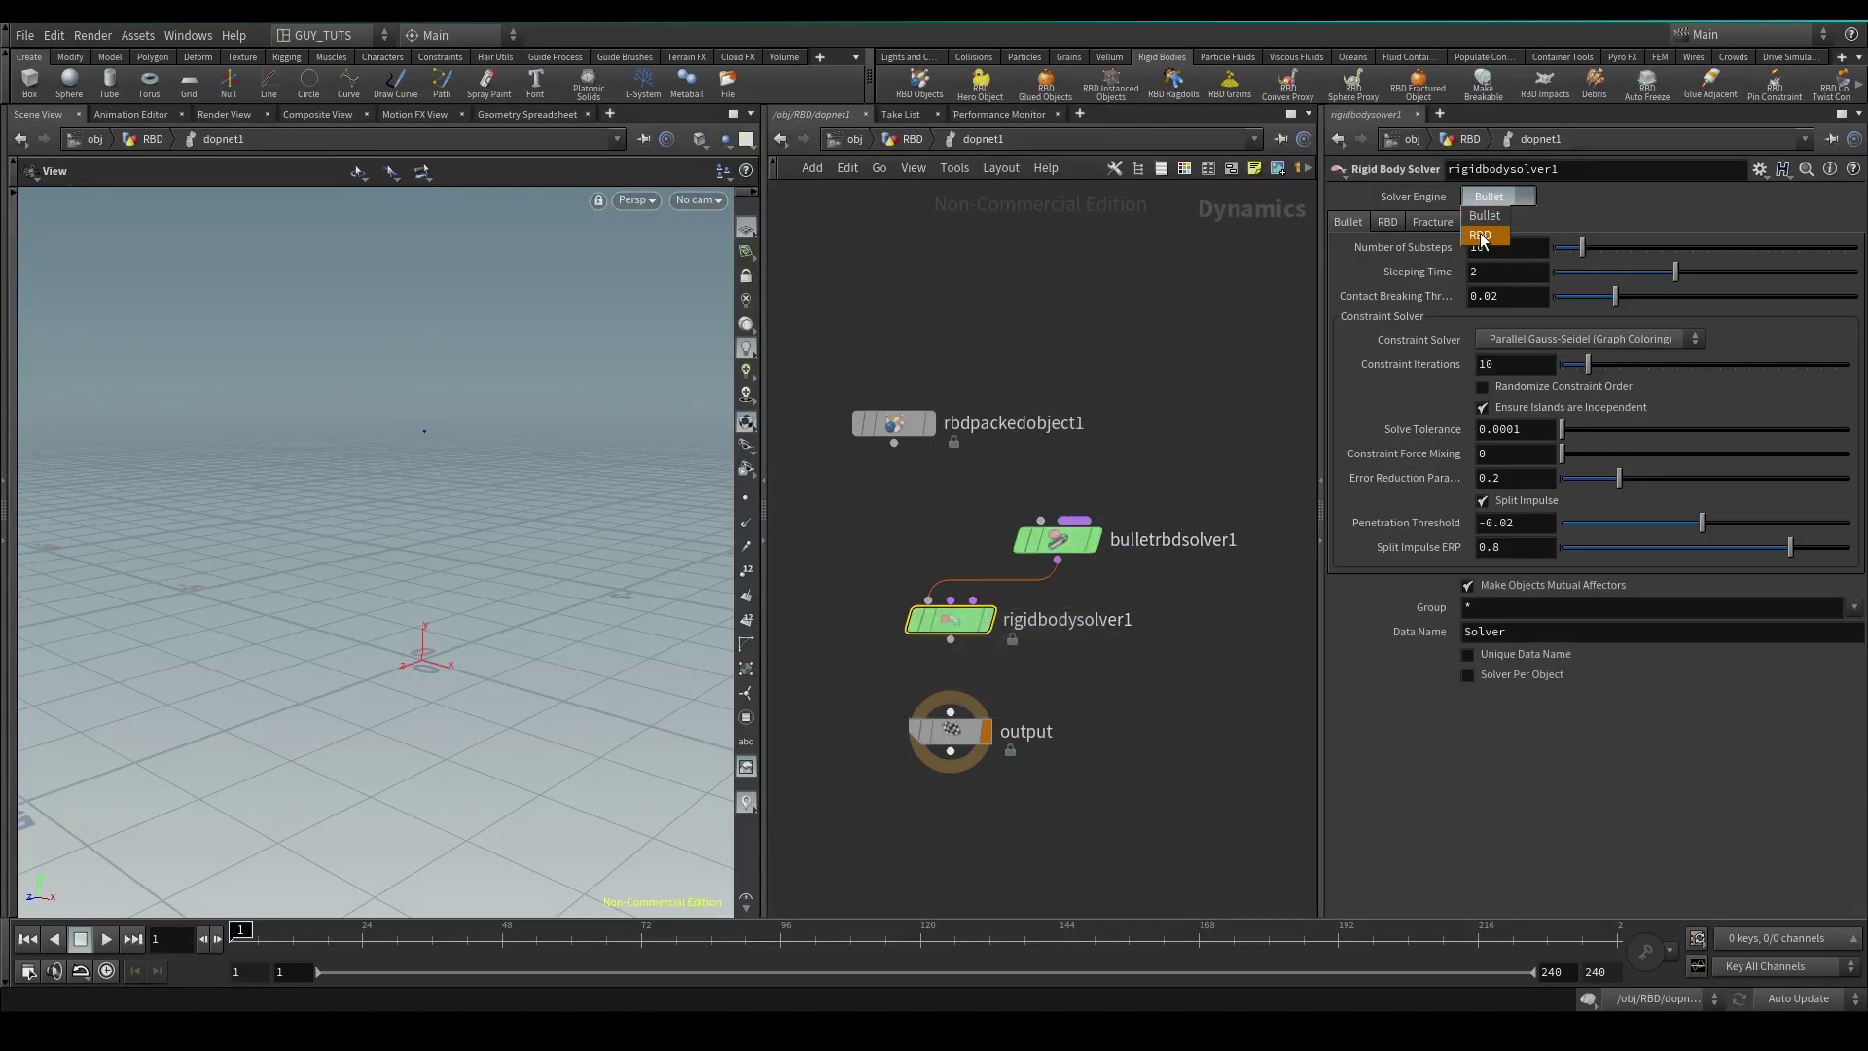
{"action": "left_click", "coordinate": [1143, 668]}
Wire the RBD Packed Object into the Rigid Body Solver's Objects input and the solver into the output node.
{"action": "key", "text": "y"}
{"action": "left_click_drag", "start_coordinate": [956, 548], "coordinate": [1079, 601]}
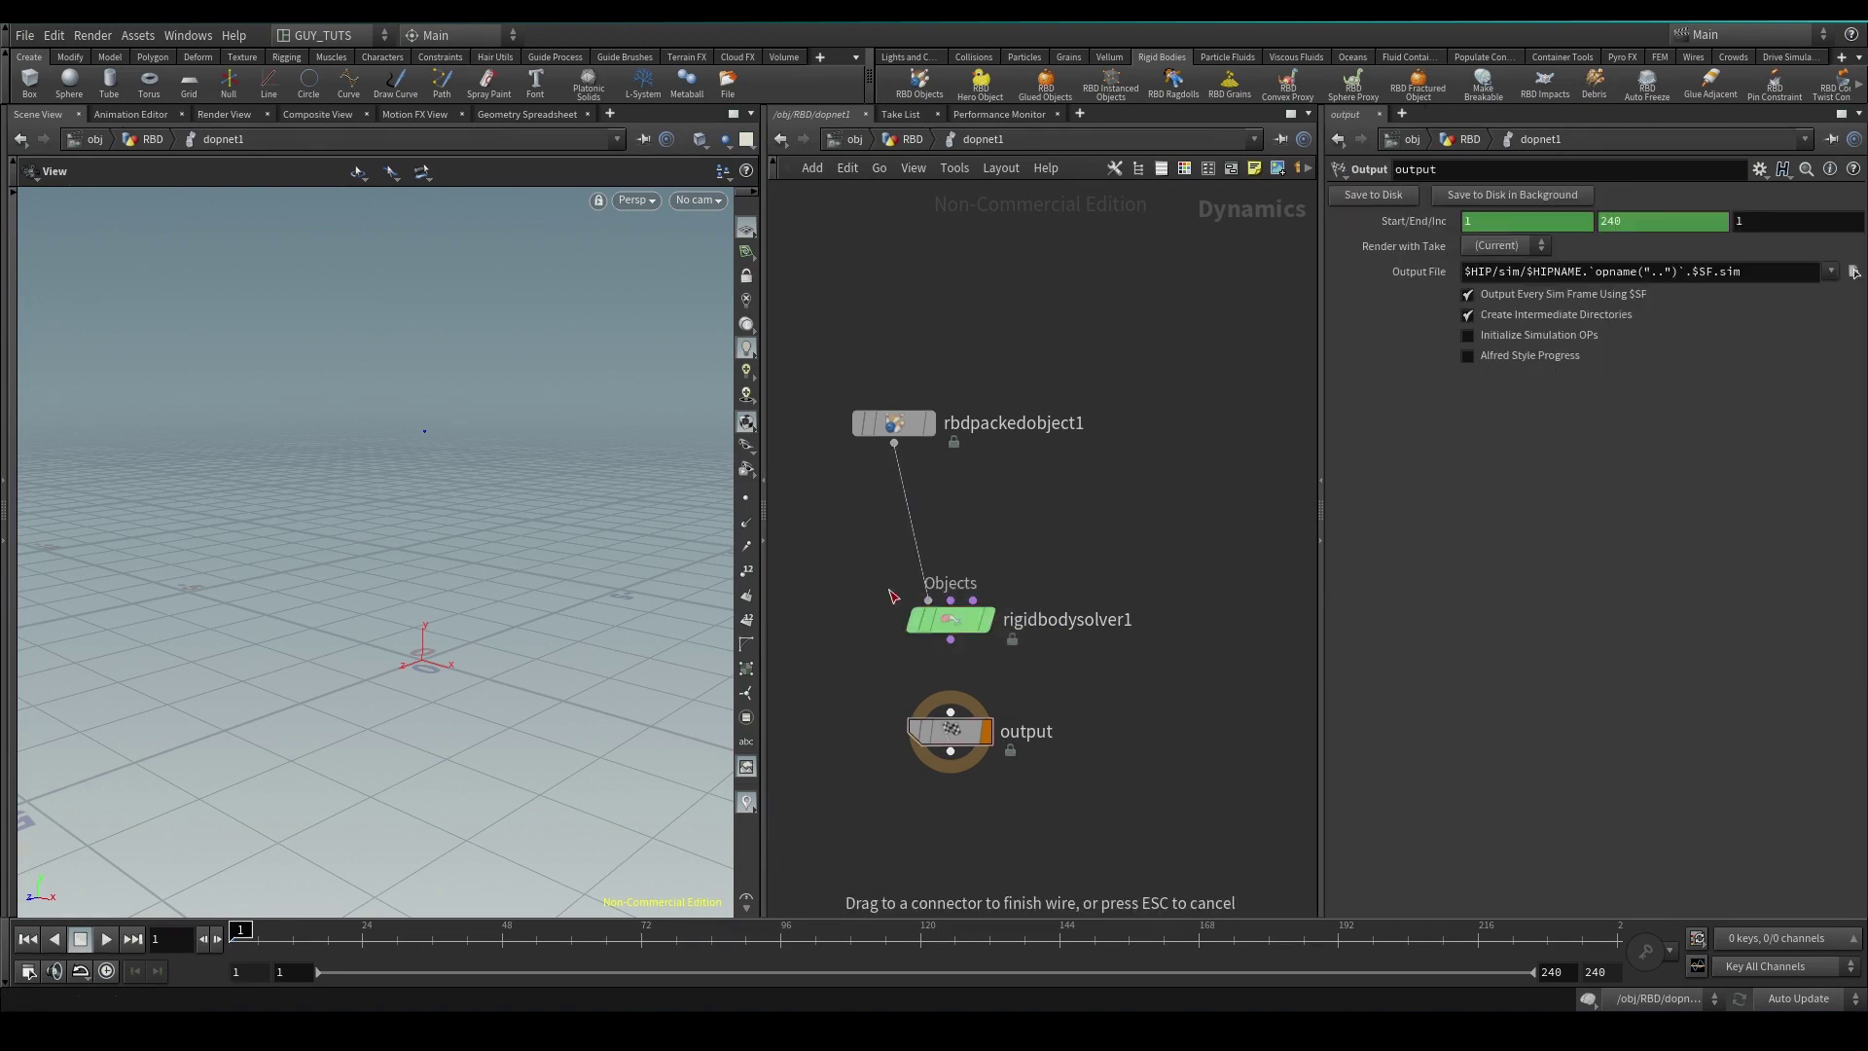
{"action": "left_click_drag", "start_coordinate": [889, 590], "coordinate": [968, 588]}
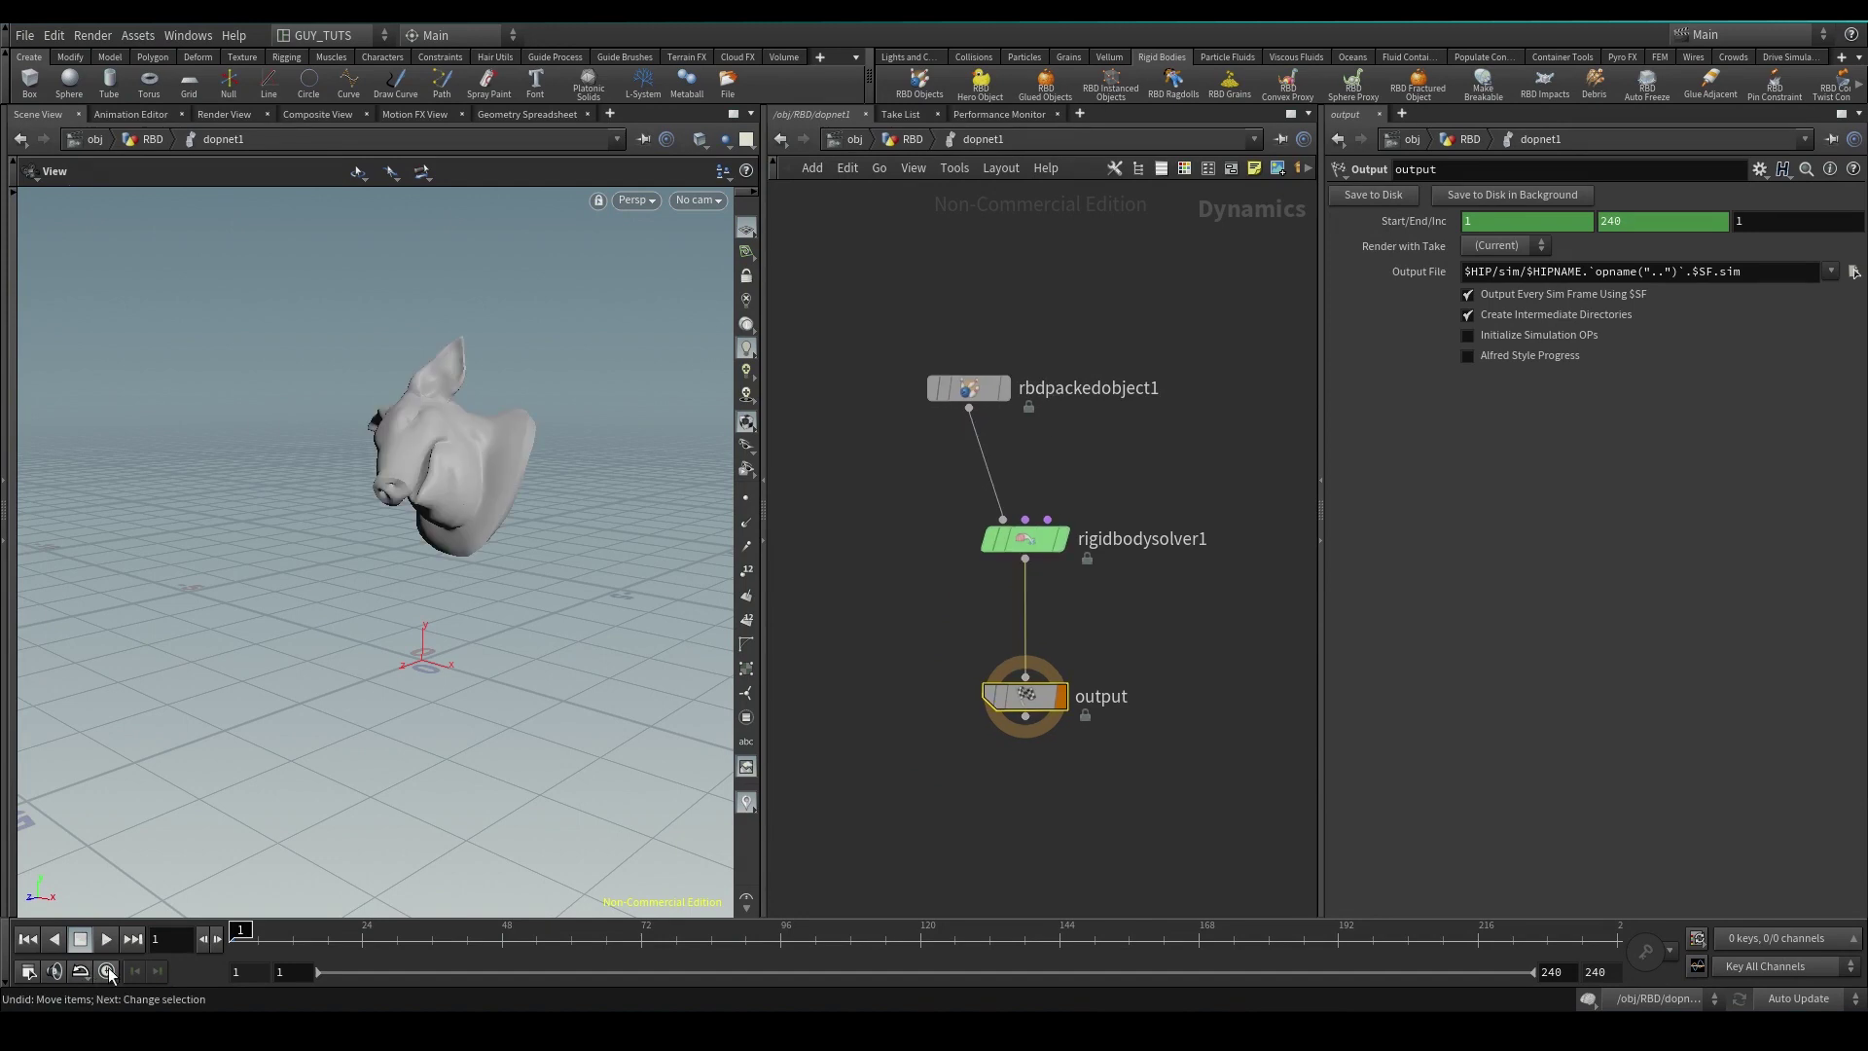
Set the global animation end frame to 100.
{"action": "left_click", "coordinate": [107, 971]}
{"action": "left_click_drag", "start_coordinate": [250, 646], "coordinate": [201, 646]}
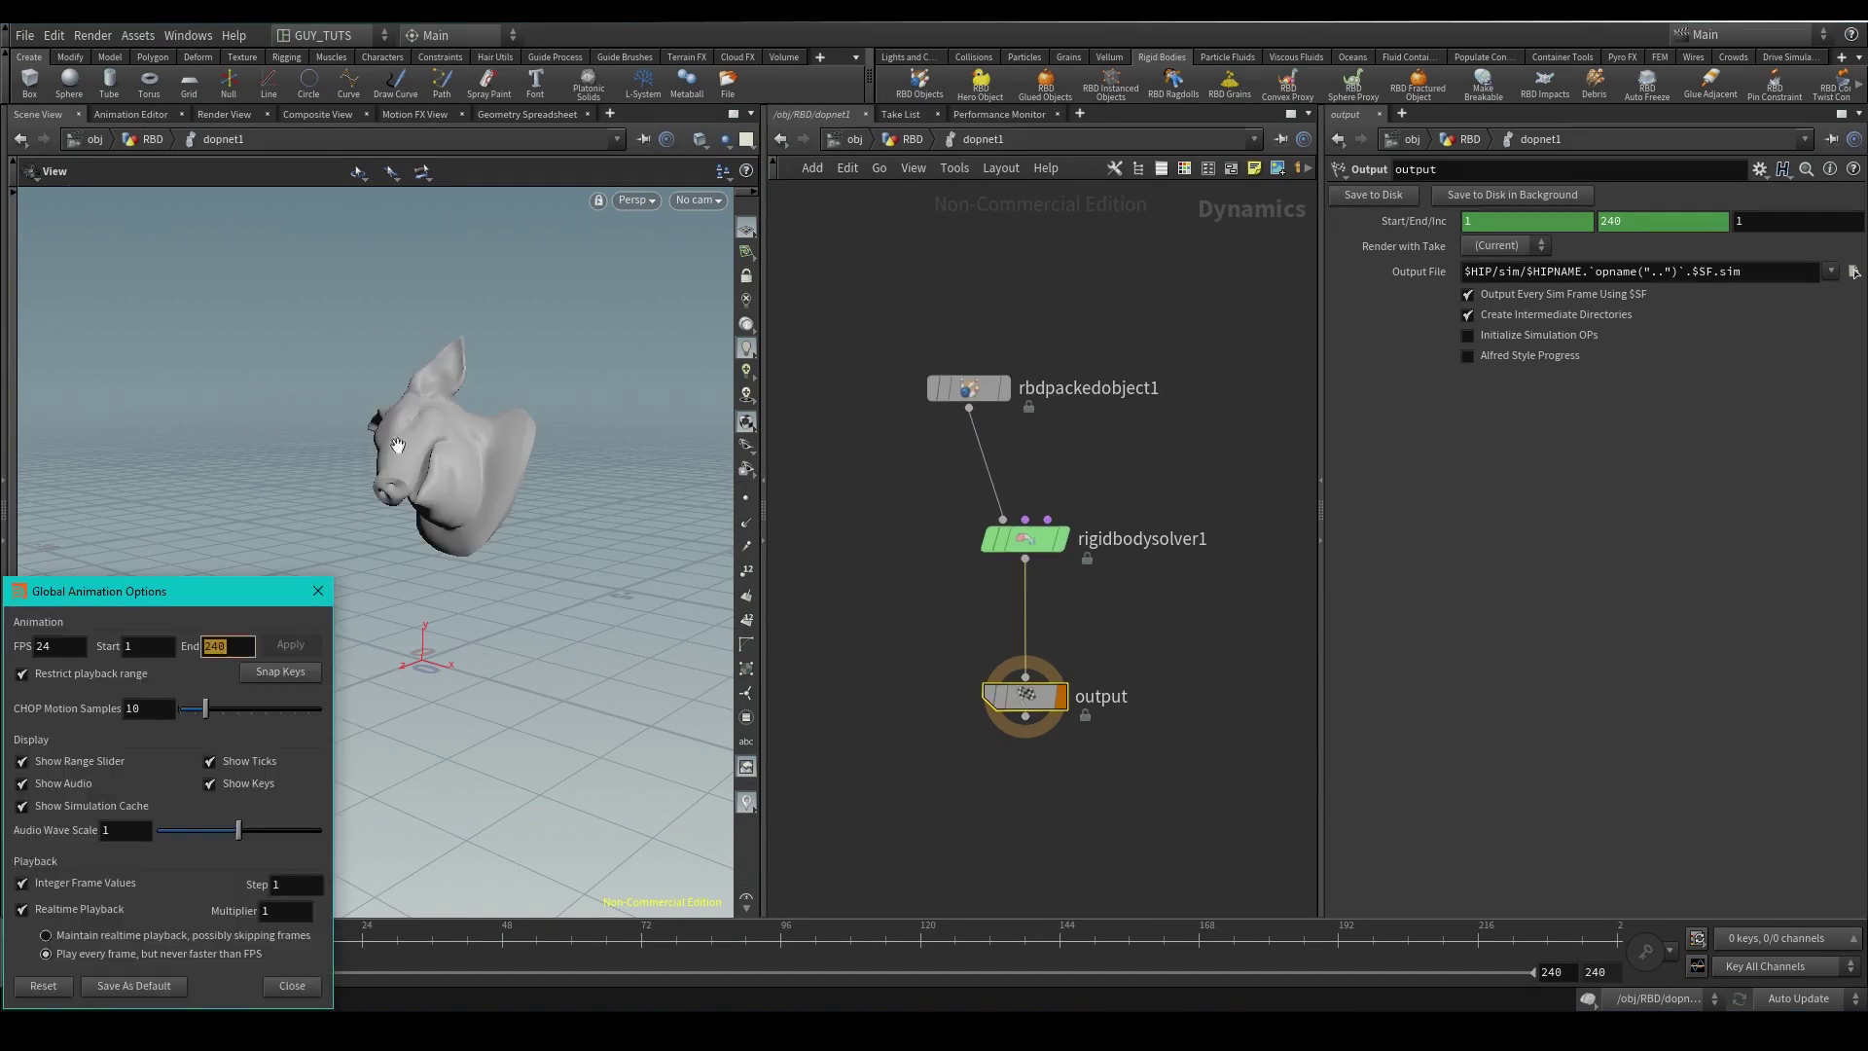
{"action": "type", "text": "10"}
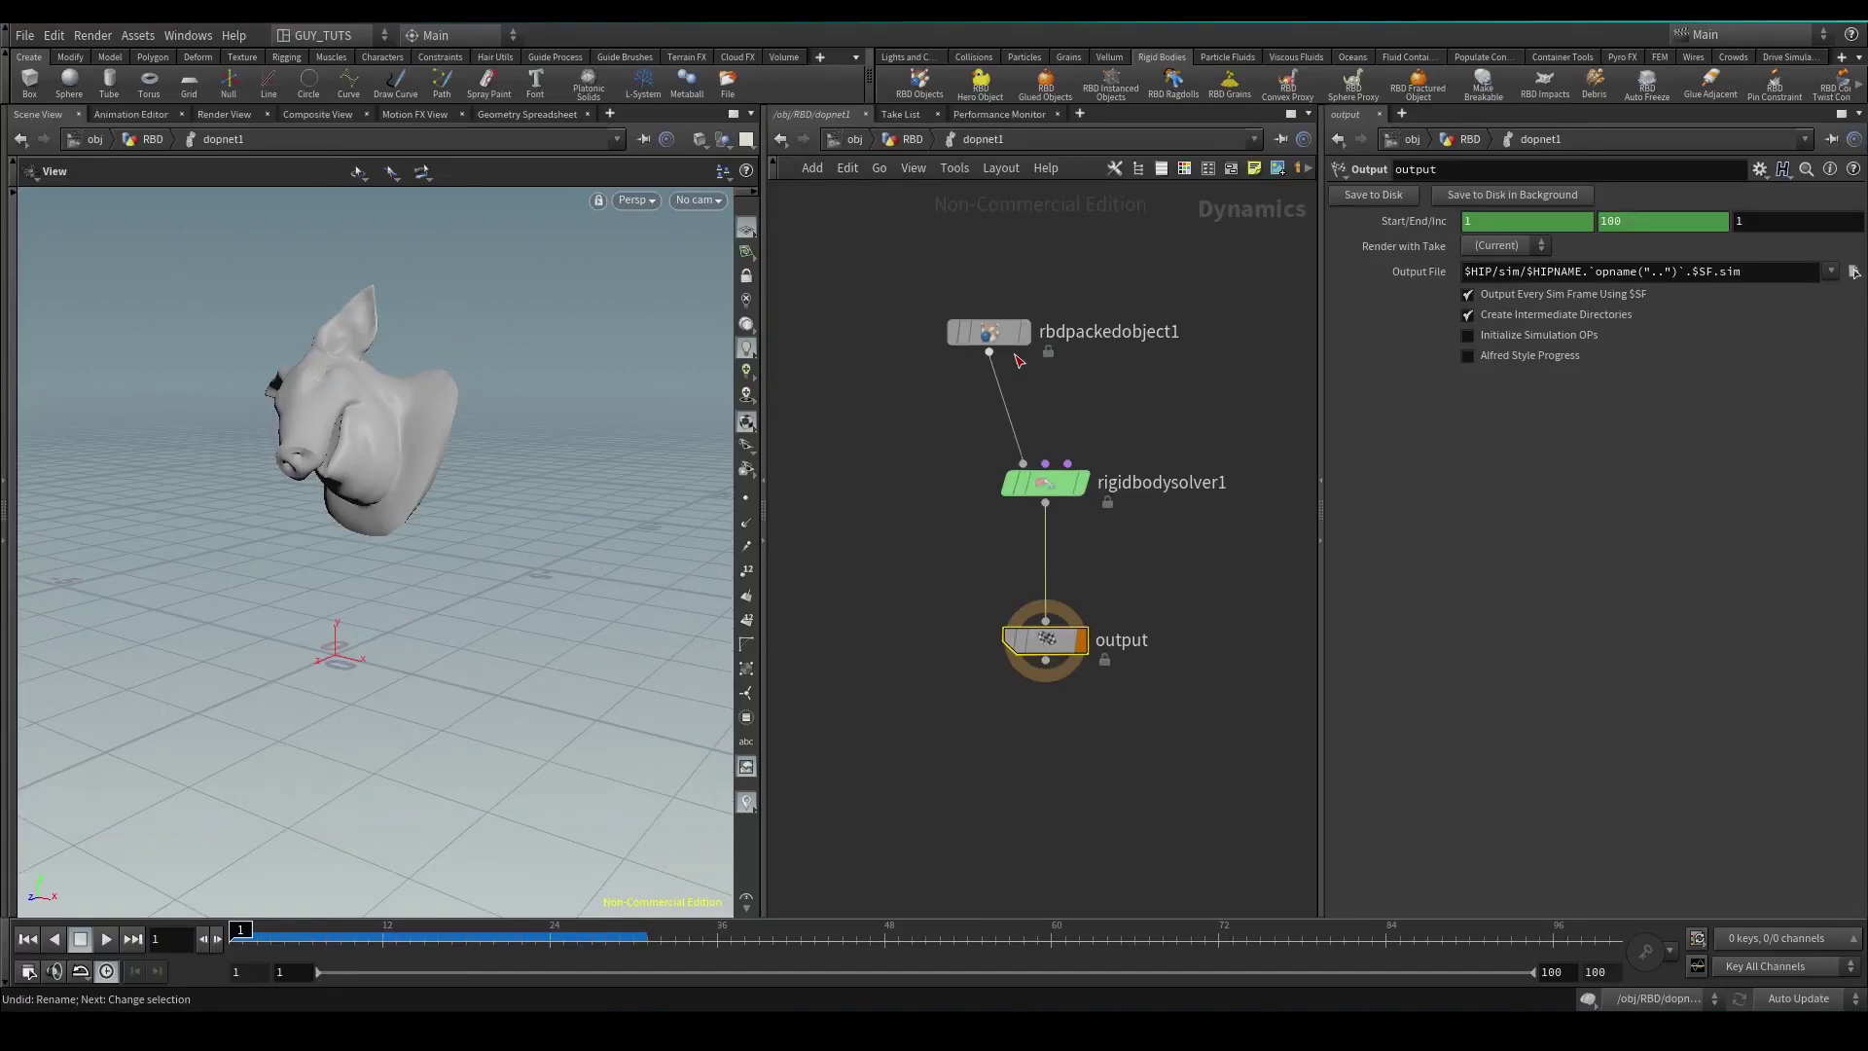
{"action": "middle_click", "coordinate": [1000, 333]}
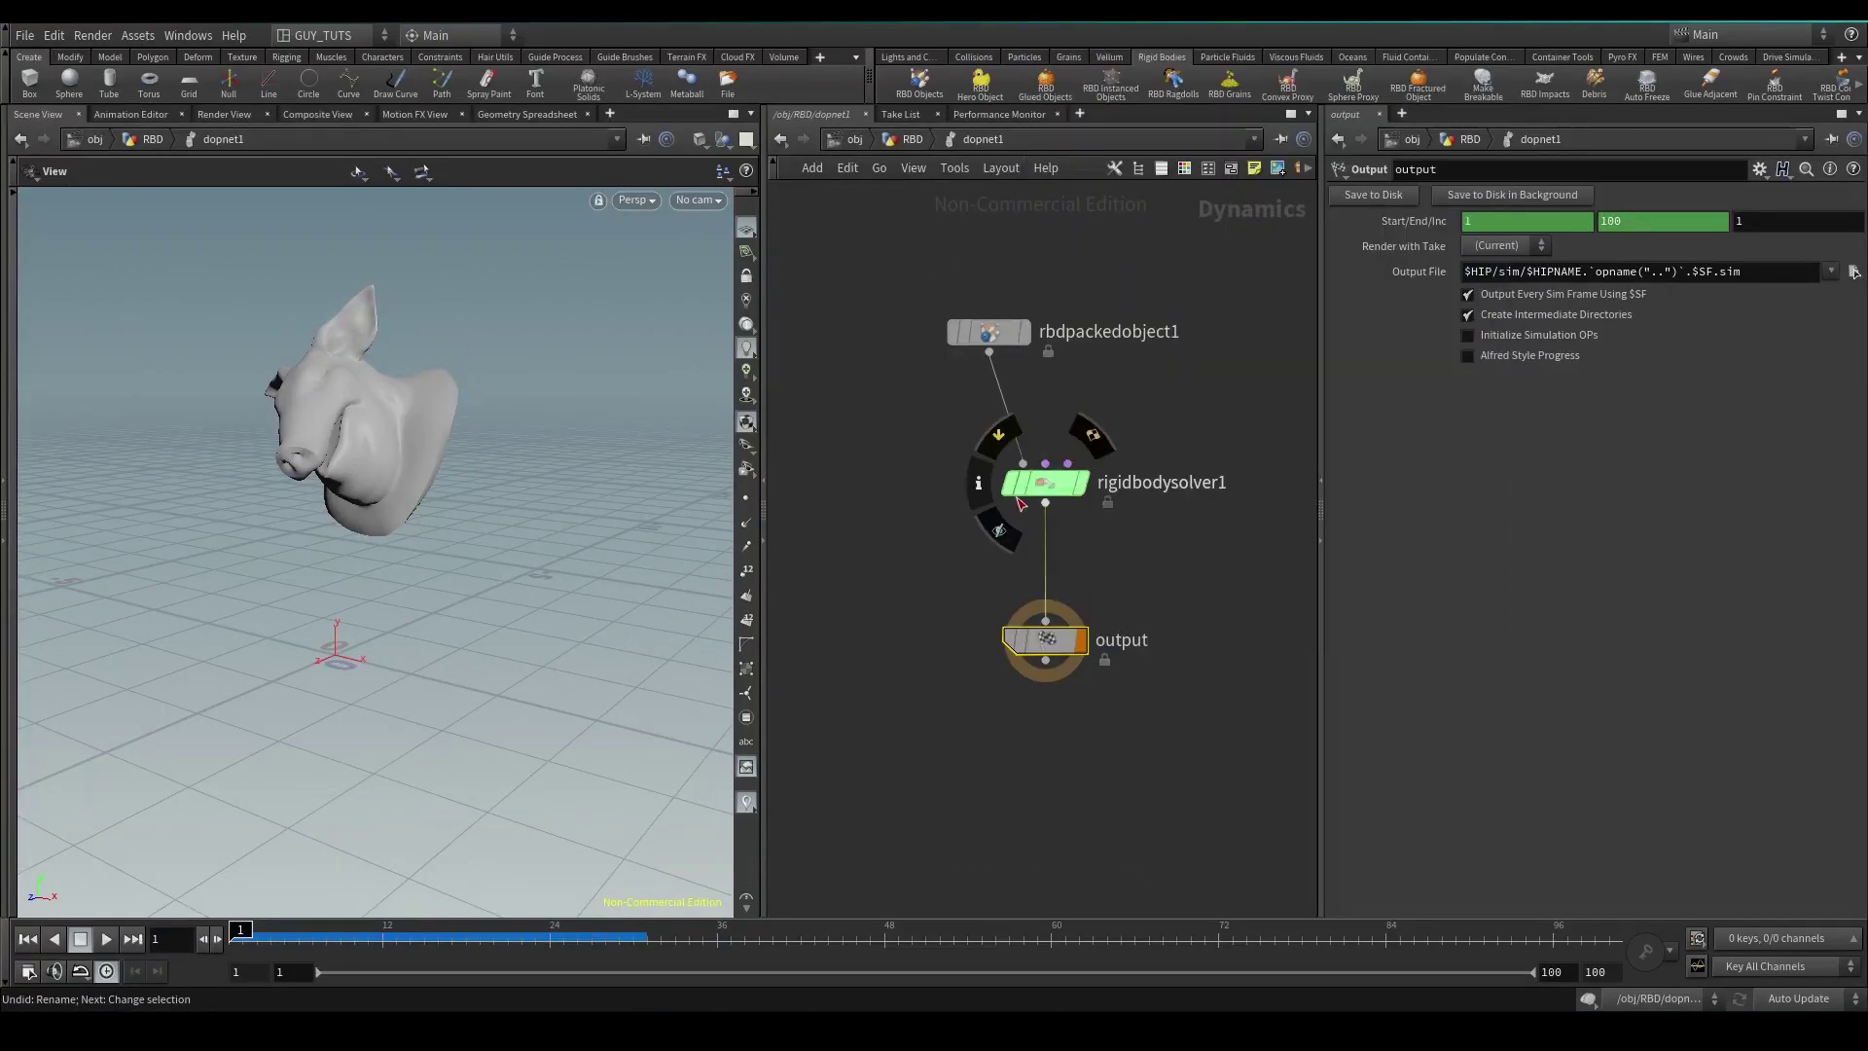
{"action": "middle_click", "coordinate": [1046, 480]}
{"action": "left_click", "coordinate": [1033, 484]}
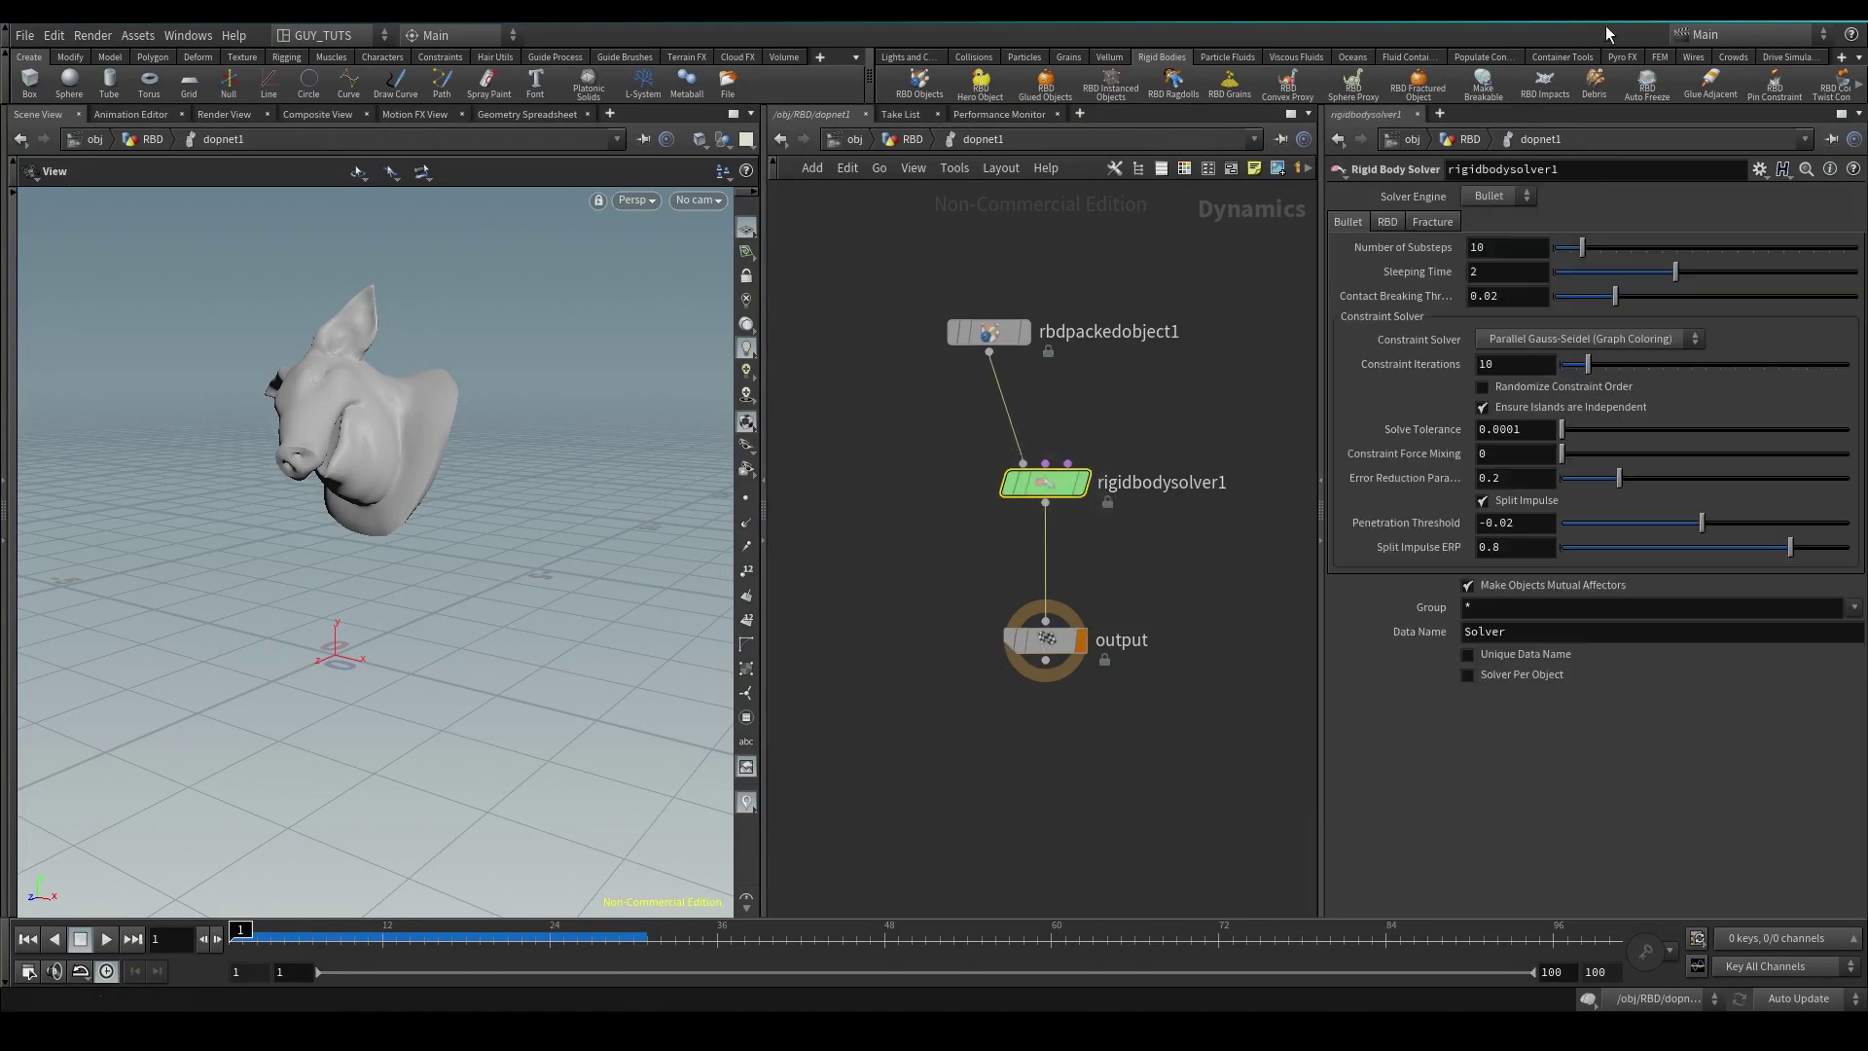
Inspect the RBD Packed Object's Bullet collision shapes by temporarily showing guide geometry in place of the display geometry.
{"action": "left_click_drag", "start_coordinate": [1059, 222], "coordinate": [879, 432]}
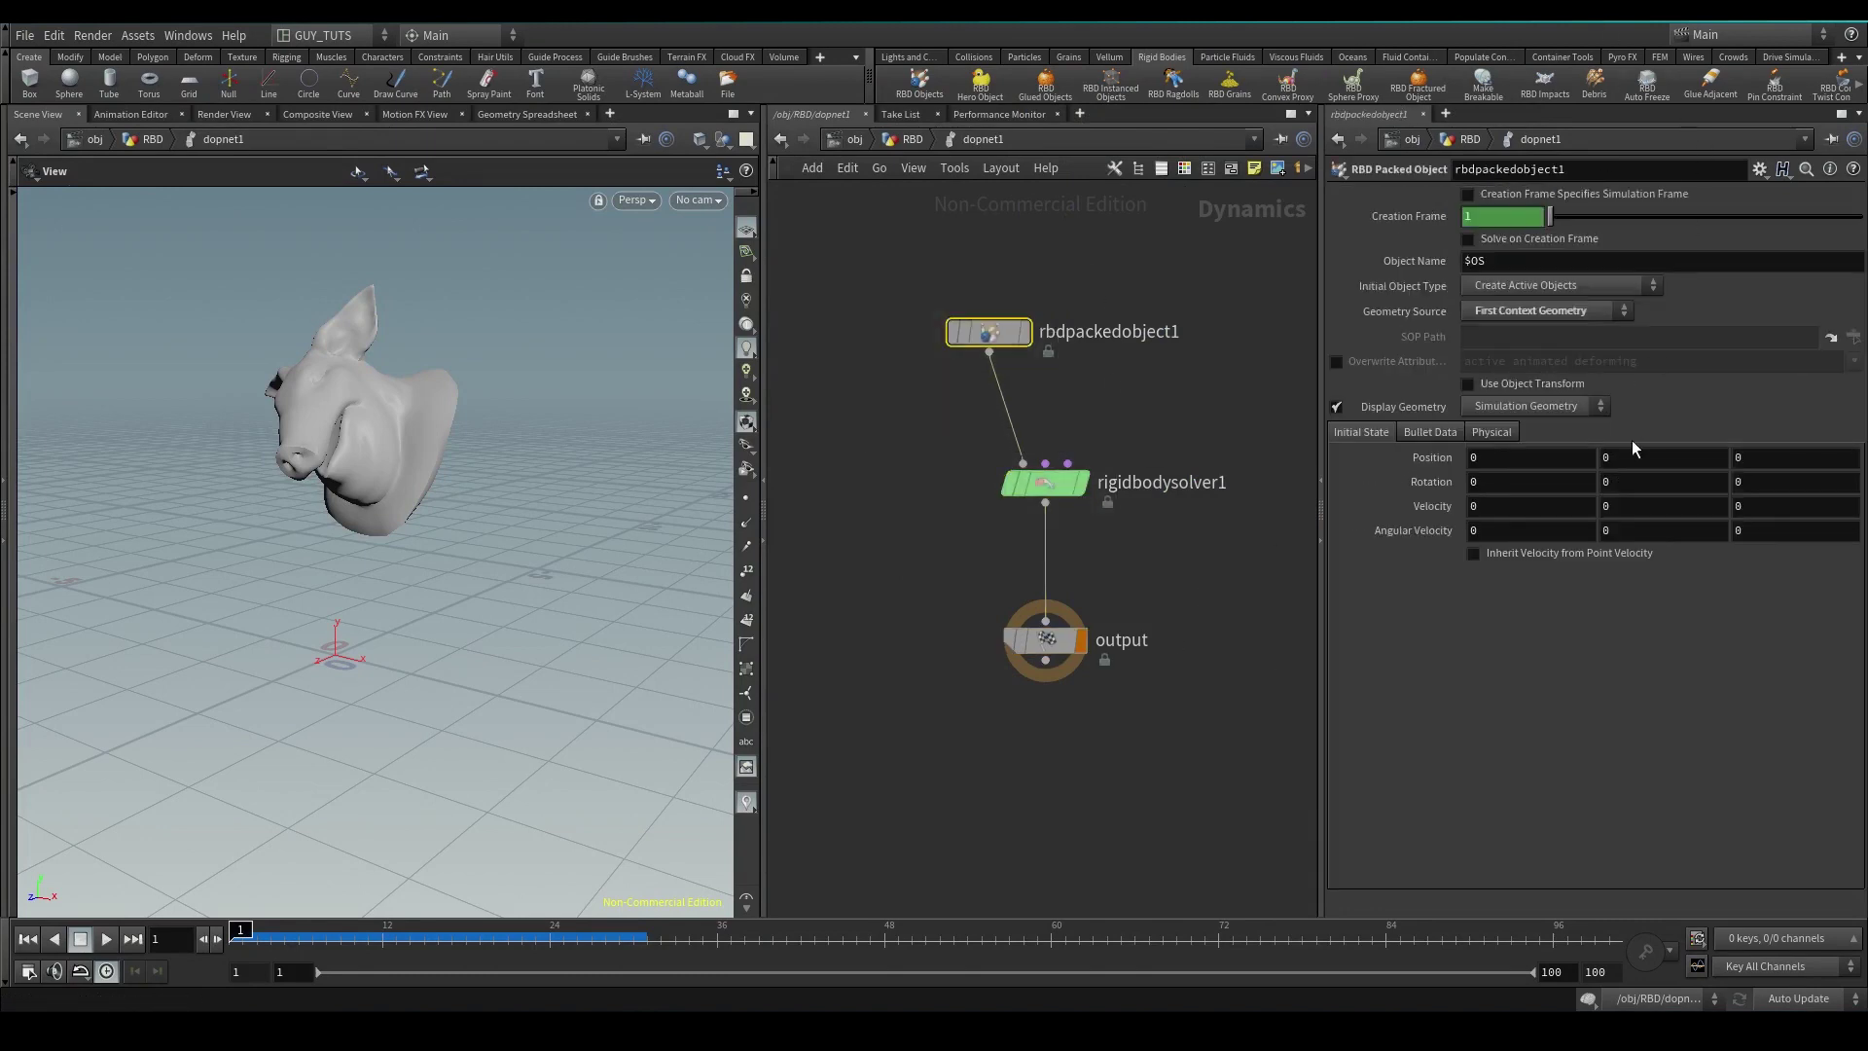
{"action": "left_click", "coordinate": [1432, 433]}
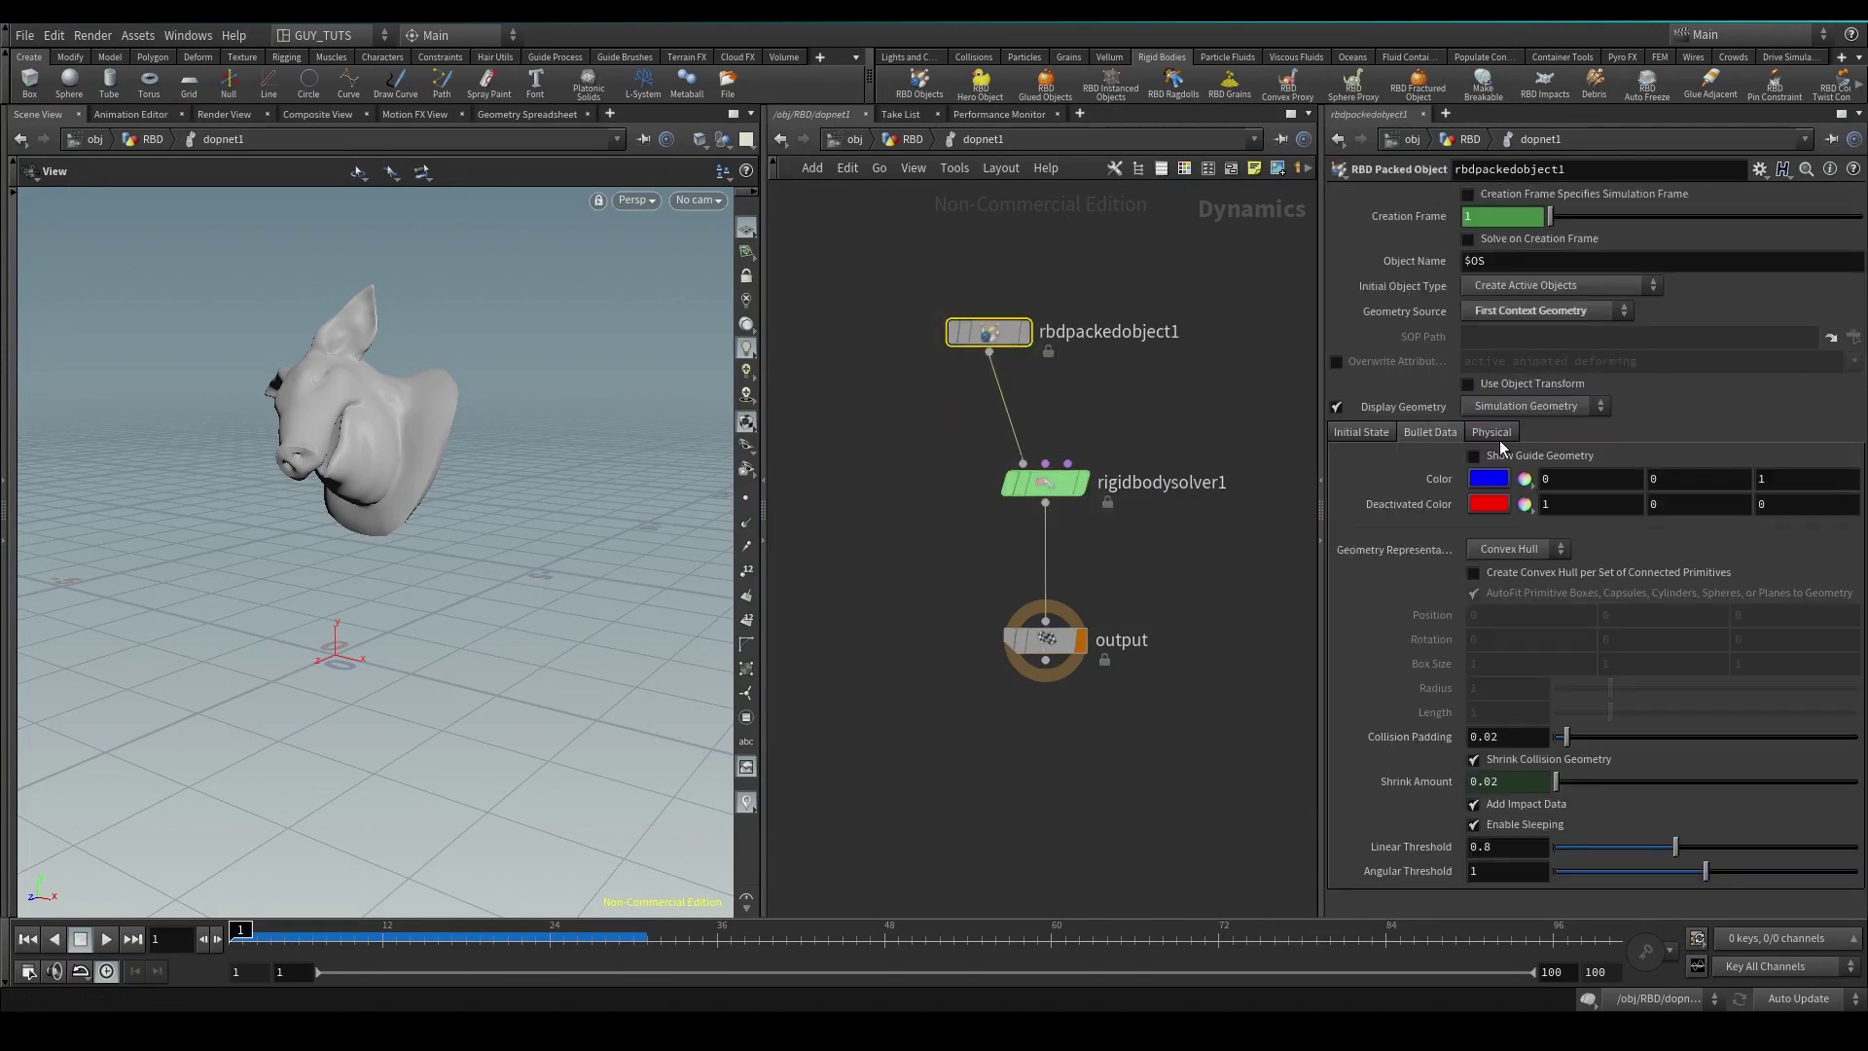
{"action": "left_click", "coordinate": [1511, 458]}
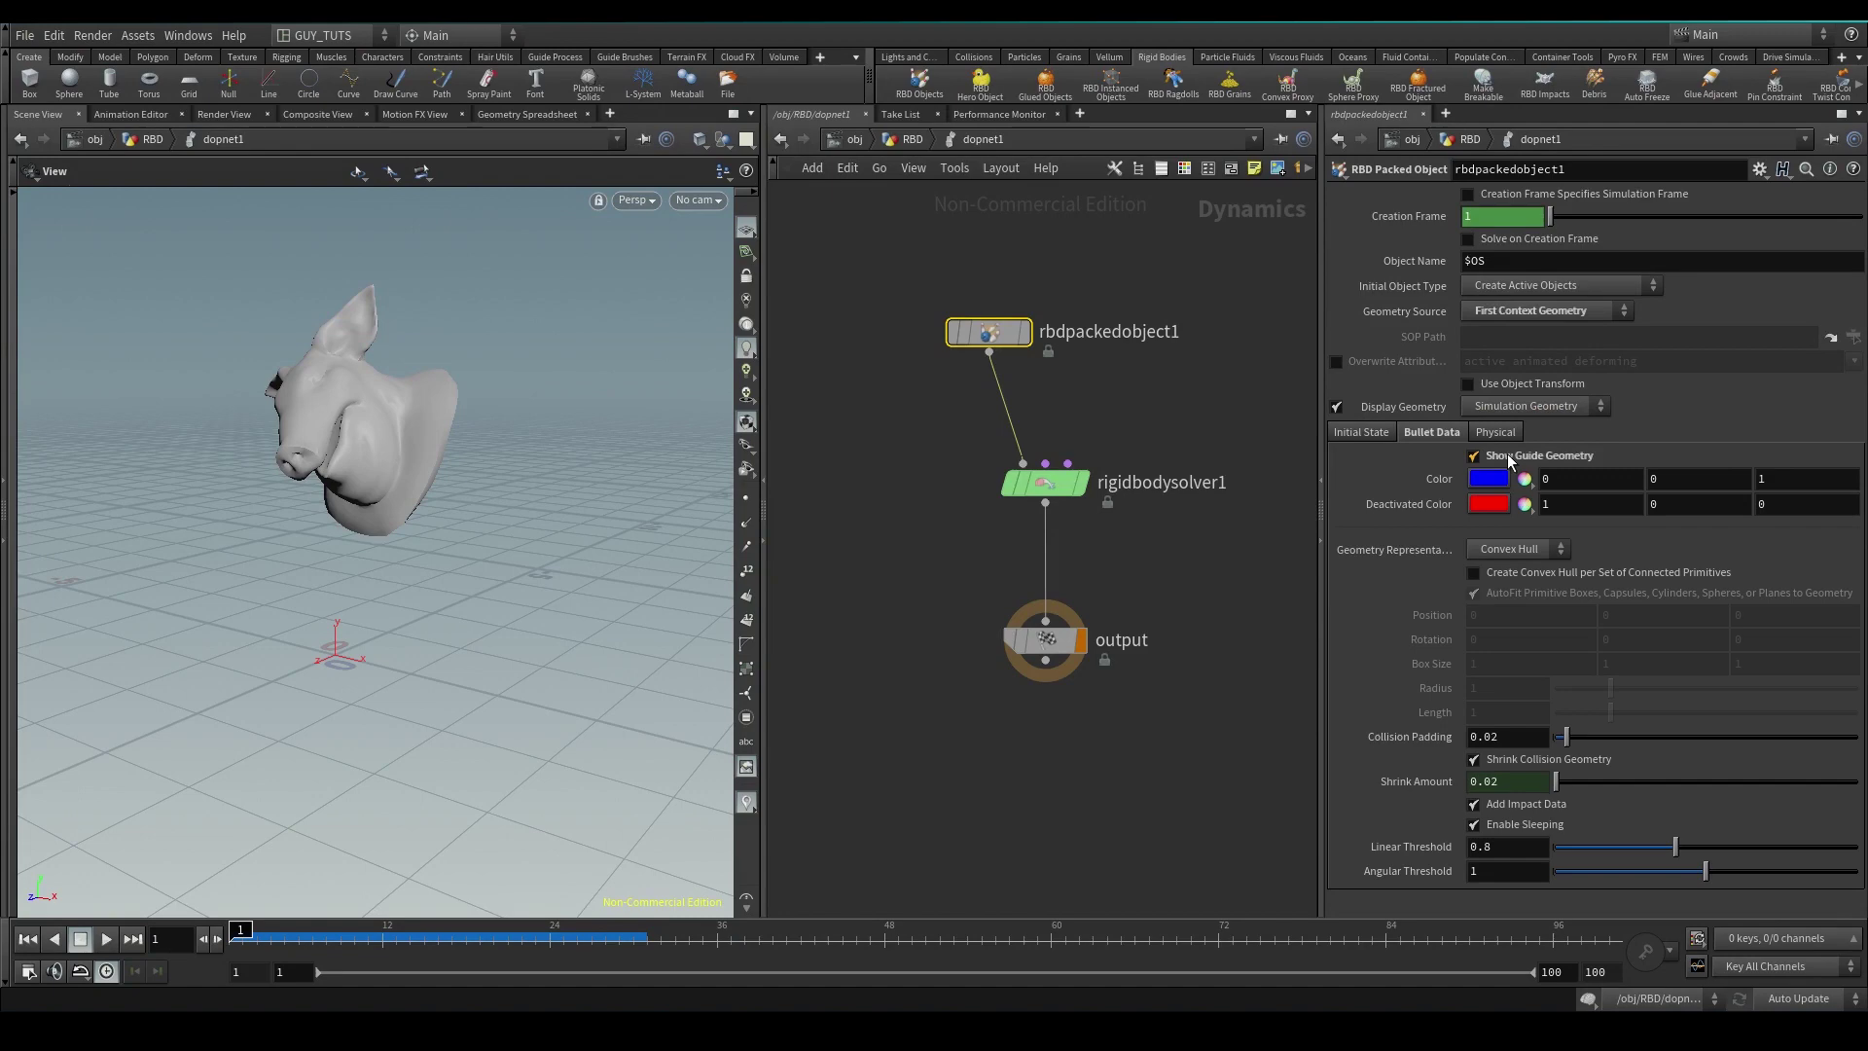
{"action": "left_click", "coordinate": [1338, 407]}
{"action": "middle_click_drag", "start_coordinate": [166, 447], "coordinate": [576, 435]}
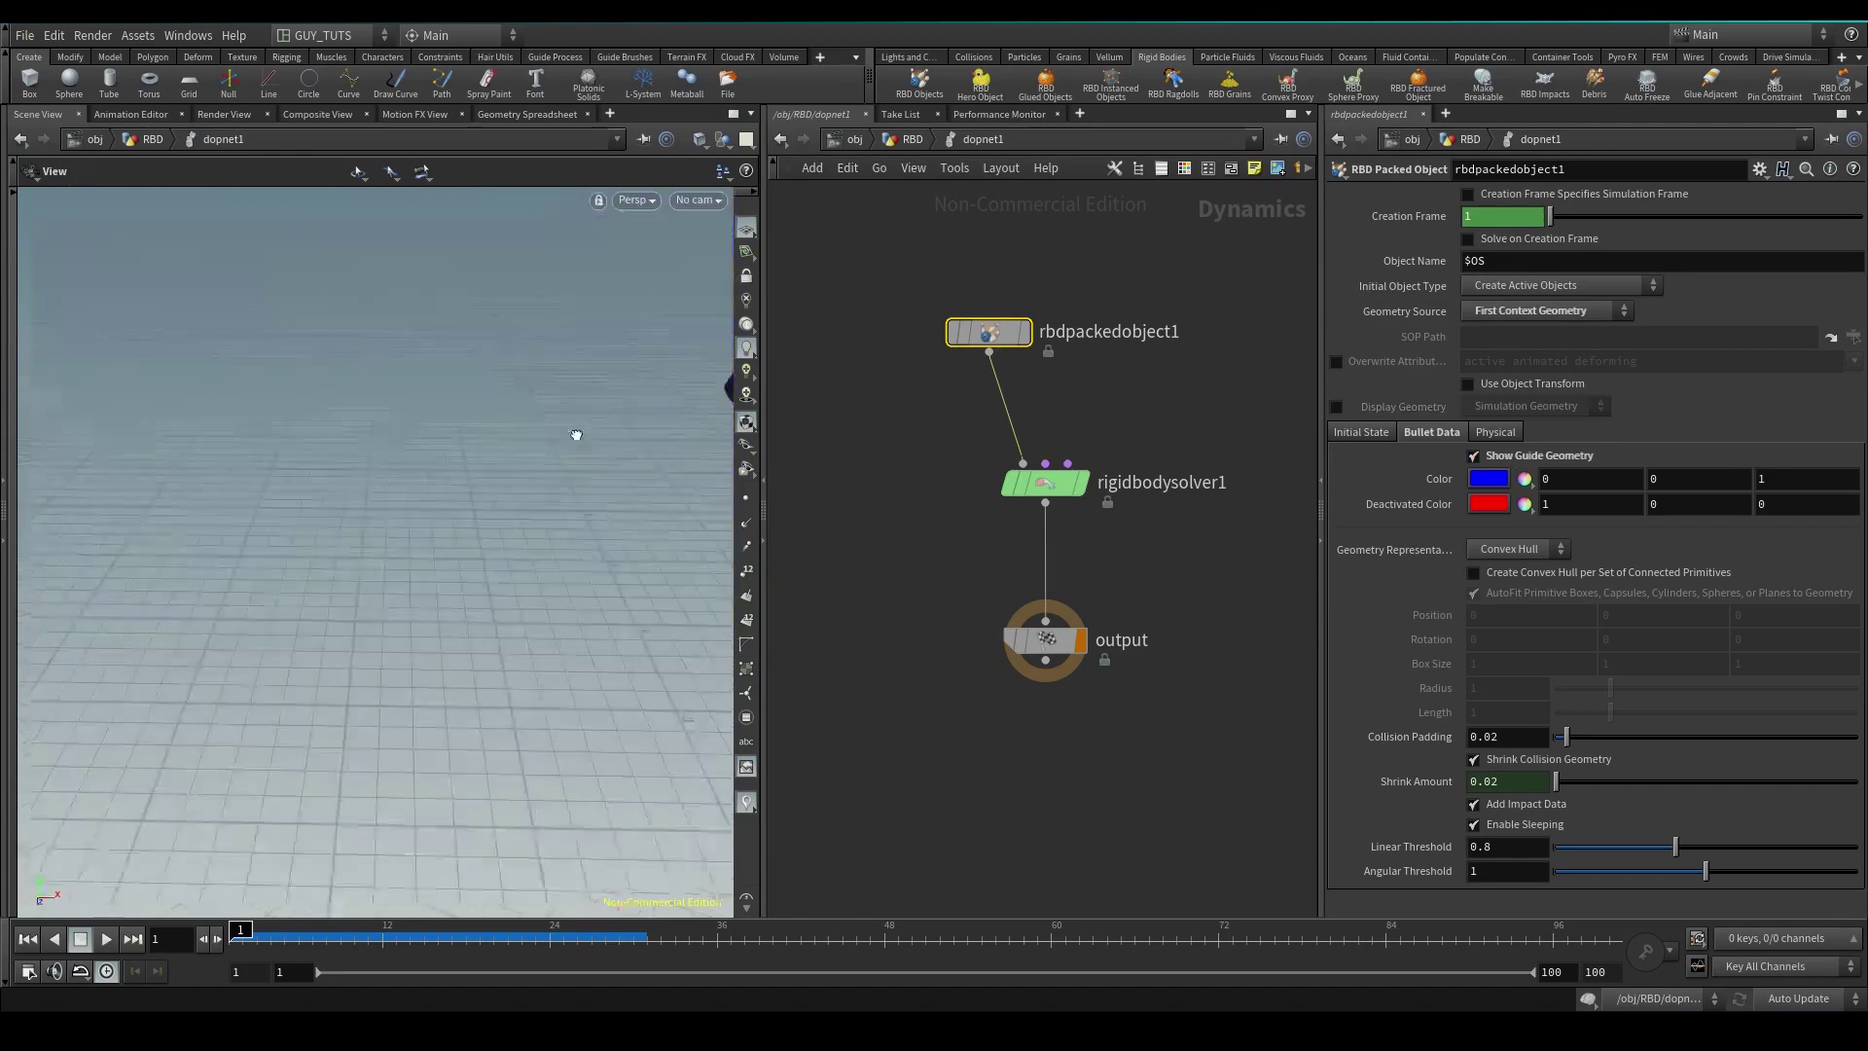
{"action": "left_click_drag", "start_coordinate": [576, 435], "coordinate": [423, 254]}
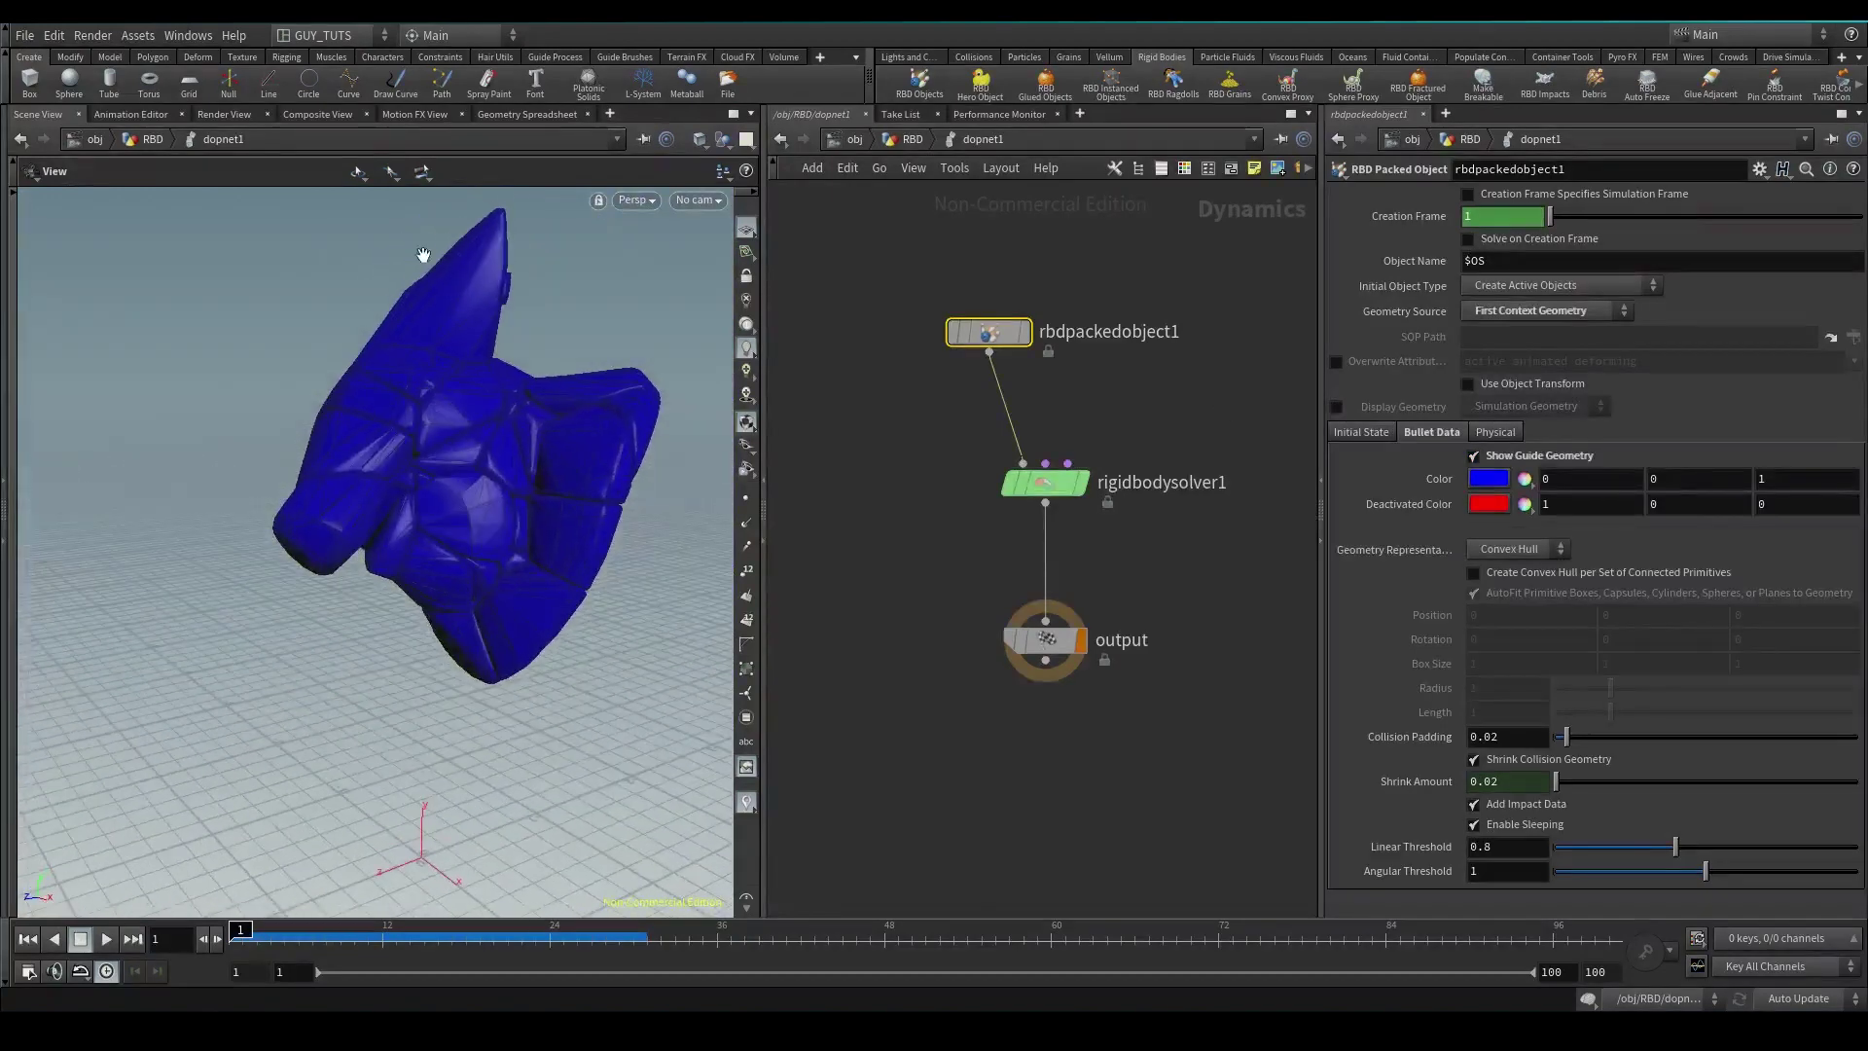
{"action": "left_click", "coordinate": [1499, 460]}
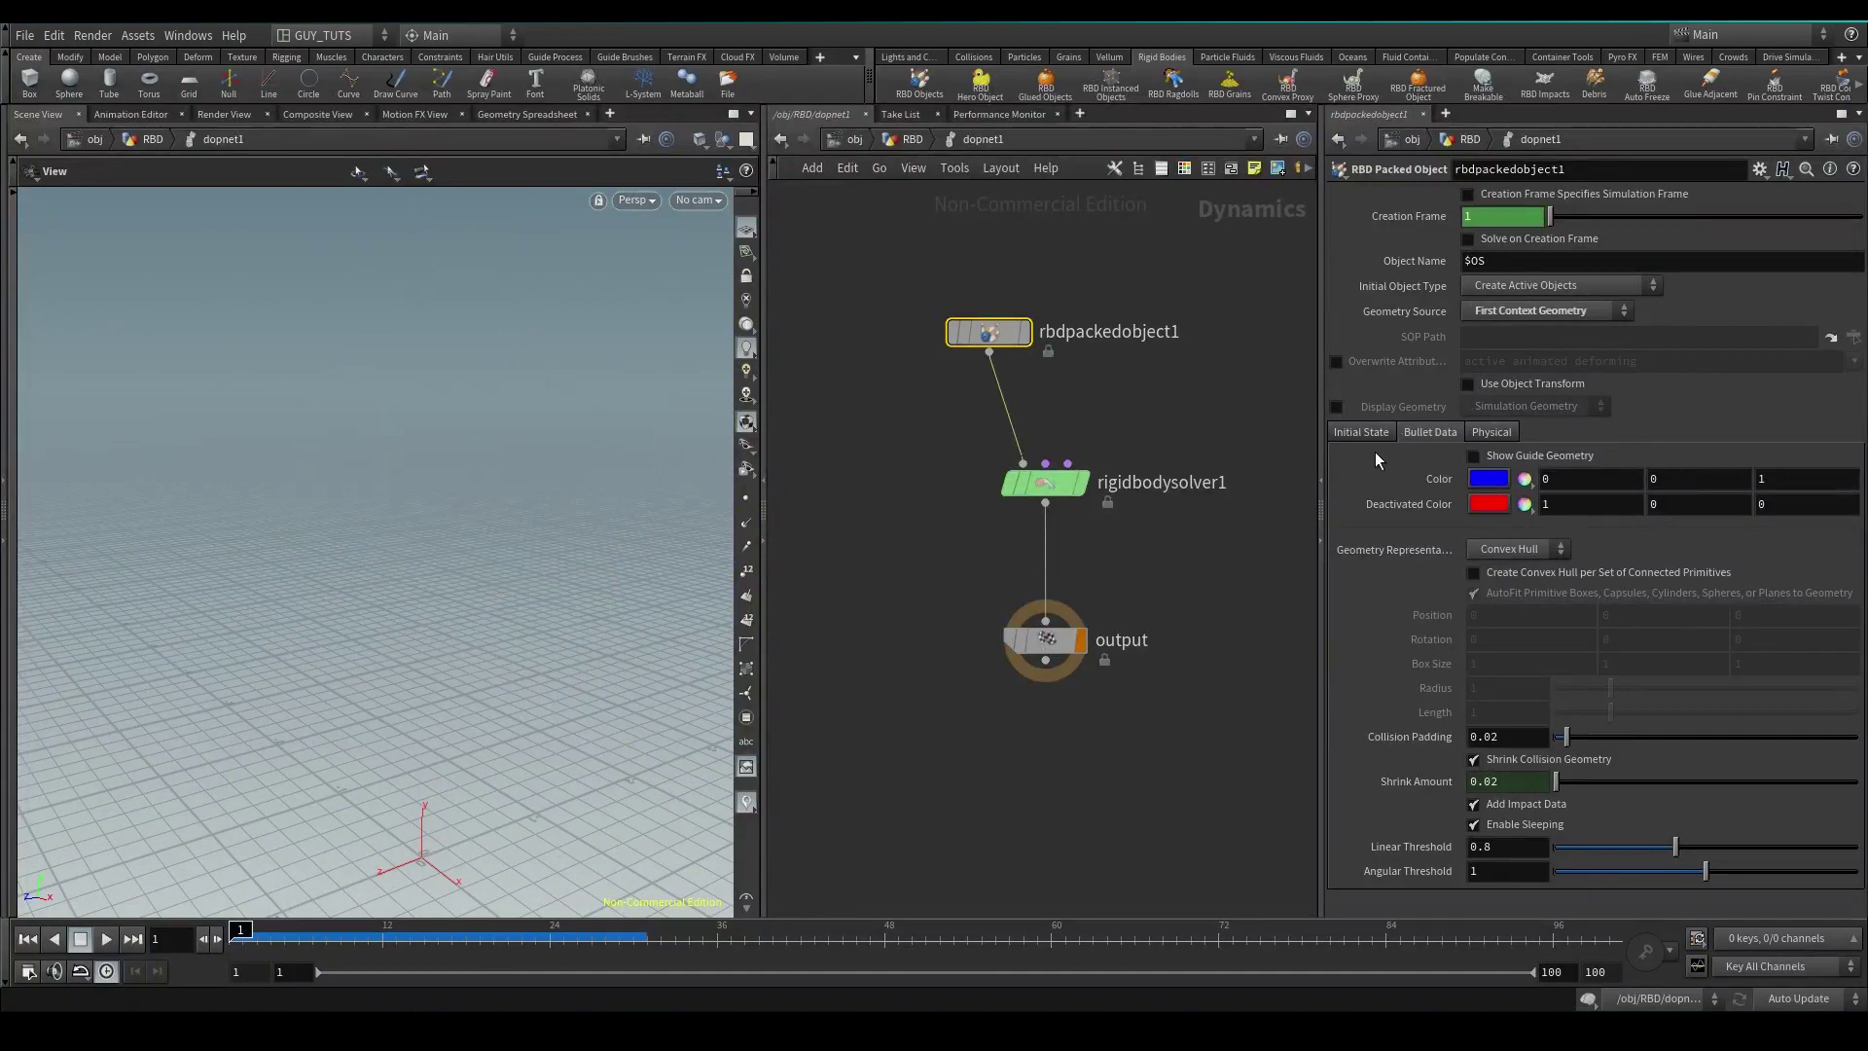
{"action": "left_click", "coordinate": [1337, 407]}
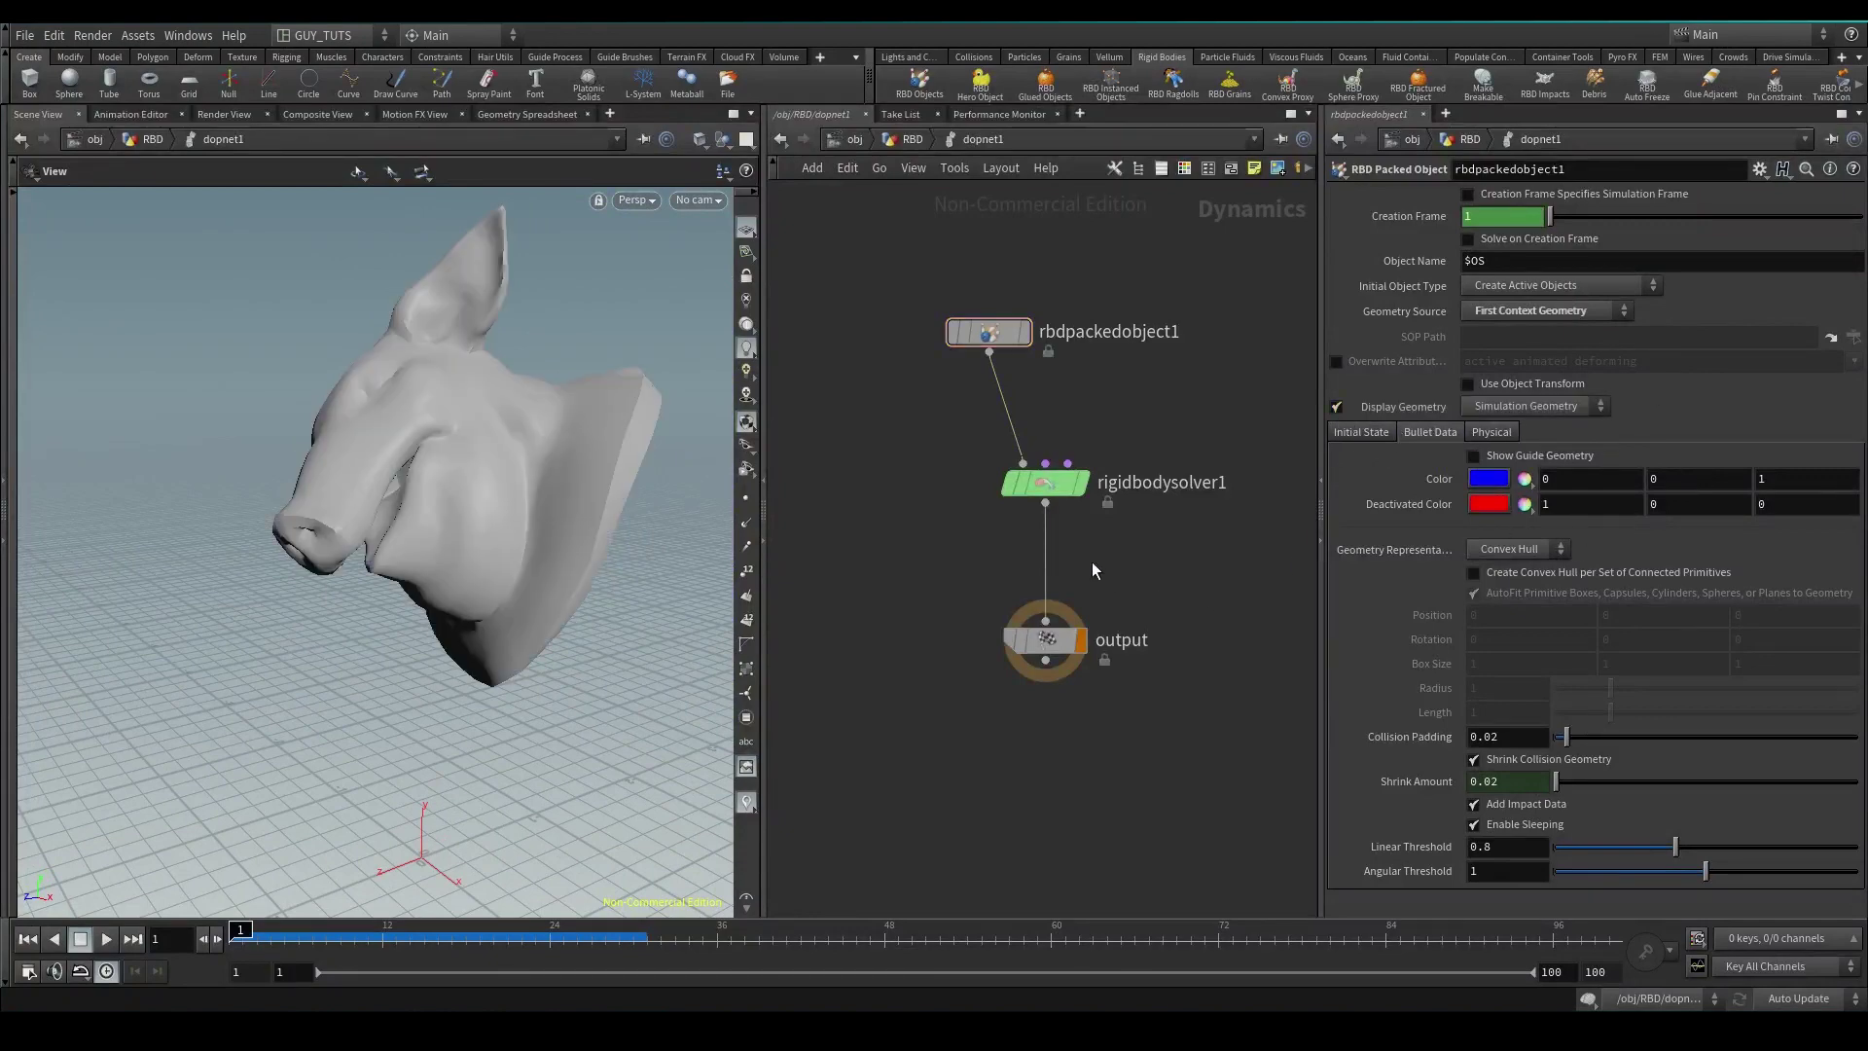
Insert a Gravity Force node between the Rigid Body Solver and the output node, leaving space below it.
{"action": "middle_click_drag", "start_coordinate": [1082, 556], "coordinate": [1096, 569]}
{"action": "key", "text": "Tab"}
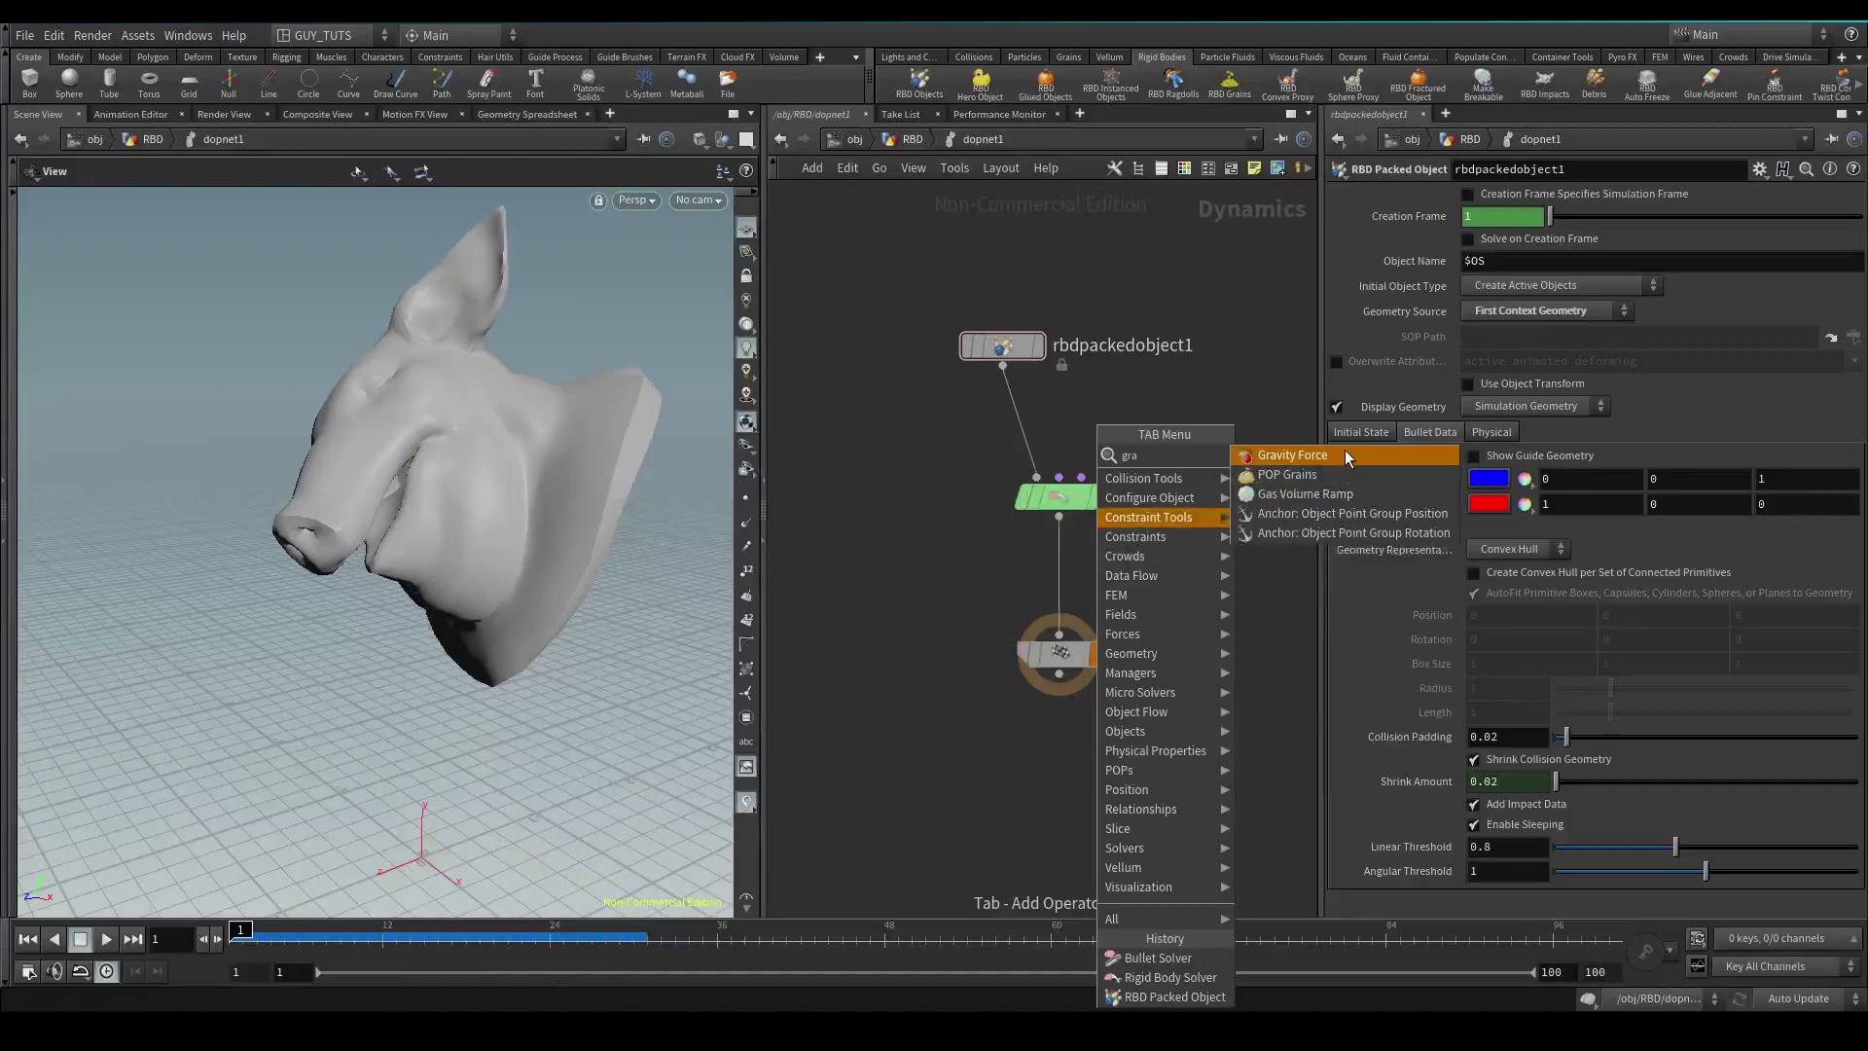
{"action": "left_click", "coordinate": [1345, 449]}
{"action": "middle_click_drag", "start_coordinate": [116, 408], "coordinate": [65, 408]}
{"action": "middle_click_drag", "start_coordinate": [1084, 696], "coordinate": [1082, 583]}
{"action": "left_click_drag", "start_coordinate": [1067, 552], "coordinate": [1056, 720]}
Add a Ground Plane node beside the gravity node in the DOP network.
{"action": "key", "text": "Tab"}
{"action": "type", "text": "gro"}
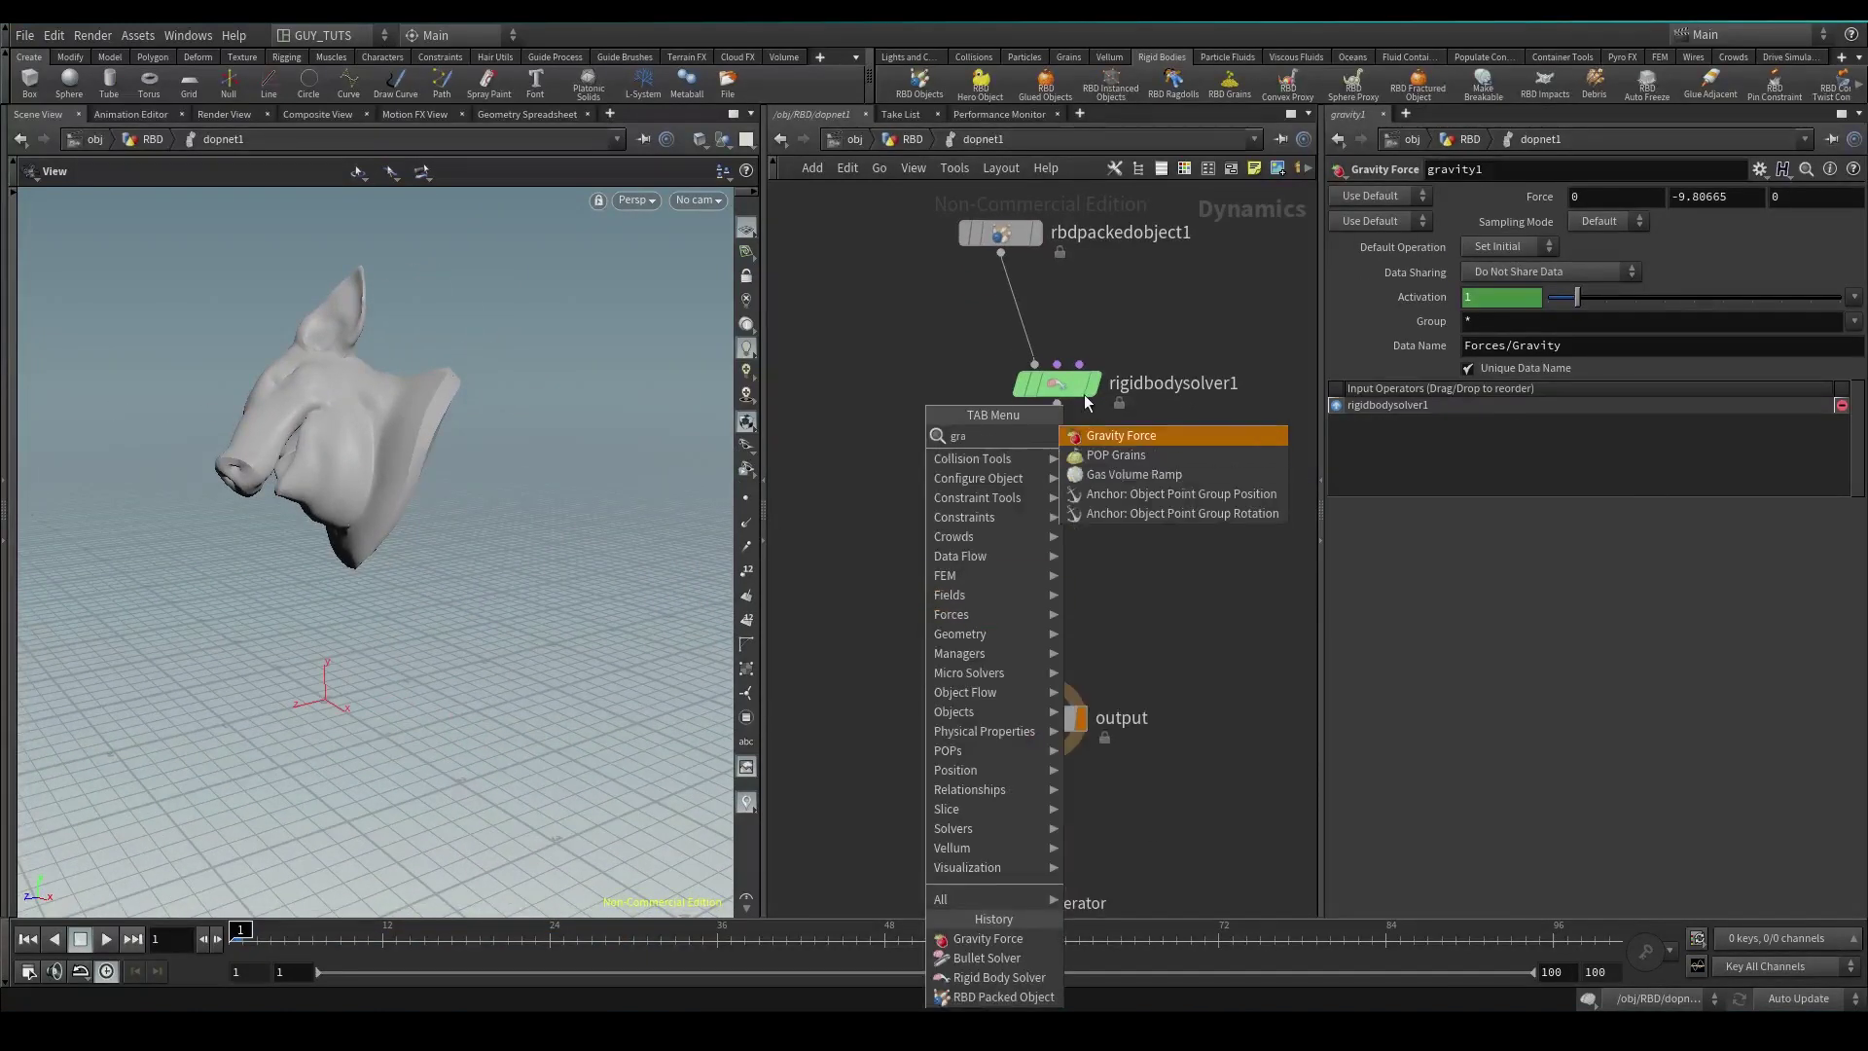
{"action": "left_click", "coordinate": [1105, 434]}
{"action": "left_click", "coordinate": [1127, 436]}
{"action": "left_click_drag", "start_coordinate": [1113, 449], "coordinate": [942, 582]}
{"action": "left_click", "coordinate": [919, 646]}
Add a Merge node above the output, combining the Ground Plane as first input and Gravity as second.
{"action": "key", "text": "Tab"}
{"action": "type", "text": "mer"}
{"action": "key", "text": "Return"}
{"action": "left_click", "coordinate": [949, 601]}
{"action": "left_click_drag", "start_coordinate": [1056, 486], "coordinate": [1046, 699]}
{"action": "left_click_drag", "start_coordinate": [942, 622], "coordinate": [1039, 634]}
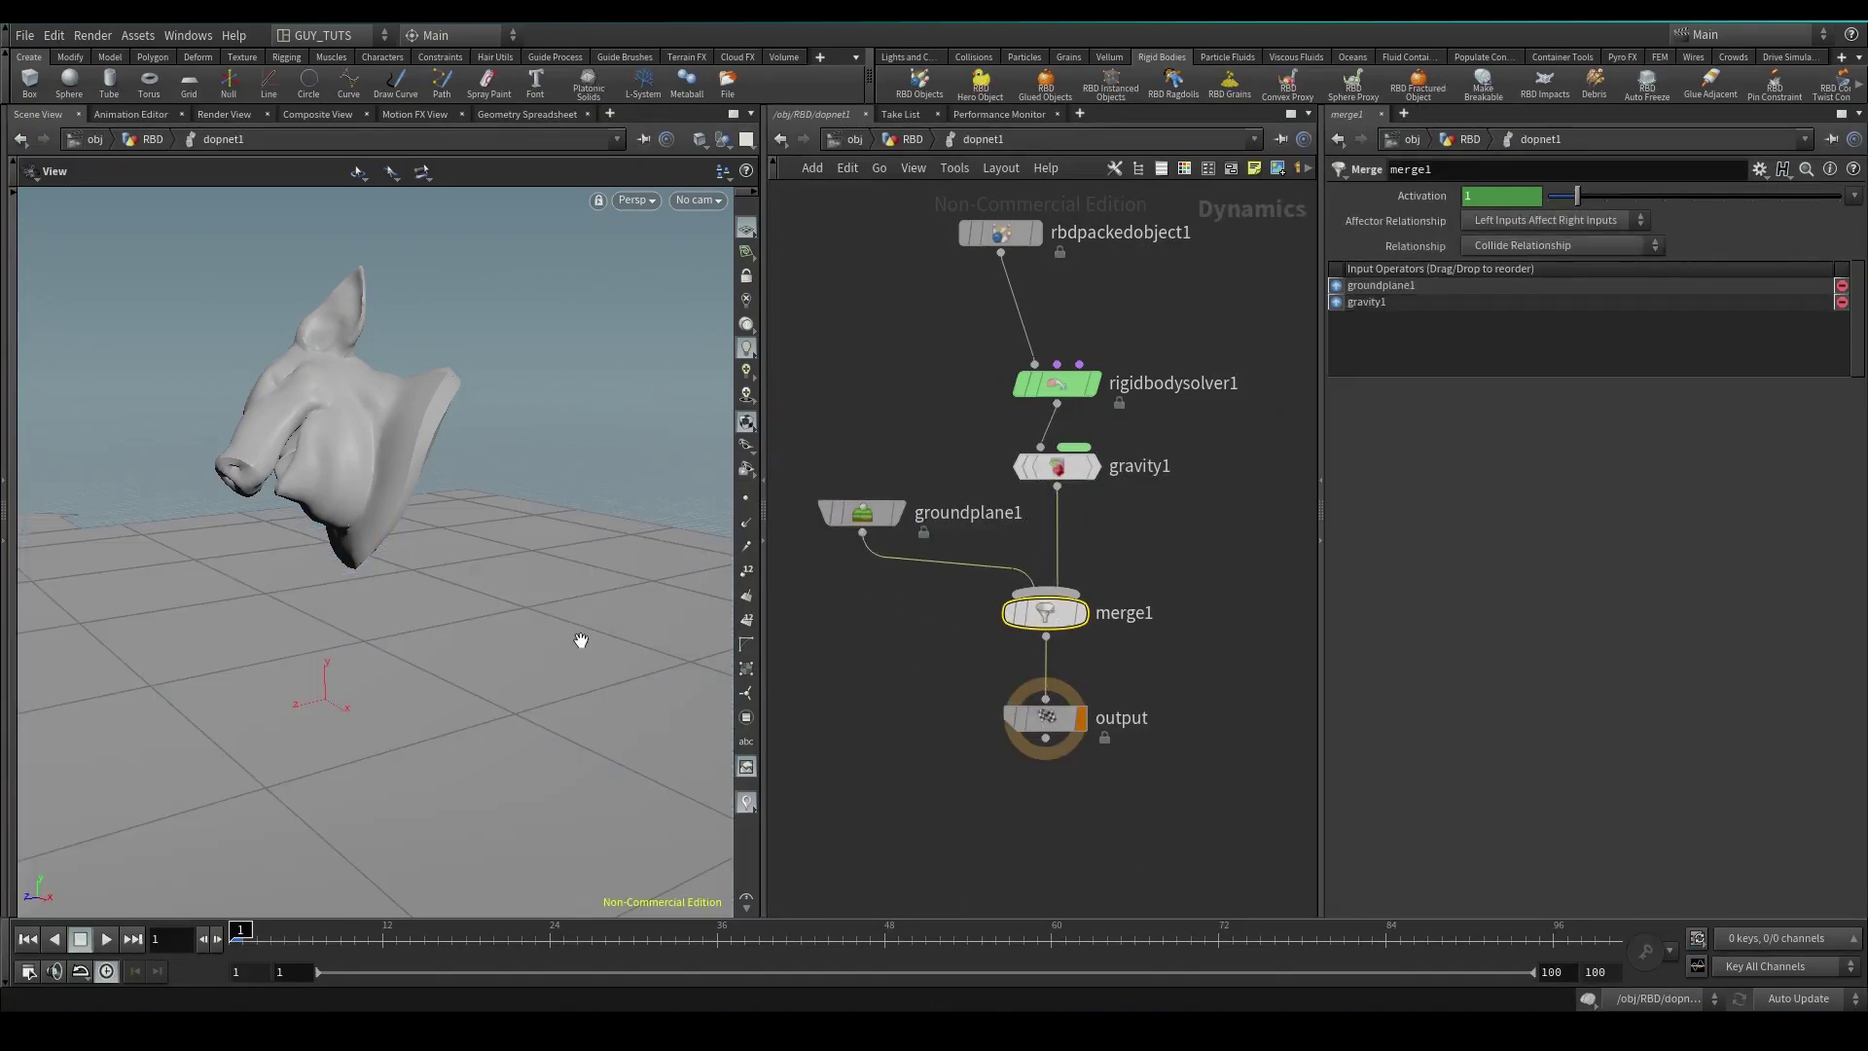
Play the simulation and watch the fractured pig head pieces fall onto the ground plane.
{"action": "right_click_drag", "start_coordinate": [519, 593], "coordinate": [237, 572]}
{"action": "middle_click_drag", "start_coordinate": [238, 571], "coordinate": [103, 447]}
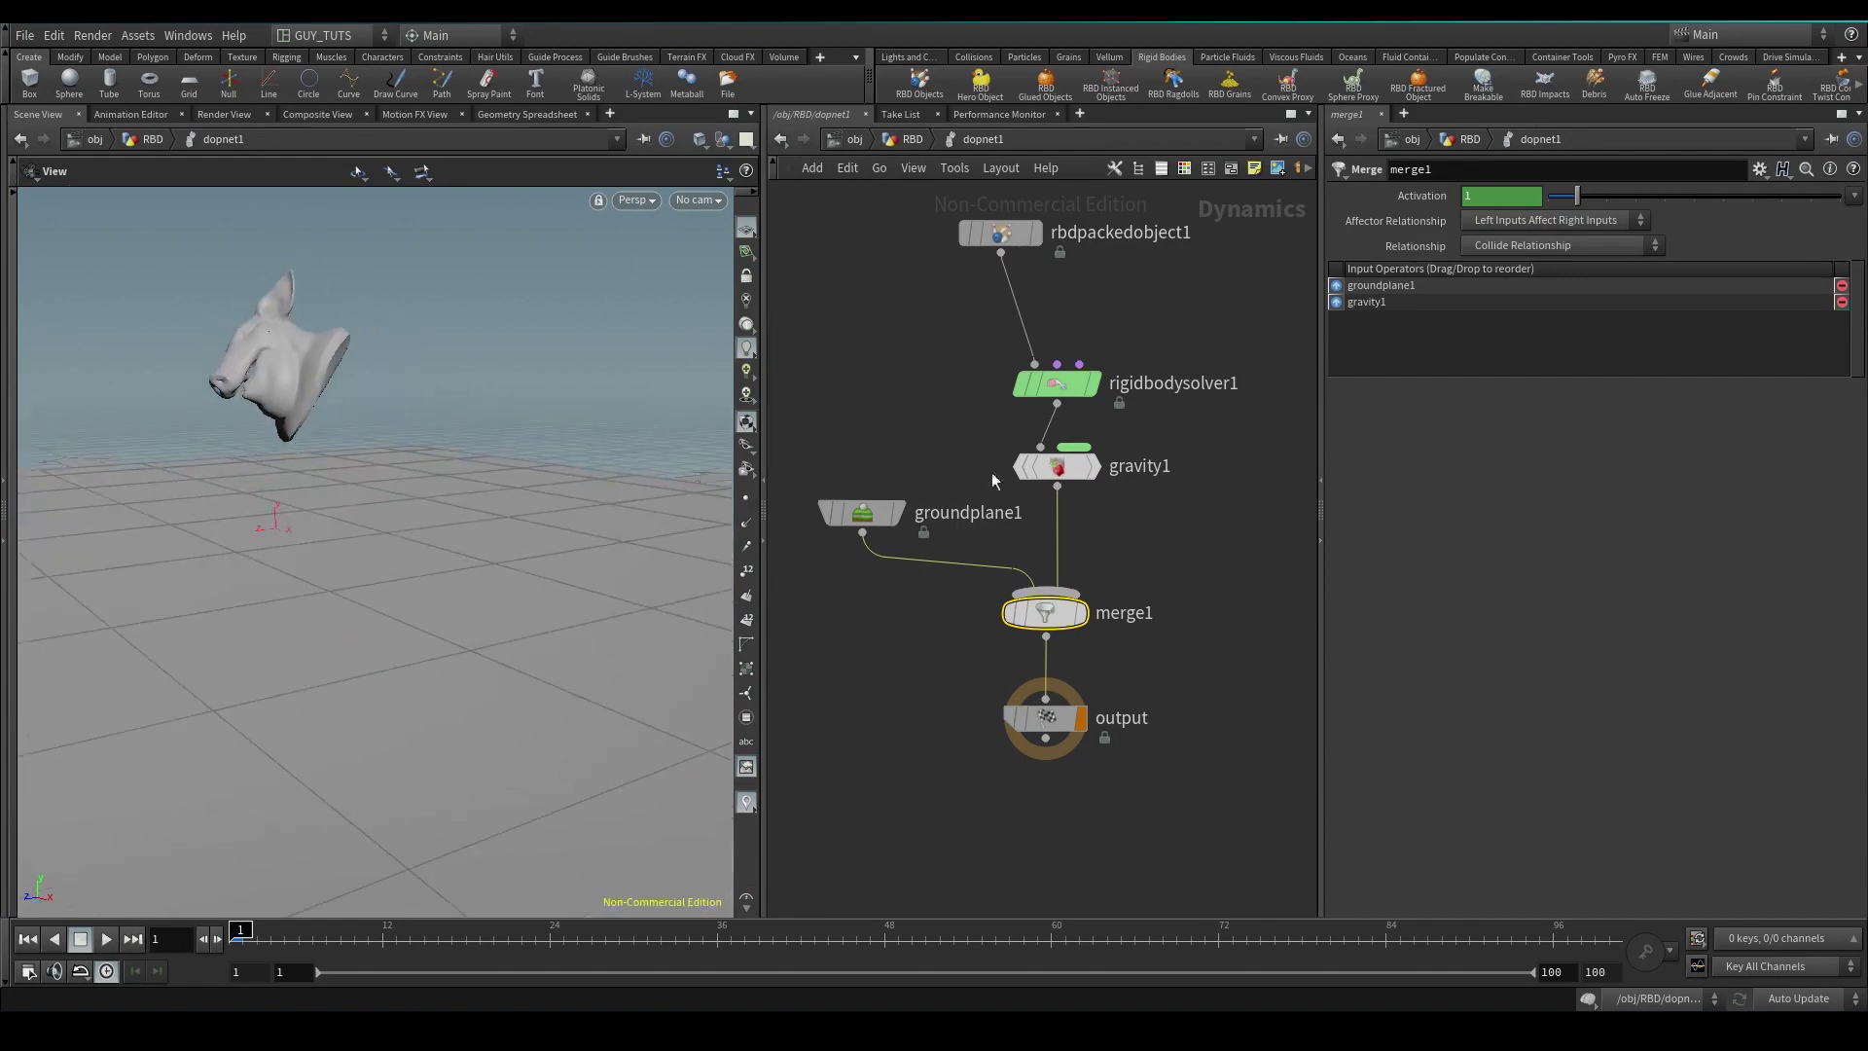
{"action": "left_click", "coordinate": [863, 513]}
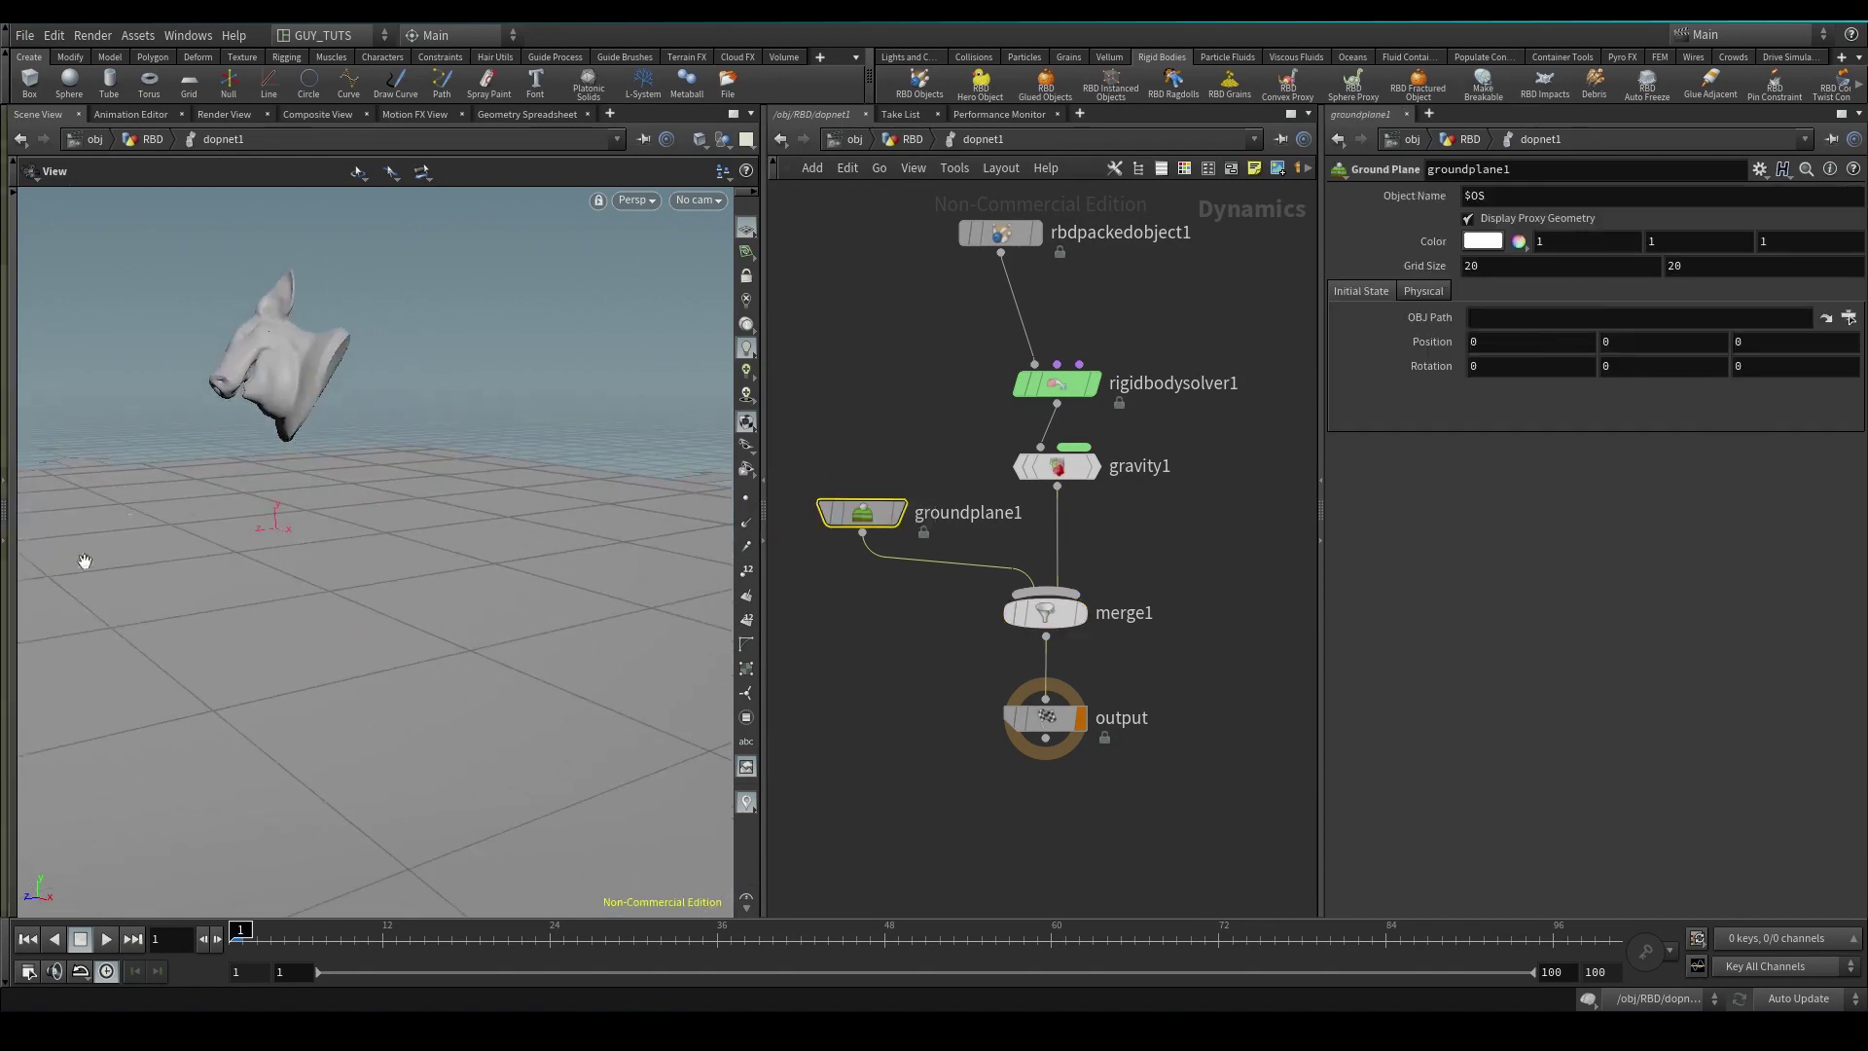
{"action": "middle_click_drag", "start_coordinate": [136, 475], "coordinate": [204, 472]}
{"action": "left_click_drag", "start_coordinate": [204, 471], "coordinate": [376, 463]}
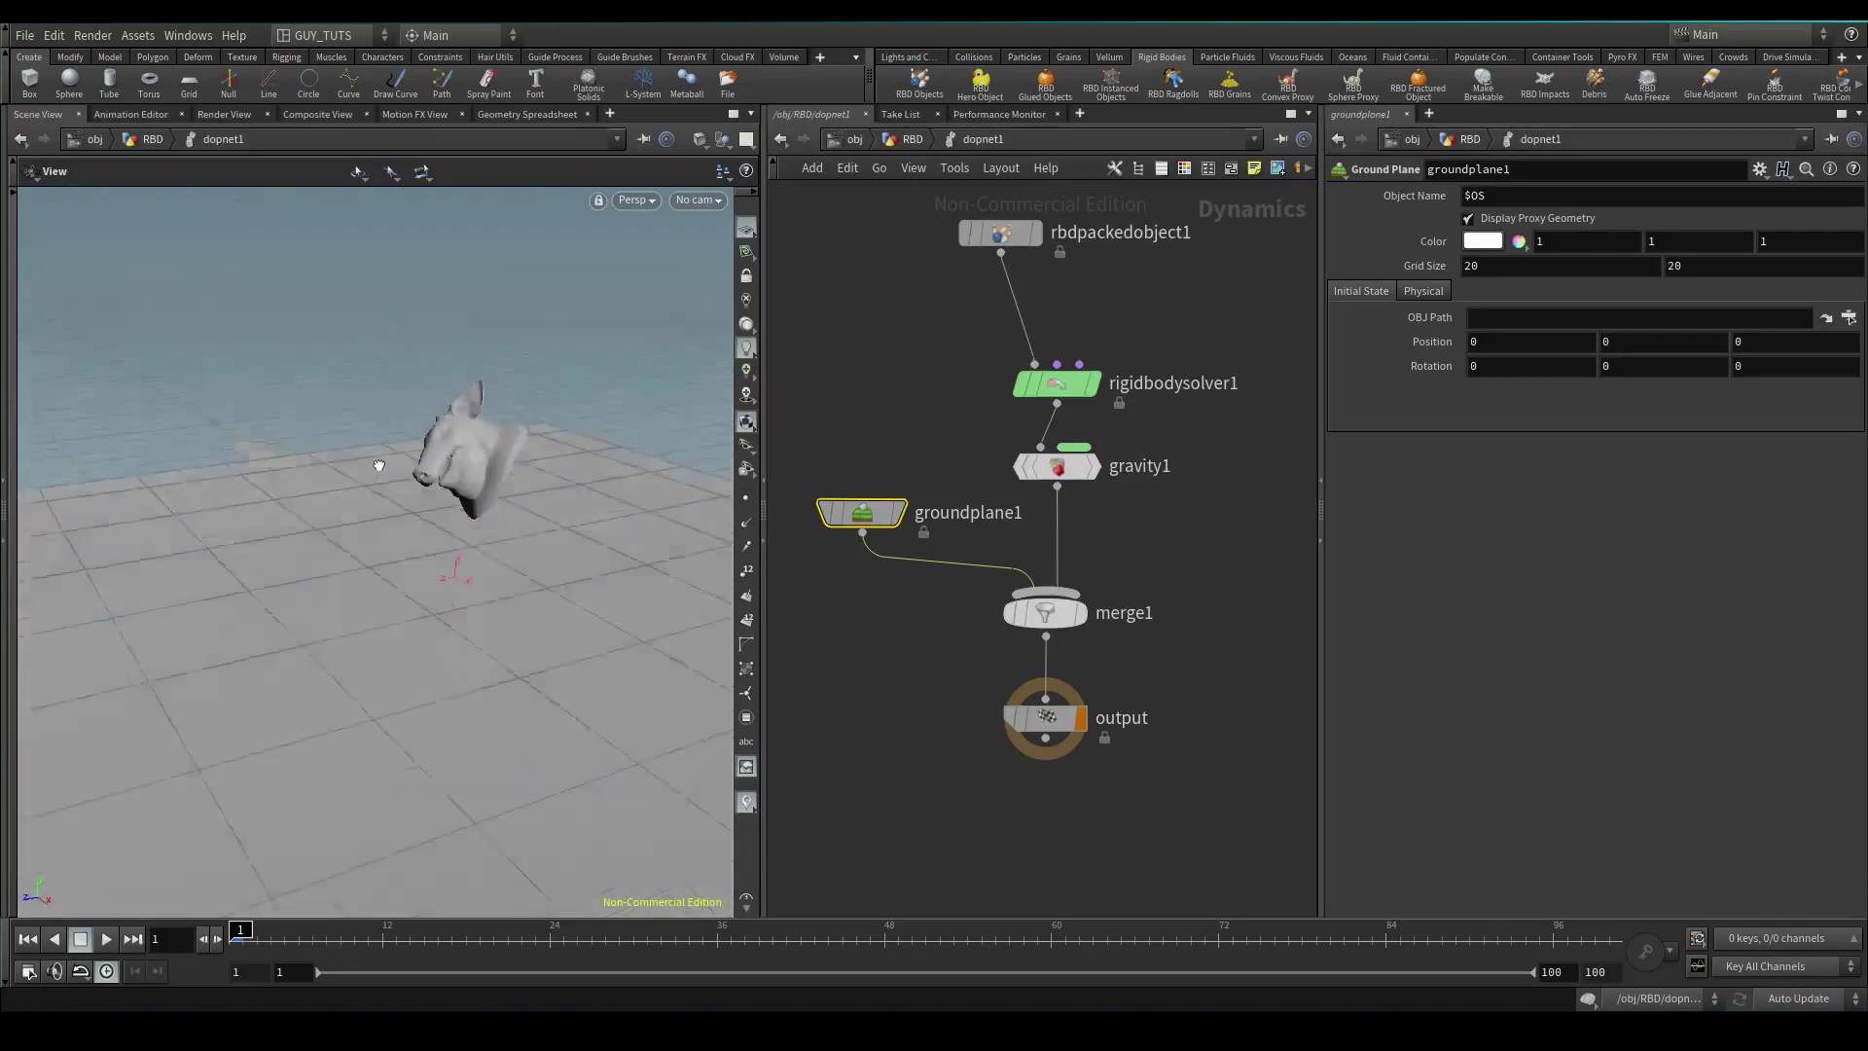
{"action": "right_click_drag", "start_coordinate": [376, 464], "coordinate": [505, 445]}
{"action": "key", "text": "Up"}
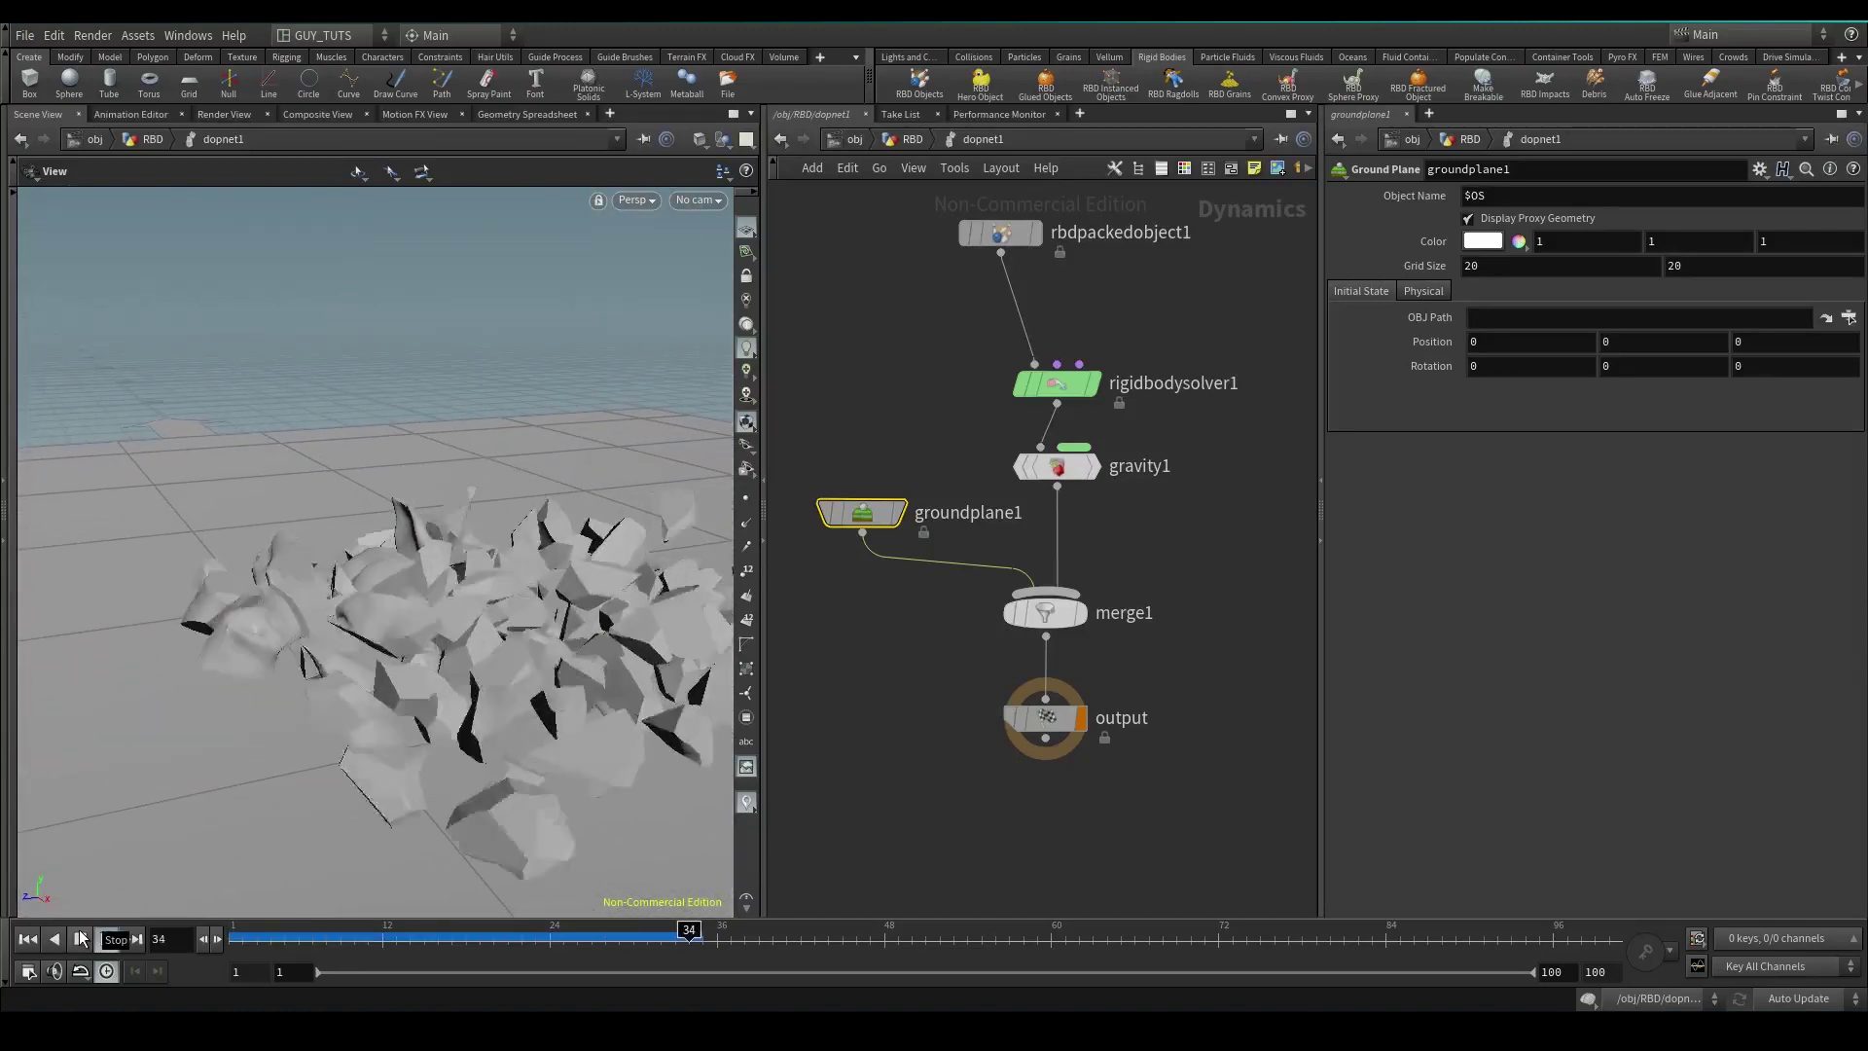
{"action": "key", "text": "Up"}
{"action": "middle_click_drag", "start_coordinate": [610, 634], "coordinate": [500, 479]}
{"action": "right_click_drag", "start_coordinate": [500, 480], "coordinate": [408, 487]}
Return to the RBD geometry level and add a Dop Import node below the DOP Network.
{"action": "left_click", "coordinate": [1005, 405]}
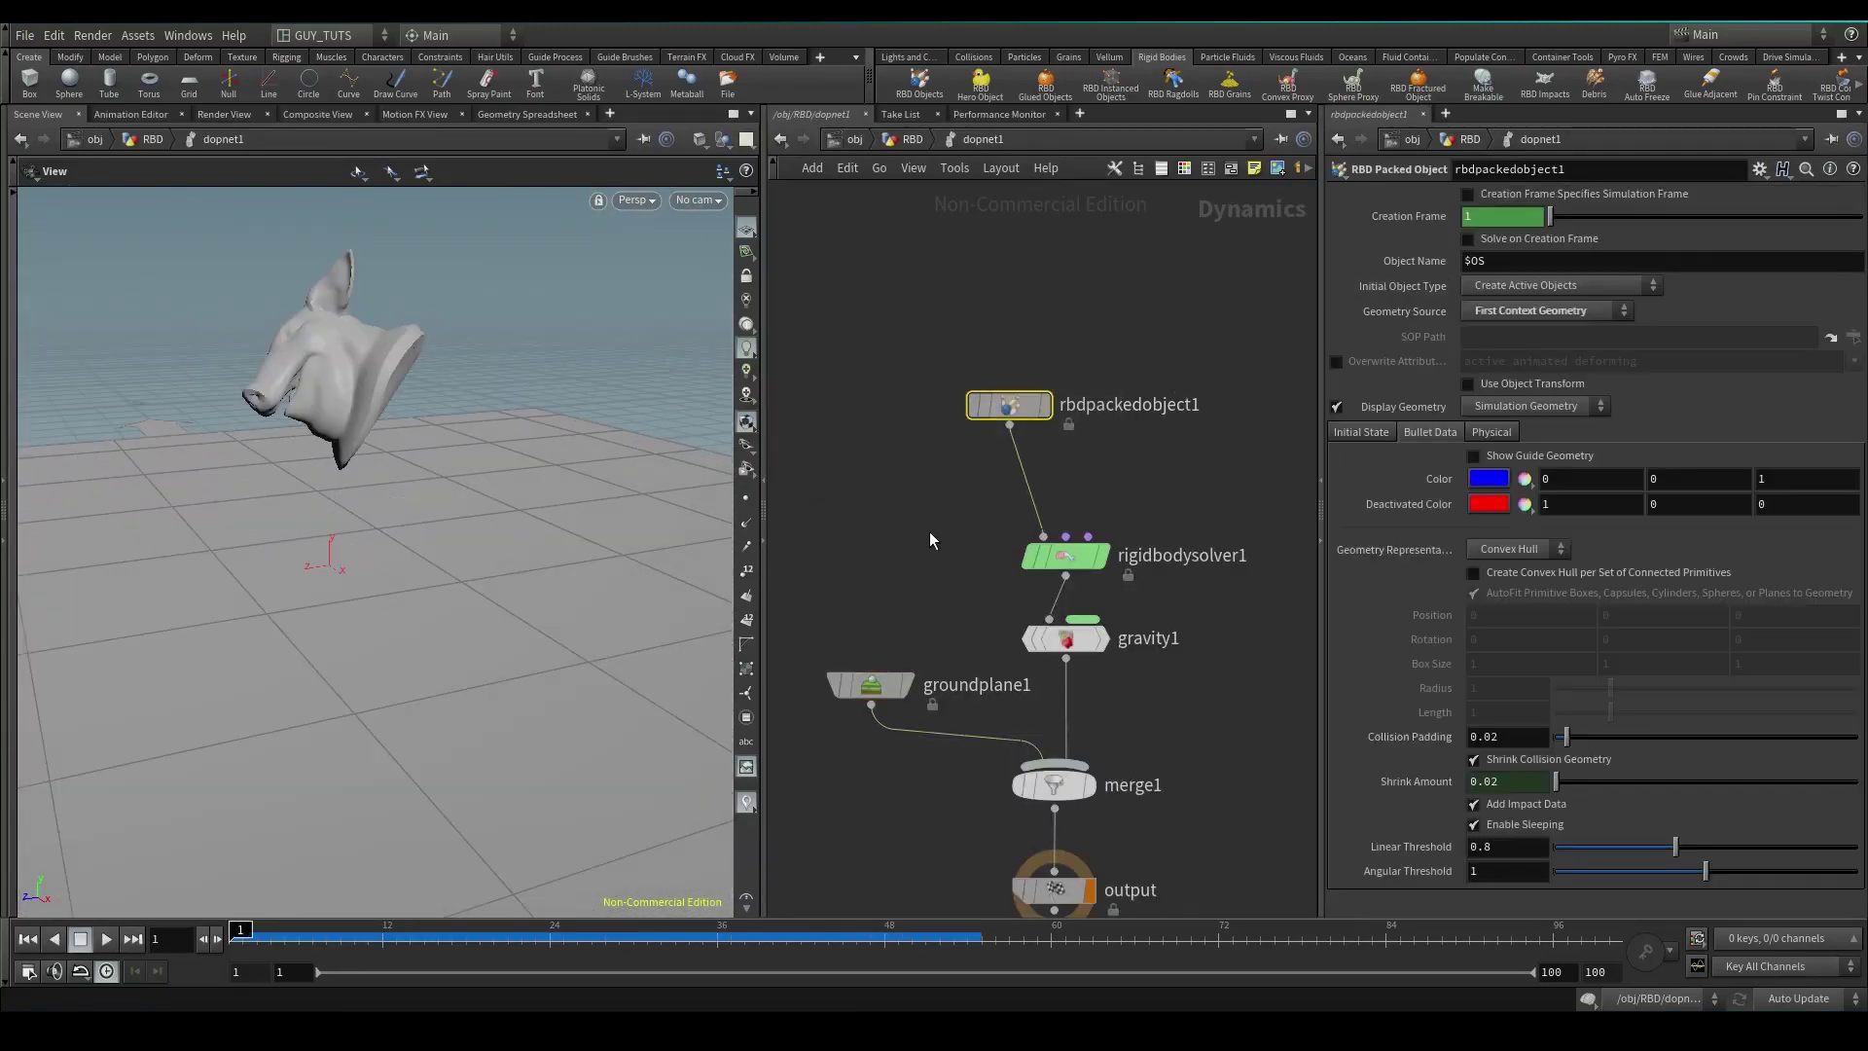
{"action": "left_click", "coordinate": [1065, 555]}
{"action": "key", "text": "u"}
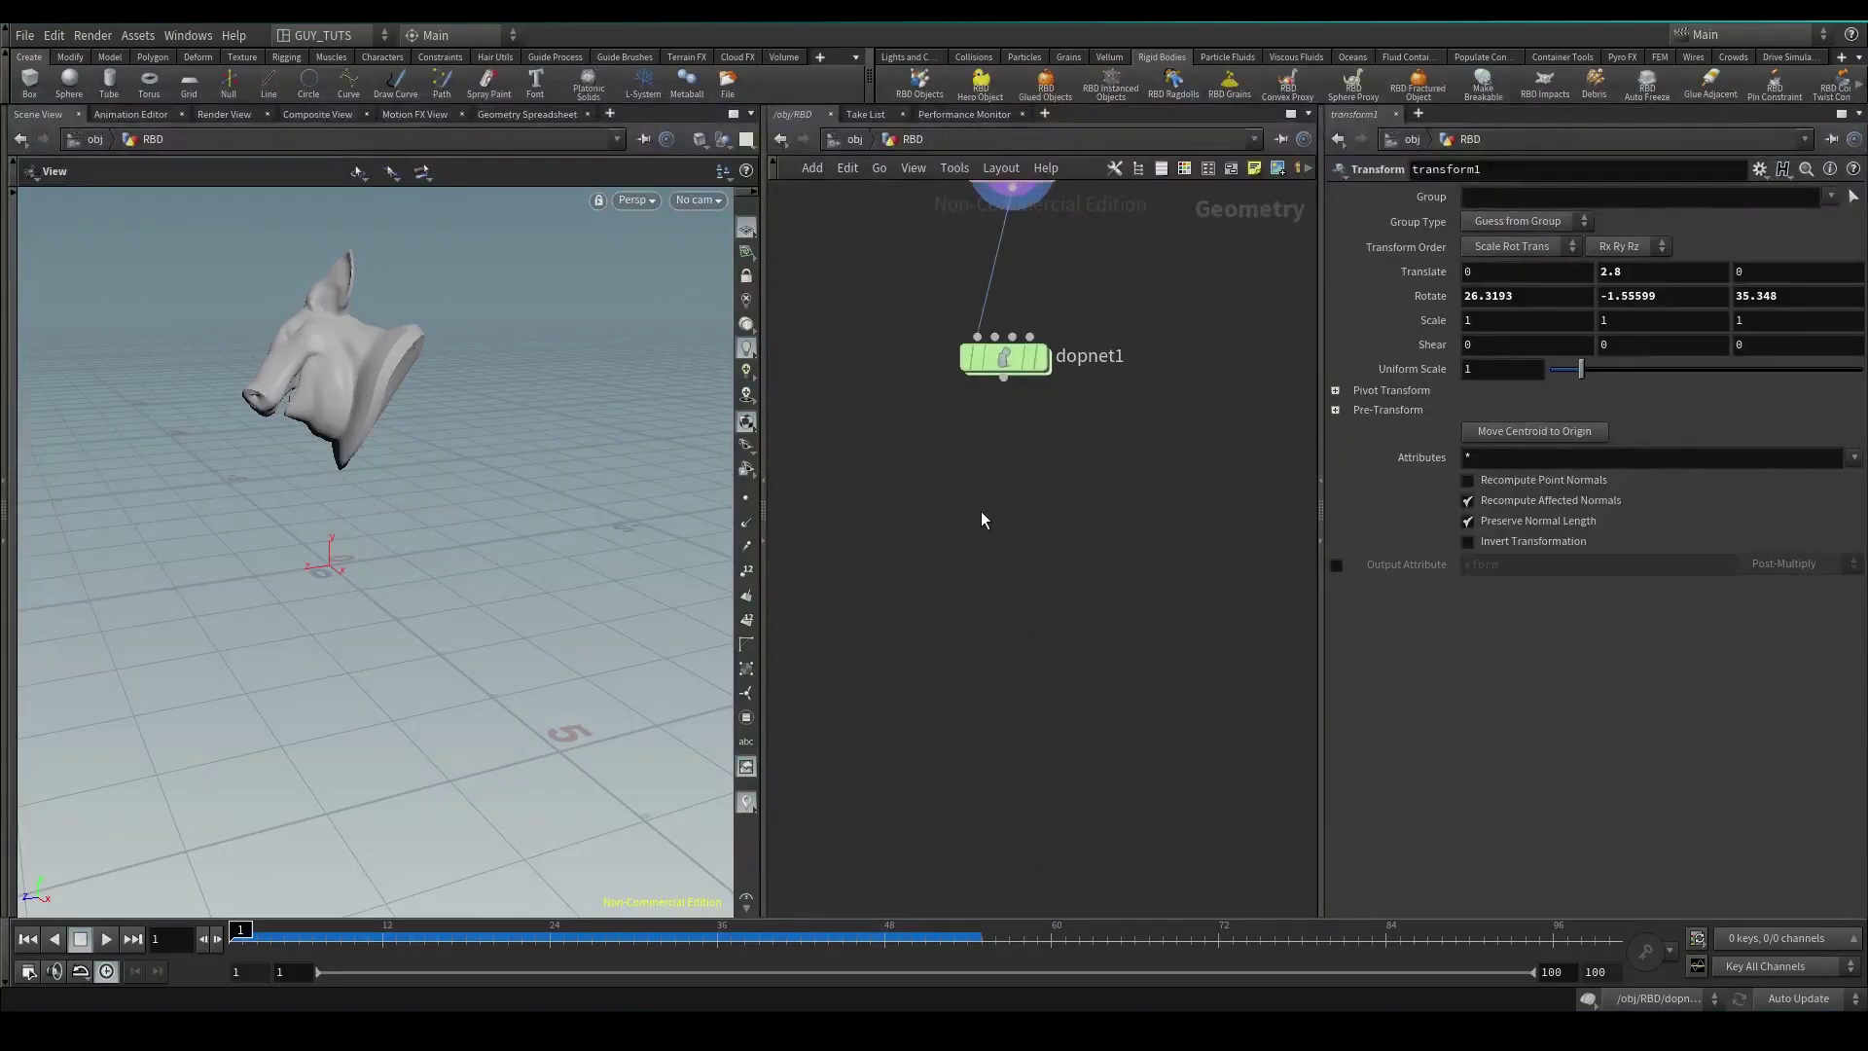
{"action": "key", "text": "Tab"}
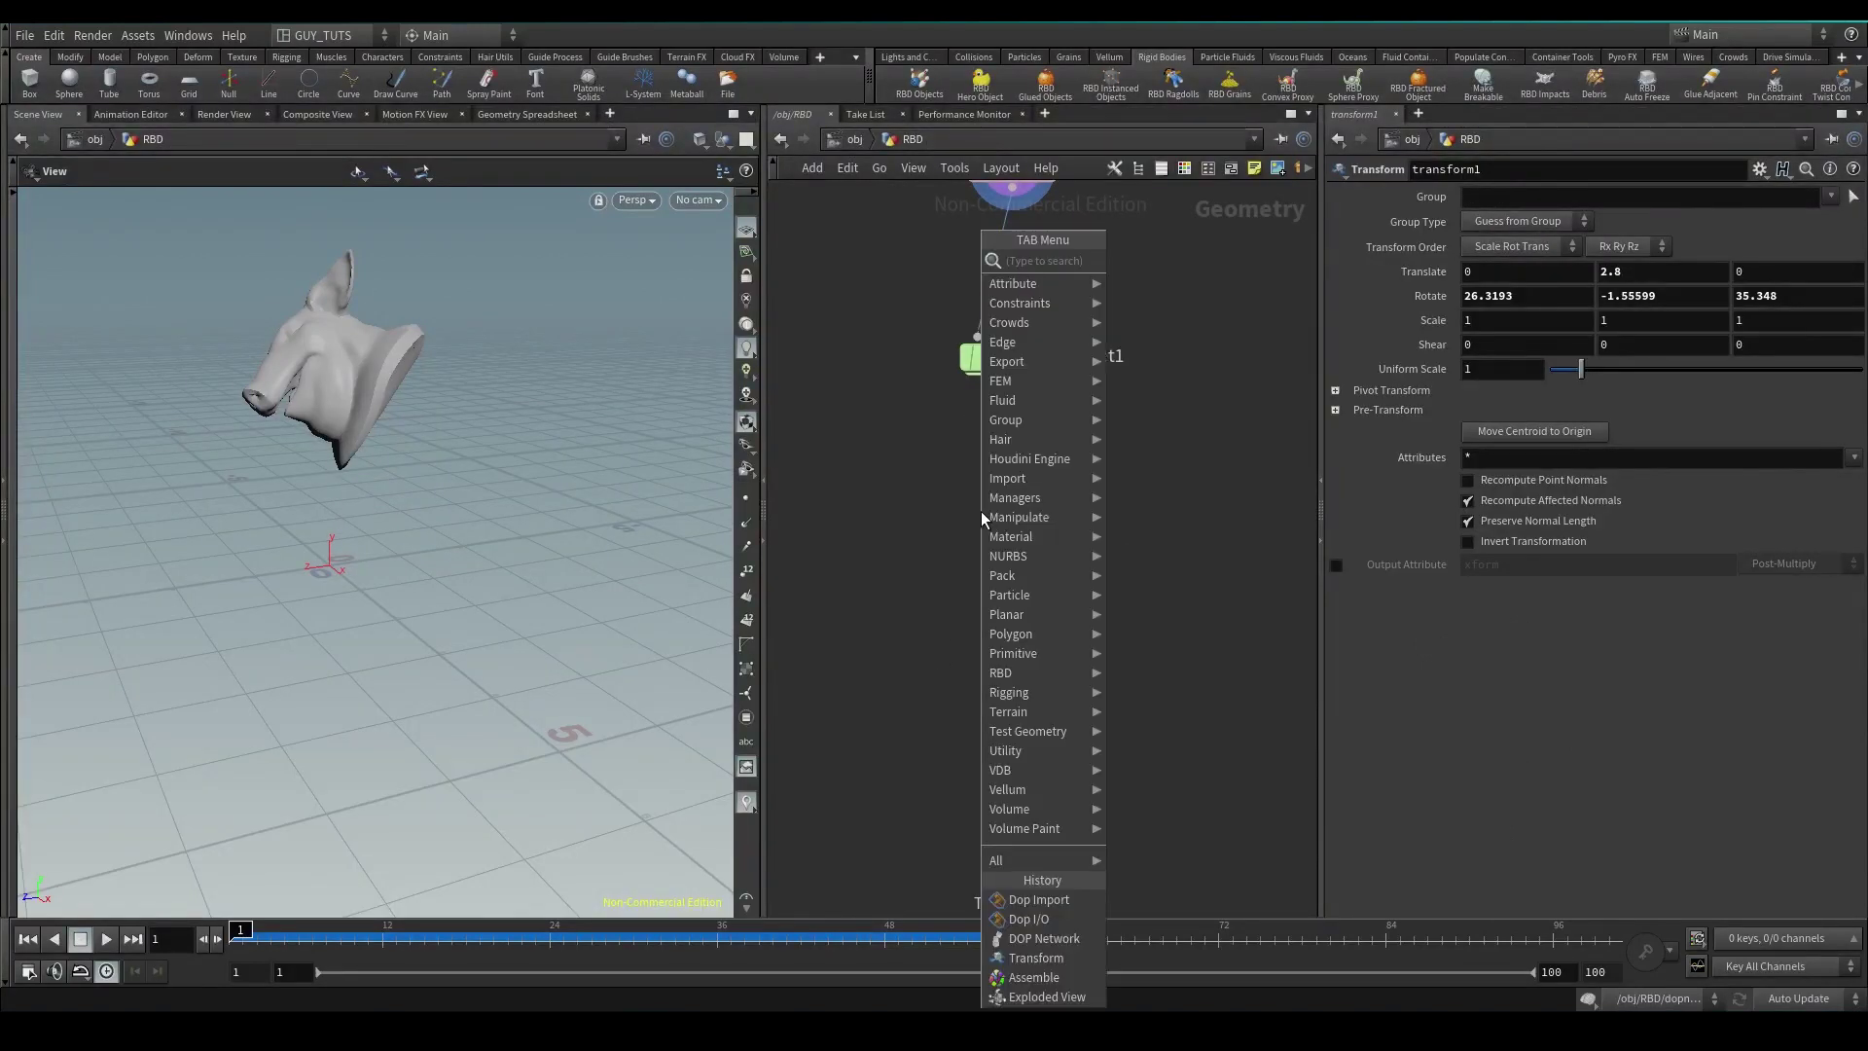
{"action": "type", "text": "impo"}
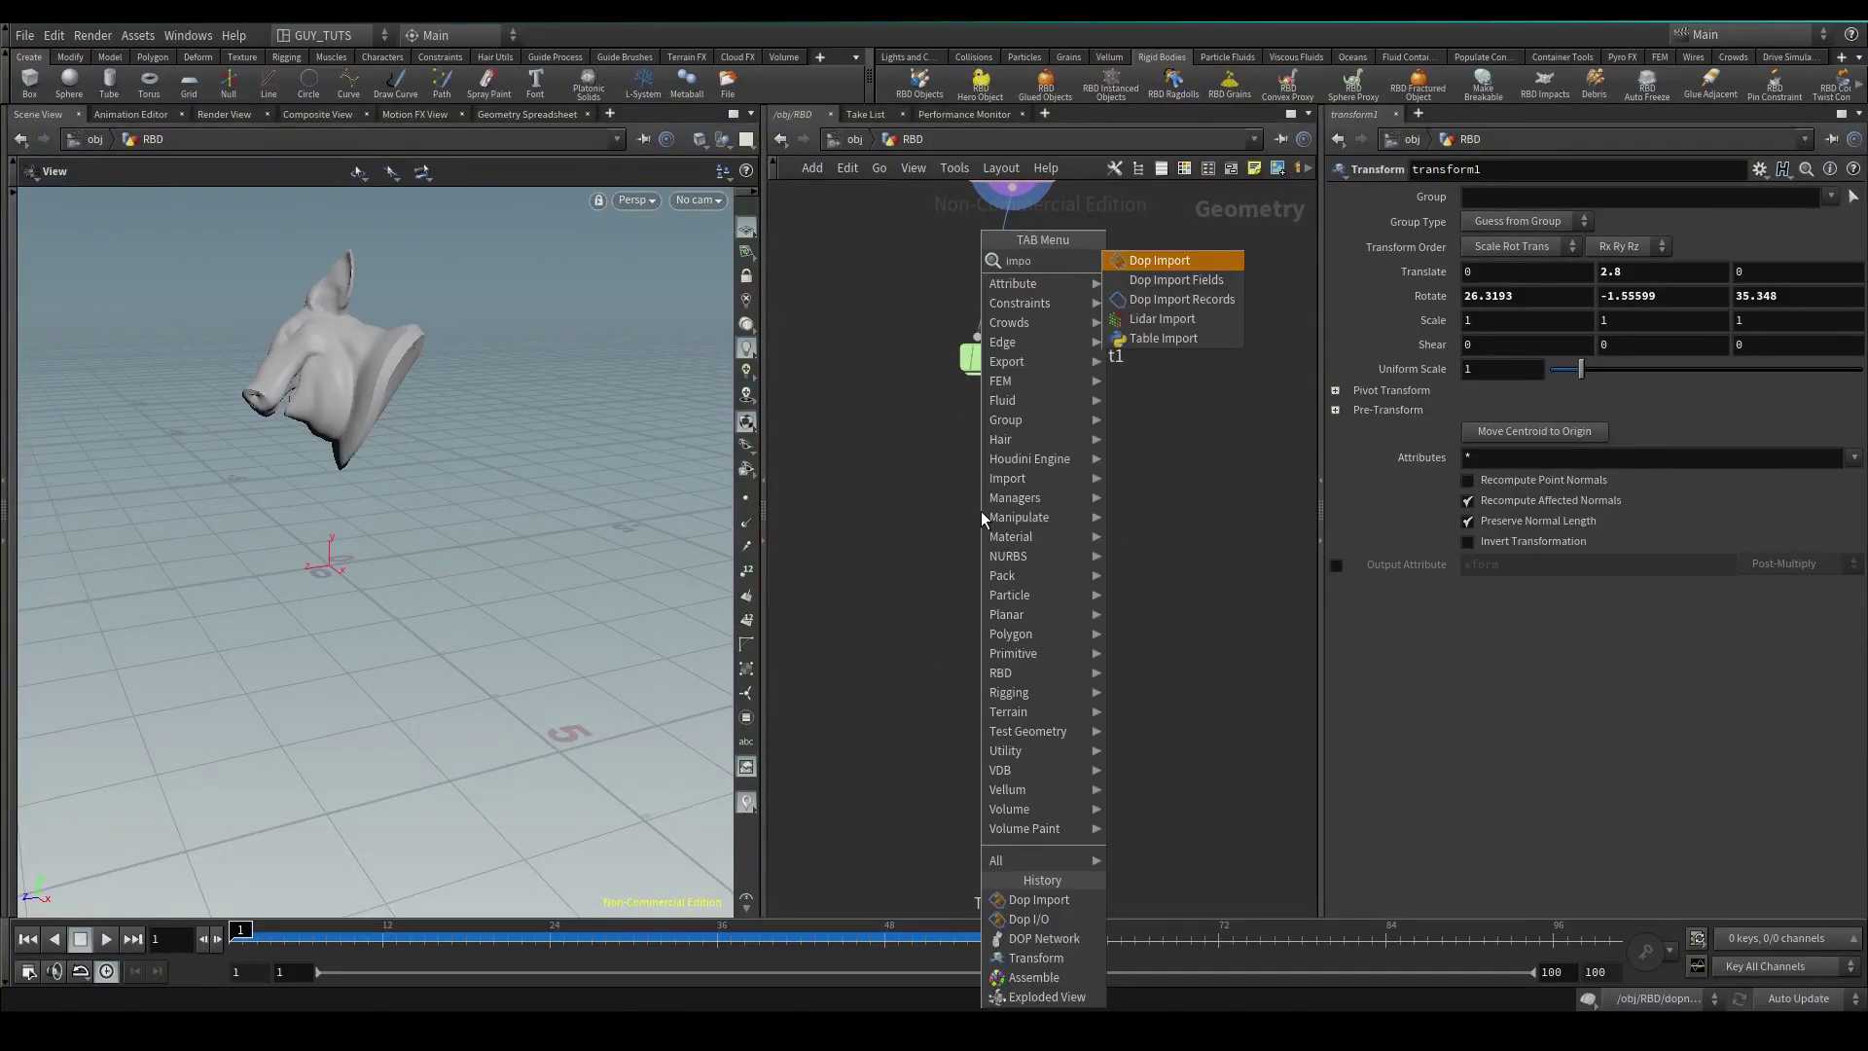
{"action": "key", "text": "Return"}
{"action": "left_click", "coordinate": [980, 510]}
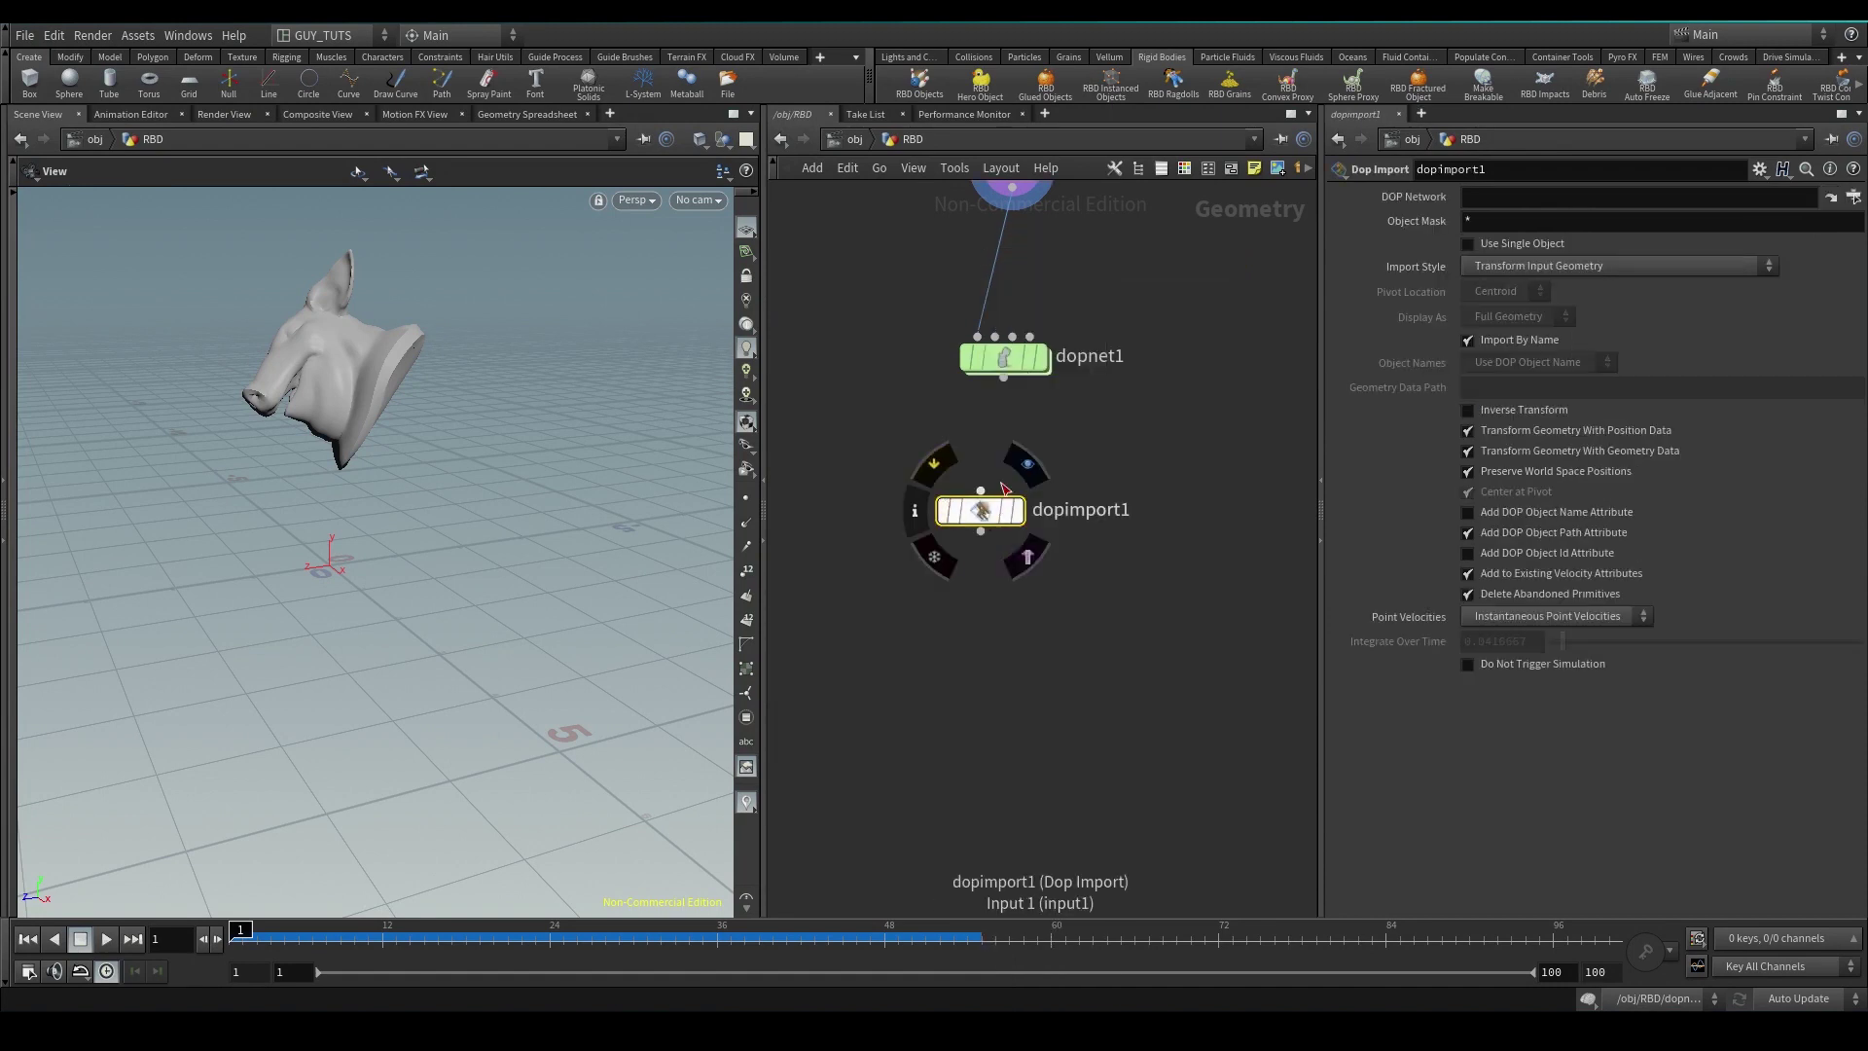
Connect the DOP Network's output to the Dop Import, align the node below it, and assign dopnet1 as its DOP Network.
{"action": "left_click_drag", "start_coordinate": [981, 490], "coordinate": [1044, 375]}
{"action": "left_click", "coordinate": [1044, 375]}
{"action": "left_click_drag", "start_coordinate": [981, 510], "coordinate": [1004, 501]}
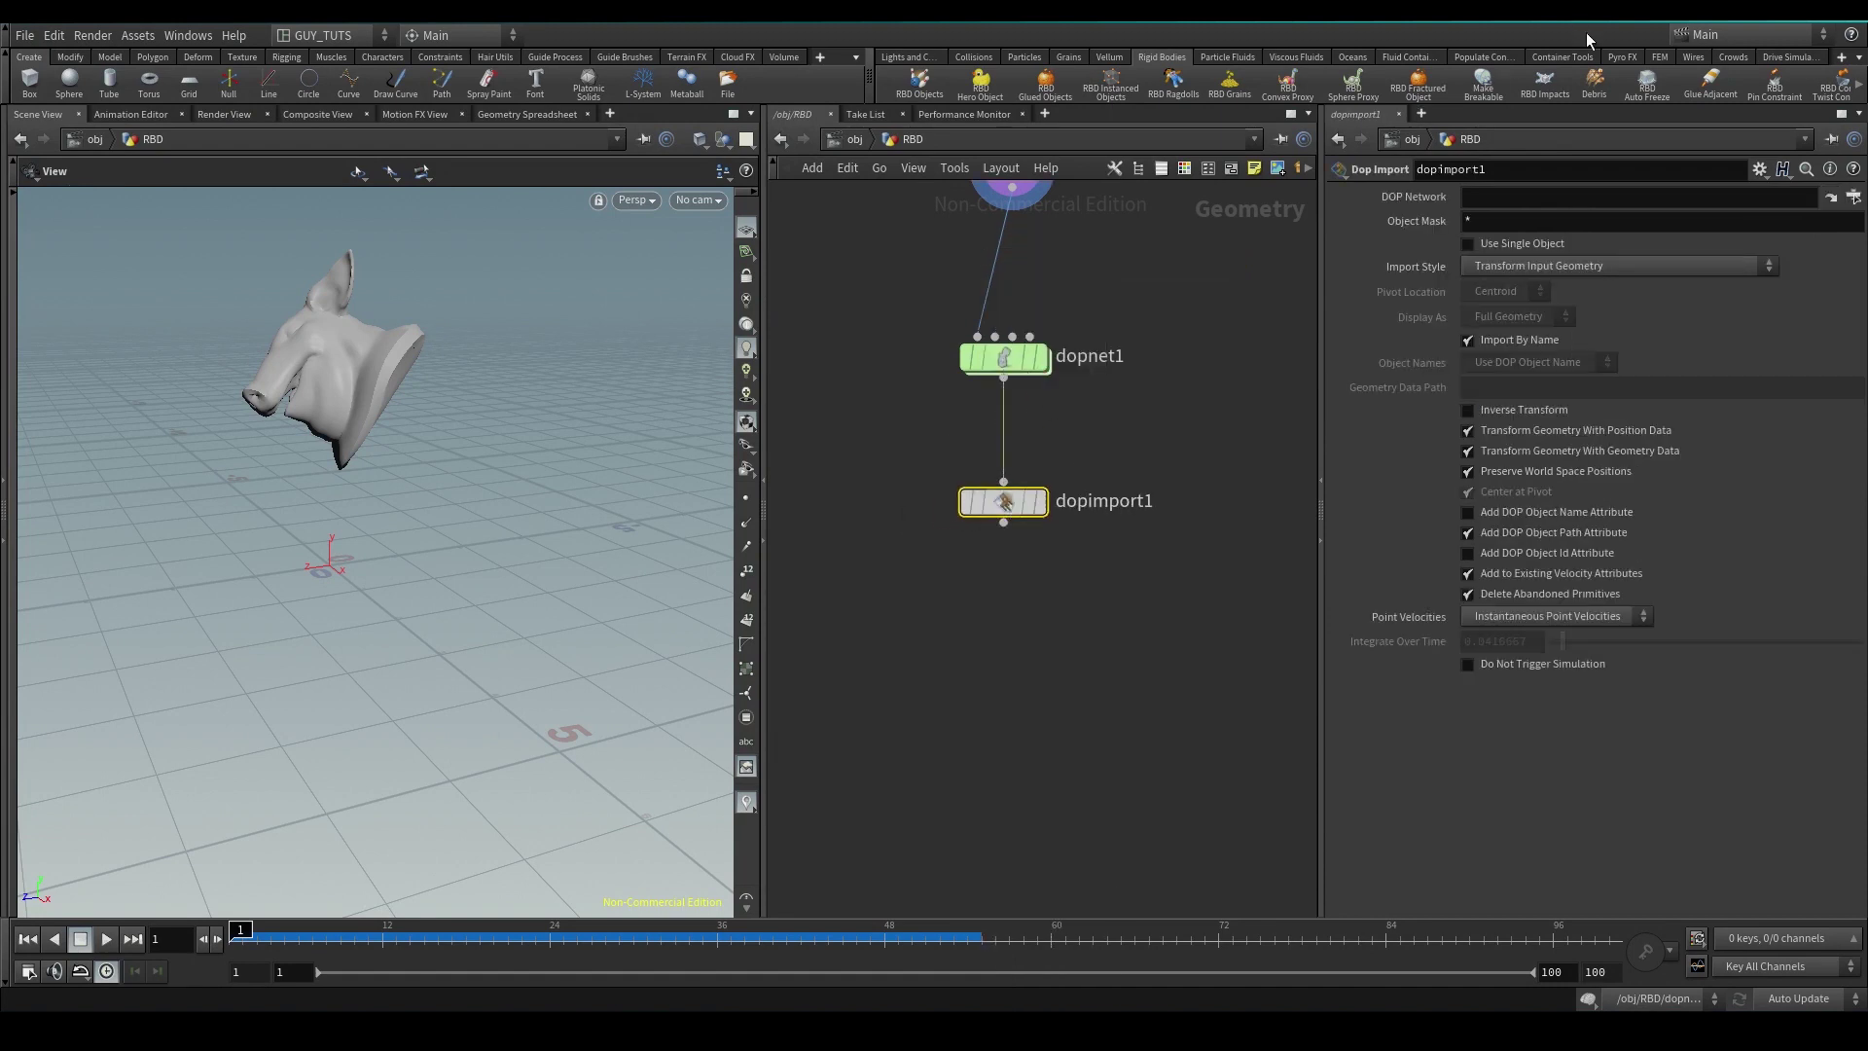
{"action": "left_click_drag", "start_coordinate": [1004, 358], "coordinate": [1489, 199]}
Enter the DOP Network and rename the RBD Packed Object node as rbds.
{"action": "double_click", "coordinate": [991, 355]}
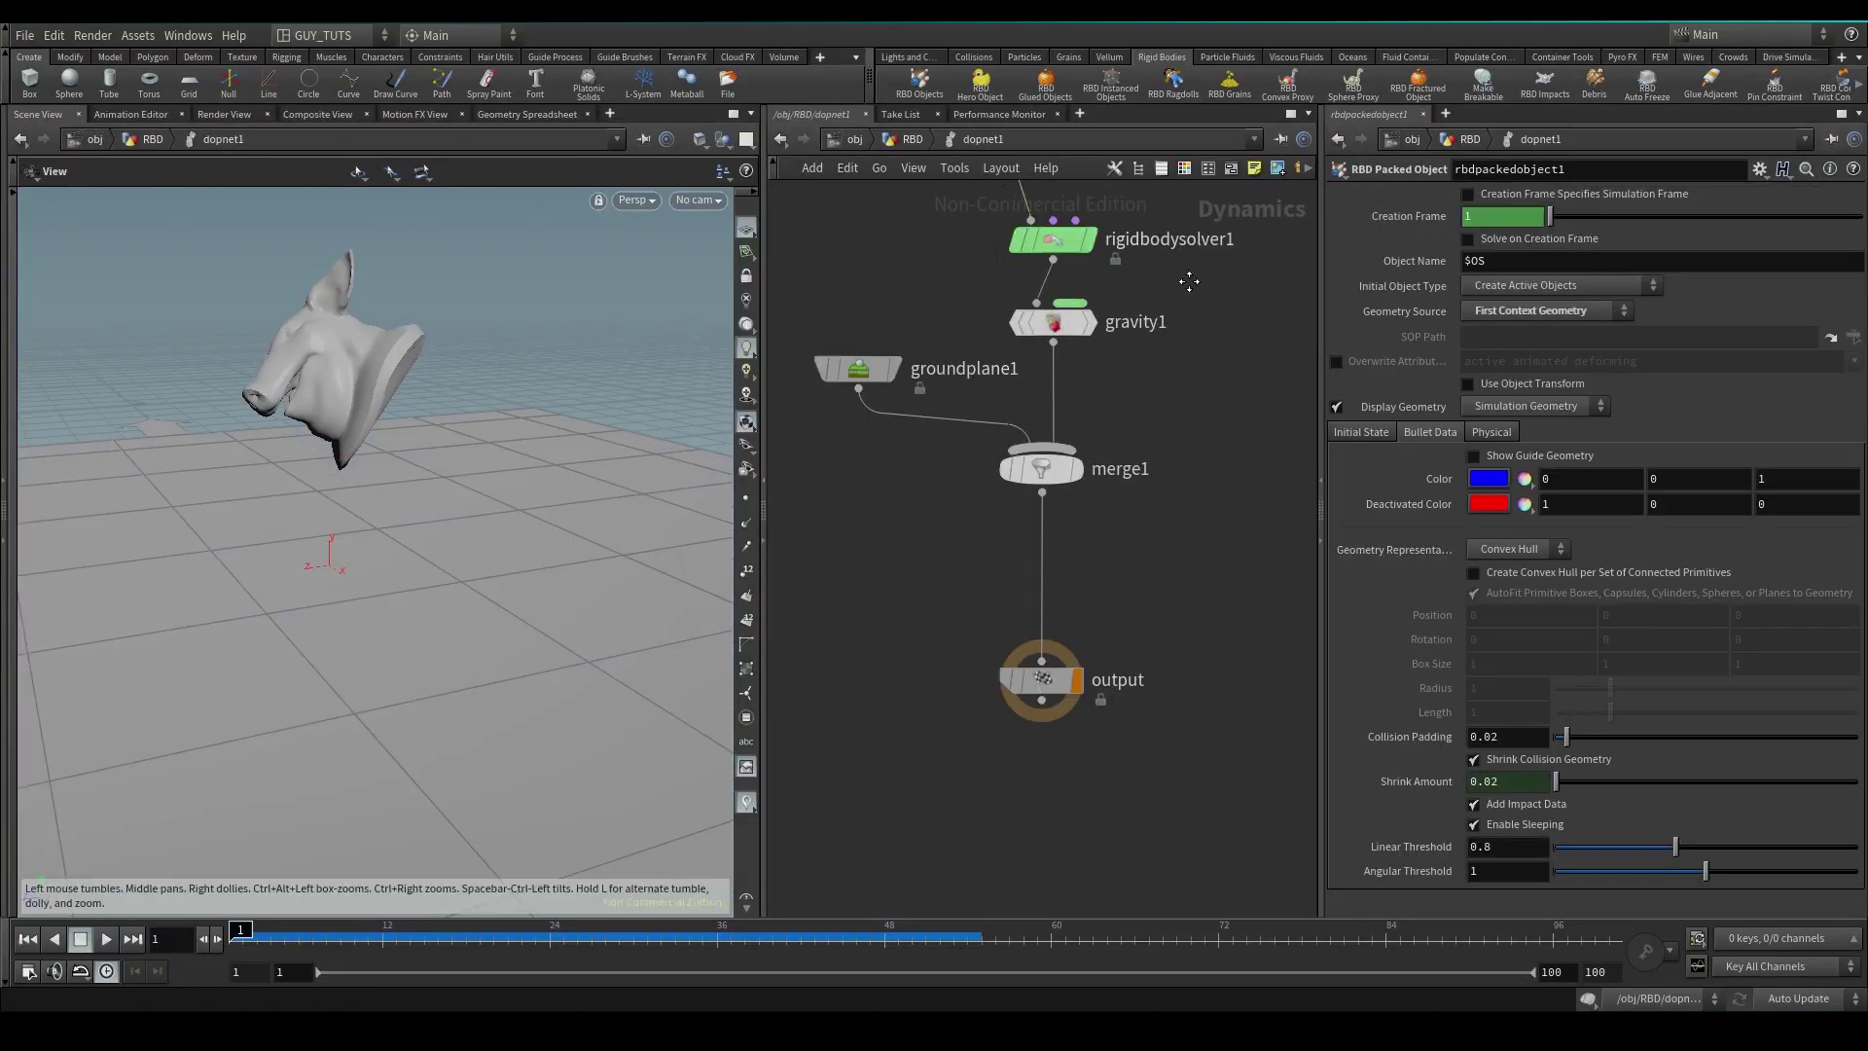
{"action": "middle_click_drag", "start_coordinate": [1189, 281], "coordinate": [1189, 549]}
{"action": "left_click", "coordinate": [1168, 356]}
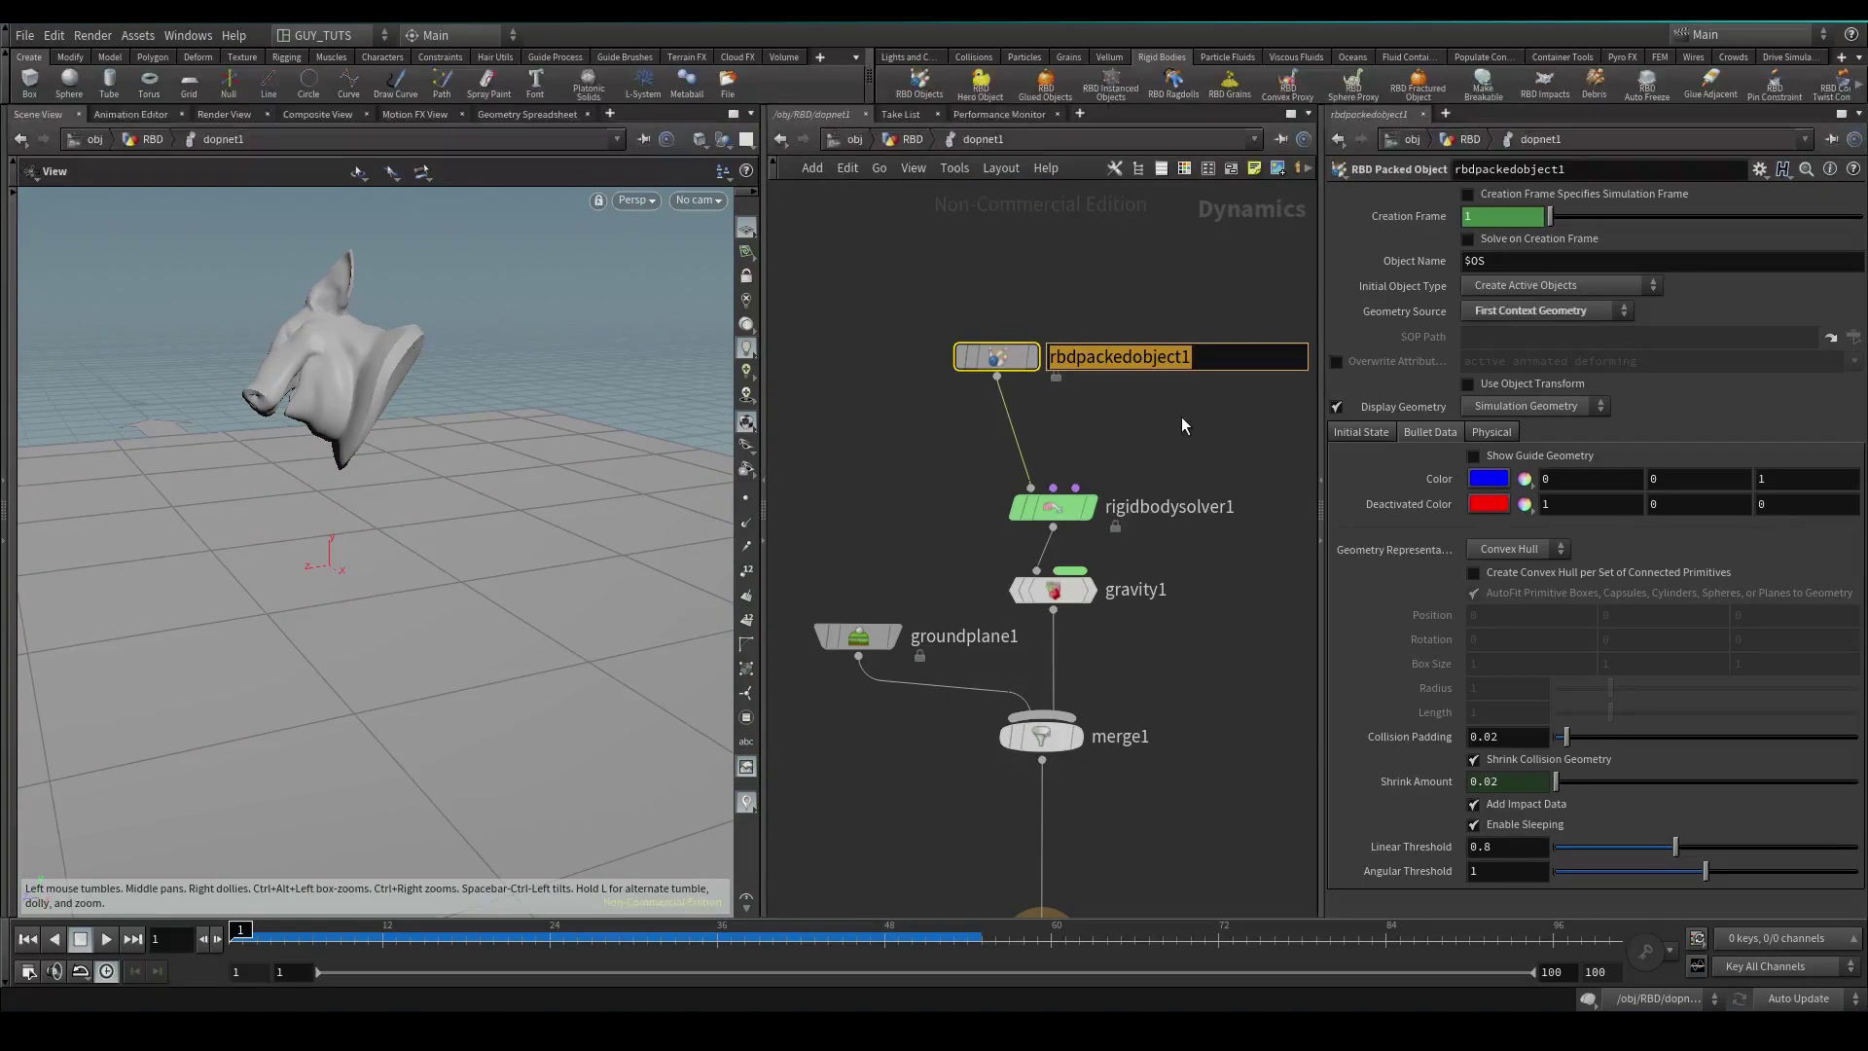
{"action": "type", "text": "rbds"}
Rename the RBD Packed Object node as 5minuteRbds and copy the new name.
{"action": "key", "text": "BackSpace"}
{"action": "key", "text": "BackSpace"}
{"action": "key", "text": "BackSpace"}
{"action": "key", "text": "BackSpace"}
{"action": "type", "text": "5minute"}
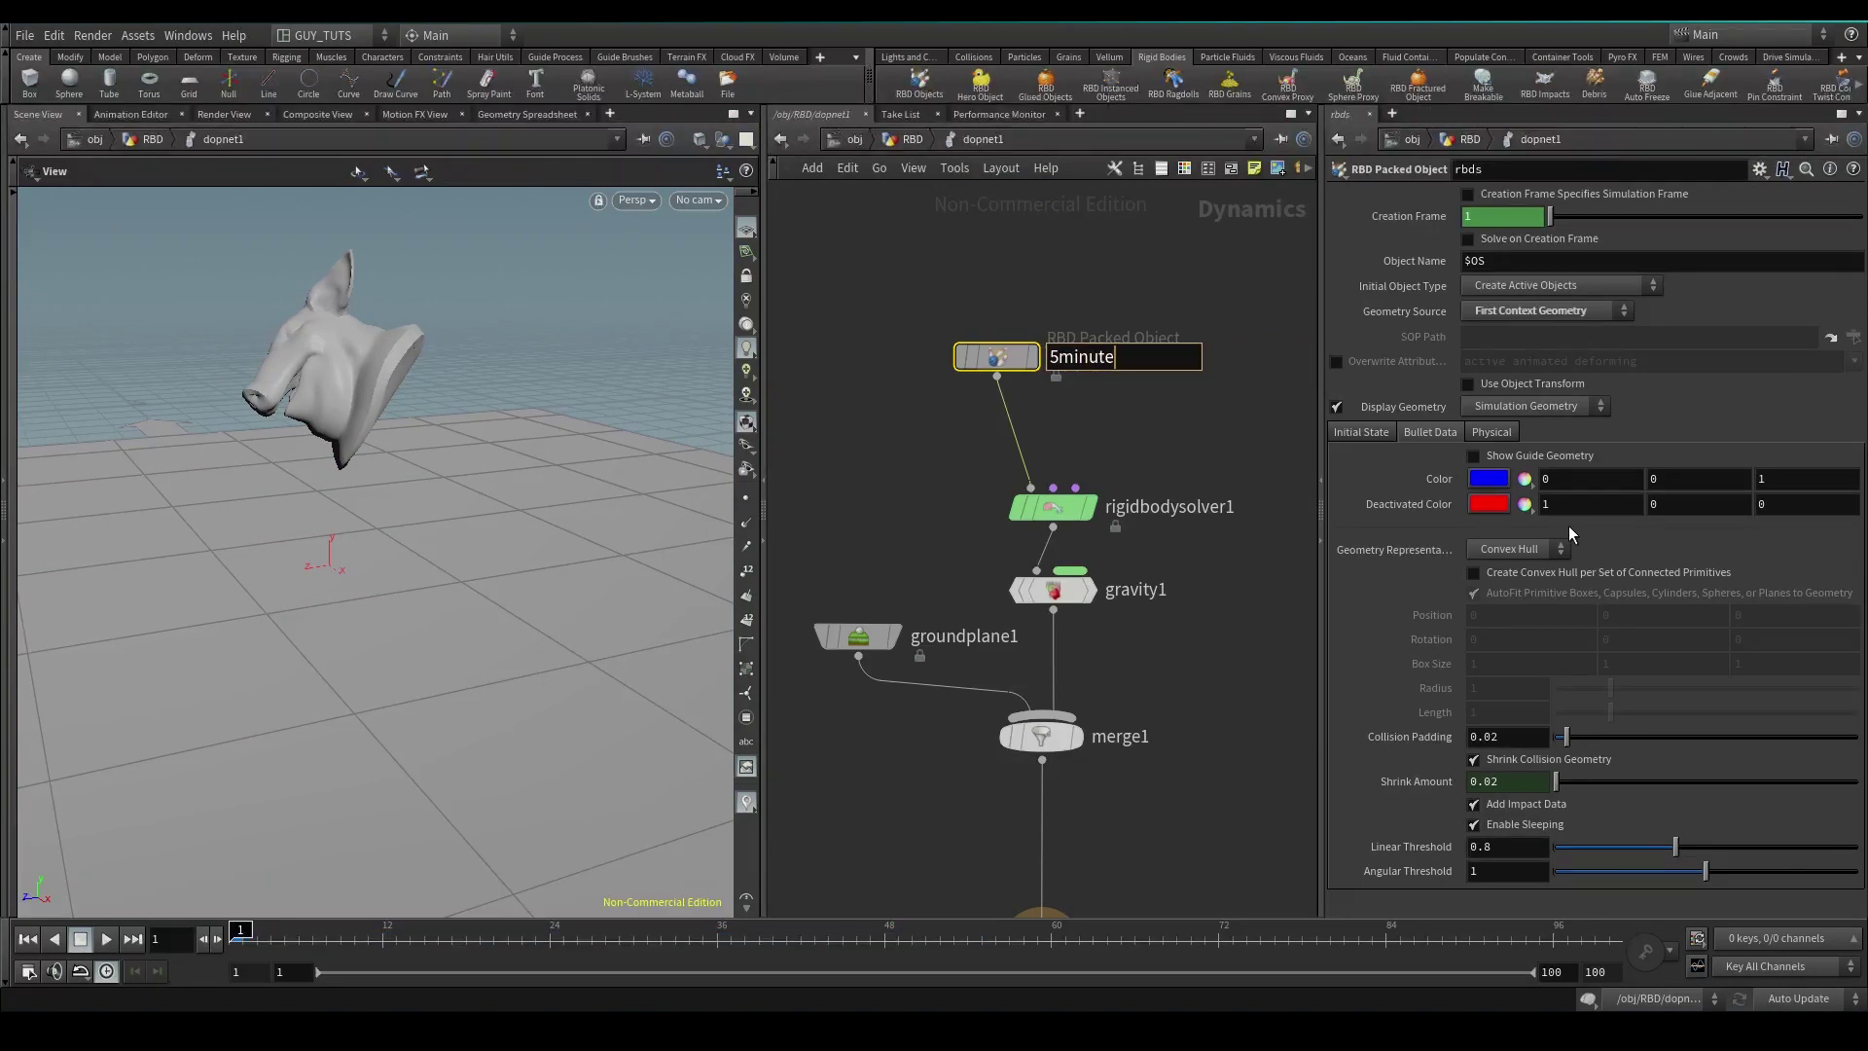
{"action": "type", "text": "Rbds"}
{"action": "key", "text": "ctrl+a"}
{"action": "key", "text": "ctrl+c"}
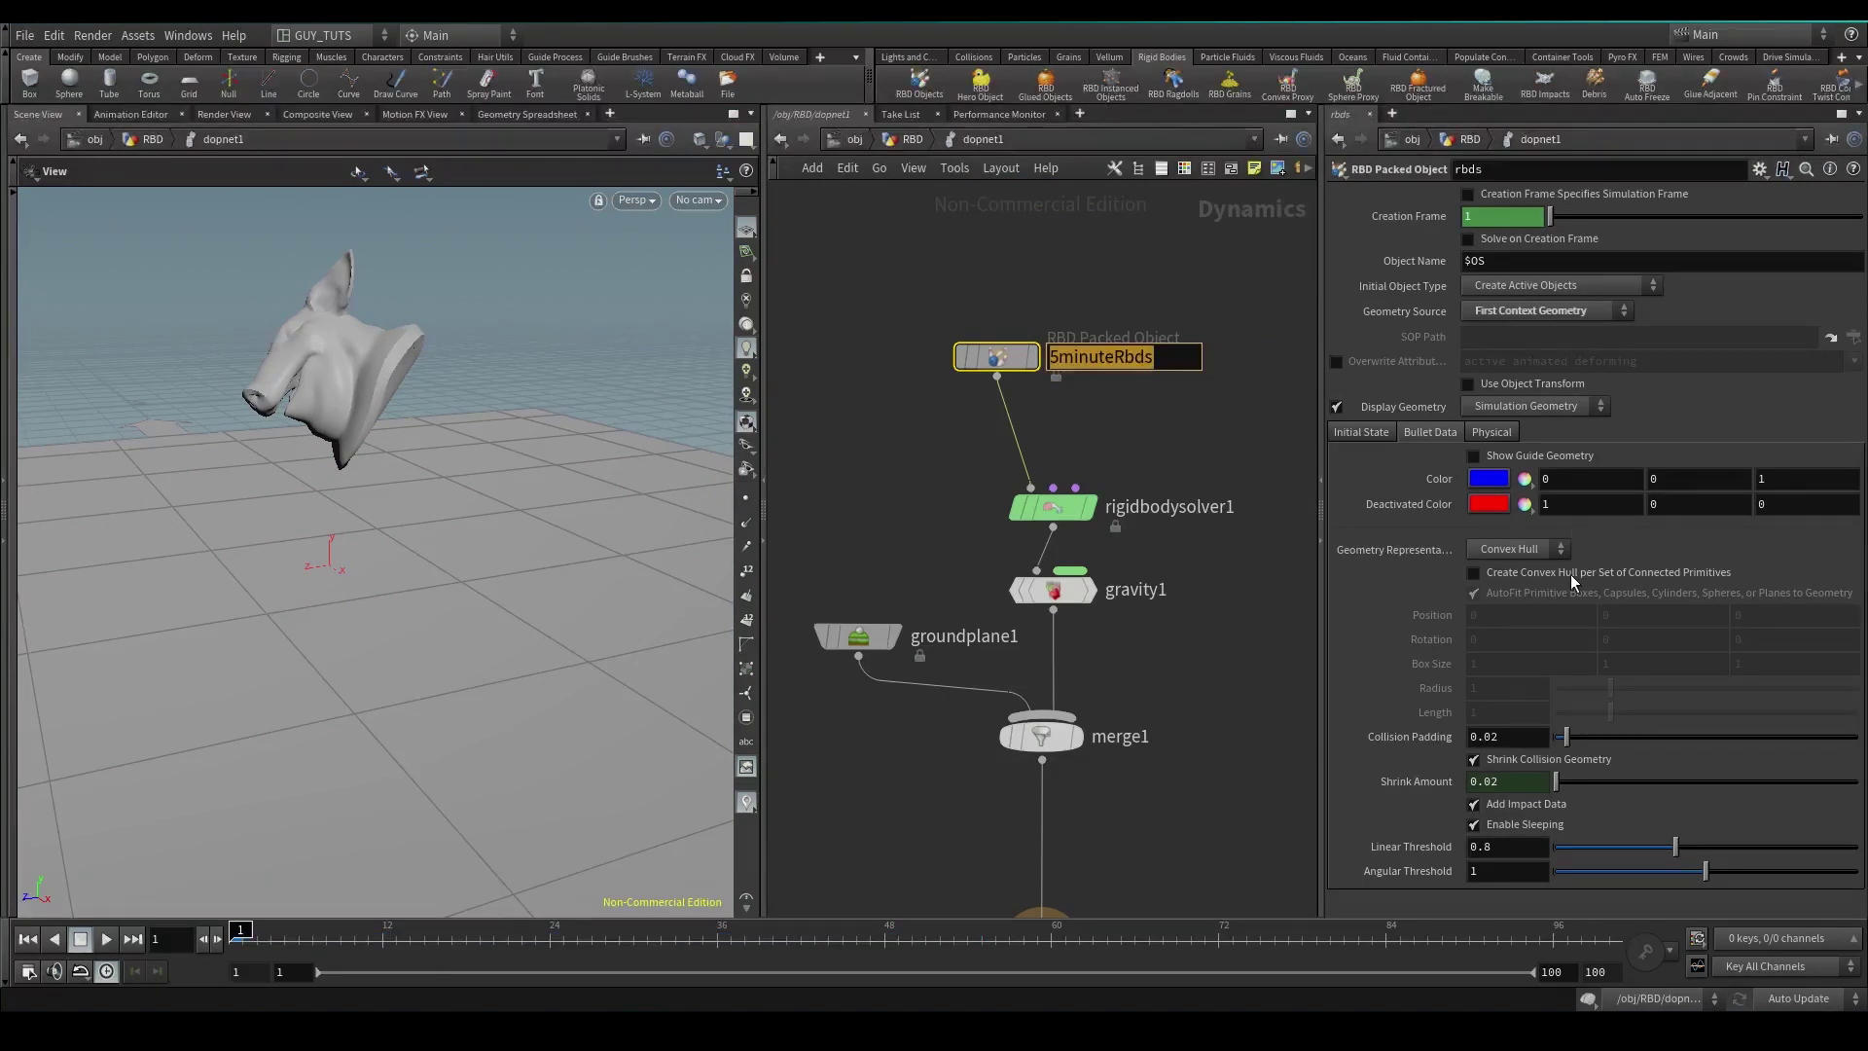
{"action": "key", "text": "Return"}
Return to the RBD geometry level and set the Dop Import's Object Mask to the copied name 5minuteRbds.
{"action": "key", "text": "u"}
{"action": "left_click", "coordinate": [1510, 223]}
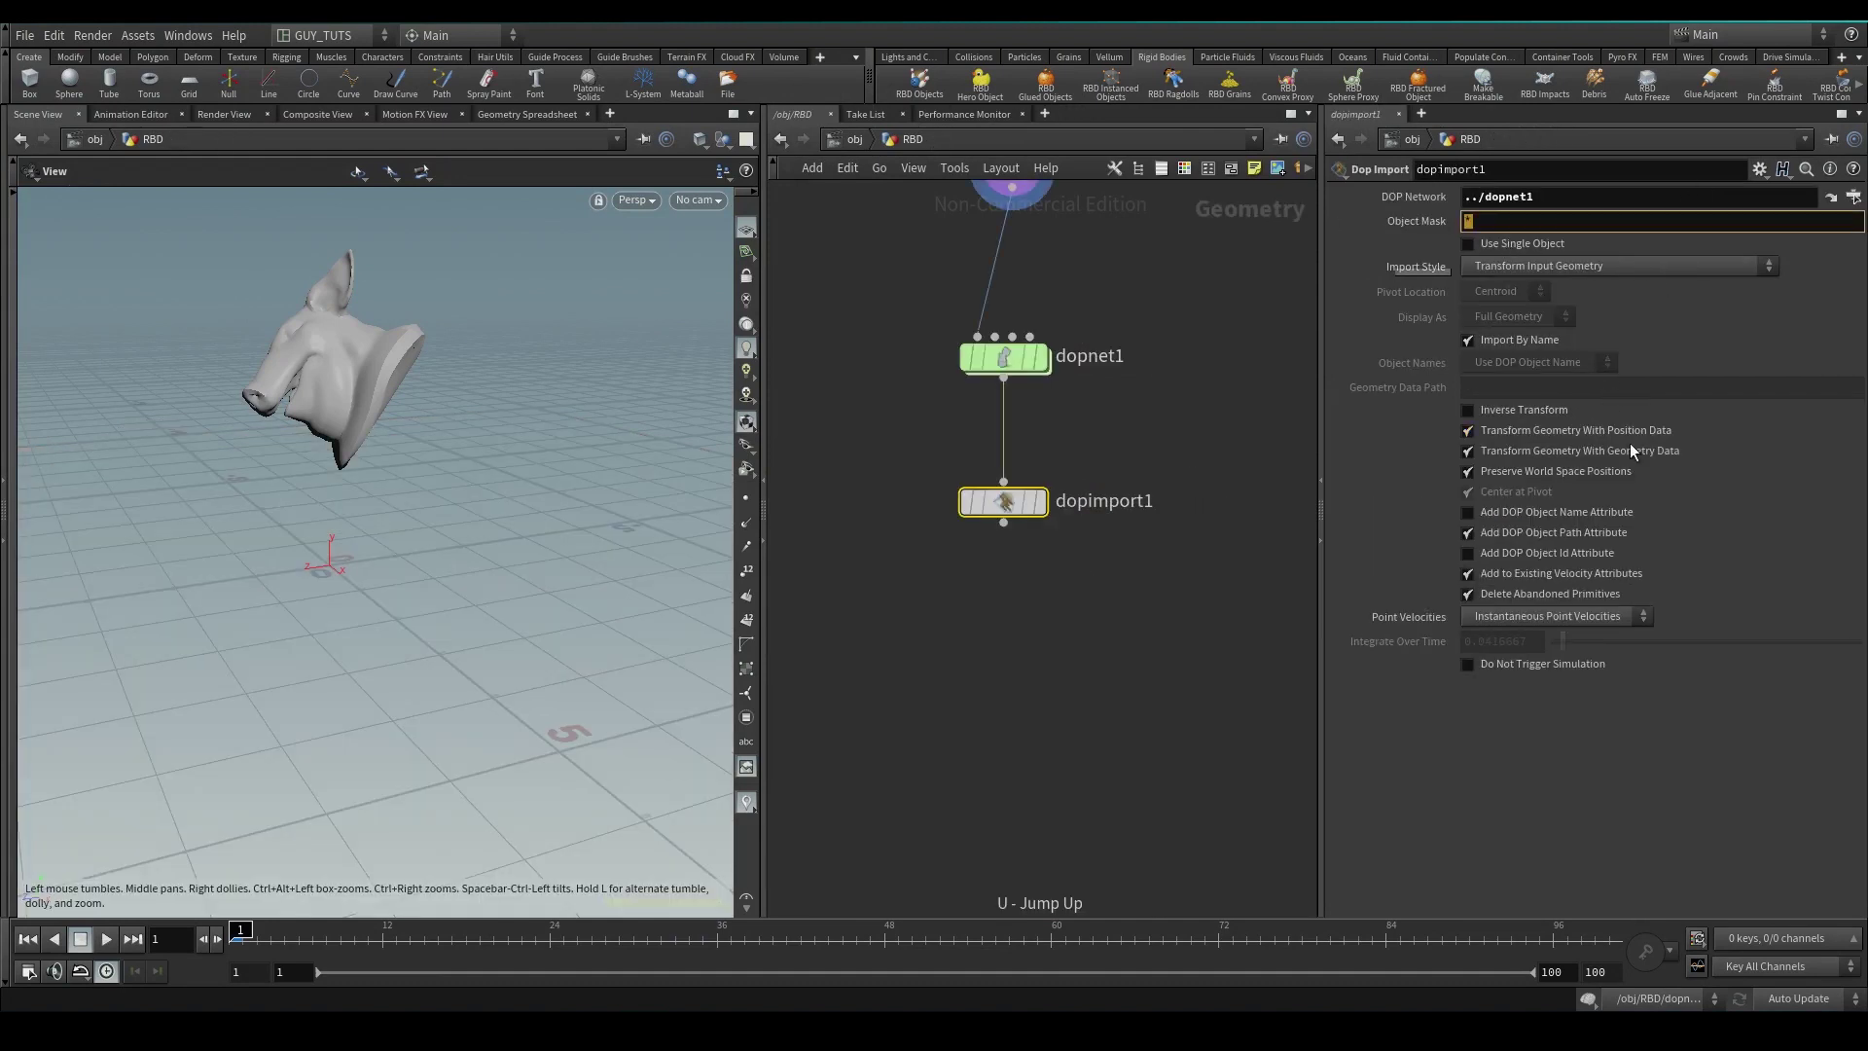
{"action": "key", "text": "ctrl+v"}
{"action": "key", "text": "Return"}
Set the Dop Import's Import Style to Fetch Geometry from DOP Network and play back the imported simulation.
{"action": "left_click", "coordinate": [1555, 267]}
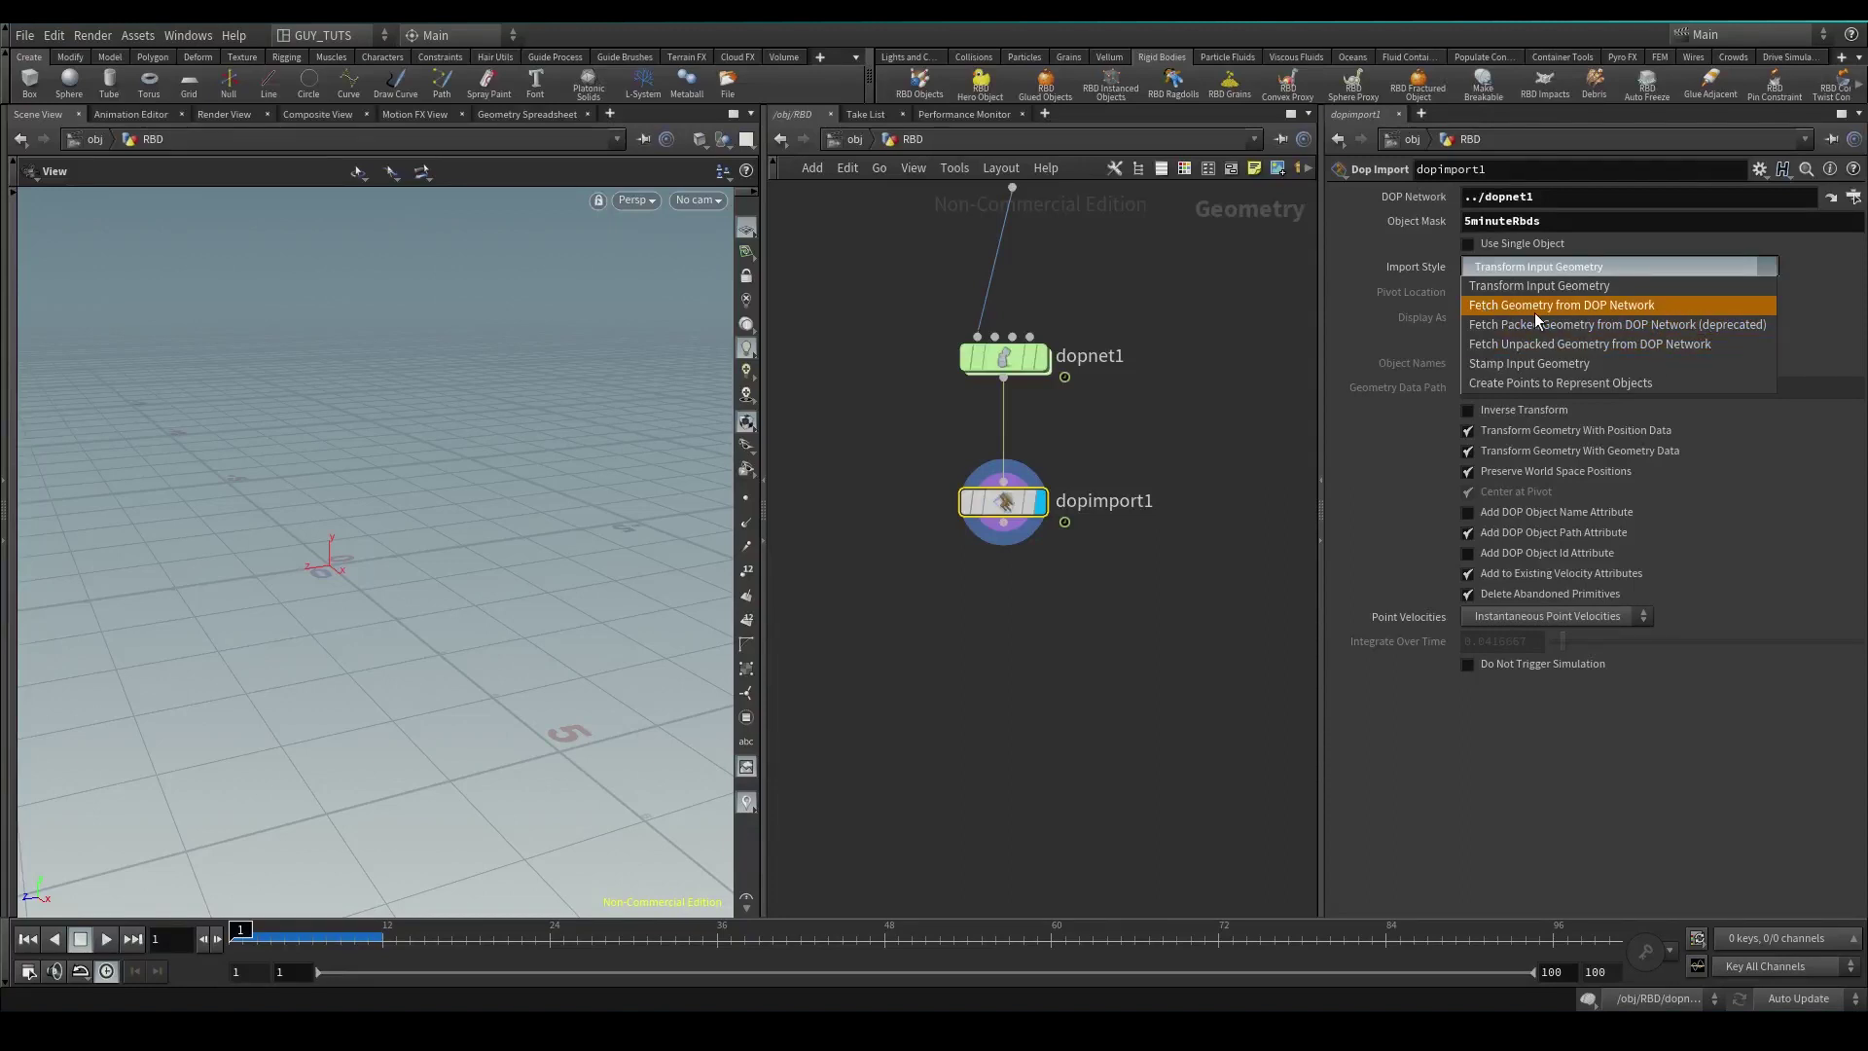
{"action": "left_click", "coordinate": [1622, 312]}
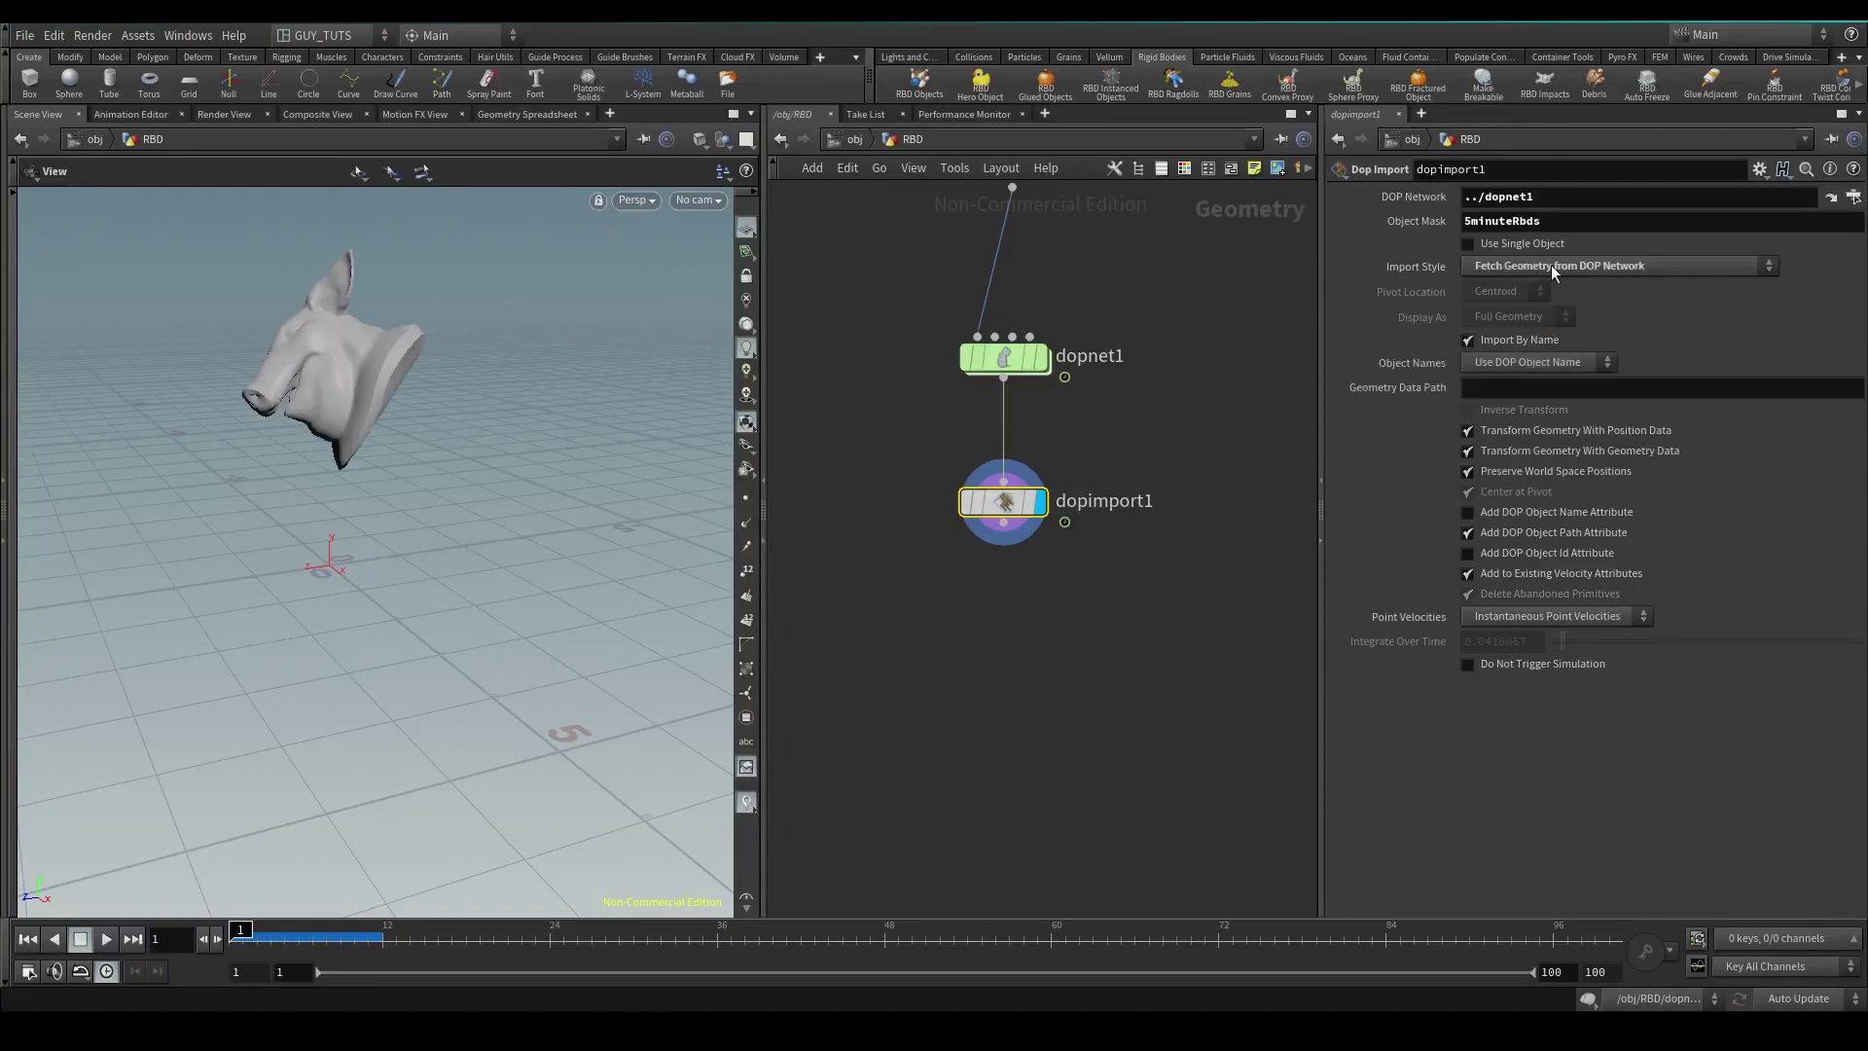
{"action": "left_click", "coordinate": [106, 939]}
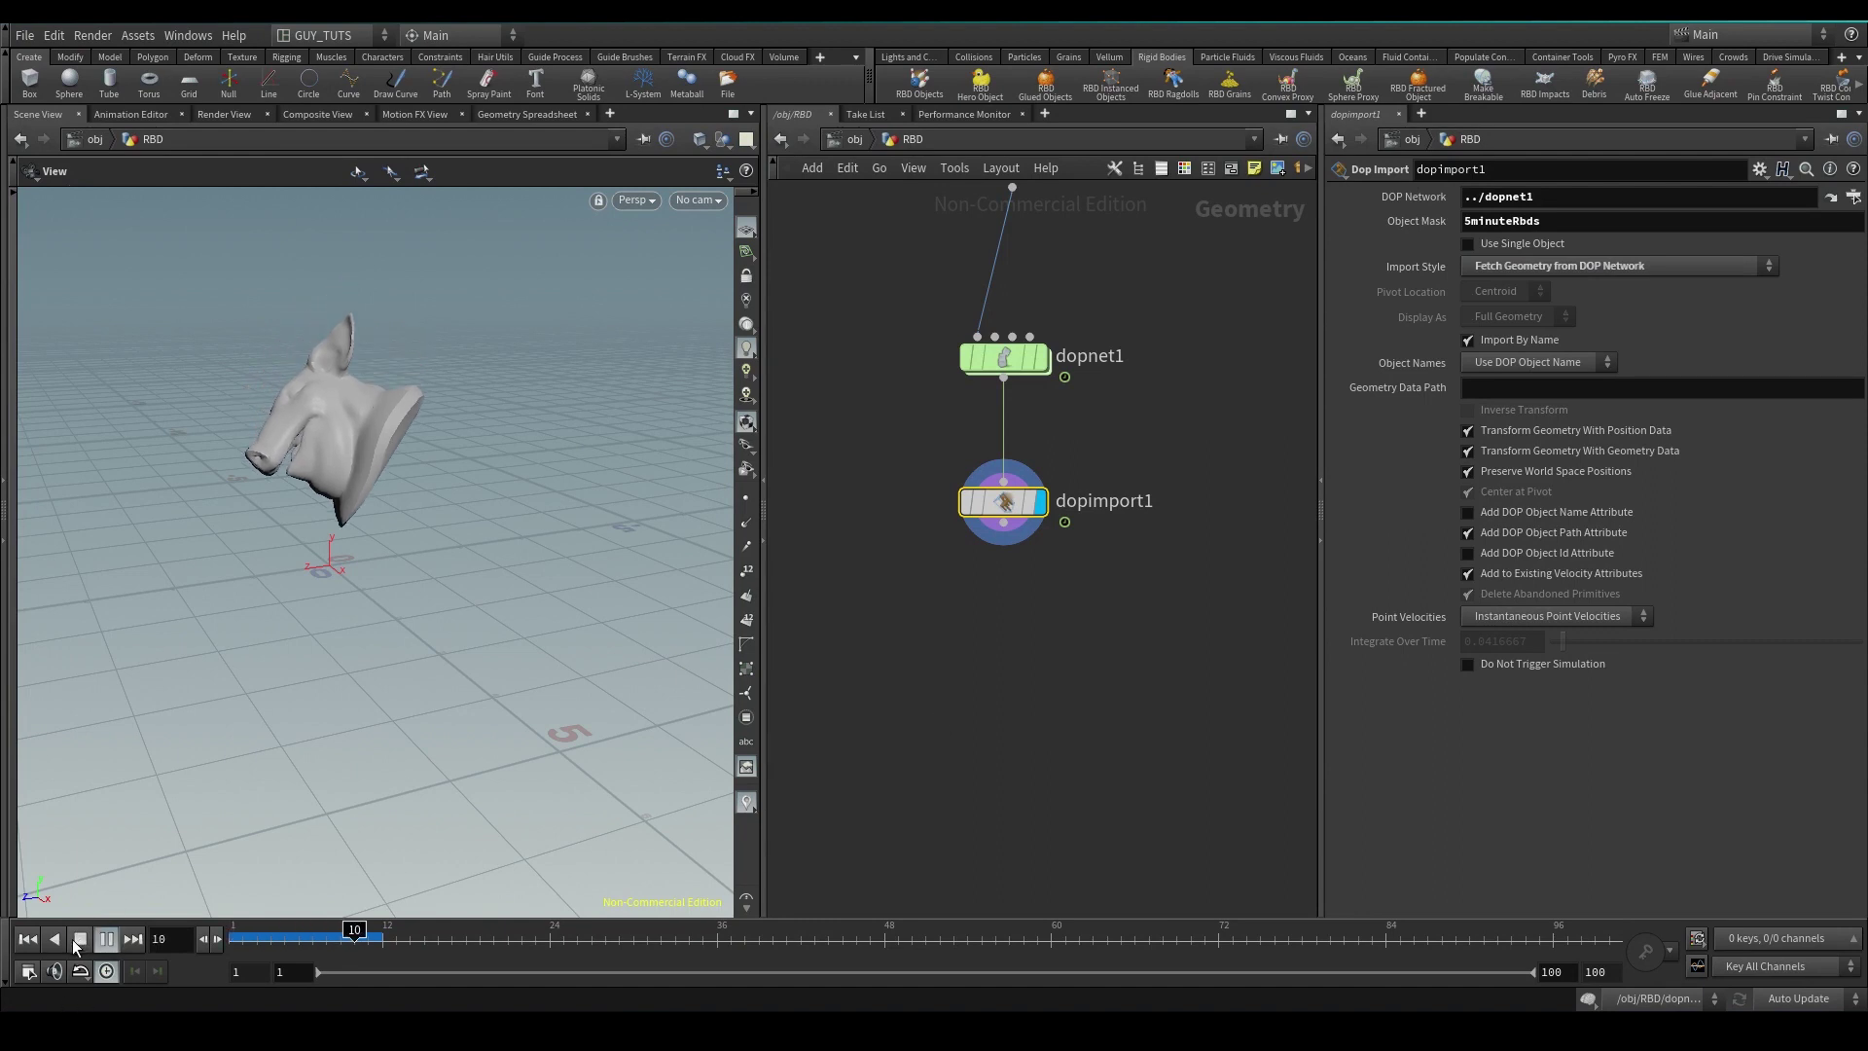
{"action": "middle_click", "coordinate": [1003, 502]}
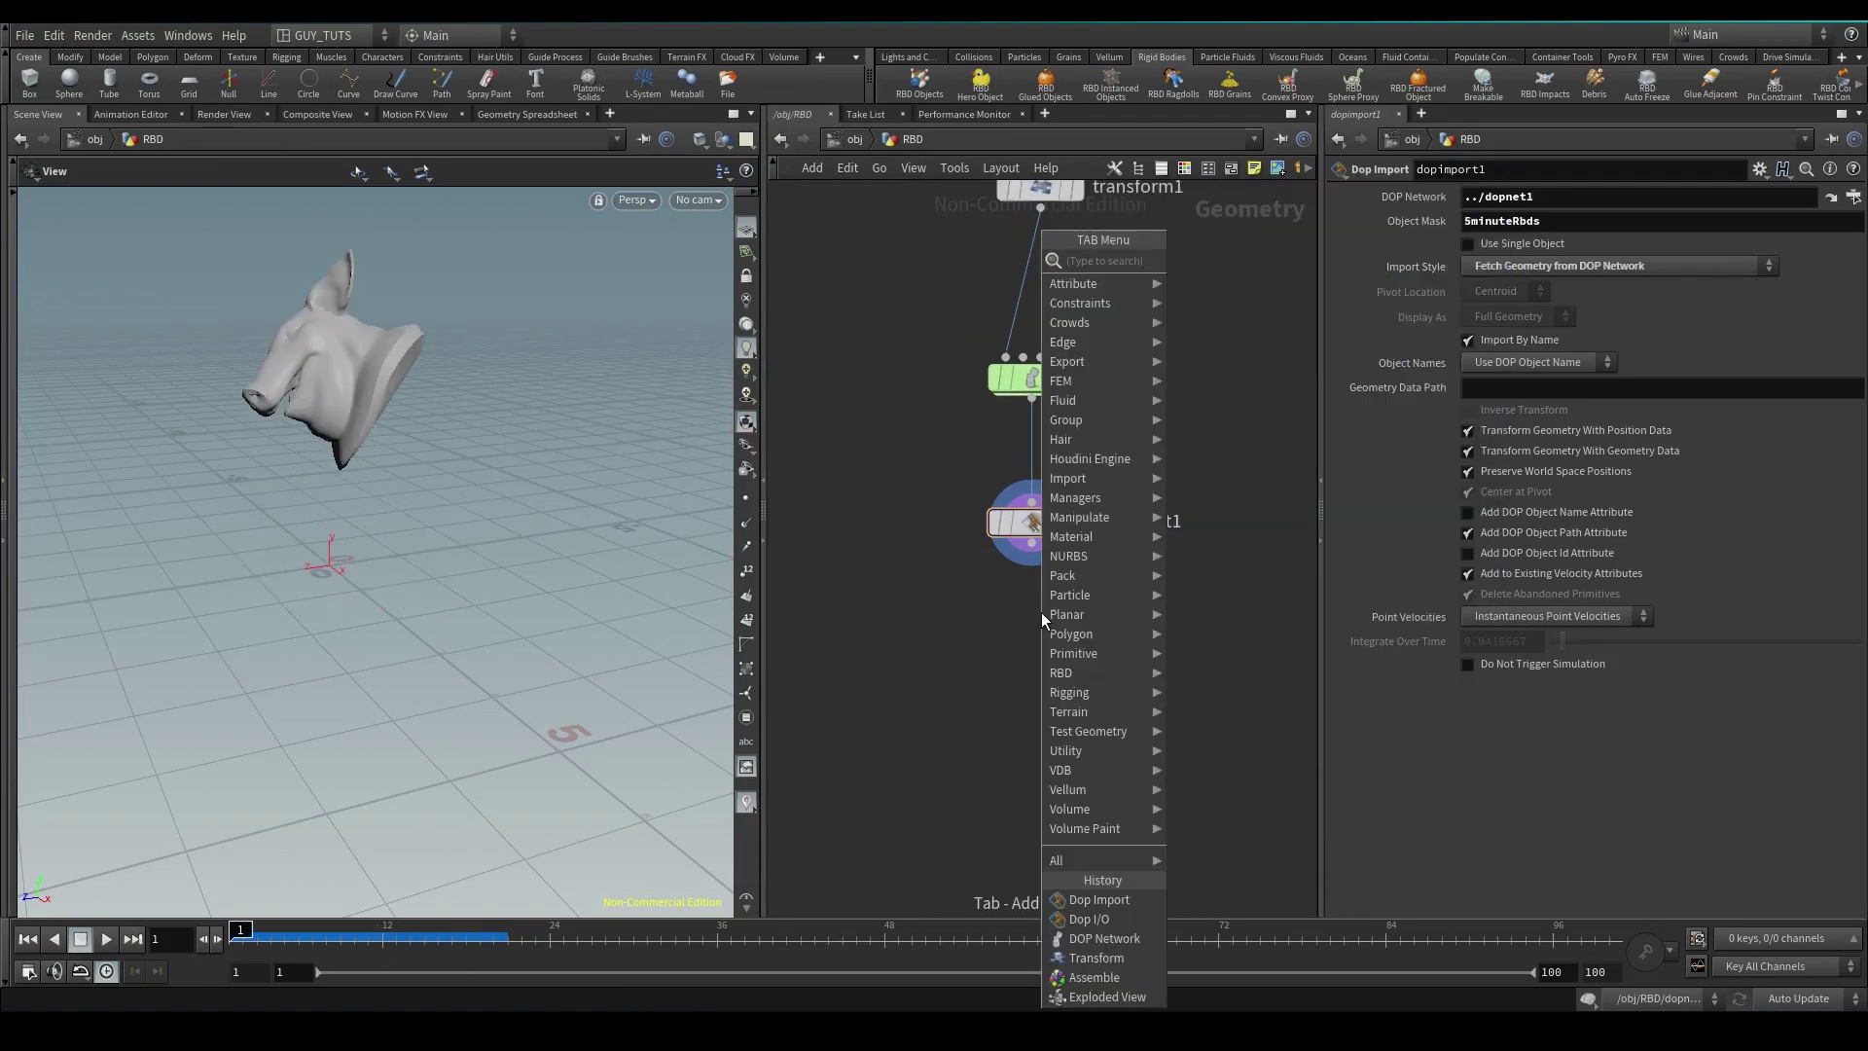
Add a File Cache node below the Dop Import, connected to its output, and rename it quickRBDs.
{"action": "type", "text": "f"}
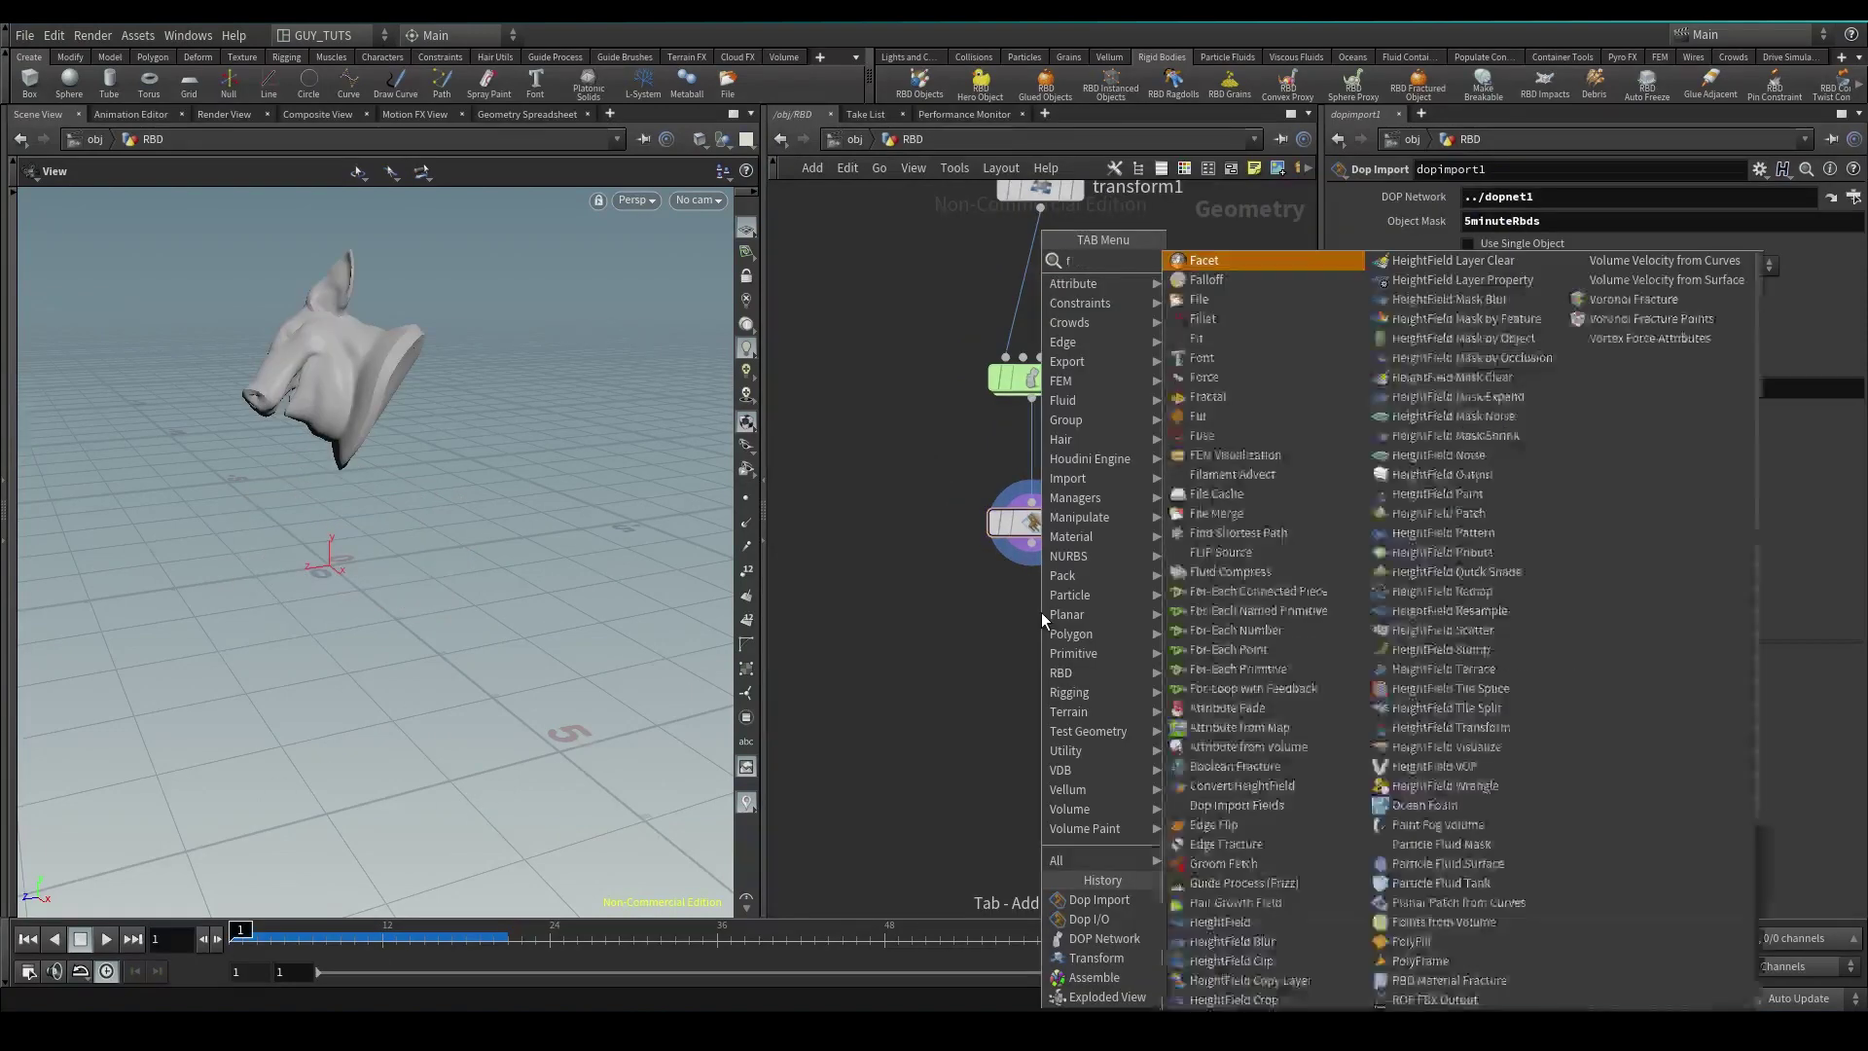
{"action": "type", "text": "ilec"}
{"action": "key", "text": "Return"}
{"action": "left_click", "coordinate": [1010, 646]}
{"action": "left_click_drag", "start_coordinate": [1012, 648], "coordinate": [1035, 710]}
{"action": "left_click", "coordinate": [1129, 703]}
{"action": "type", "text": "quickRBDs"}
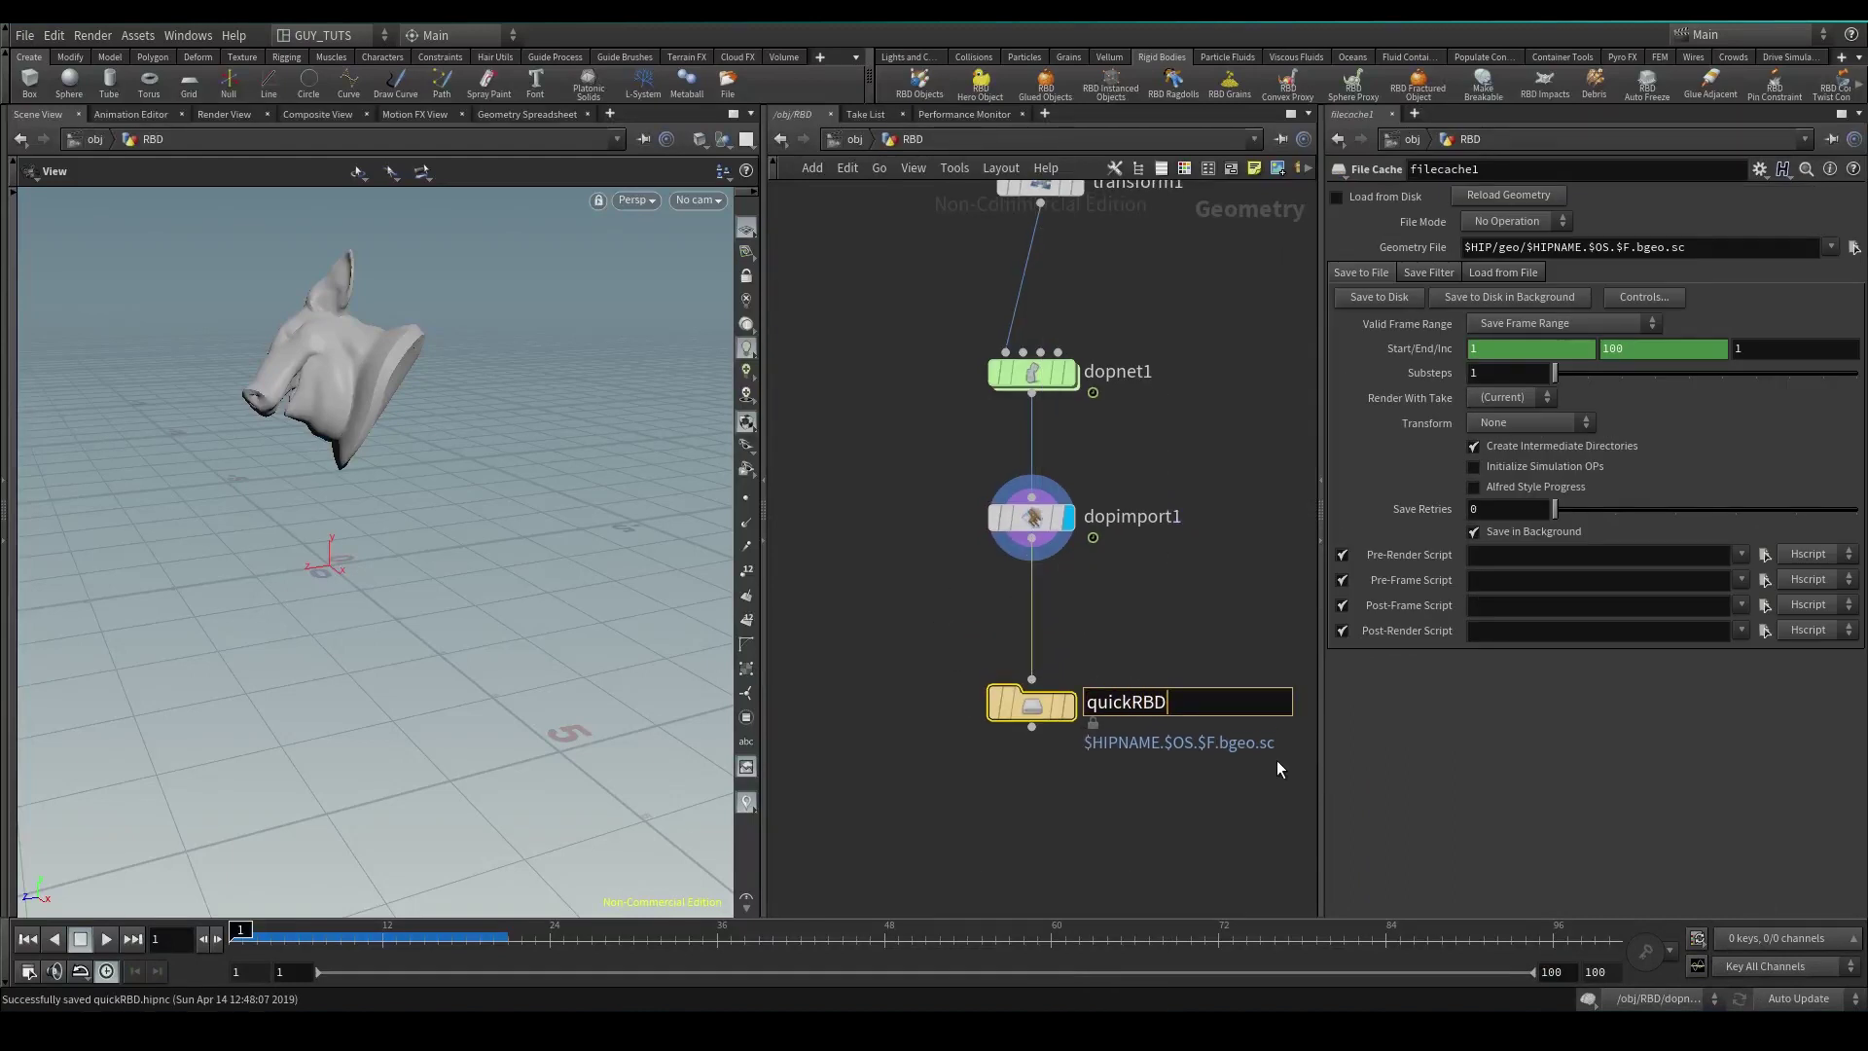
{"action": "key", "text": "Return"}
Set the File Cache's geometry file to $OS.$F4.bgeo.sc inside the $HIP/geo folder.
{"action": "left_click", "coordinate": [1854, 253]}
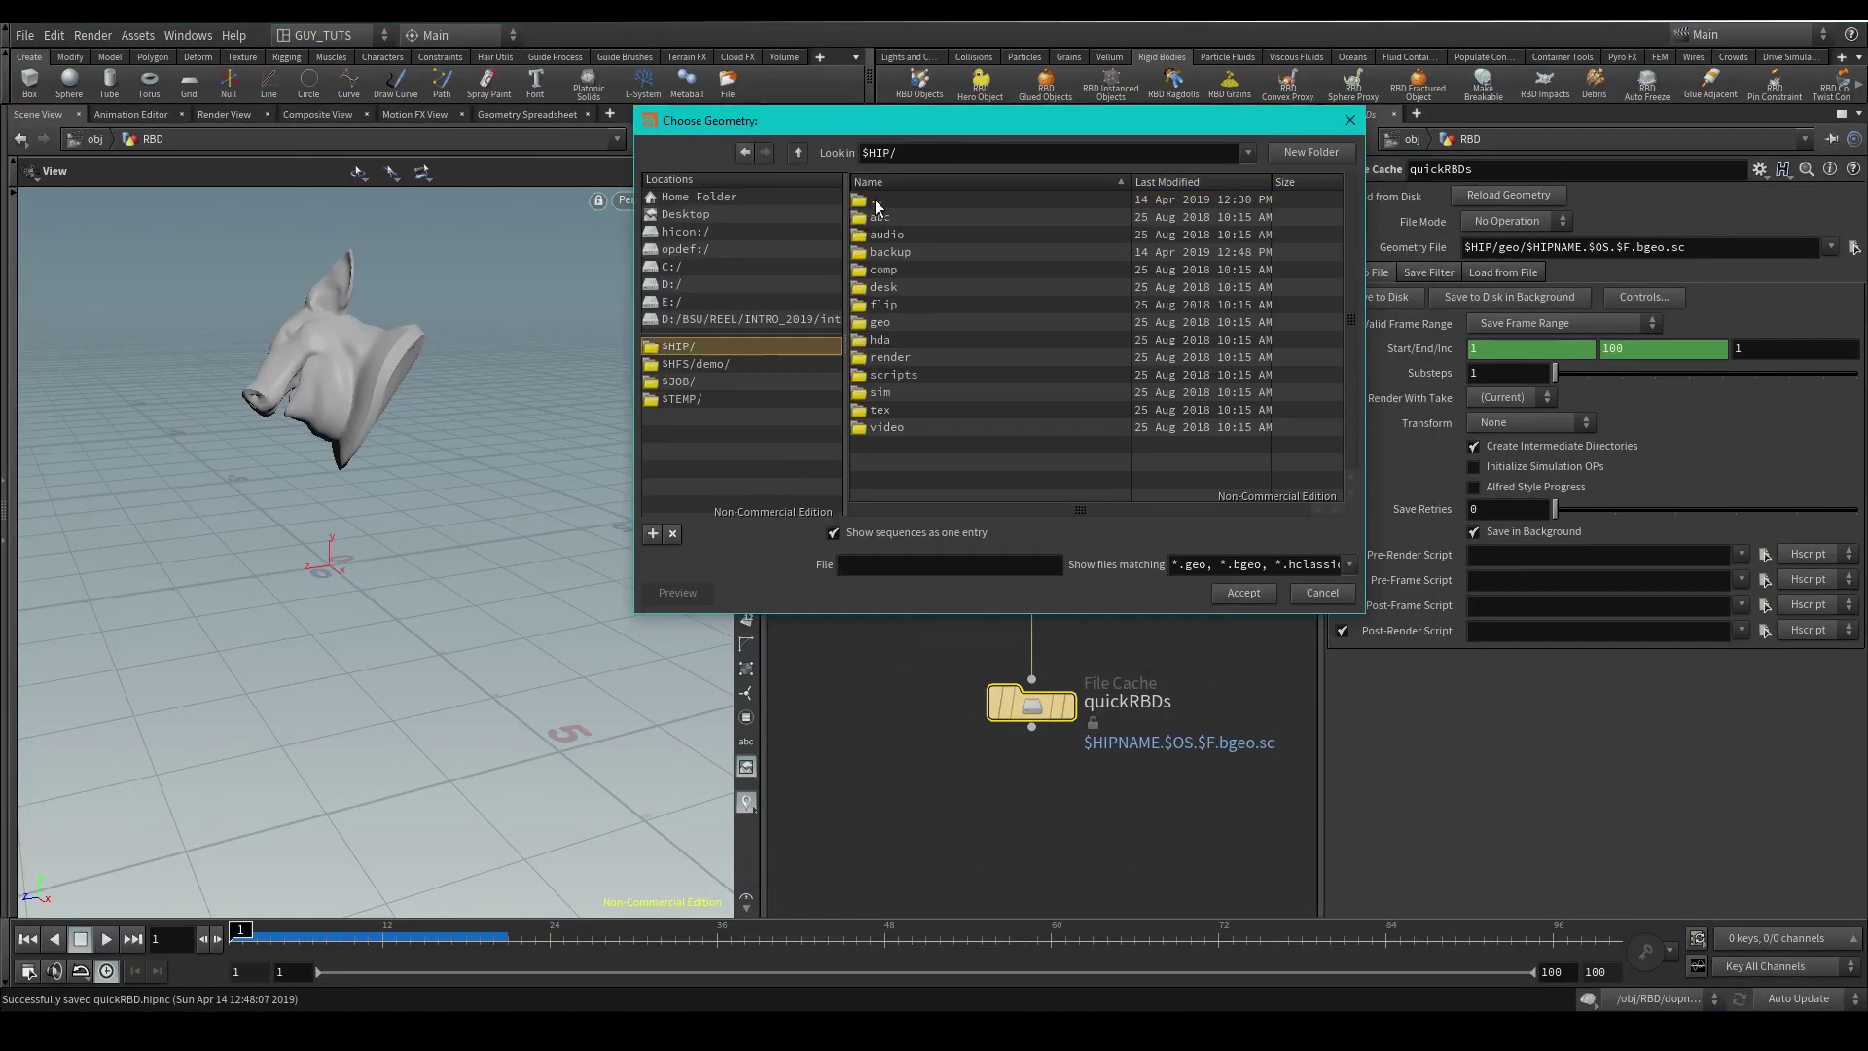
{"action": "double_click", "coordinate": [881, 323]}
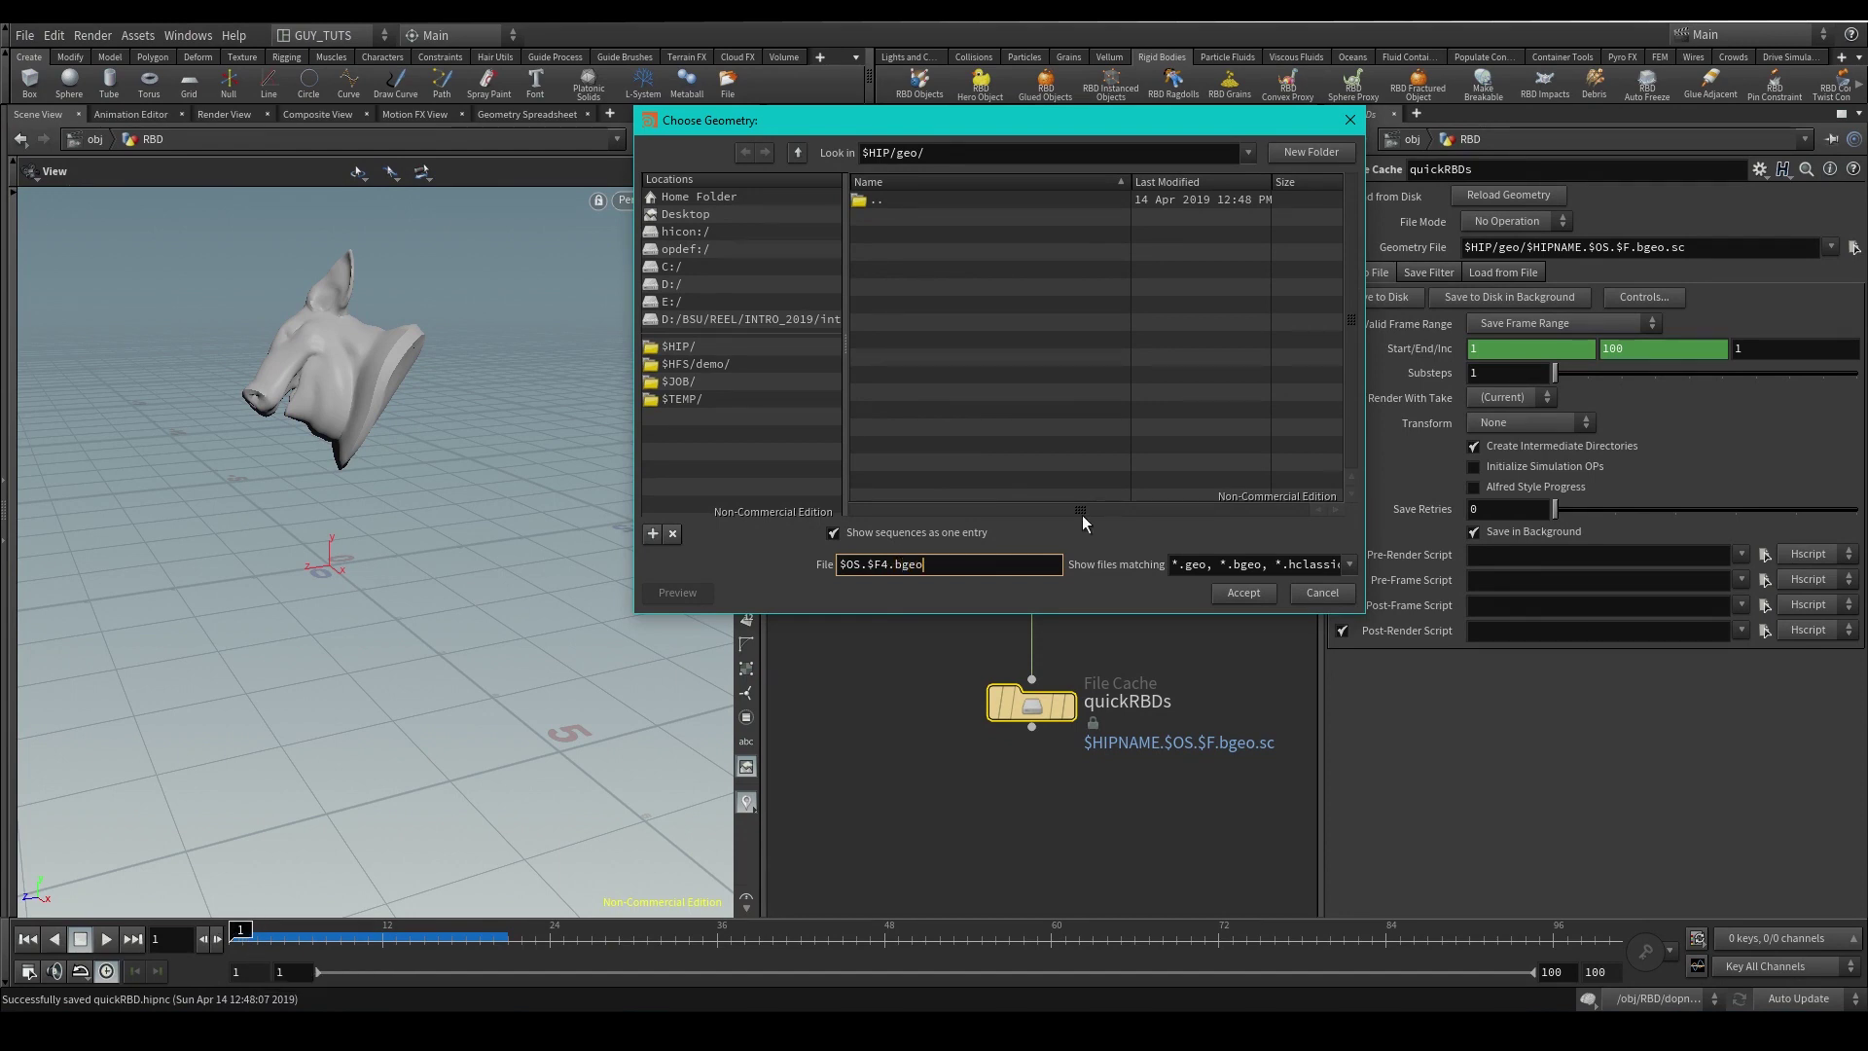
{"action": "type", "text": ".sc"}
{"action": "key", "text": "Return"}
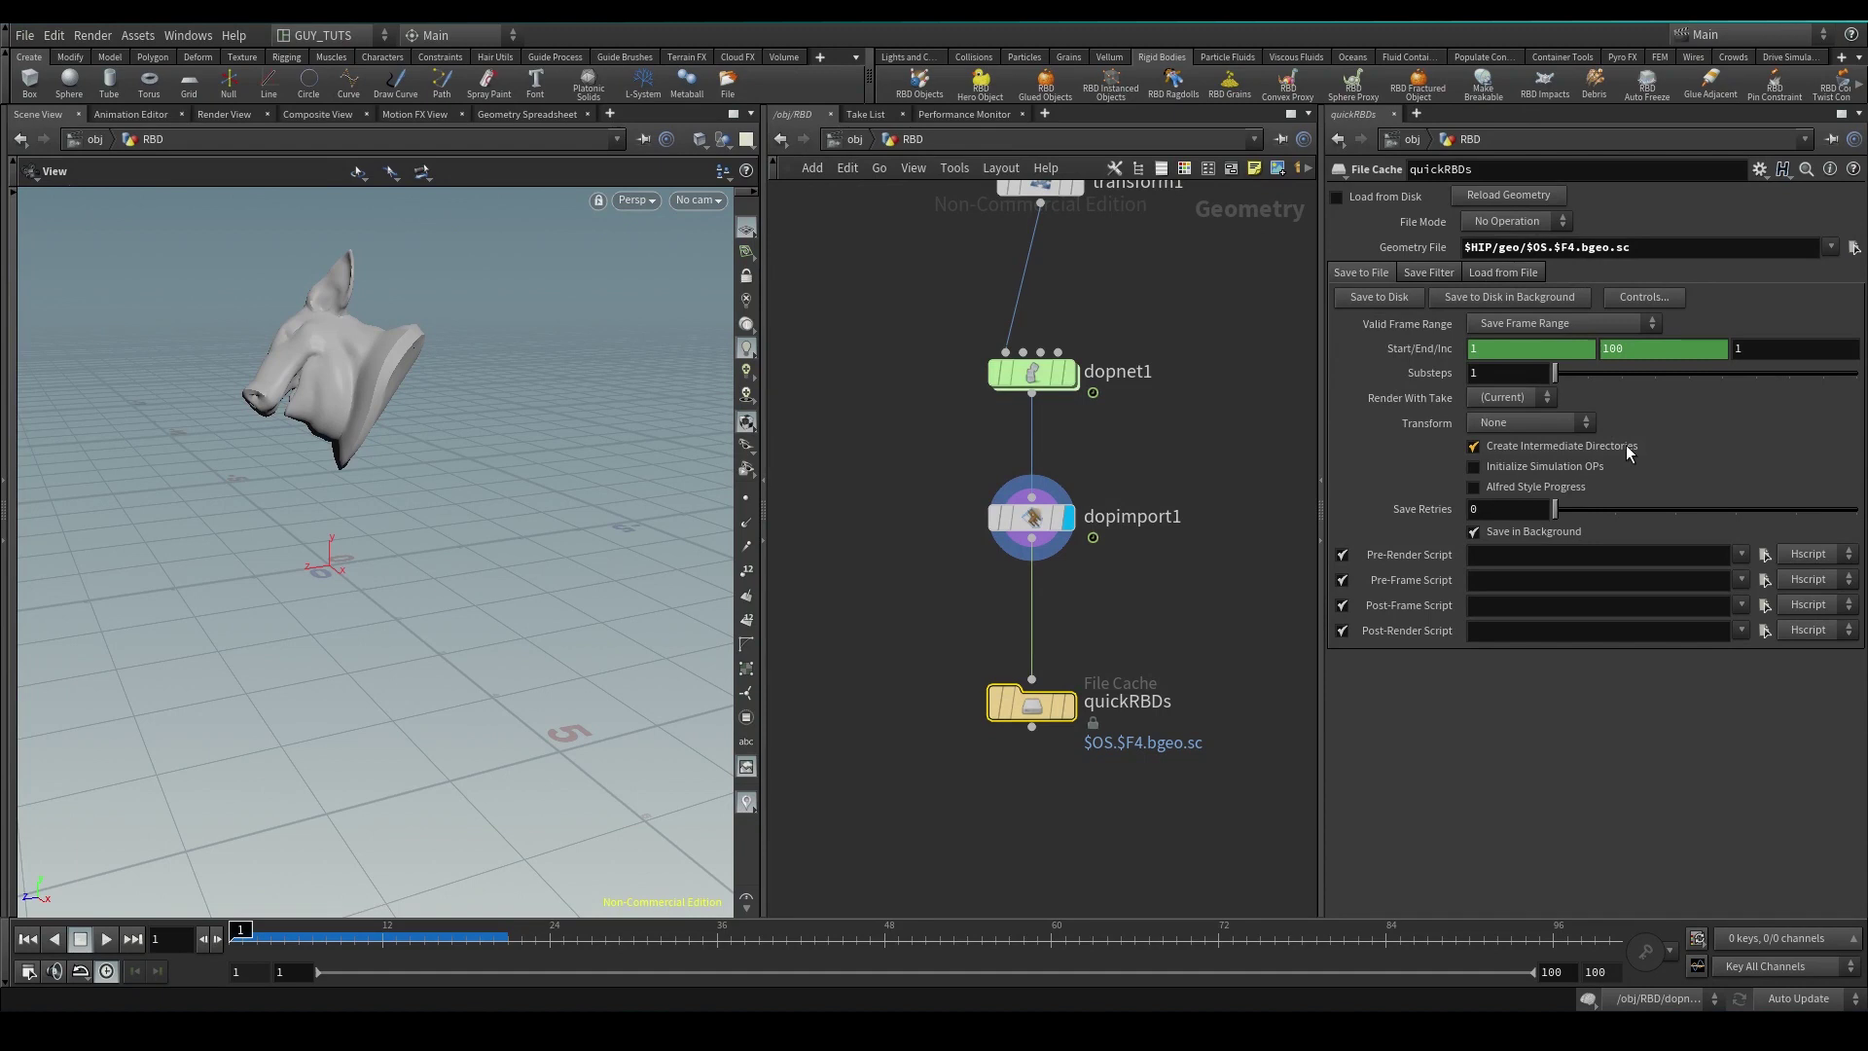
Insert a $OS/ subfolder before the file name in the cache path and save the simulation to disk.
{"action": "left_click", "coordinate": [1524, 249]}
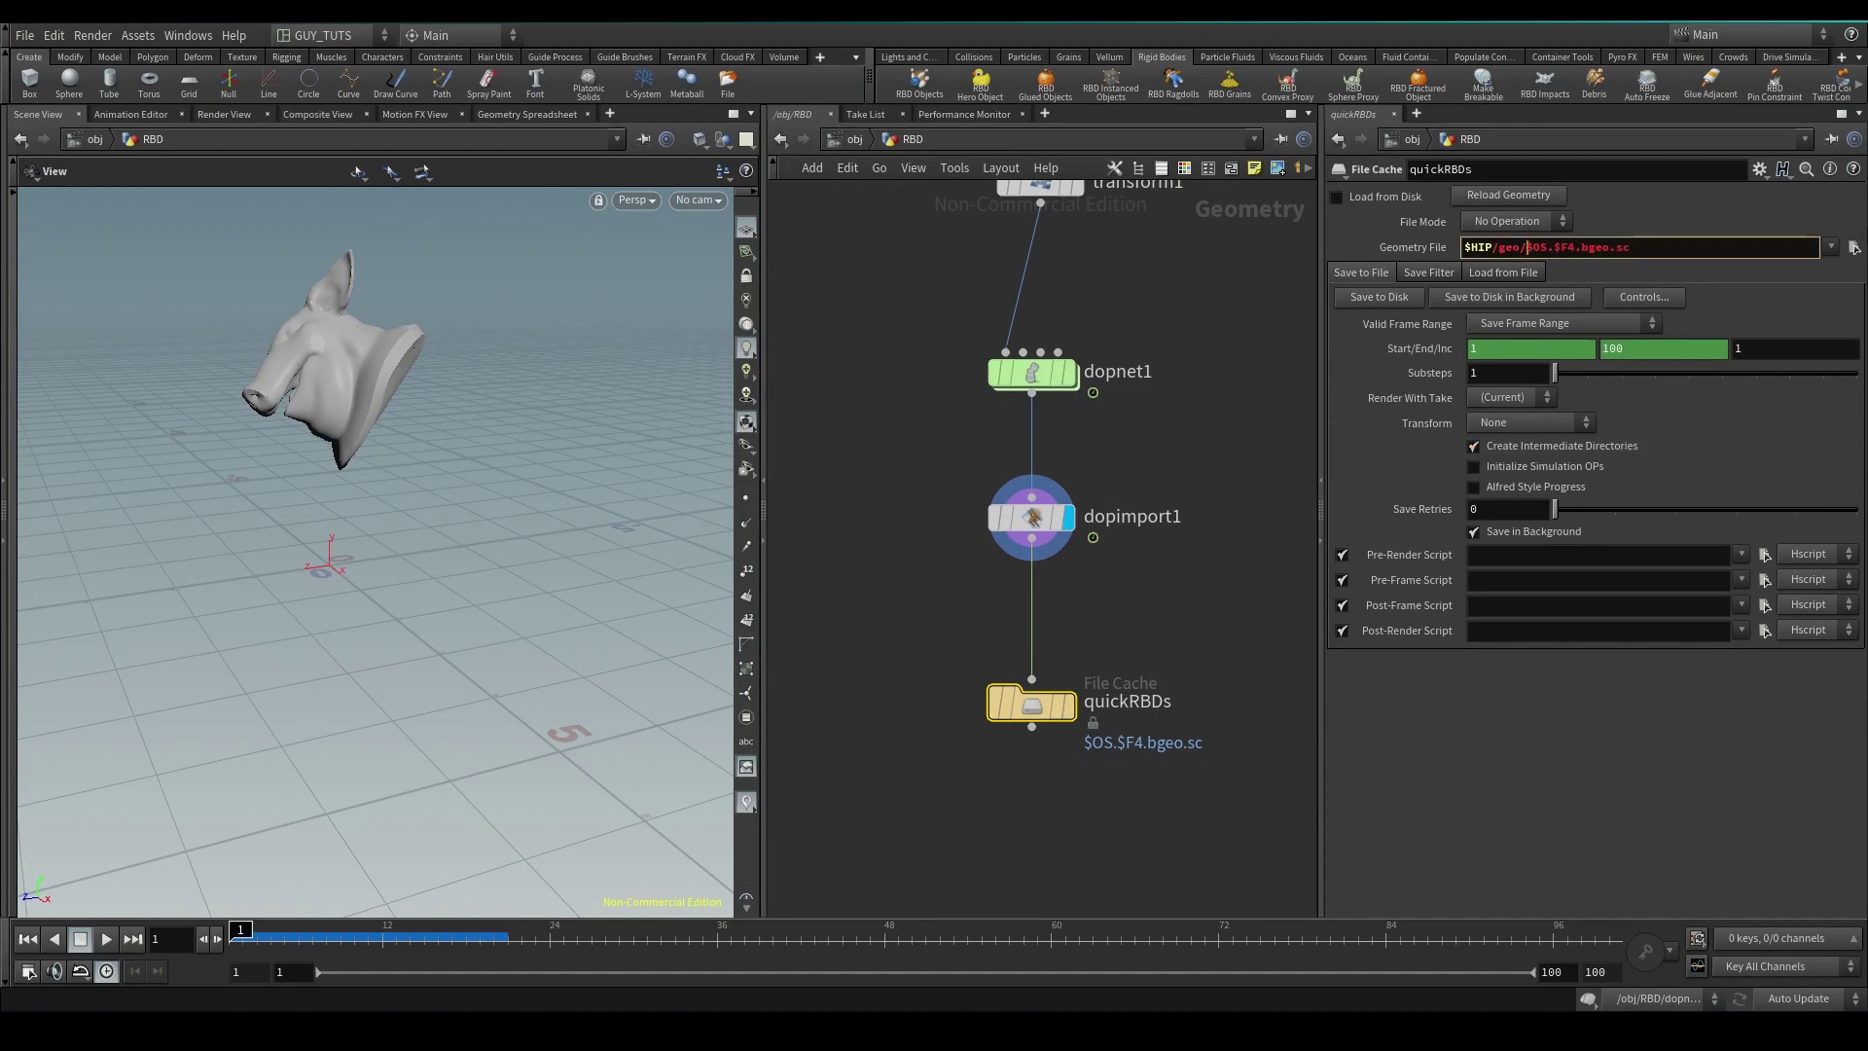
{"action": "type", "text": "$OS/"}
{"action": "key", "text": "Return"}
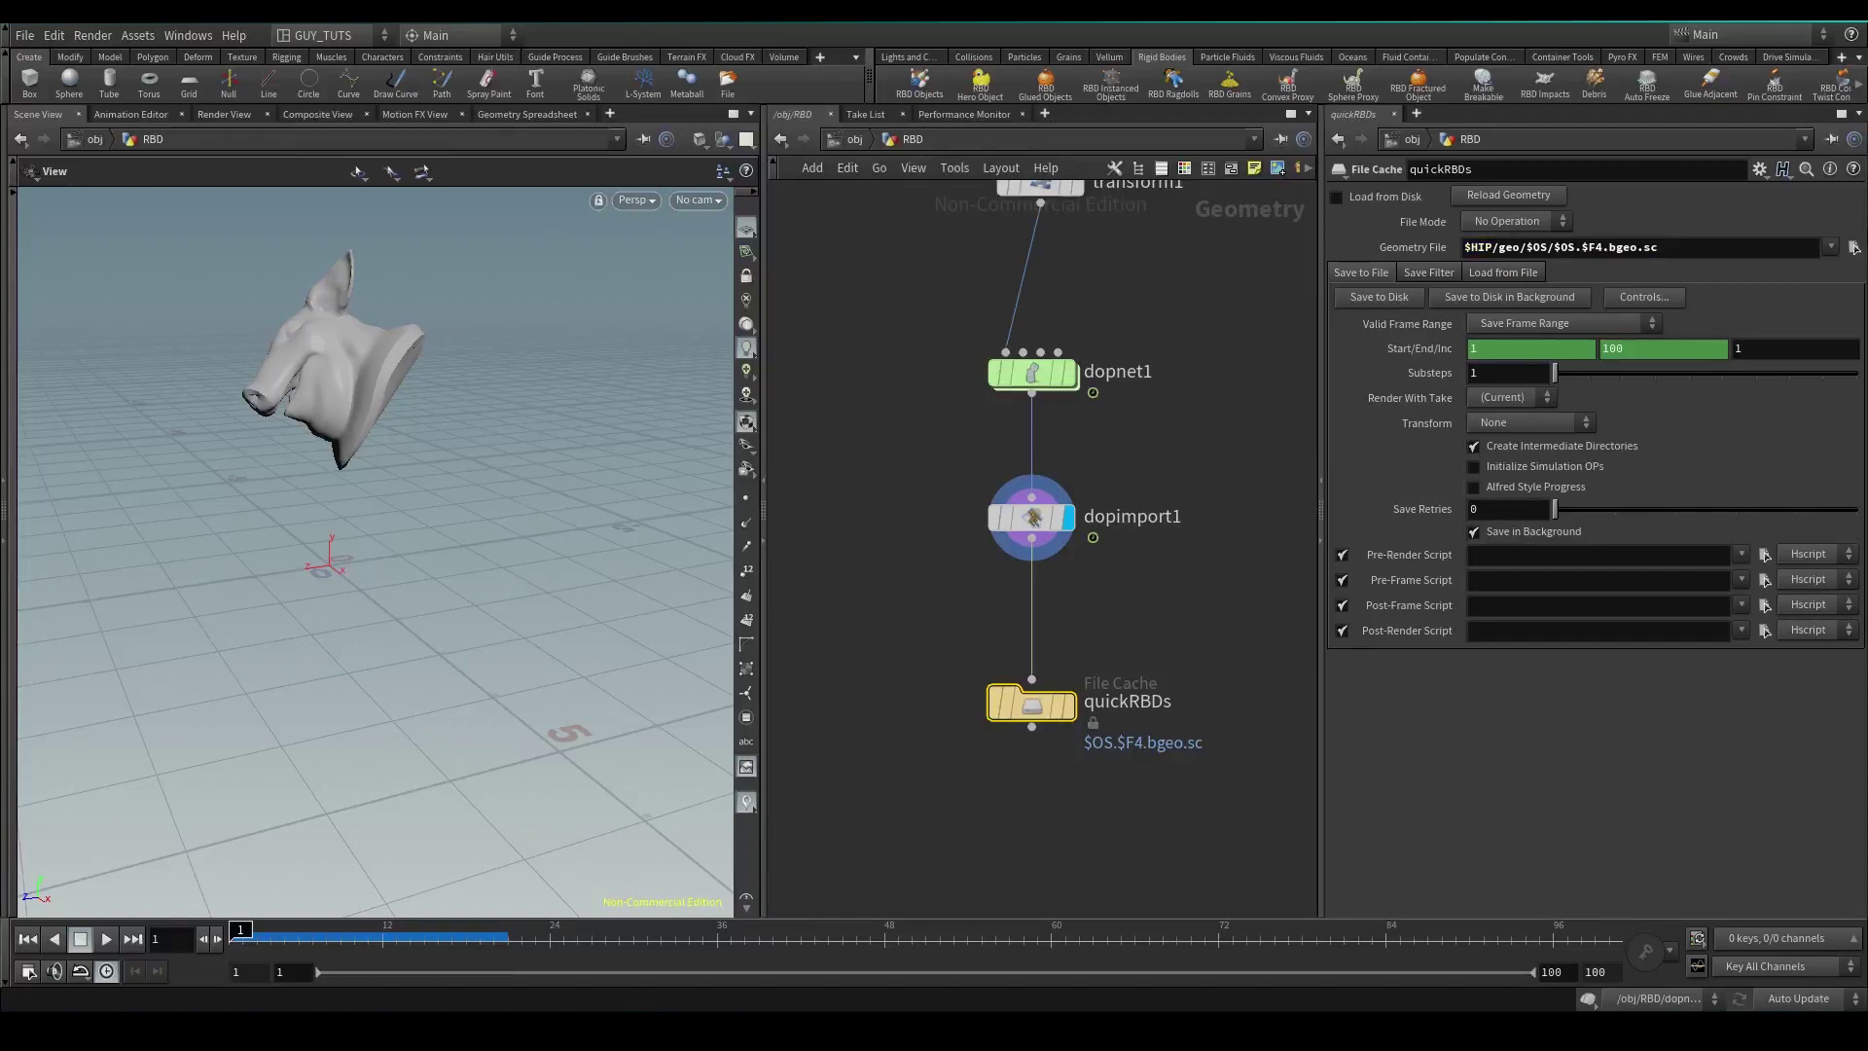
{"action": "left_click", "coordinate": [1522, 249]}
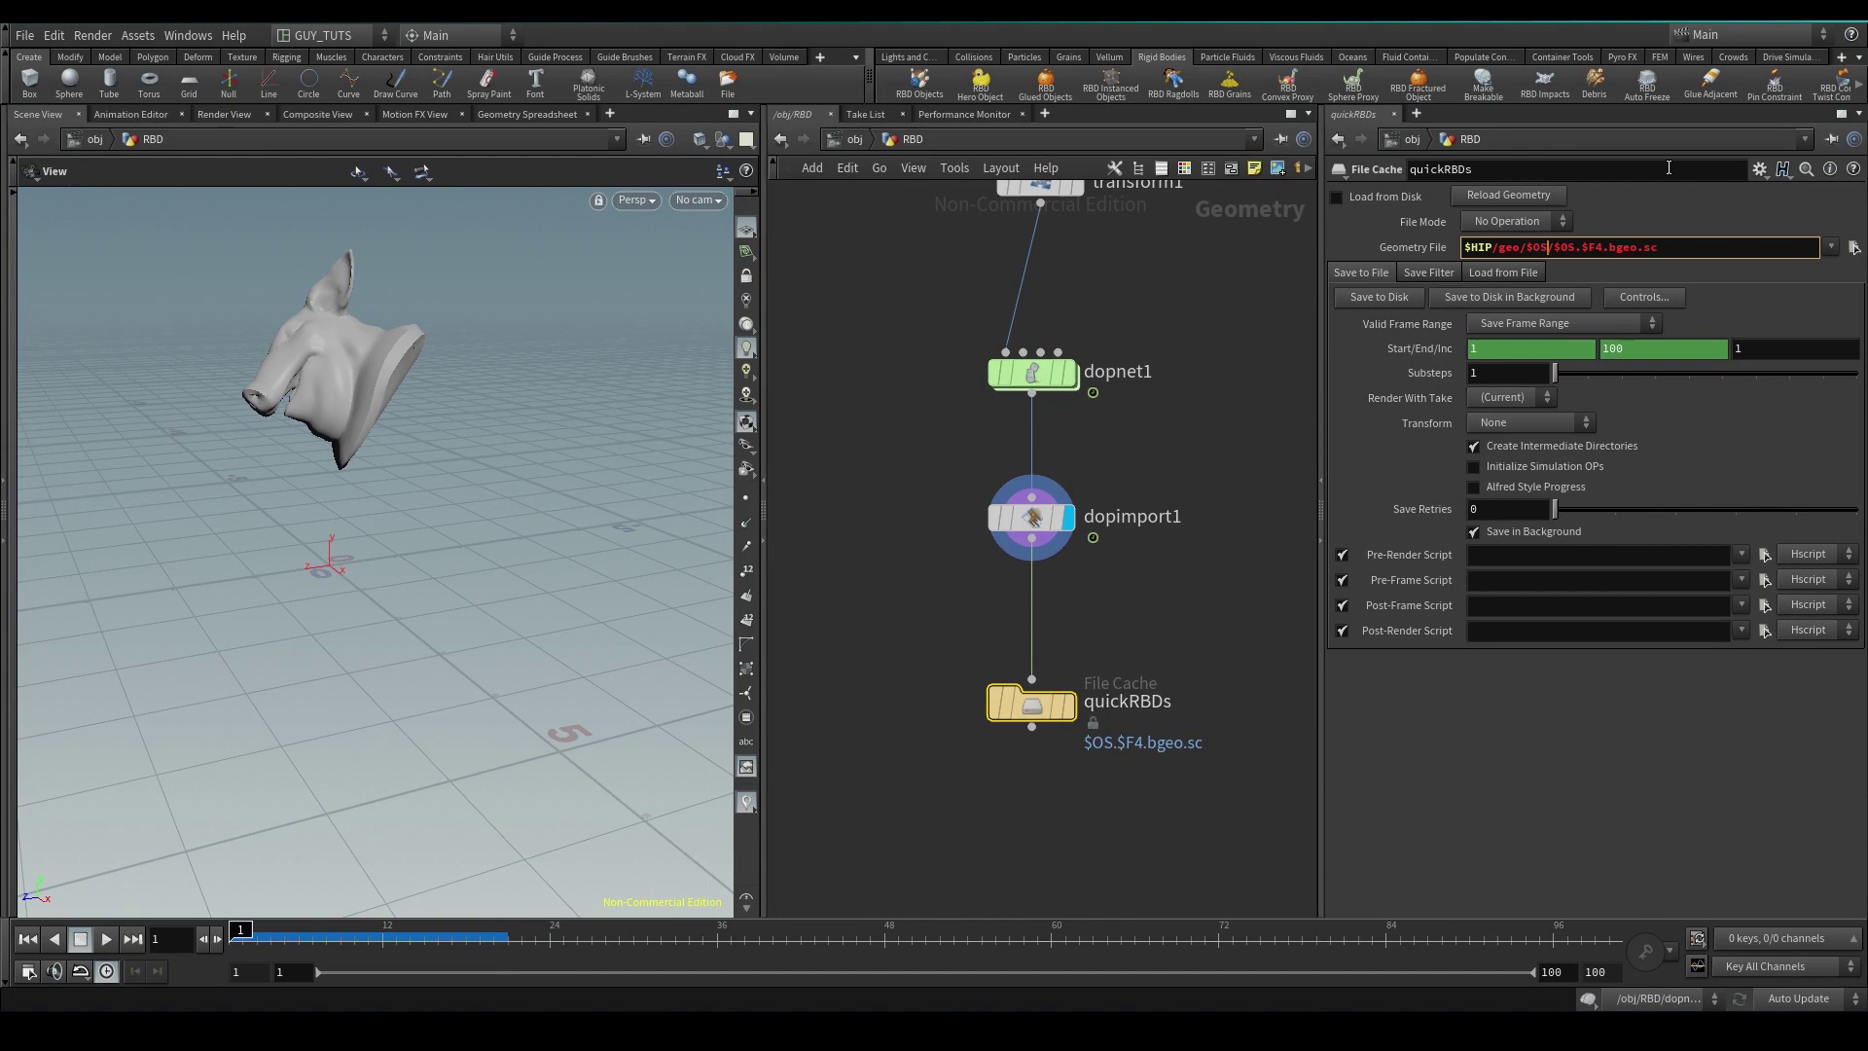
{"action": "left_click_drag", "start_coordinate": [1553, 248], "coordinate": [1578, 252]}
{"action": "left_click", "coordinate": [1381, 298]}
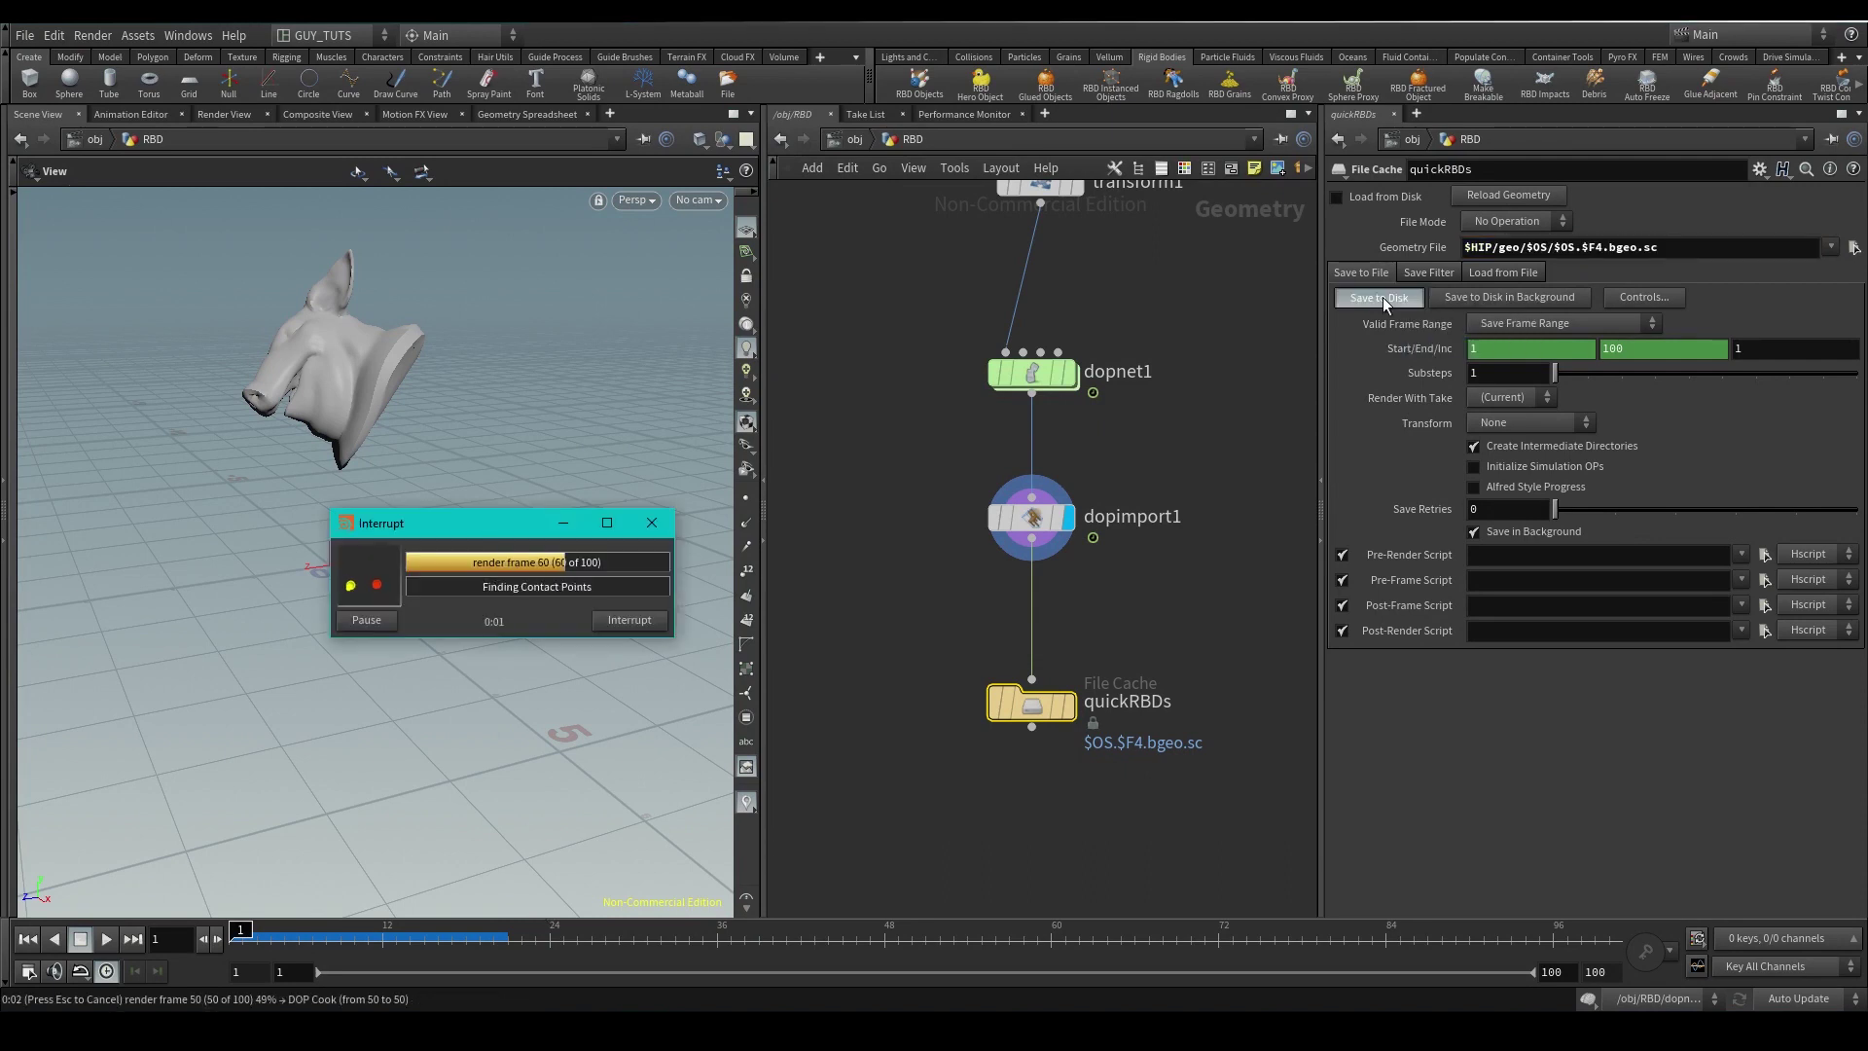
Enable Load from Disk on the File Cache, display the node, and scrub the cached simulation back to frame 1.
{"action": "left_click", "coordinate": [1336, 197]}
{"action": "left_click", "coordinate": [1067, 705]}
{"action": "left_click_drag", "start_coordinate": [876, 935], "coordinate": [235, 932]}
Review the VDB from Polygons node and the fracture nodes upstream of the DOP Network.
{"action": "scroll", "coordinate": [1080, 181], "scroll_direction": "down", "scroll_amount": 1}
{"action": "middle_click_drag", "start_coordinate": [1080, 181], "coordinate": [940, 915]}
{"action": "left_click_drag", "start_coordinate": [1053, 348], "coordinate": [1004, 409]}
{"action": "middle_click_drag", "start_coordinate": [1153, 555], "coordinate": [1230, 310]}
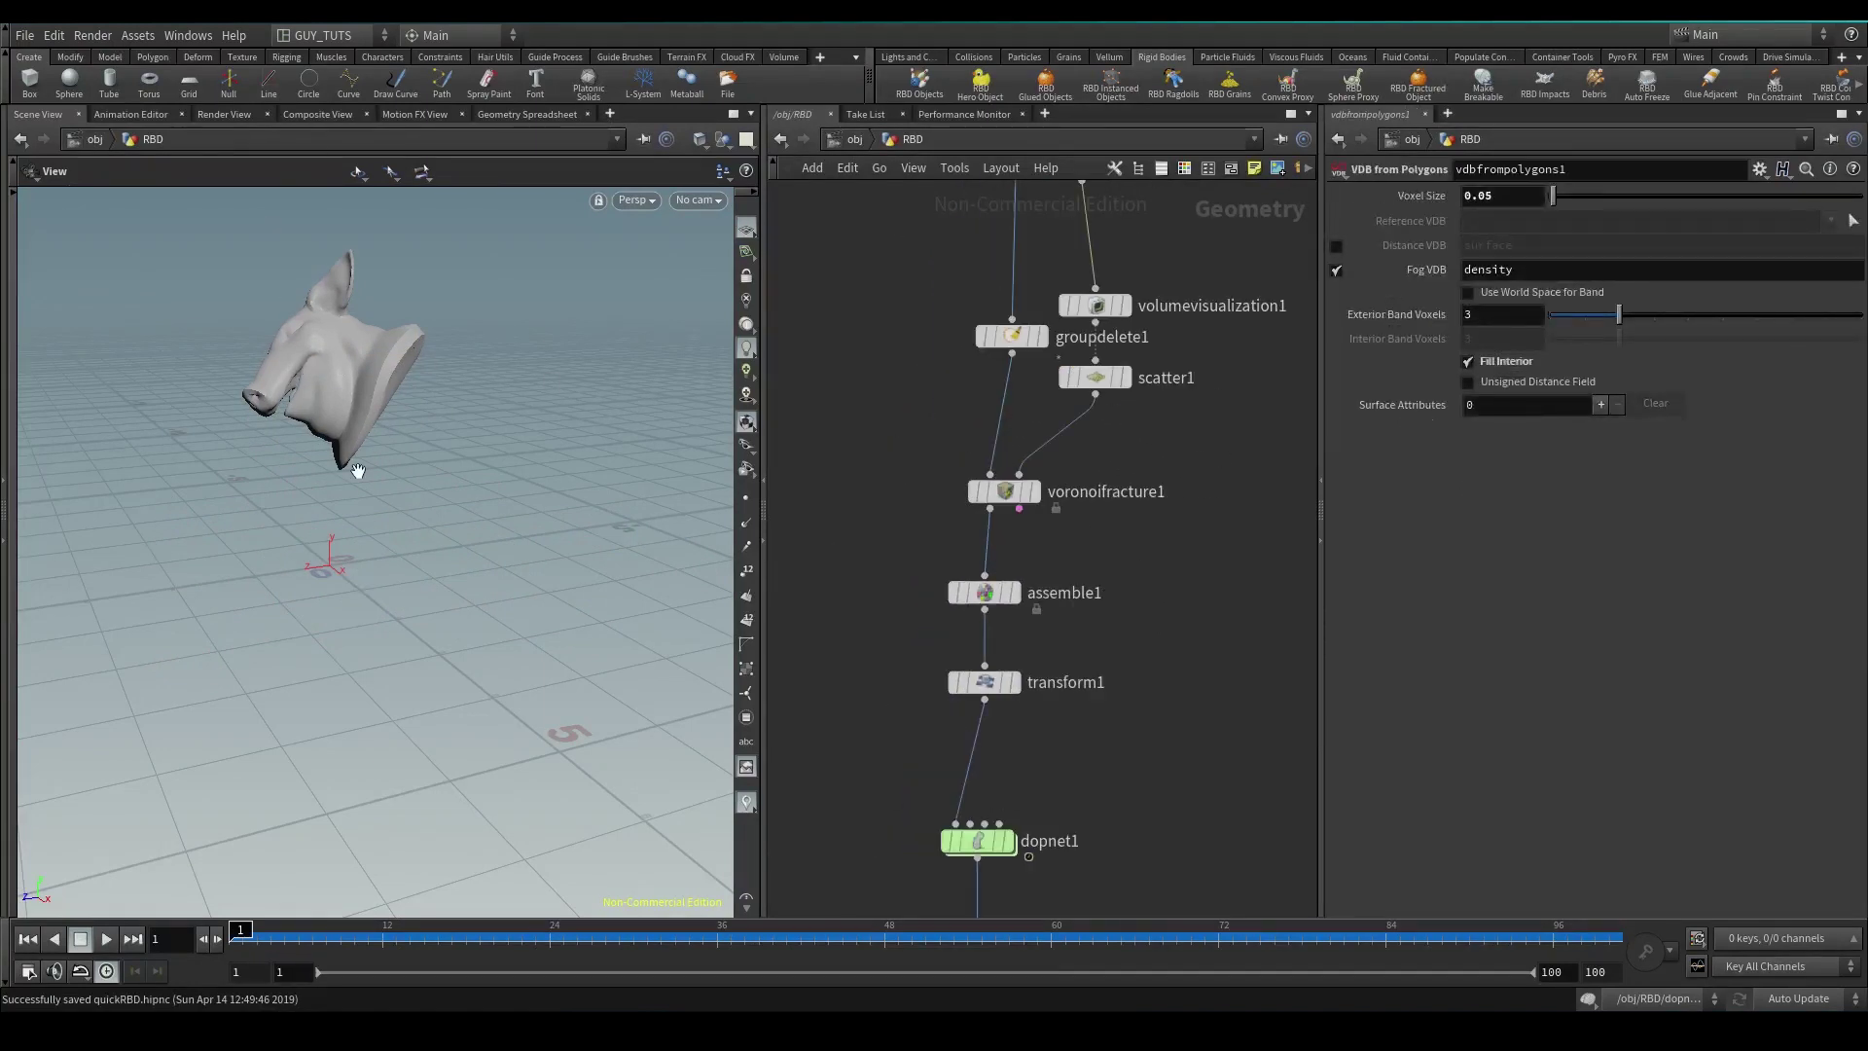
Examine the cached pig head pieces up close at frames 14 and 47.
{"action": "scroll", "coordinate": [433, 406], "scroll_direction": "up", "scroll_amount": 5}
{"action": "left_click", "coordinate": [410, 935]}
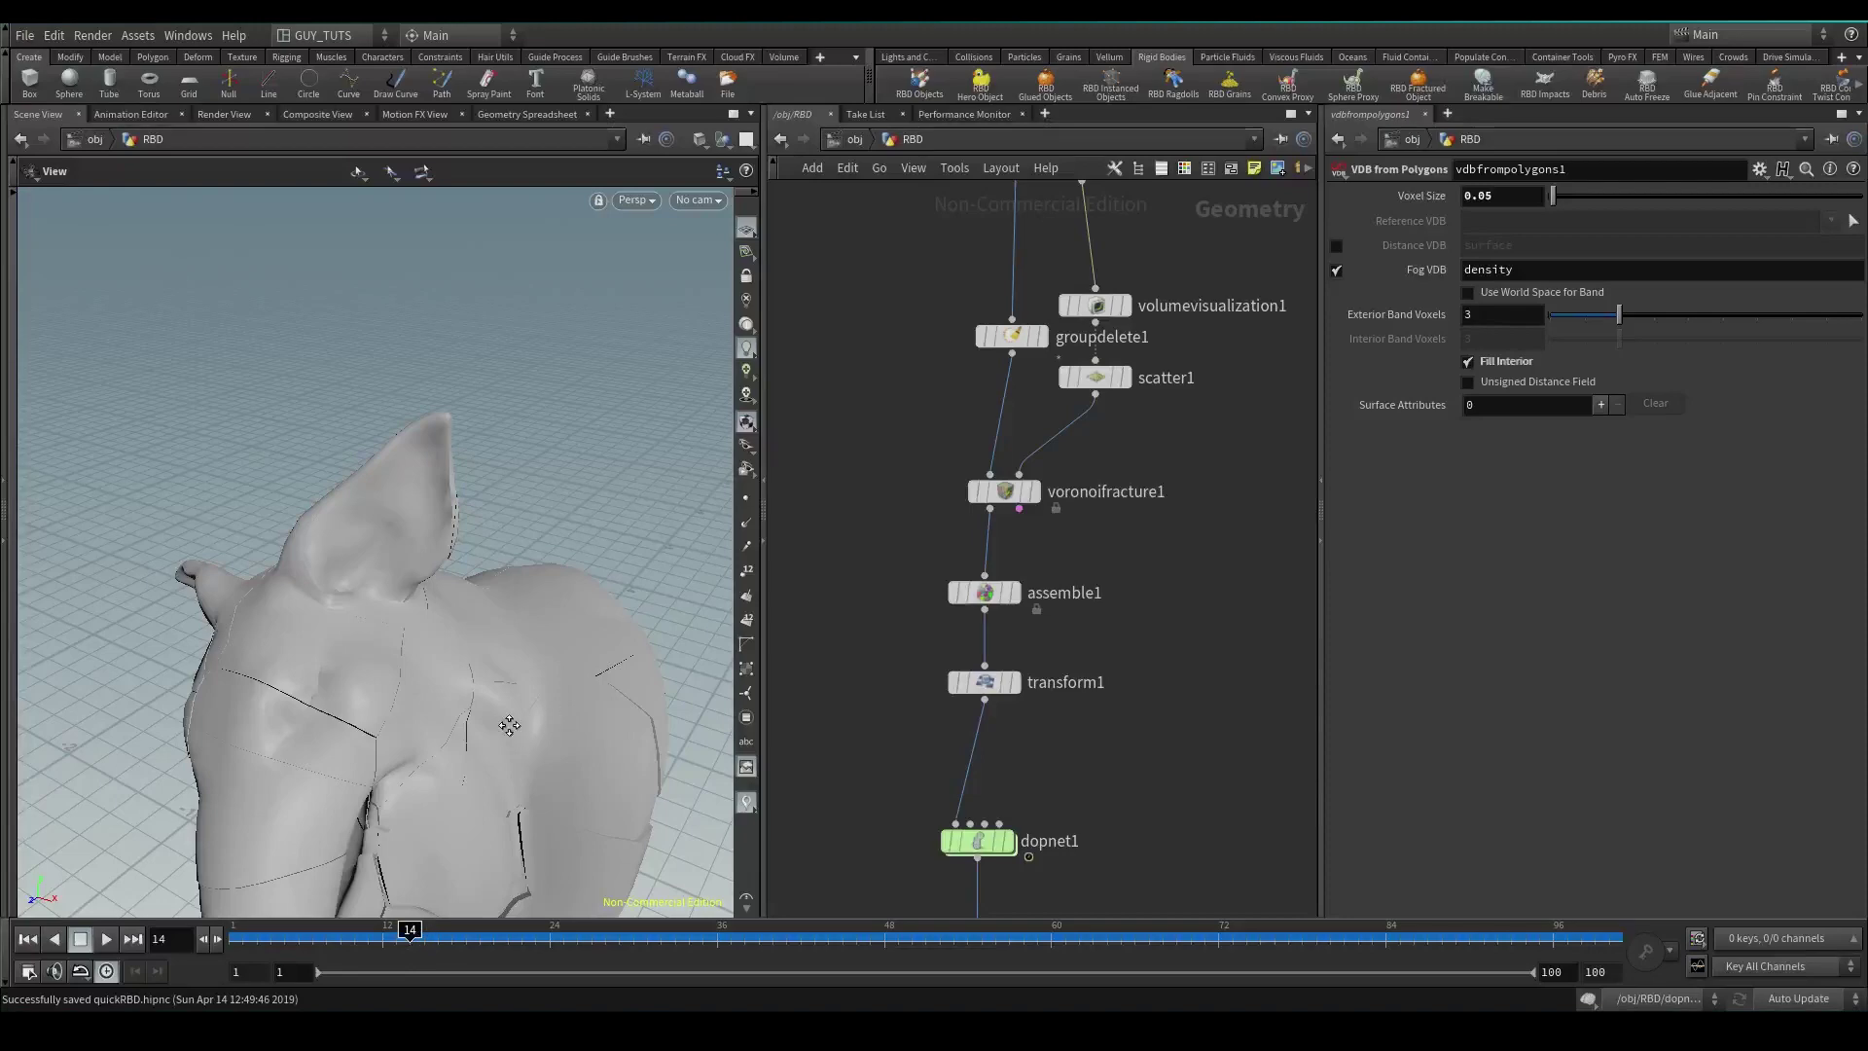
{"action": "left_click", "coordinate": [867, 937]}
{"action": "left_click_drag", "start_coordinate": [341, 242], "coordinate": [542, 613]}
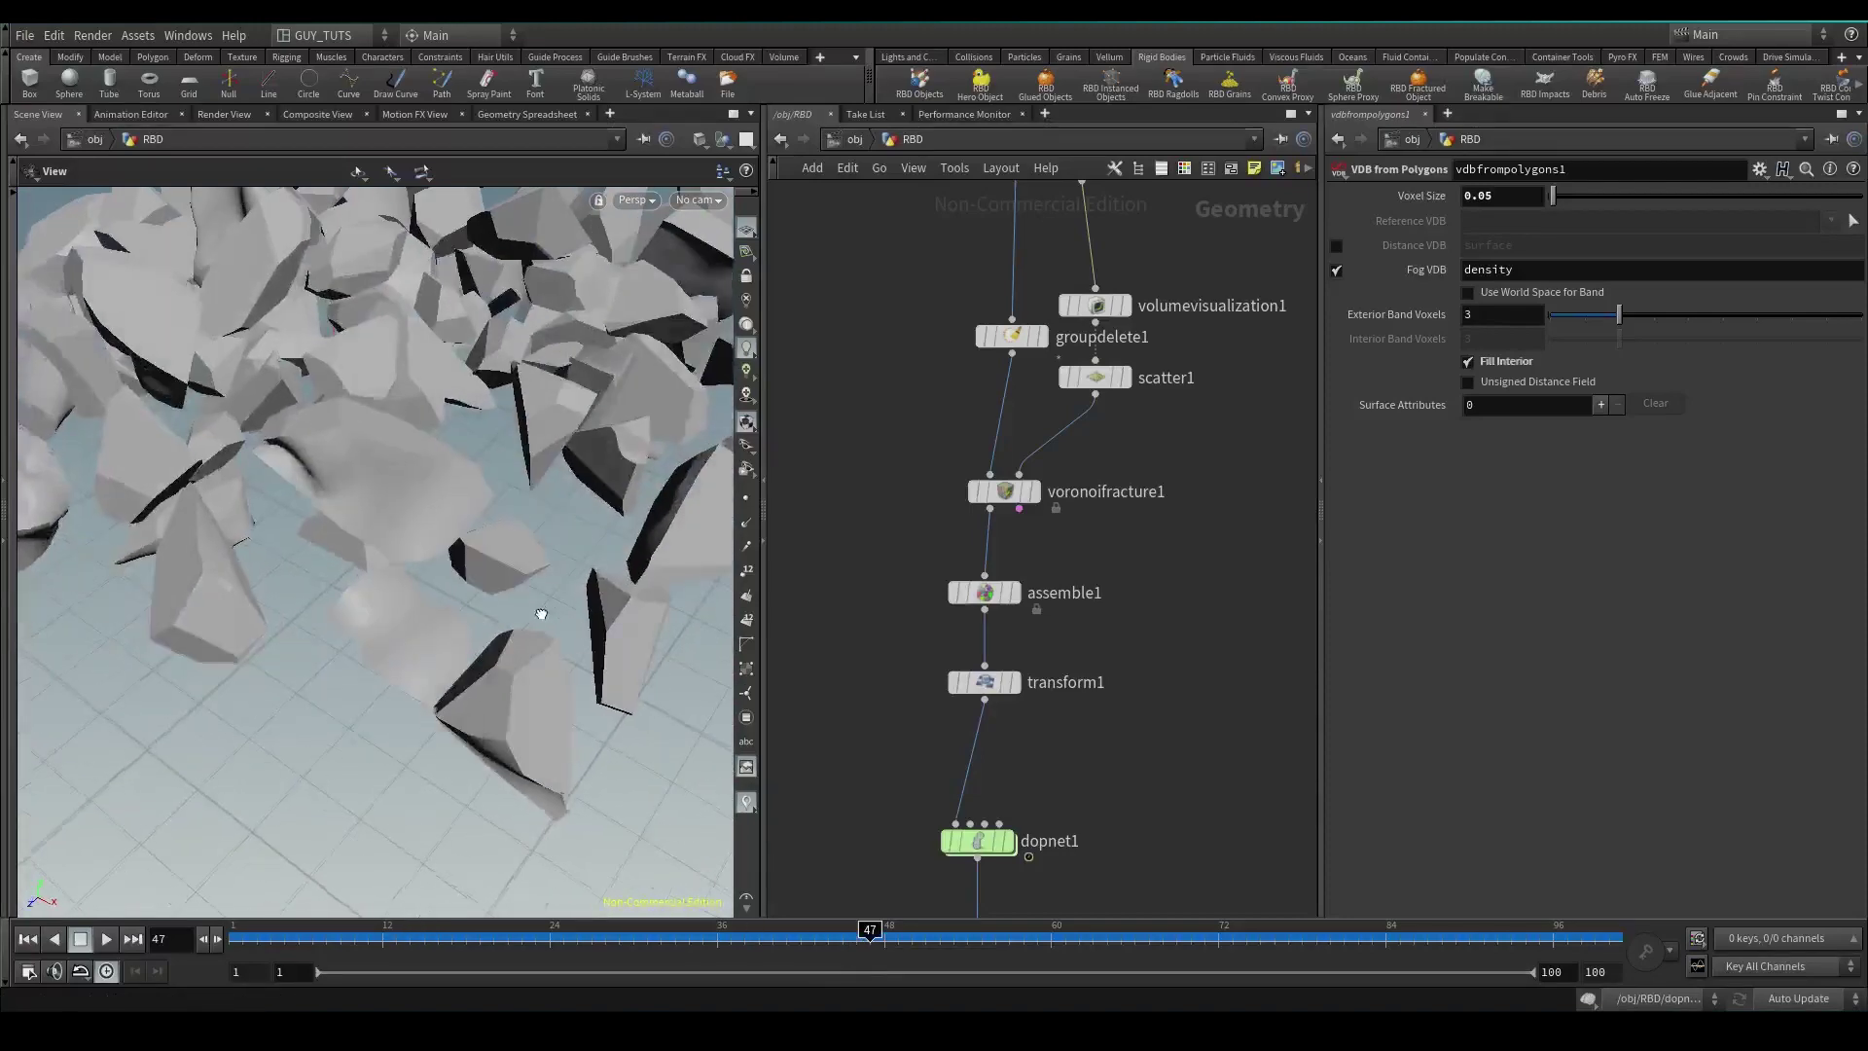
{"action": "scroll", "coordinate": [693, 197], "scroll_direction": "down", "scroll_amount": 5}
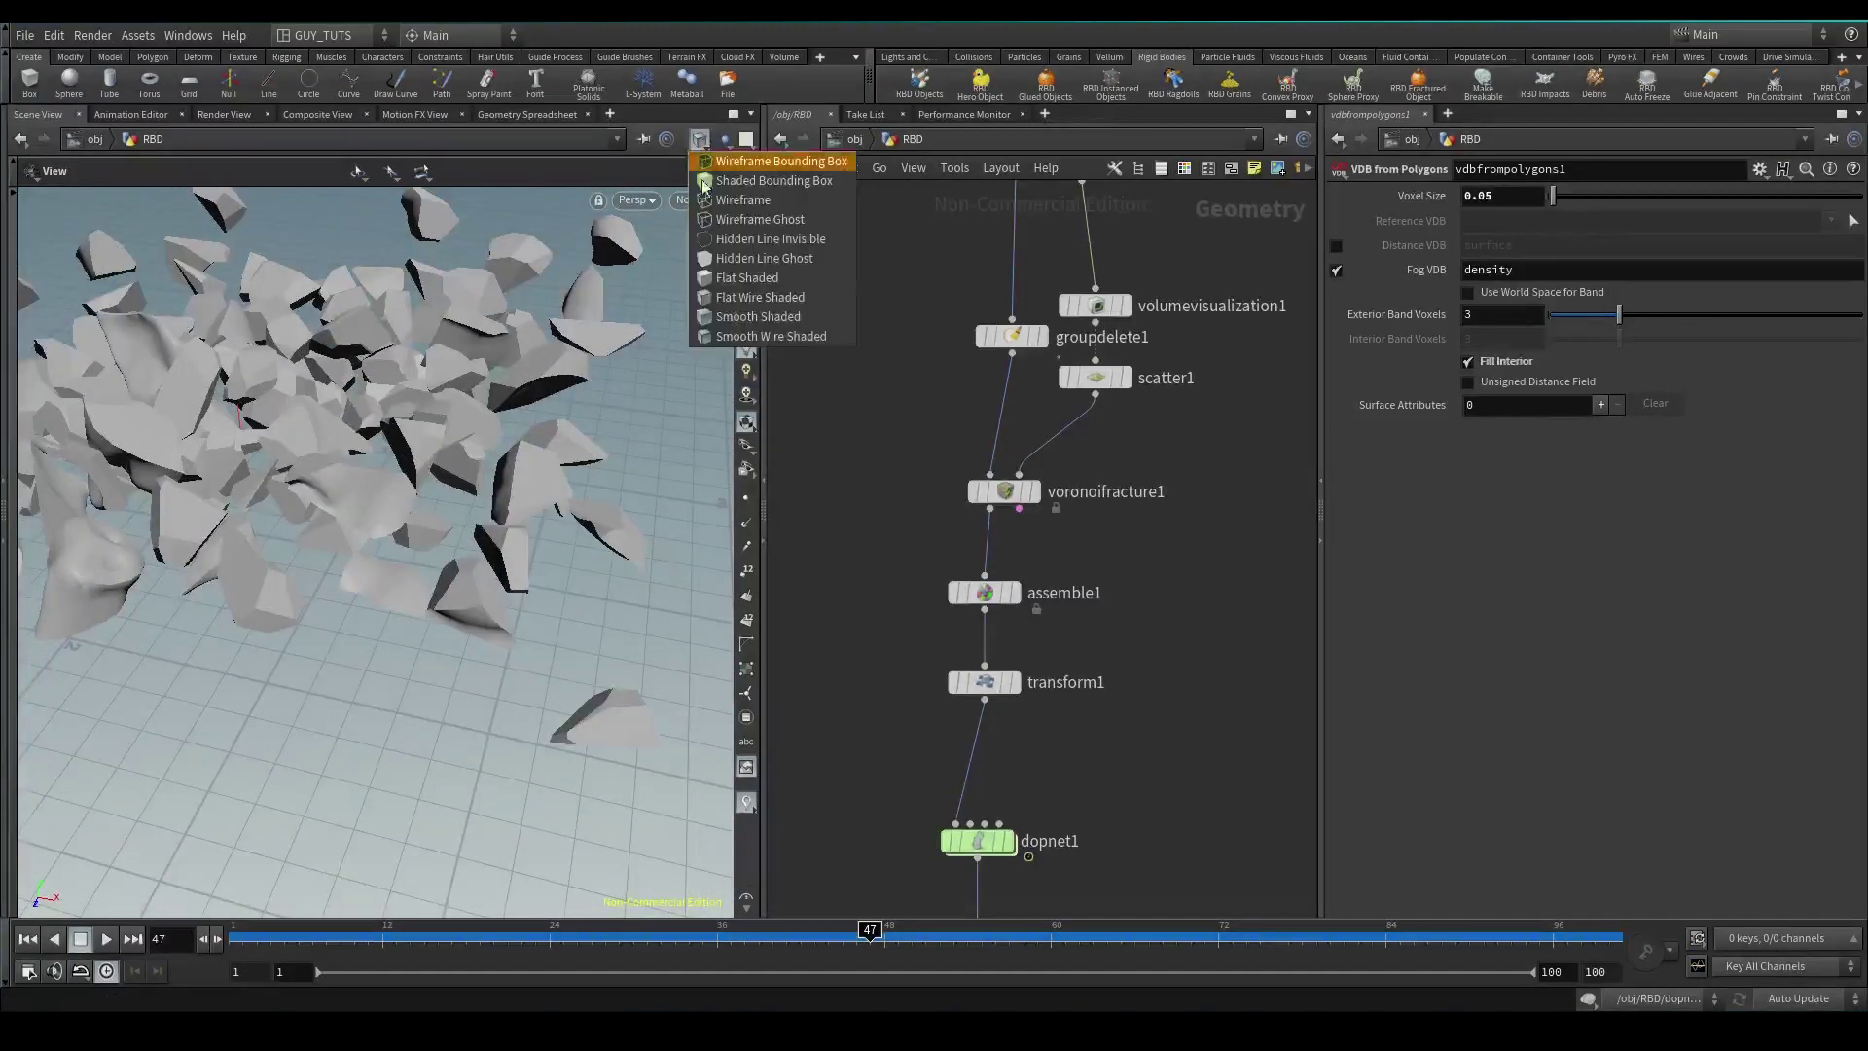